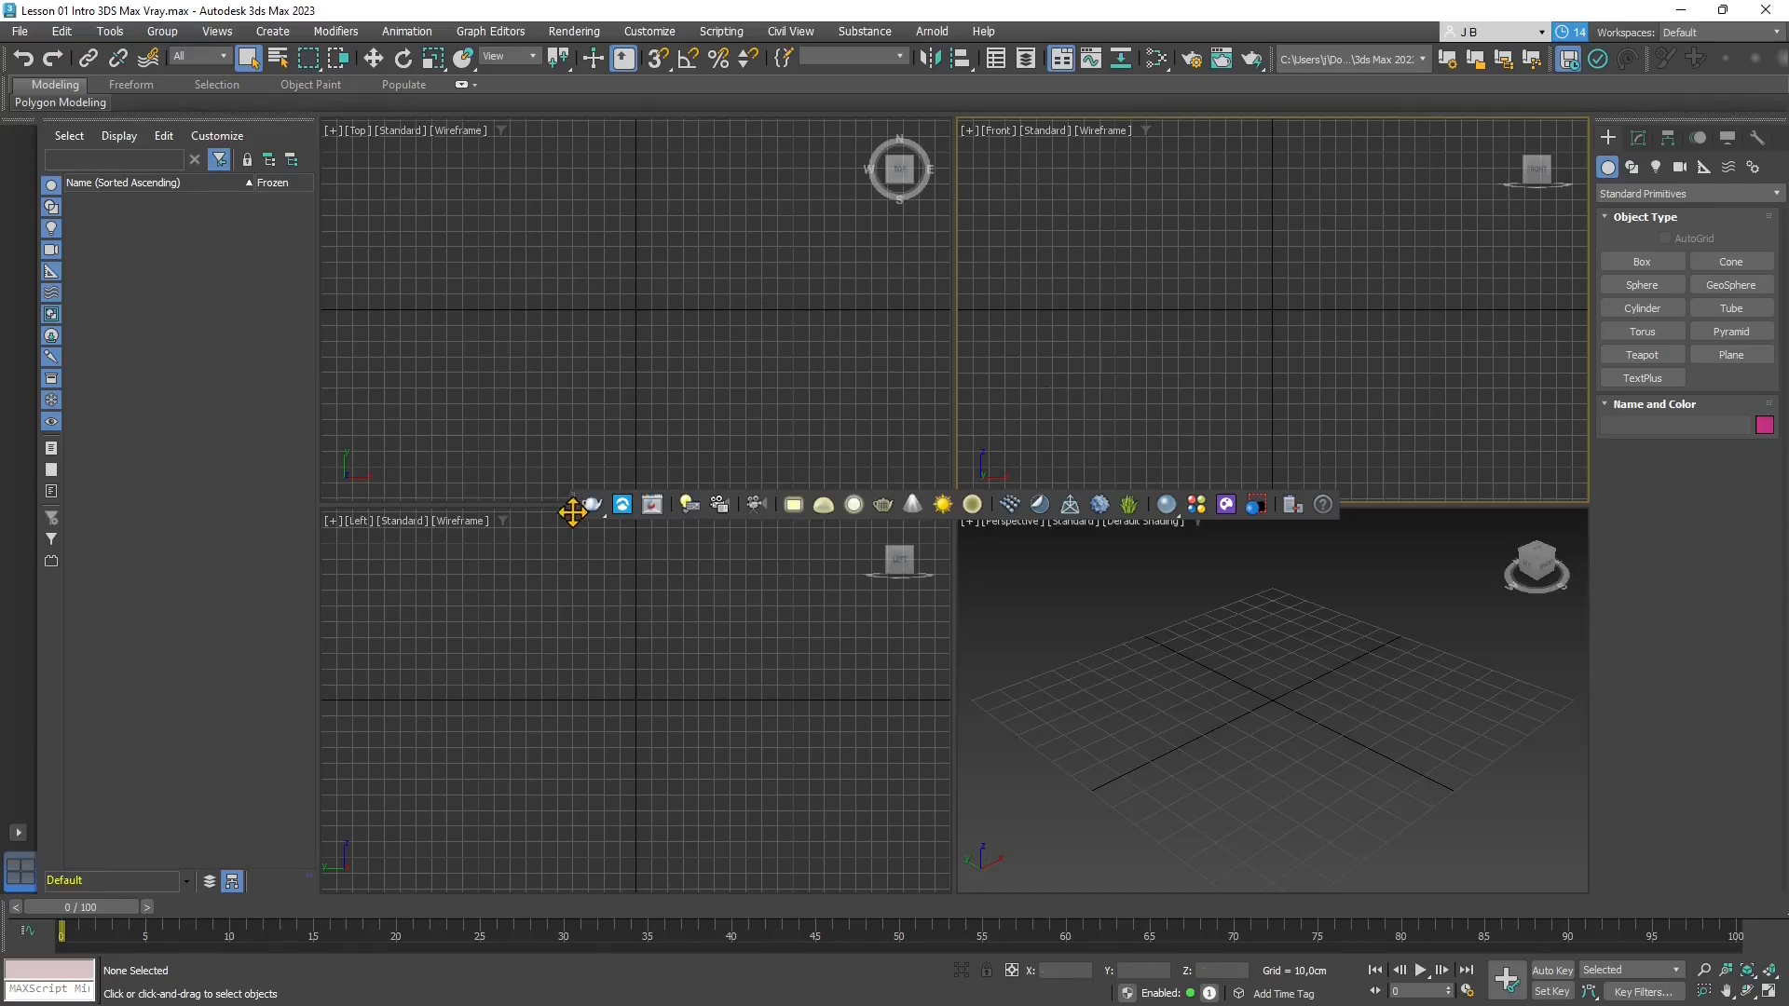
# Shift the floating V-Ray toolbar slightly between the viewports and check the list of available toolbars
pyautogui.moveTo(572, 511)
pyautogui.mouseDown()
pyautogui.moveTo(563, 236)
pyautogui.moveTo(587, 499)
pyautogui.mouseUp()
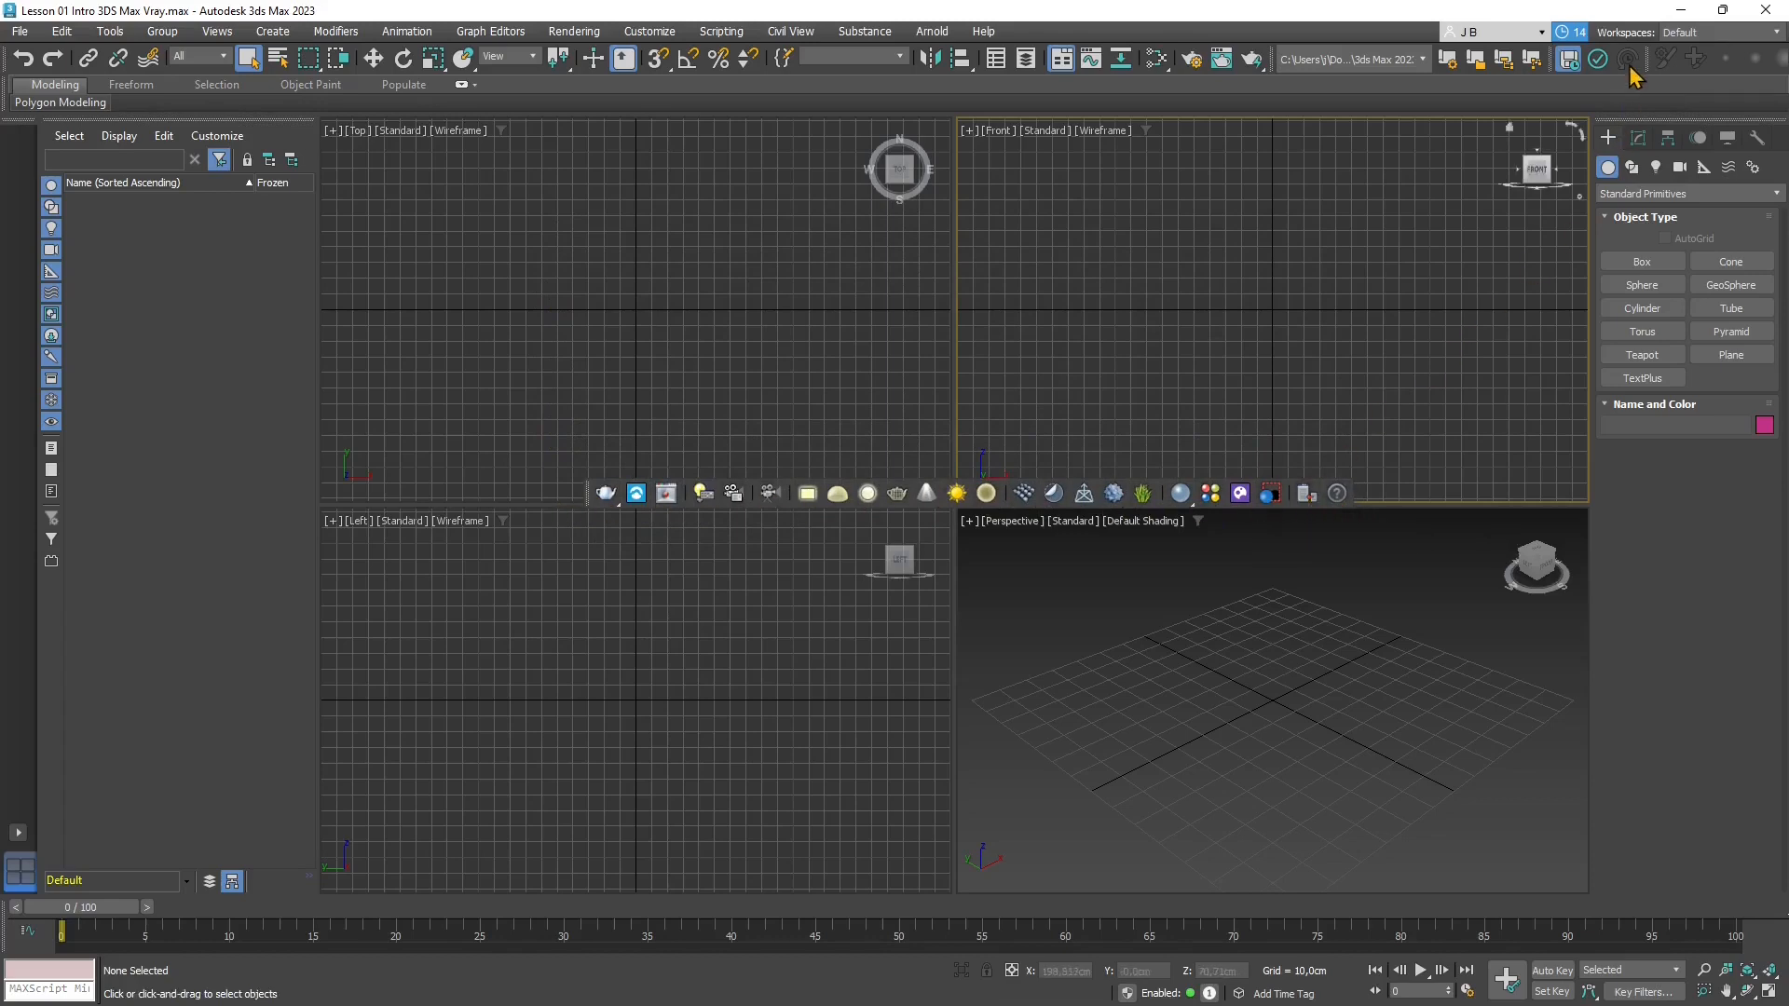
pyautogui.rightClick(1599, 52)
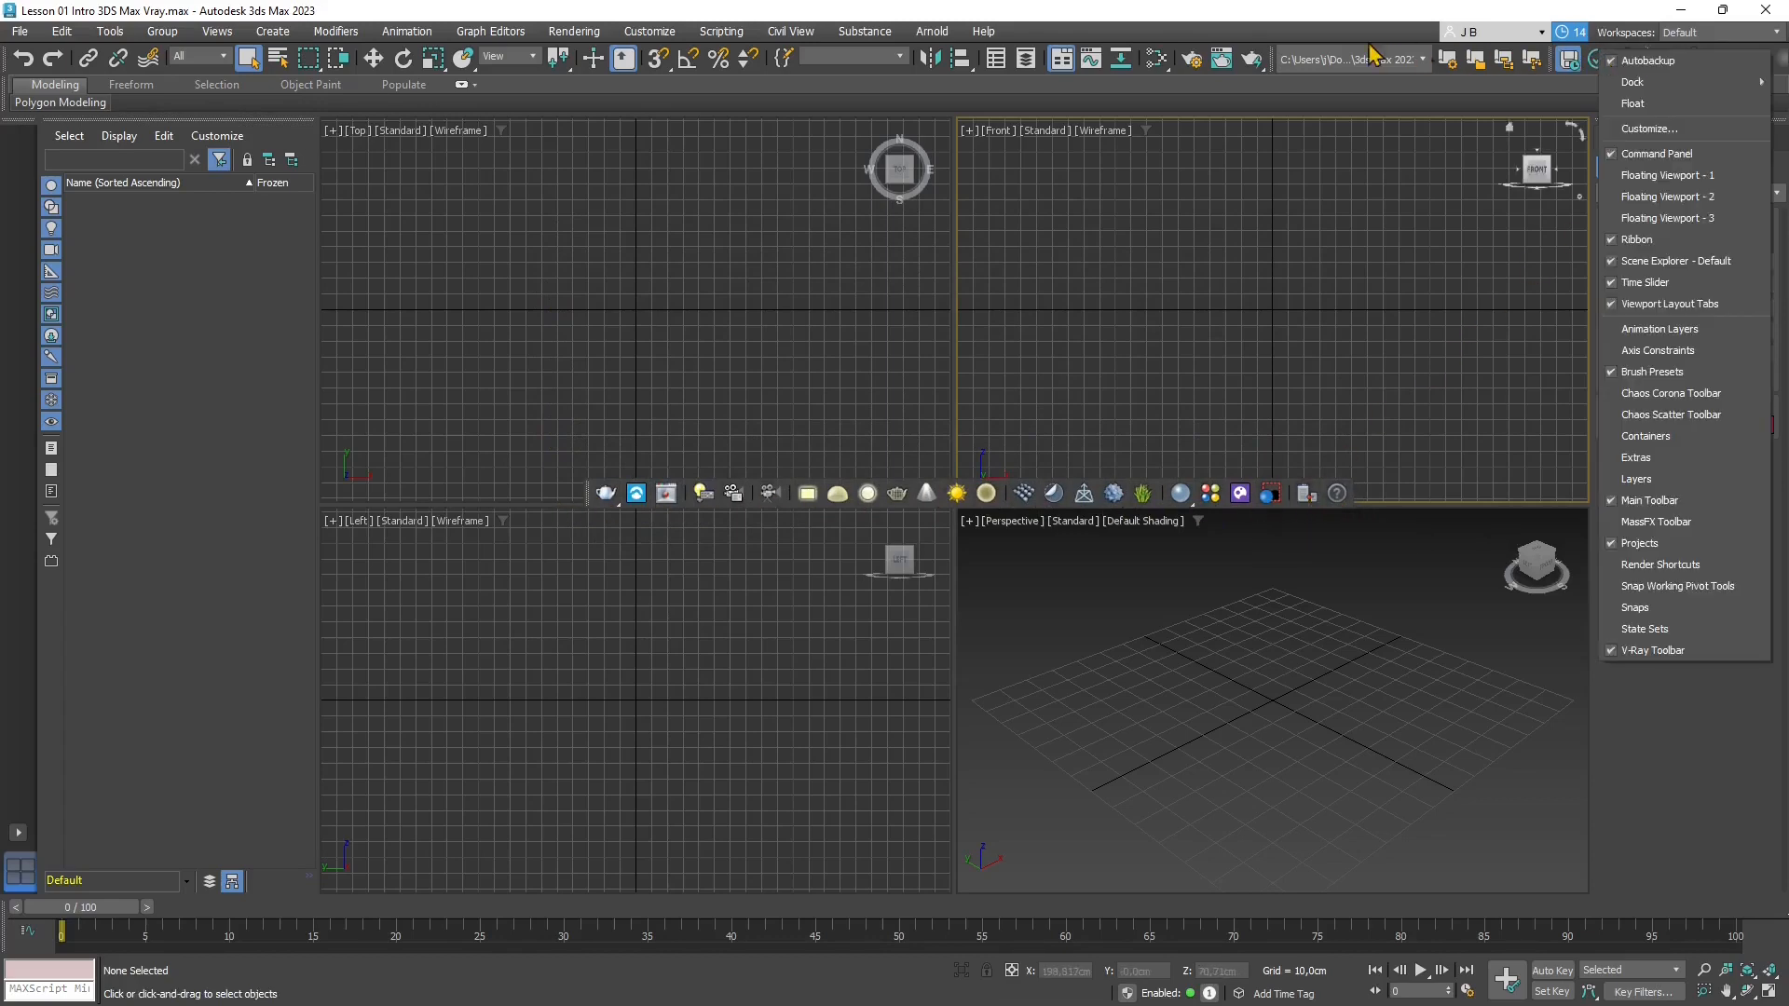
pyautogui.click(374, 56)
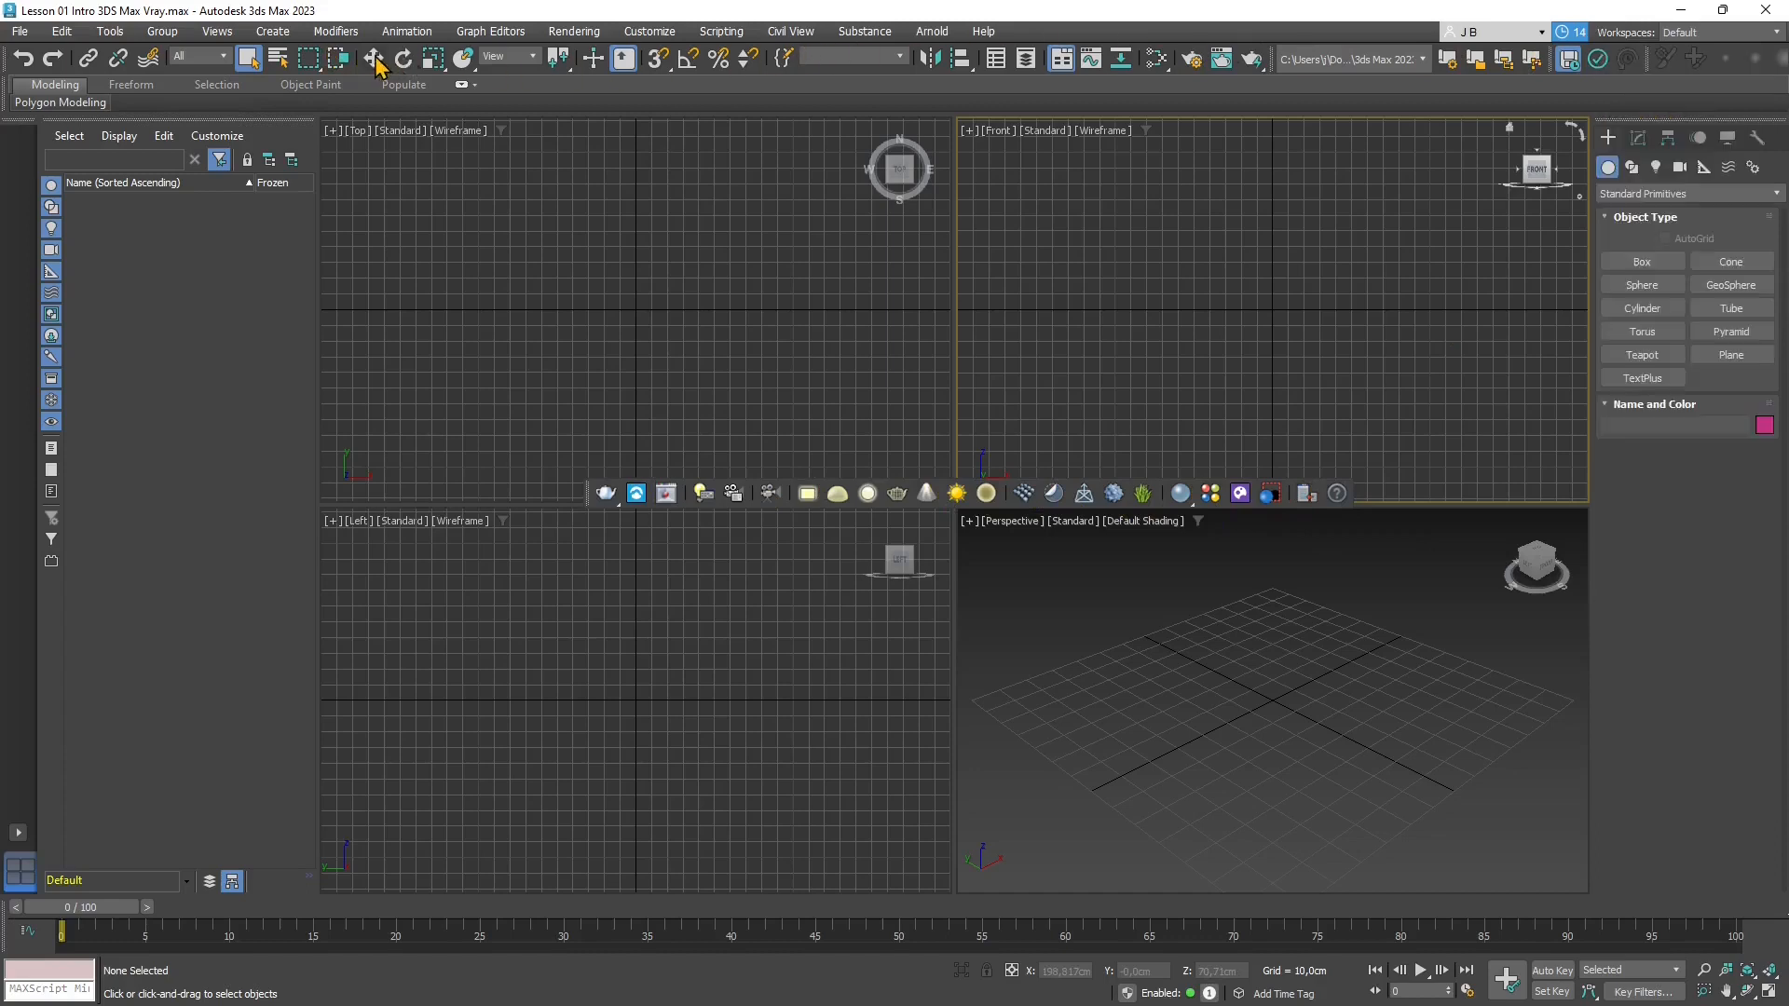
pyautogui.rightClick(375, 58)
pyautogui.click(1007, 428)
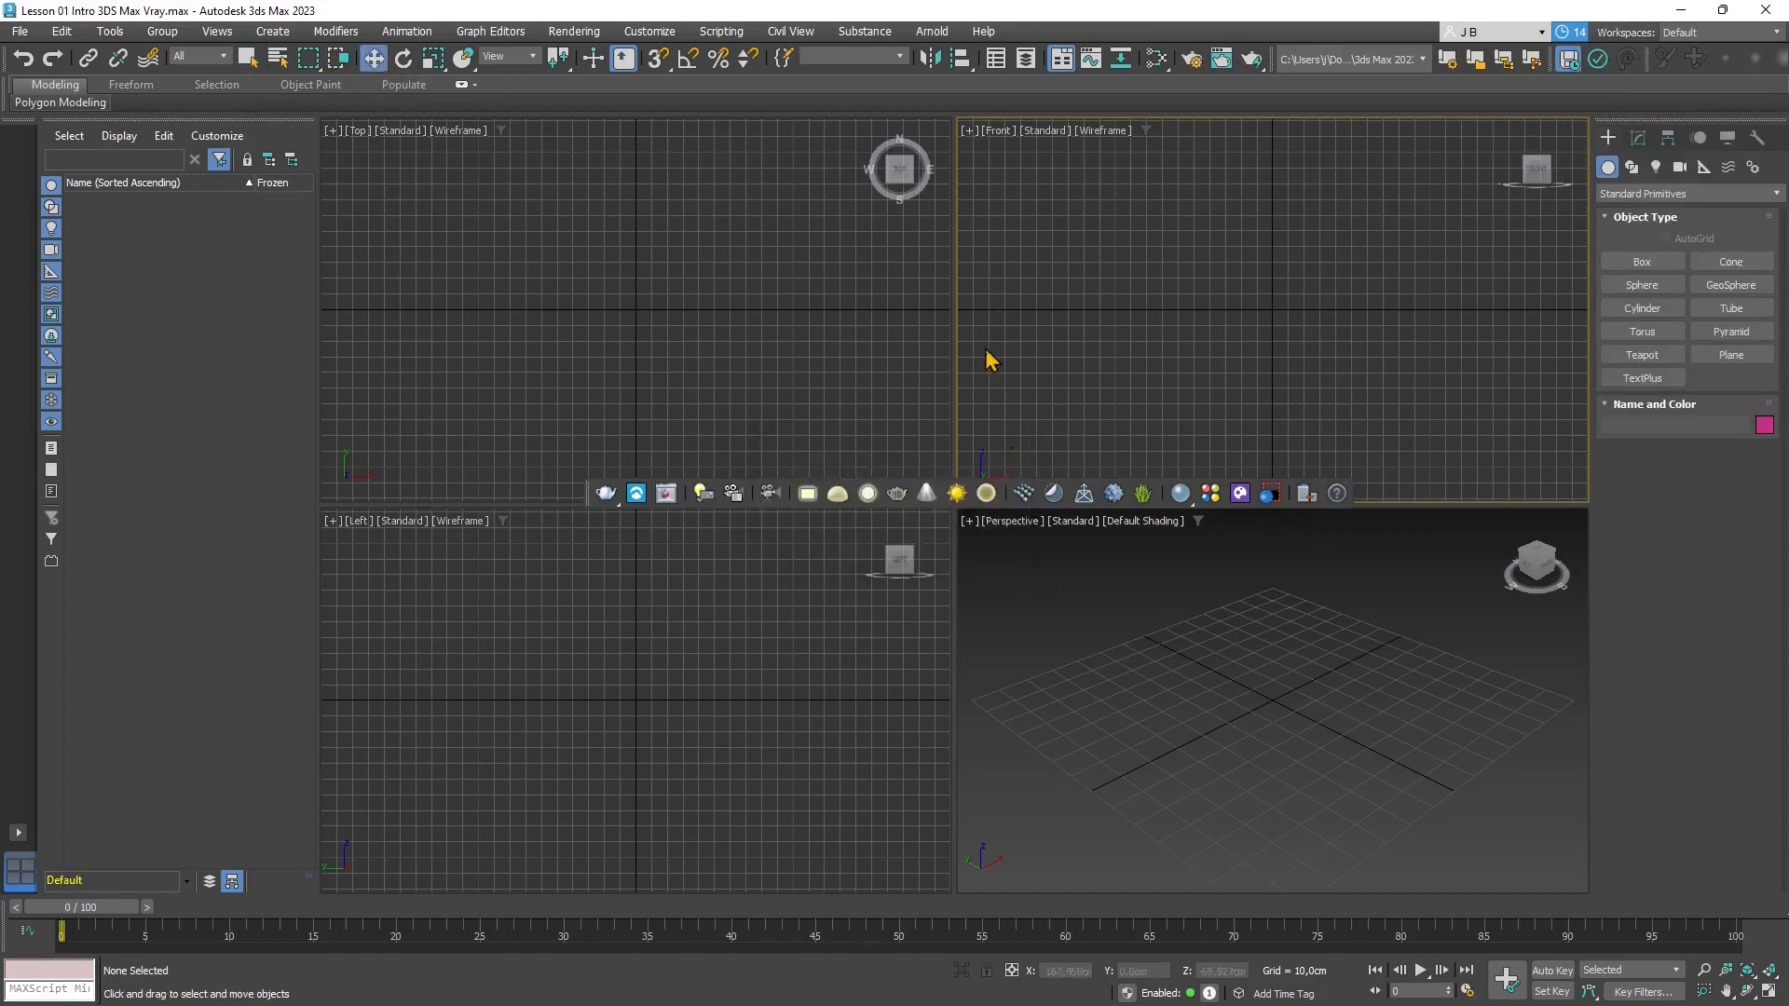
pyautogui.rightClick(626, 62)
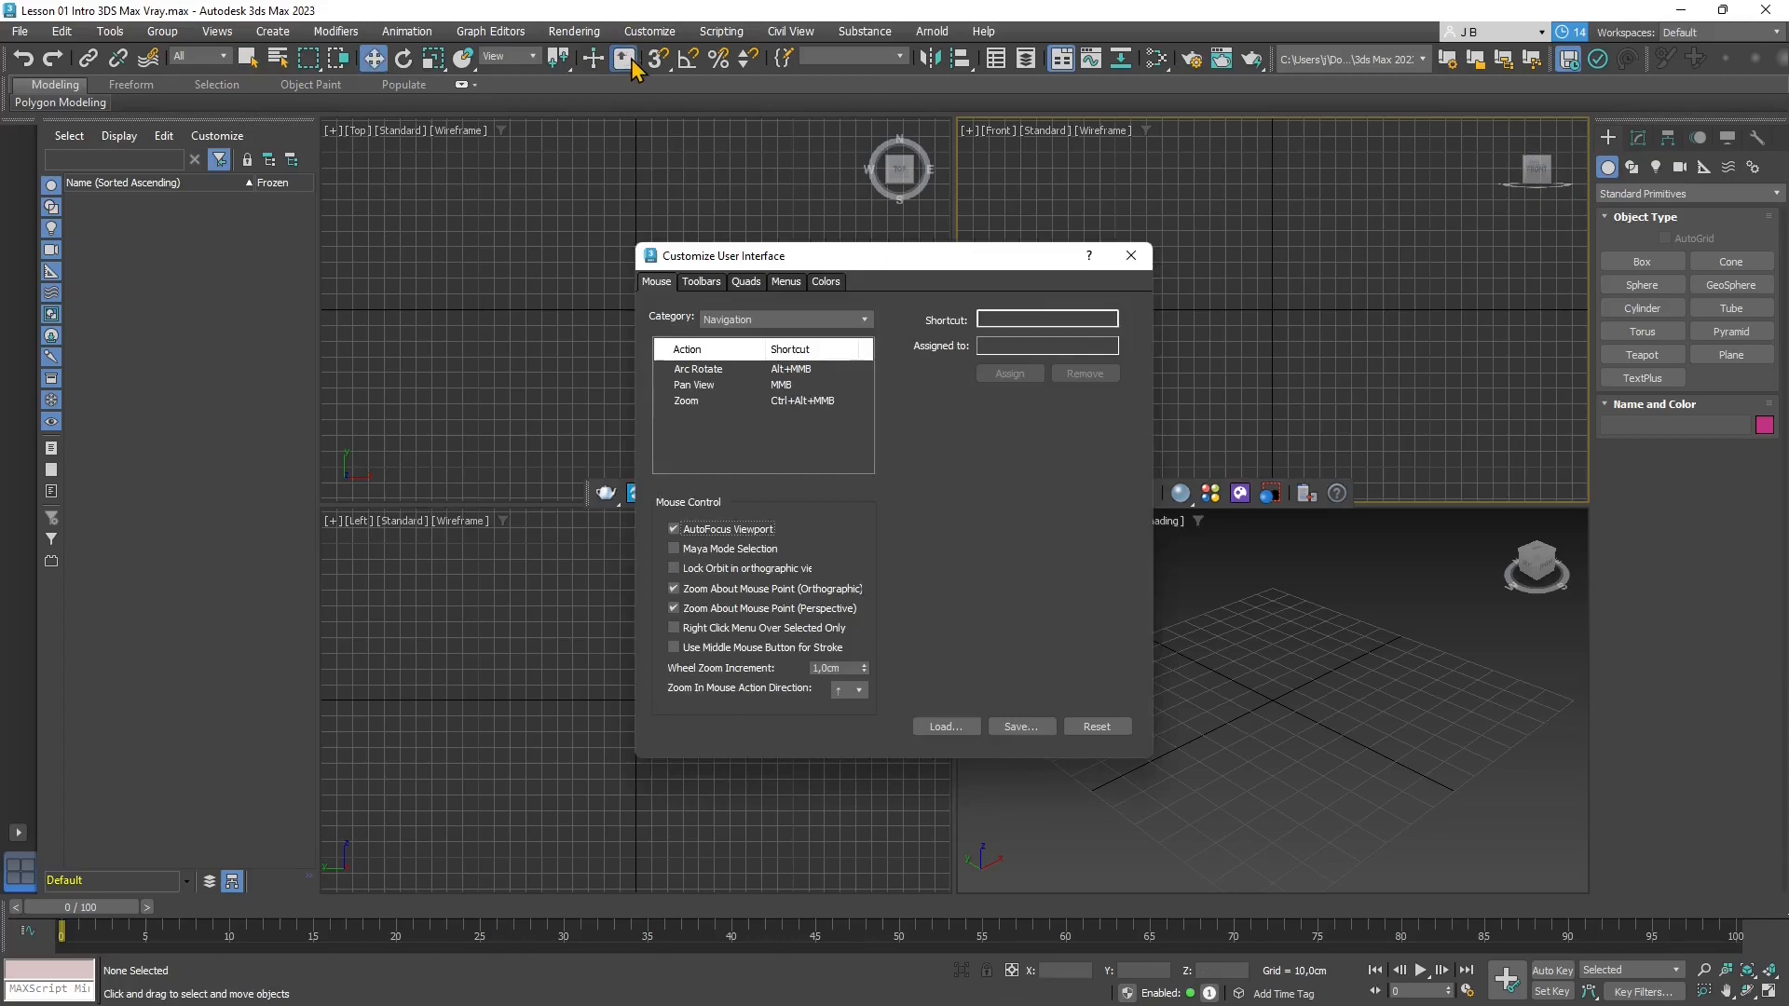
pyautogui.click(1131, 257)
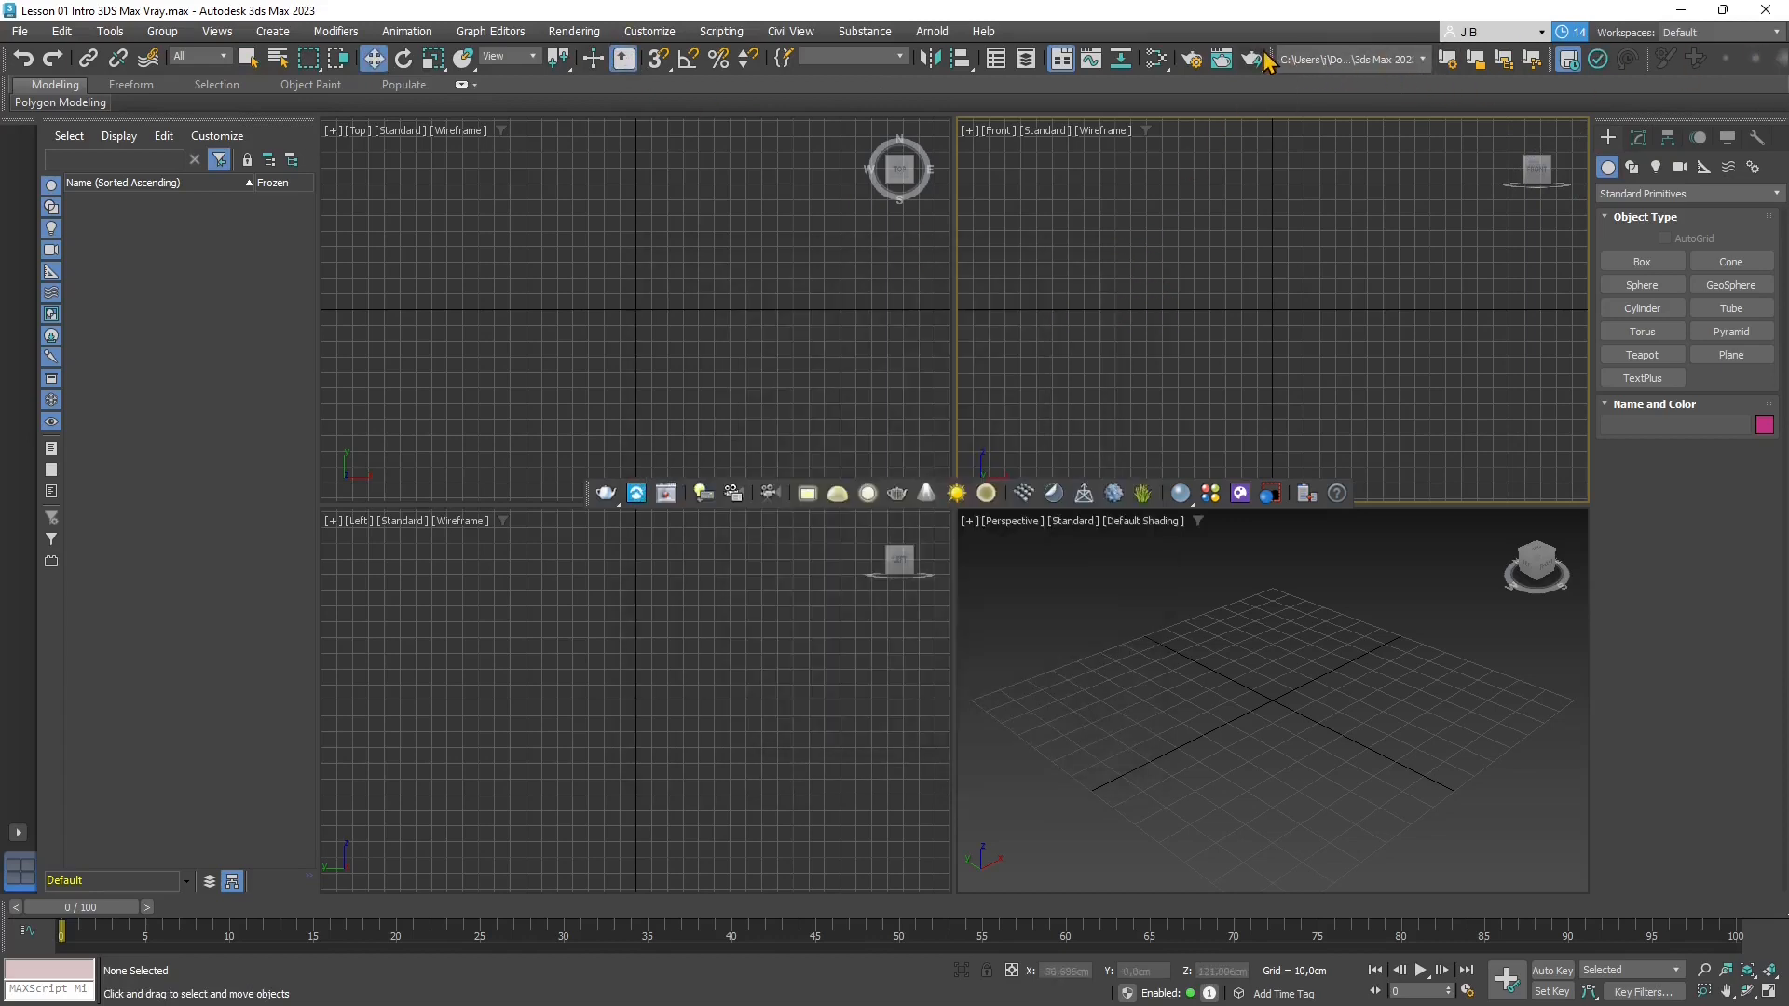
# Check the V-Ray Toolbar entry in the list of available toolbars and make the Perspective viewport active
pyautogui.rightClick(1475, 74)
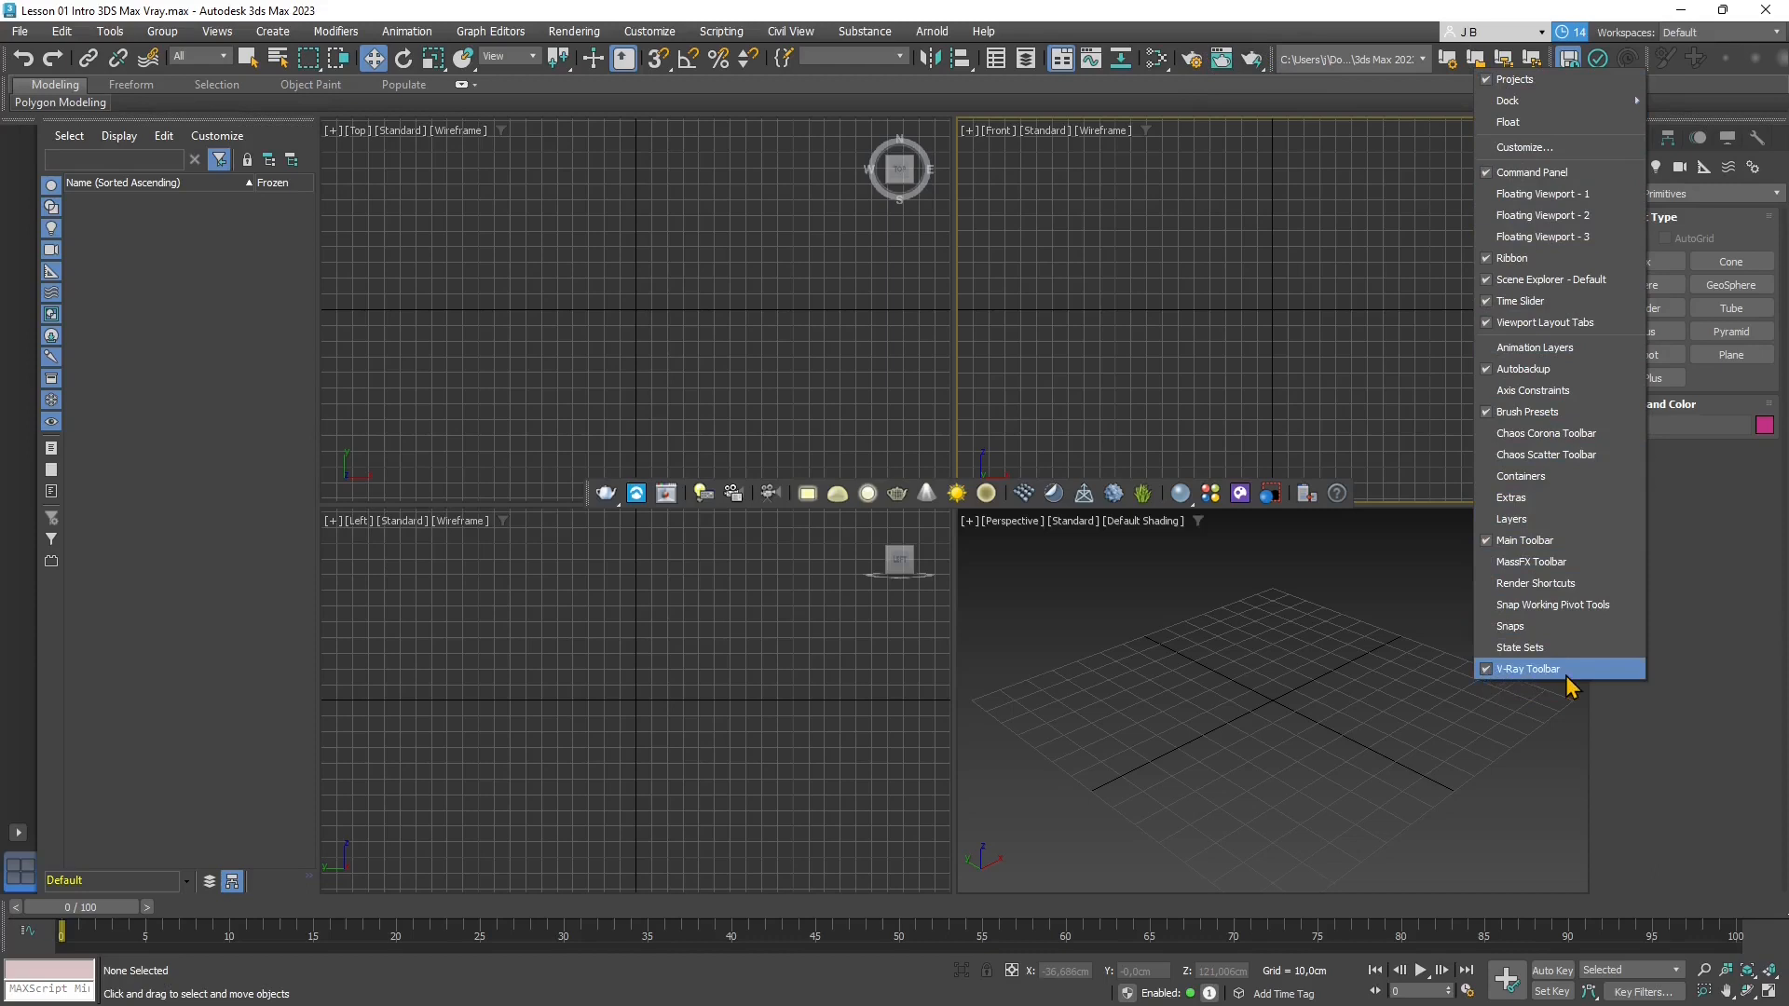
pyautogui.click(1095, 13)
pyautogui.click(1199, 563)
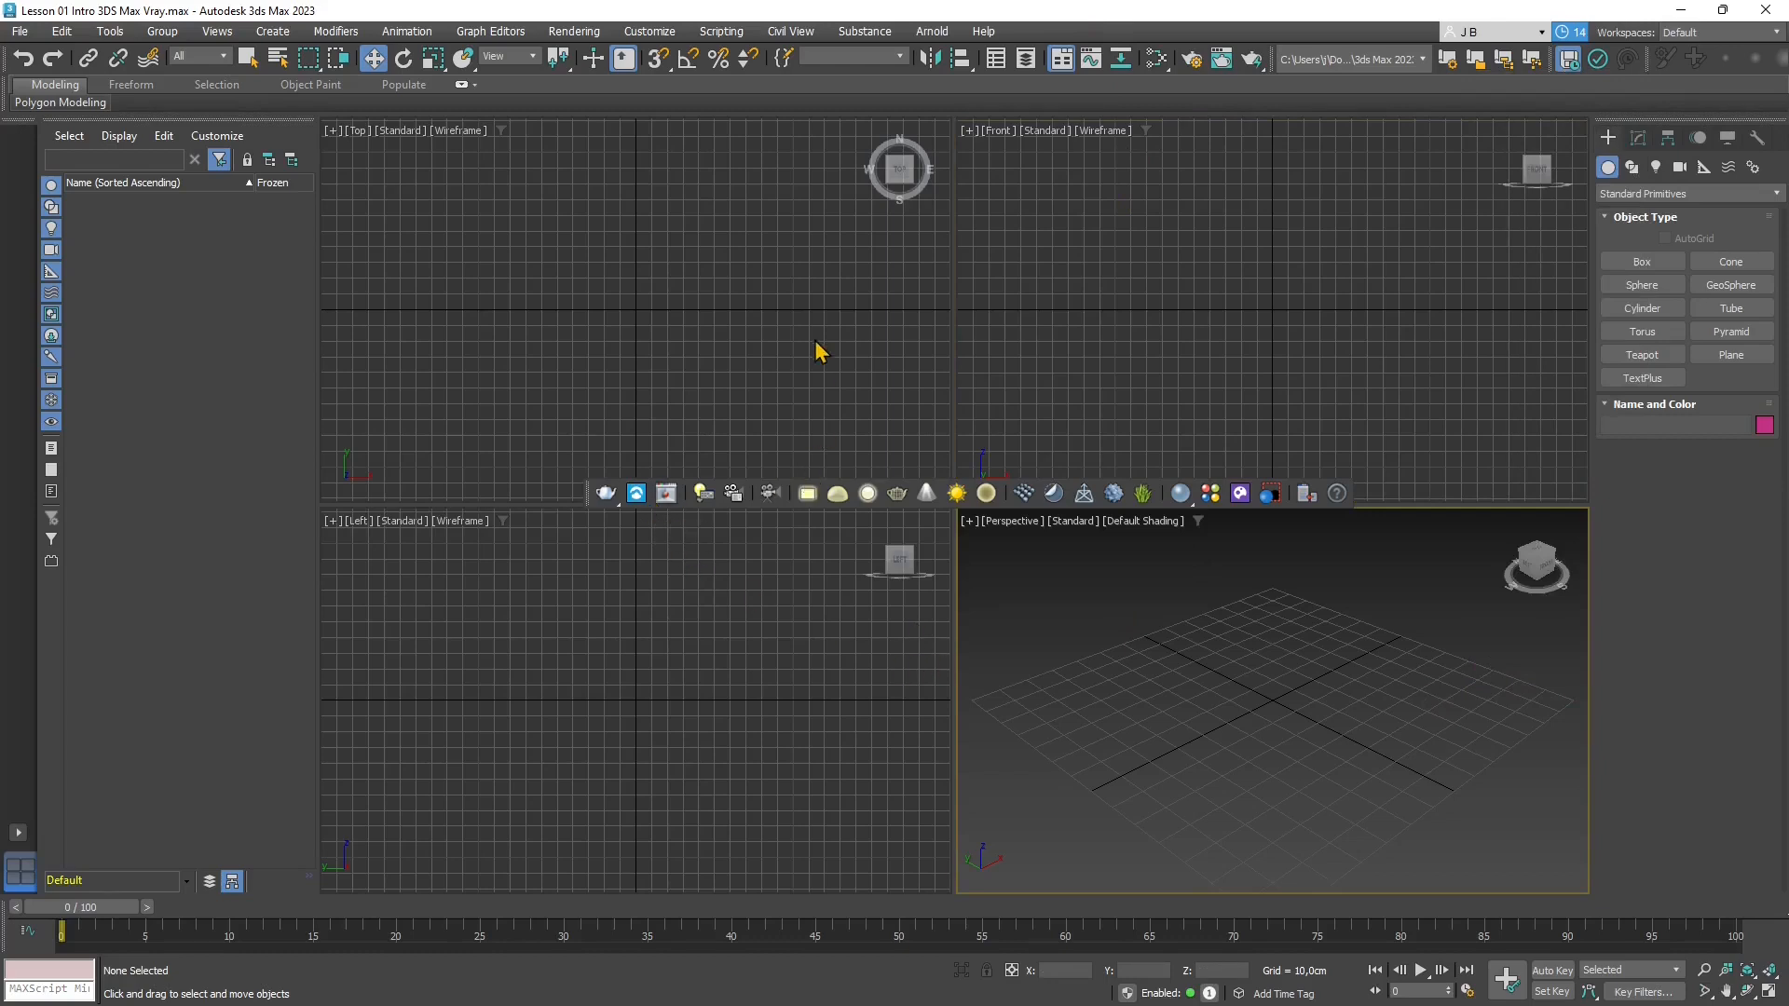
# Open Render Setup and set the renderer to V-Ray 5, update 2.3
pyautogui.click(585, 34)
pyautogui.click(599, 126)
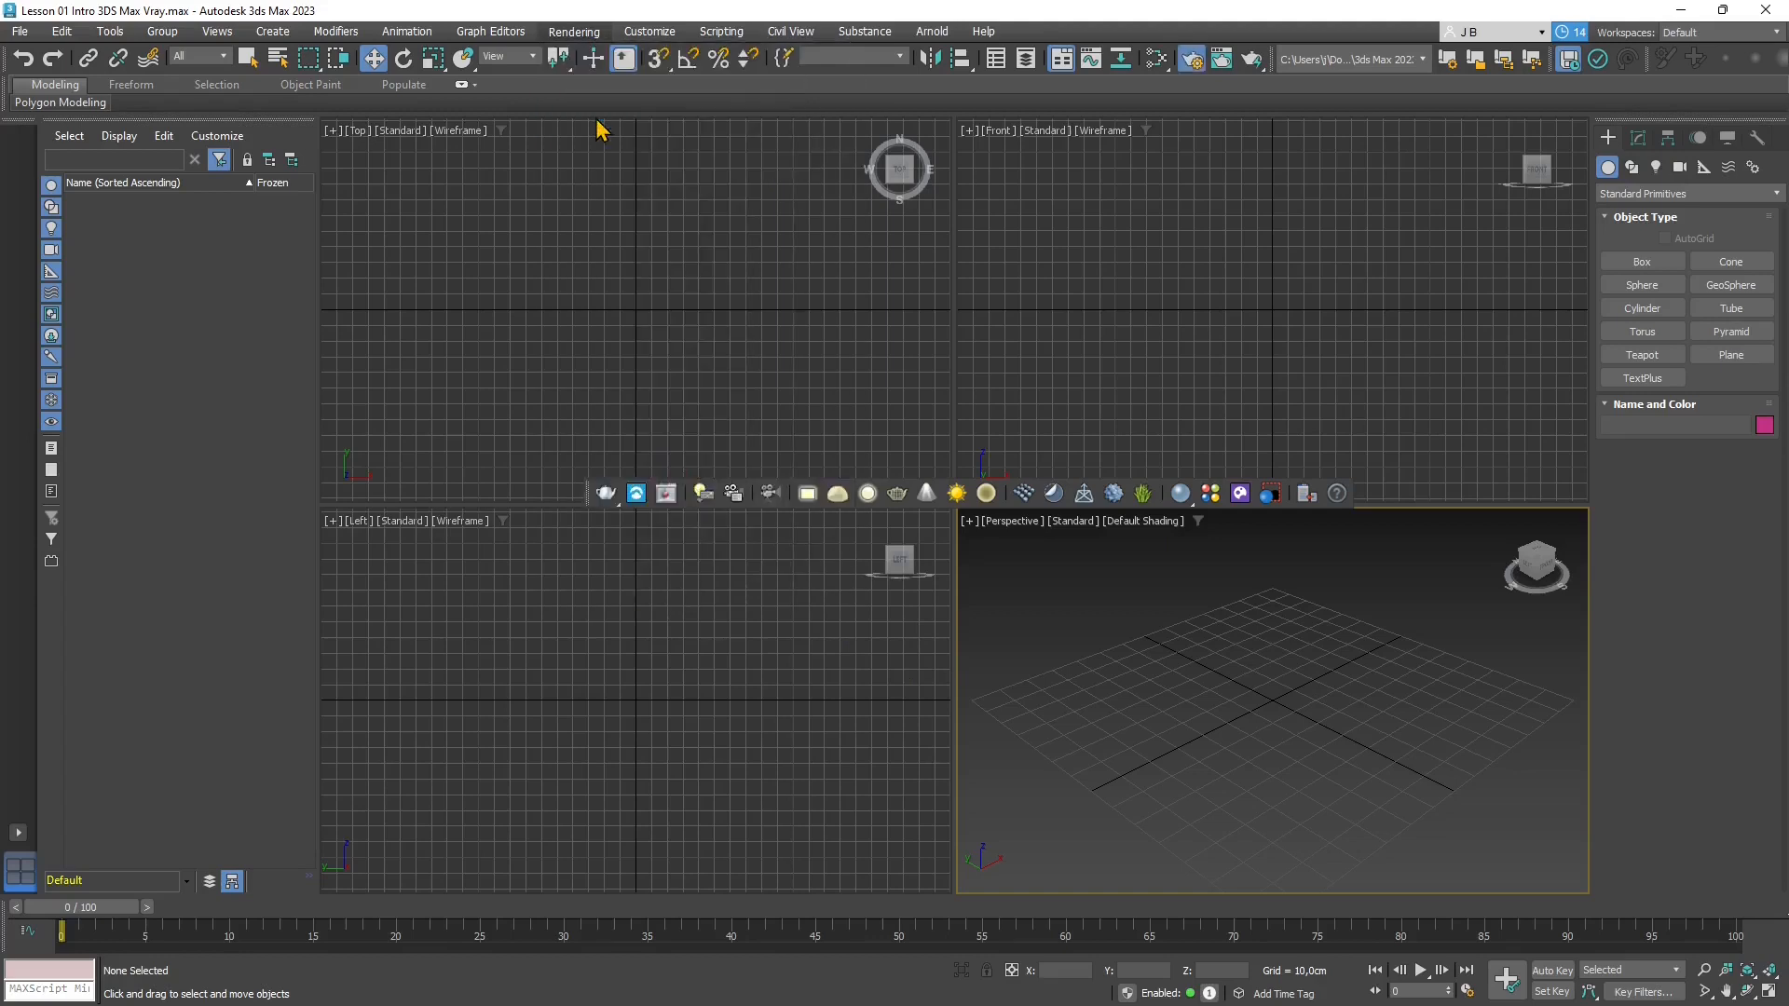
pyautogui.moveTo(849, 199); pyautogui.dragTo(966, 205)
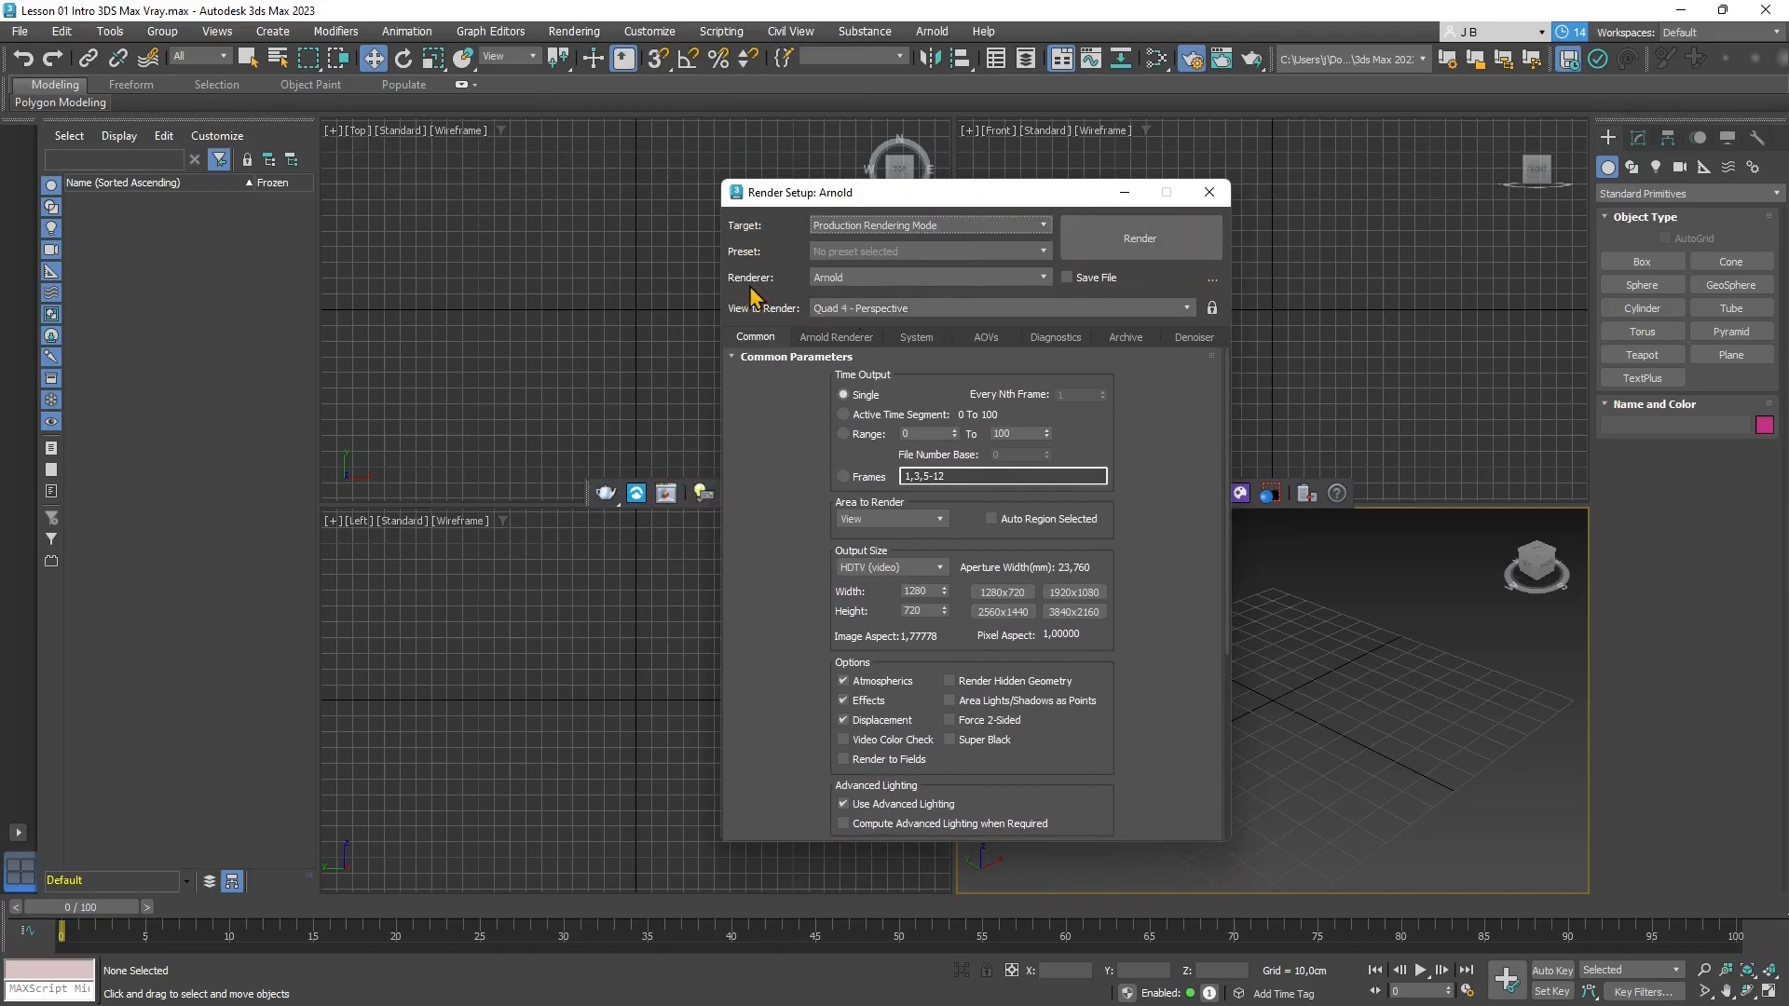
pyautogui.click(829, 279)
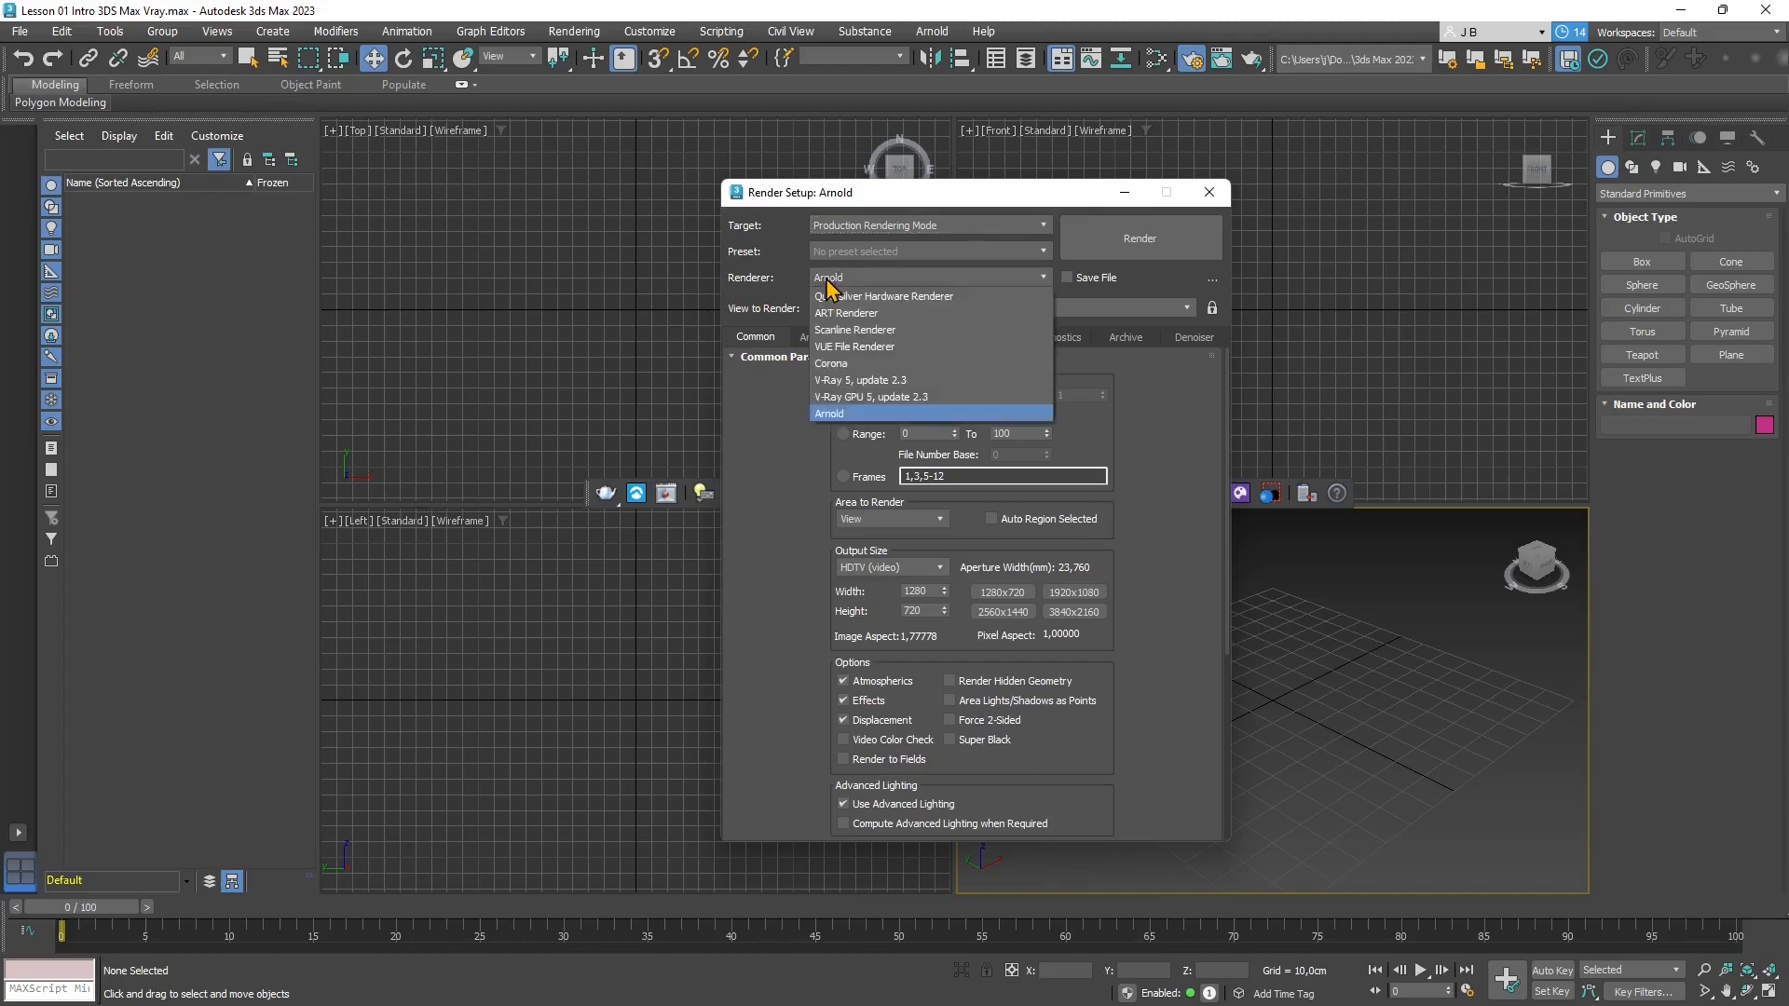
pyautogui.click(828, 279)
pyautogui.click(828, 278)
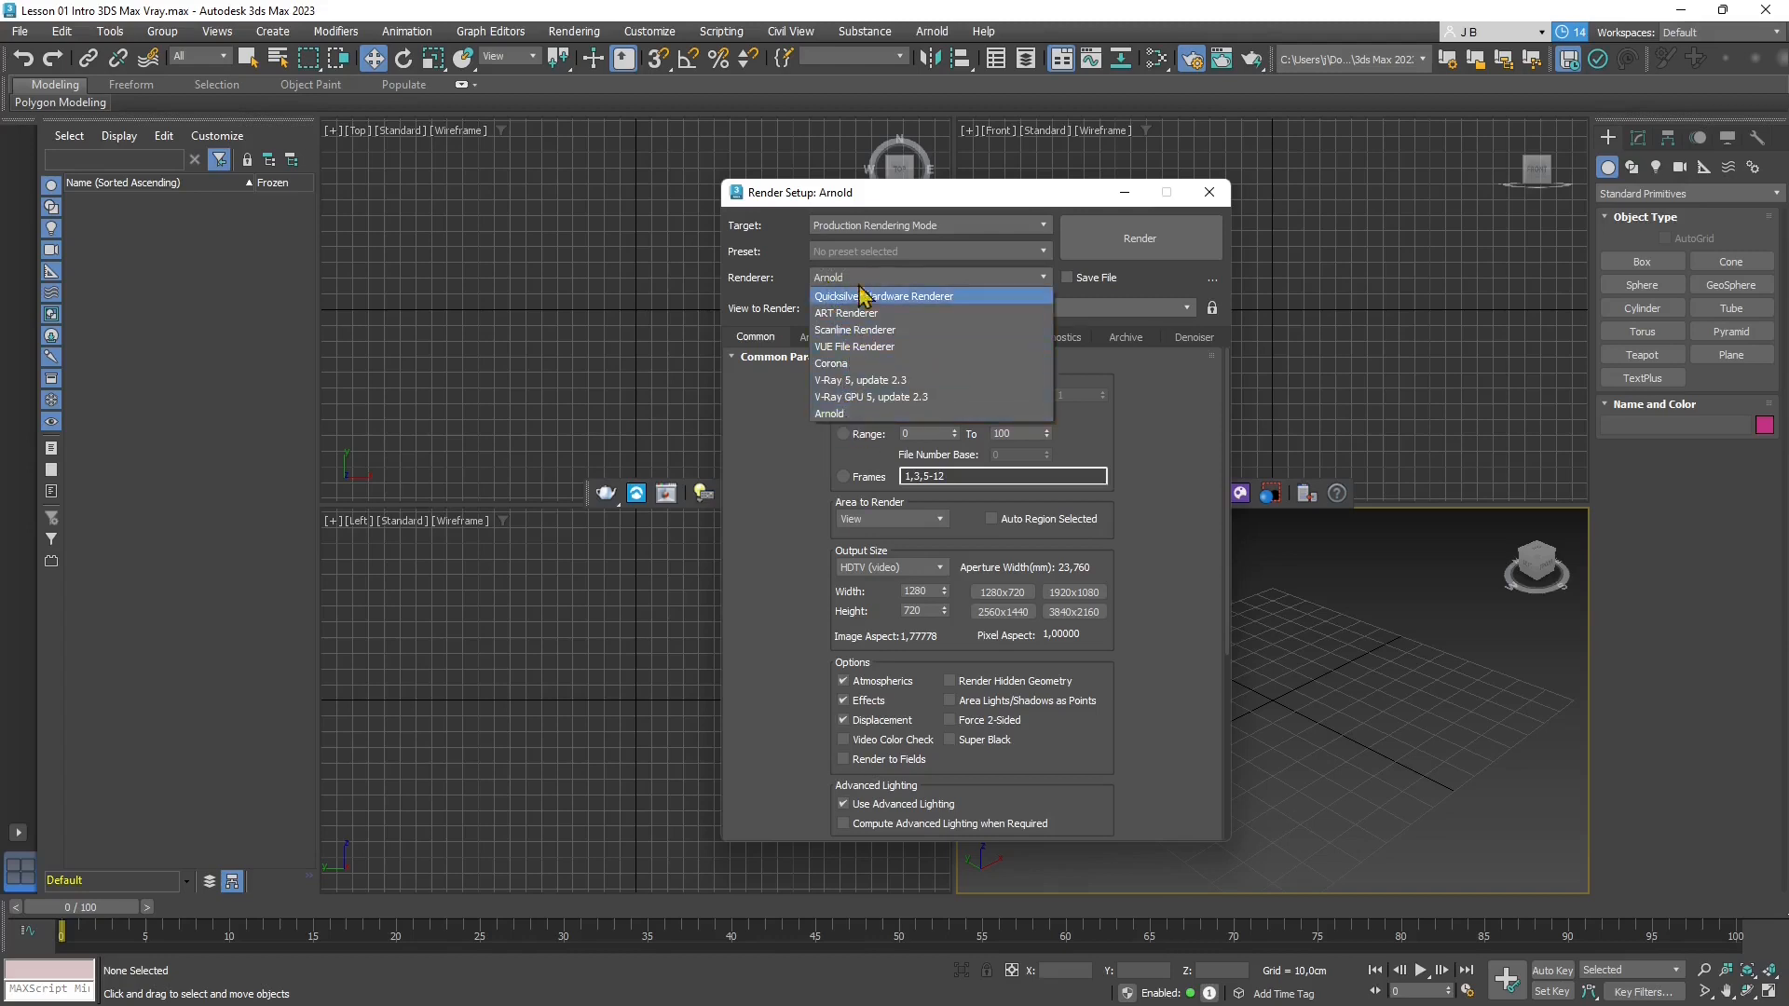
pyautogui.click(850, 381)
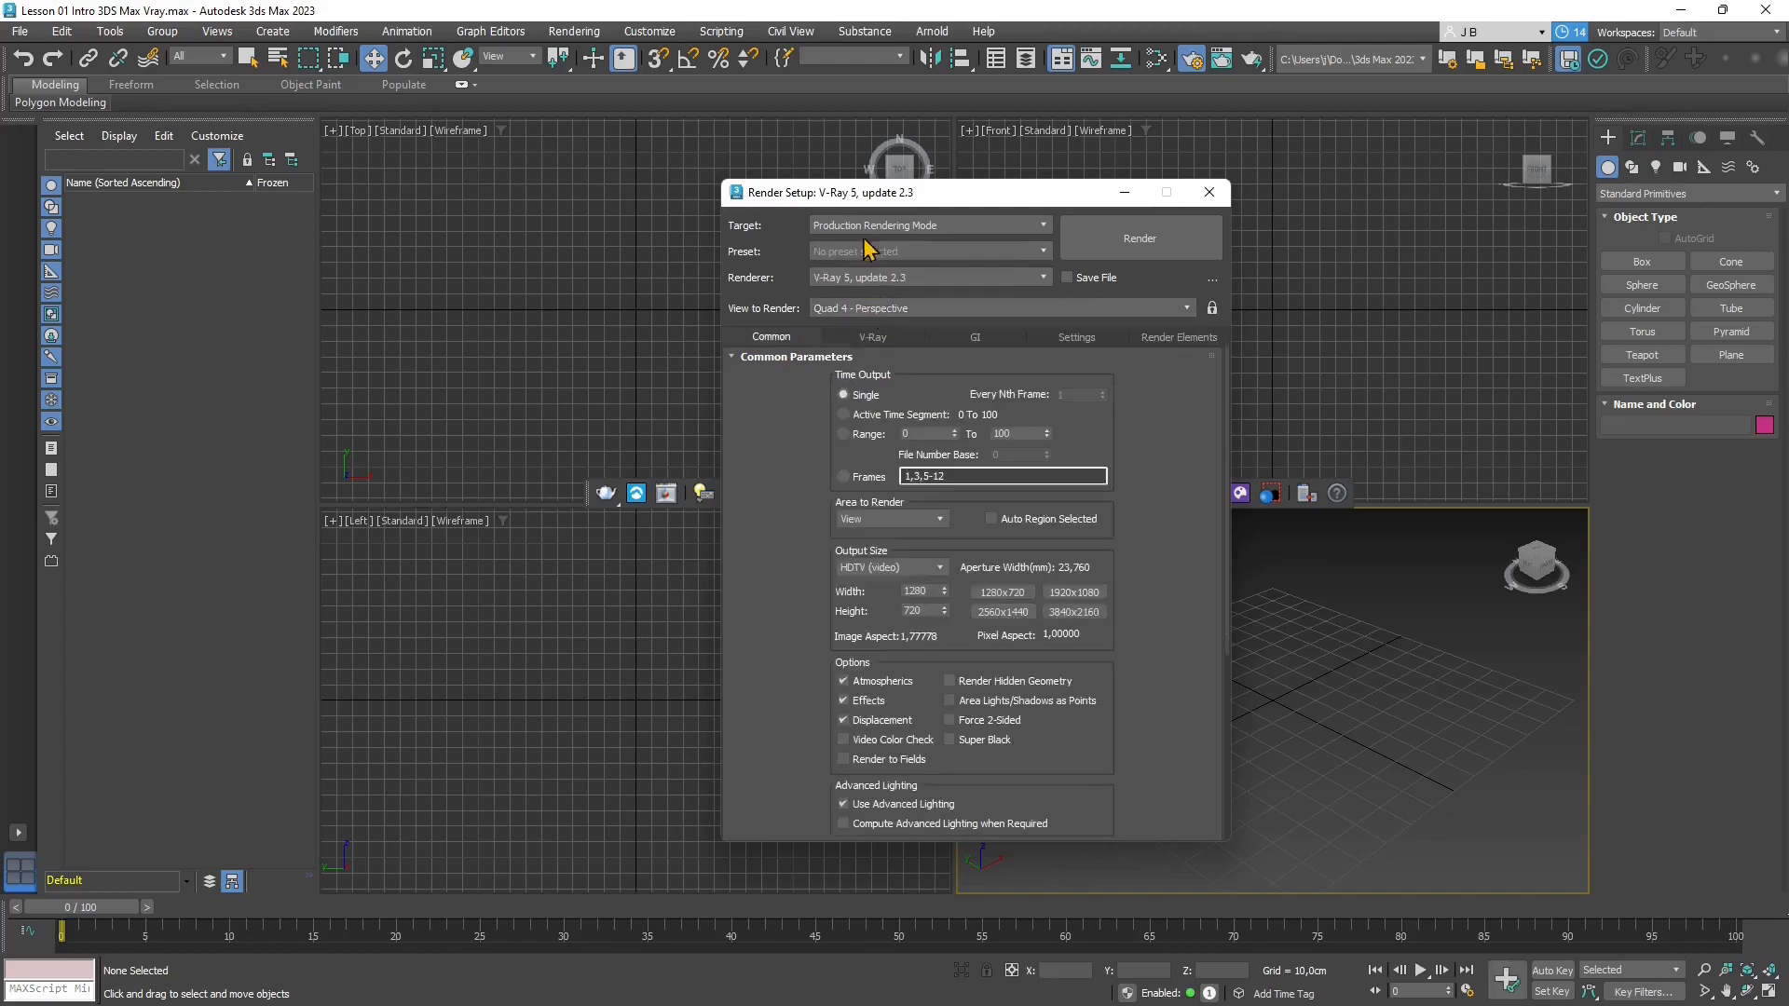
# Review the available renderers in Render Setup, keeping V-Ray 5, update 2.3
pyautogui.click(867, 277)
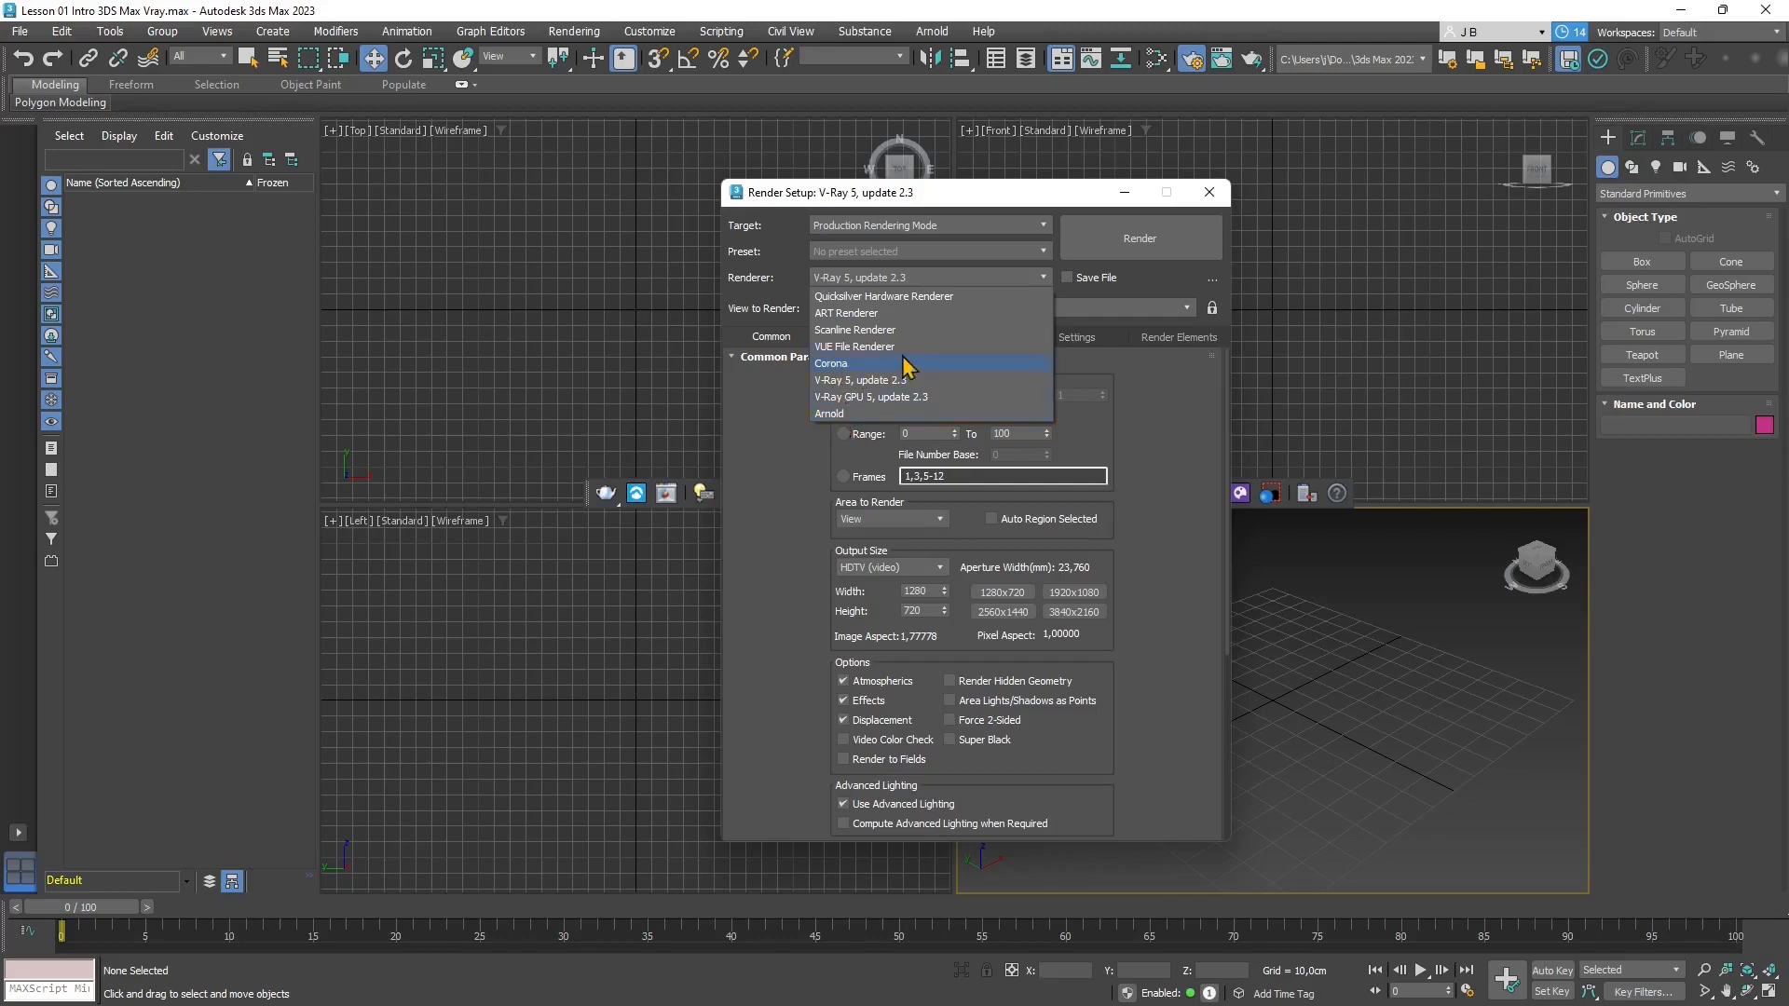
pyautogui.click(986, 196)
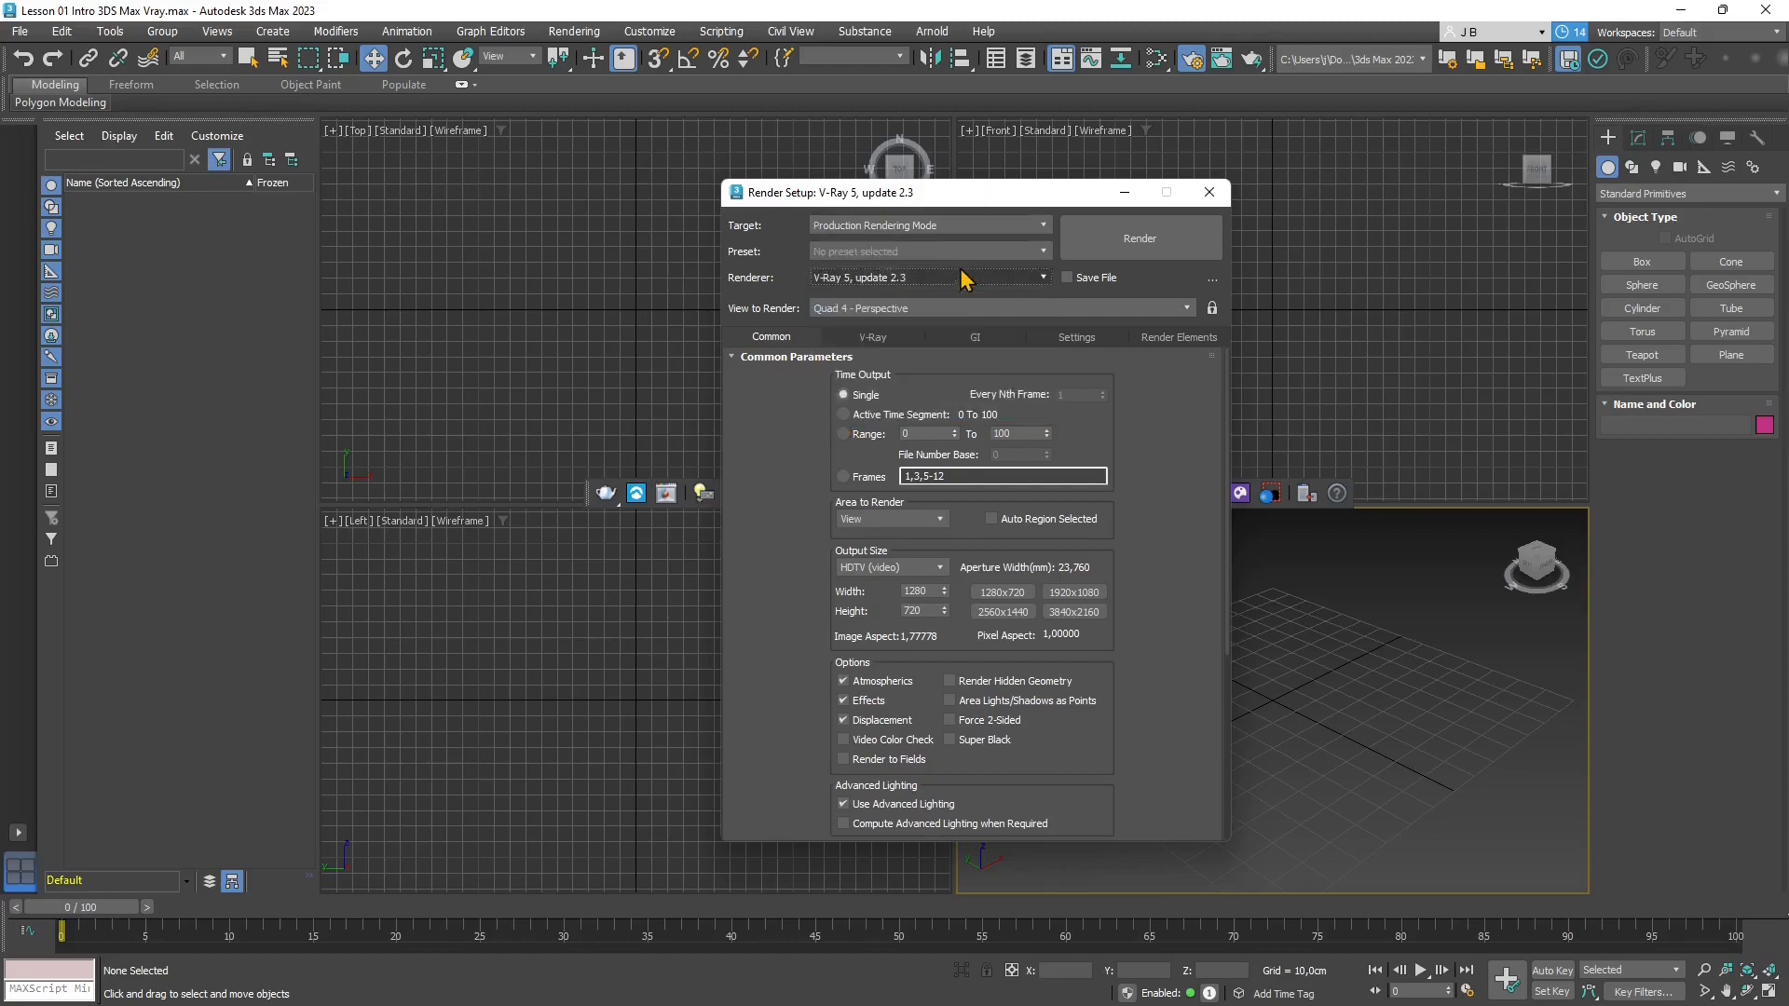
pyautogui.click(848, 280)
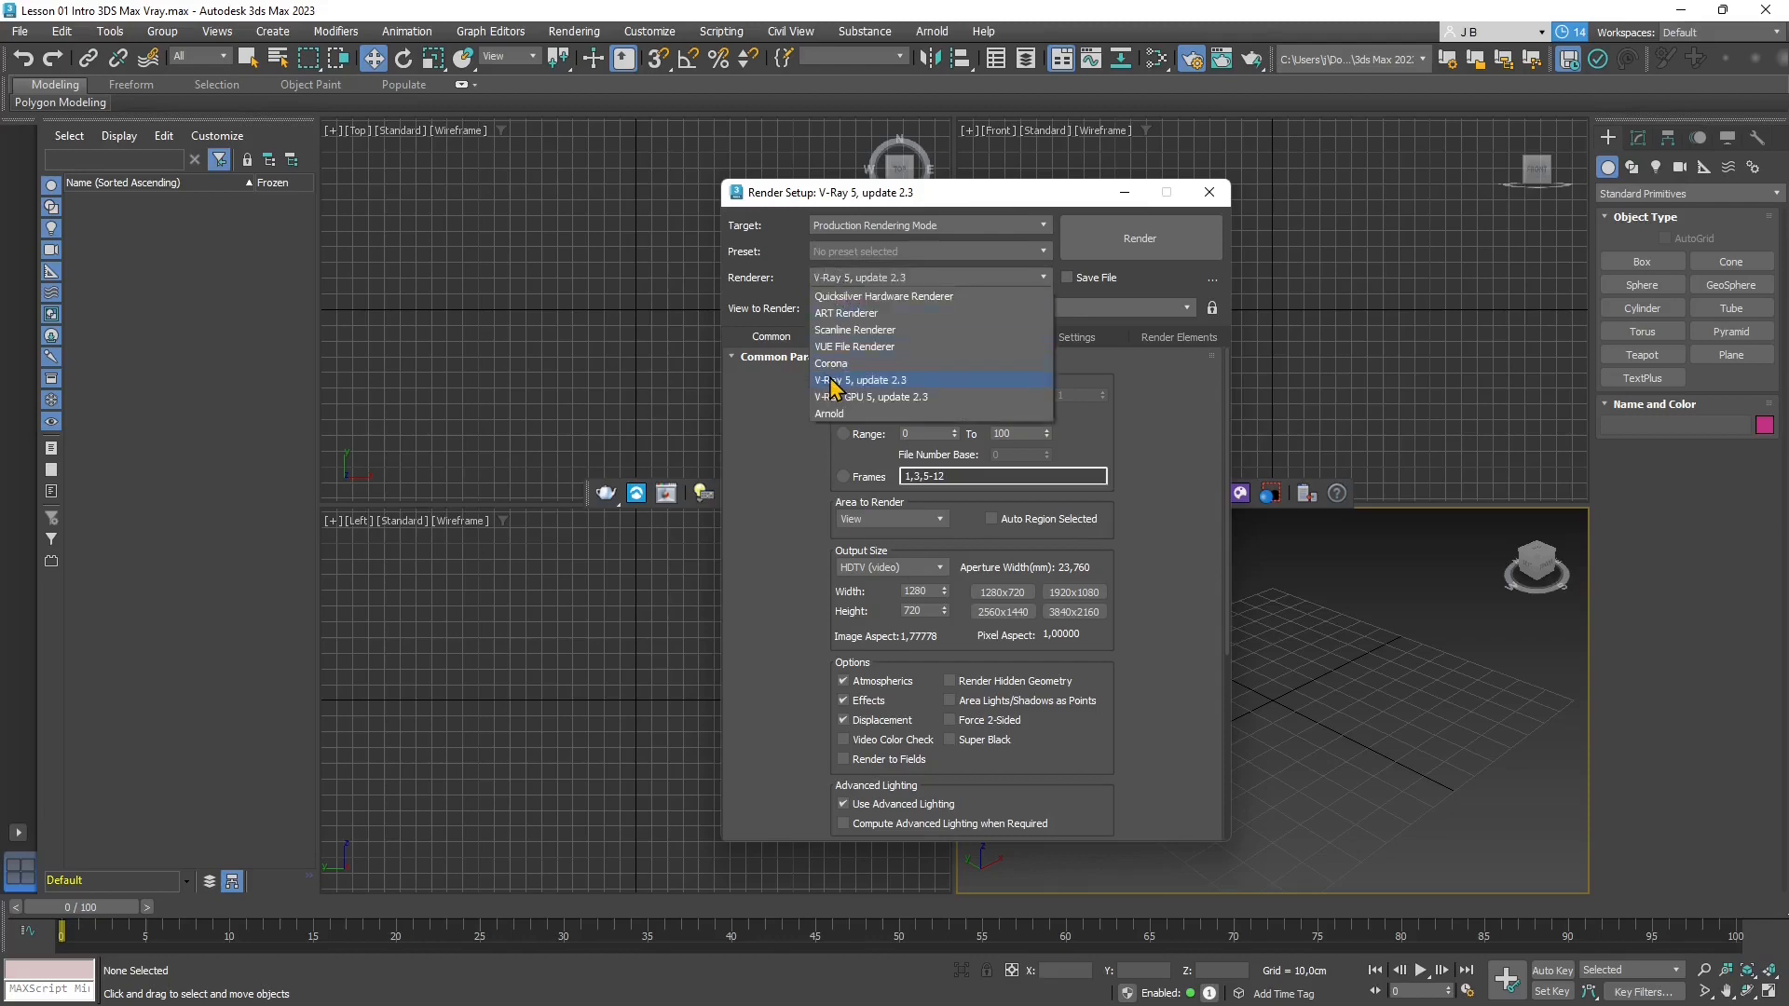
pyautogui.click(994, 199)
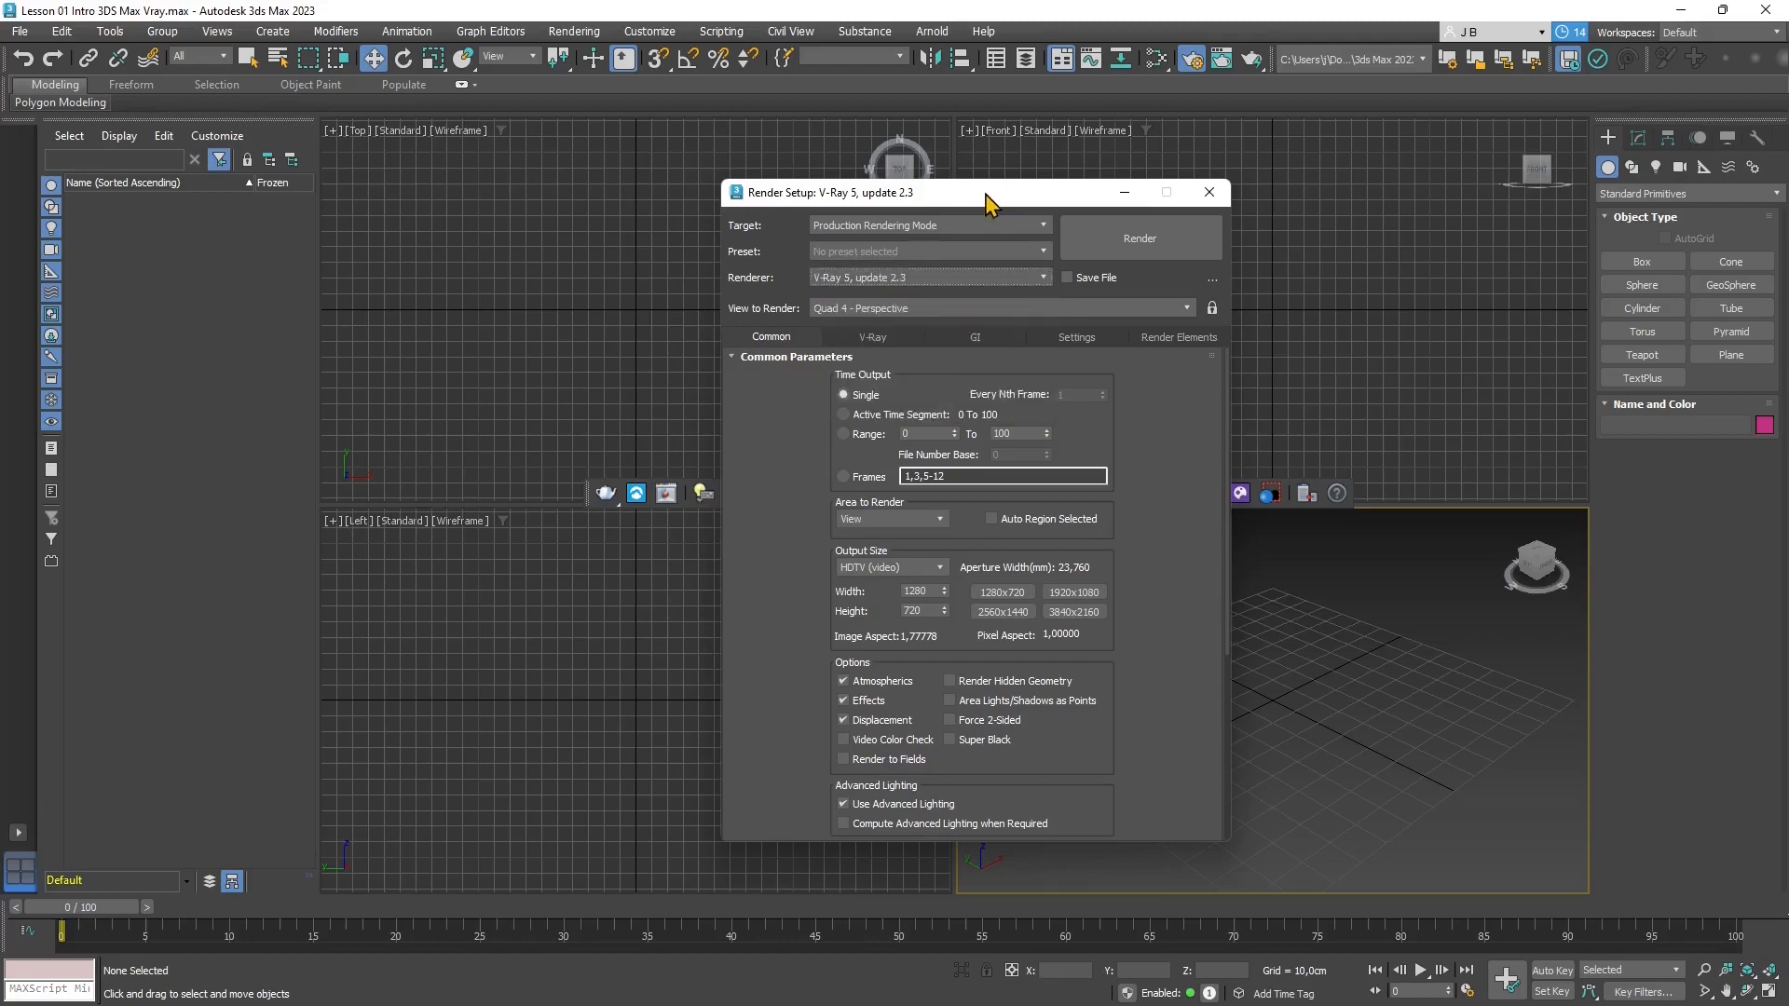
pyautogui.moveTo(990, 199); pyautogui.dragTo(1008, 201)
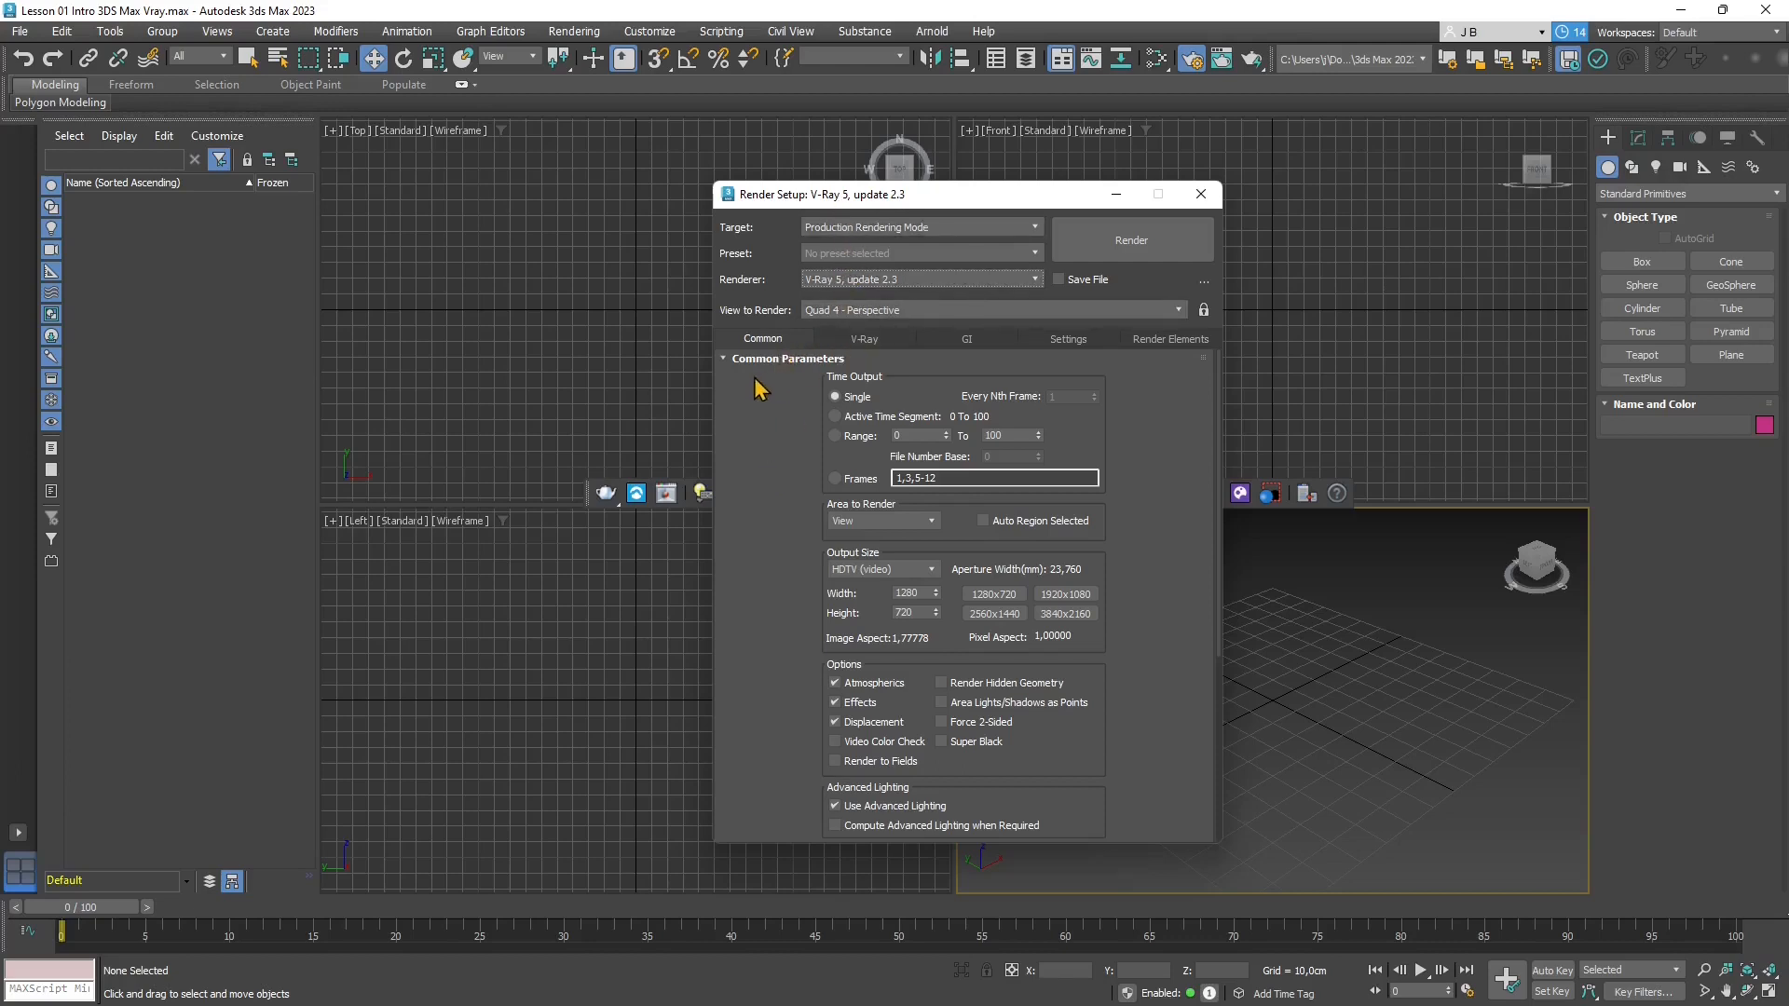
# Look through the common render parameters, including time output, output size and options
pyautogui.scroll(-5, 1165, 506)
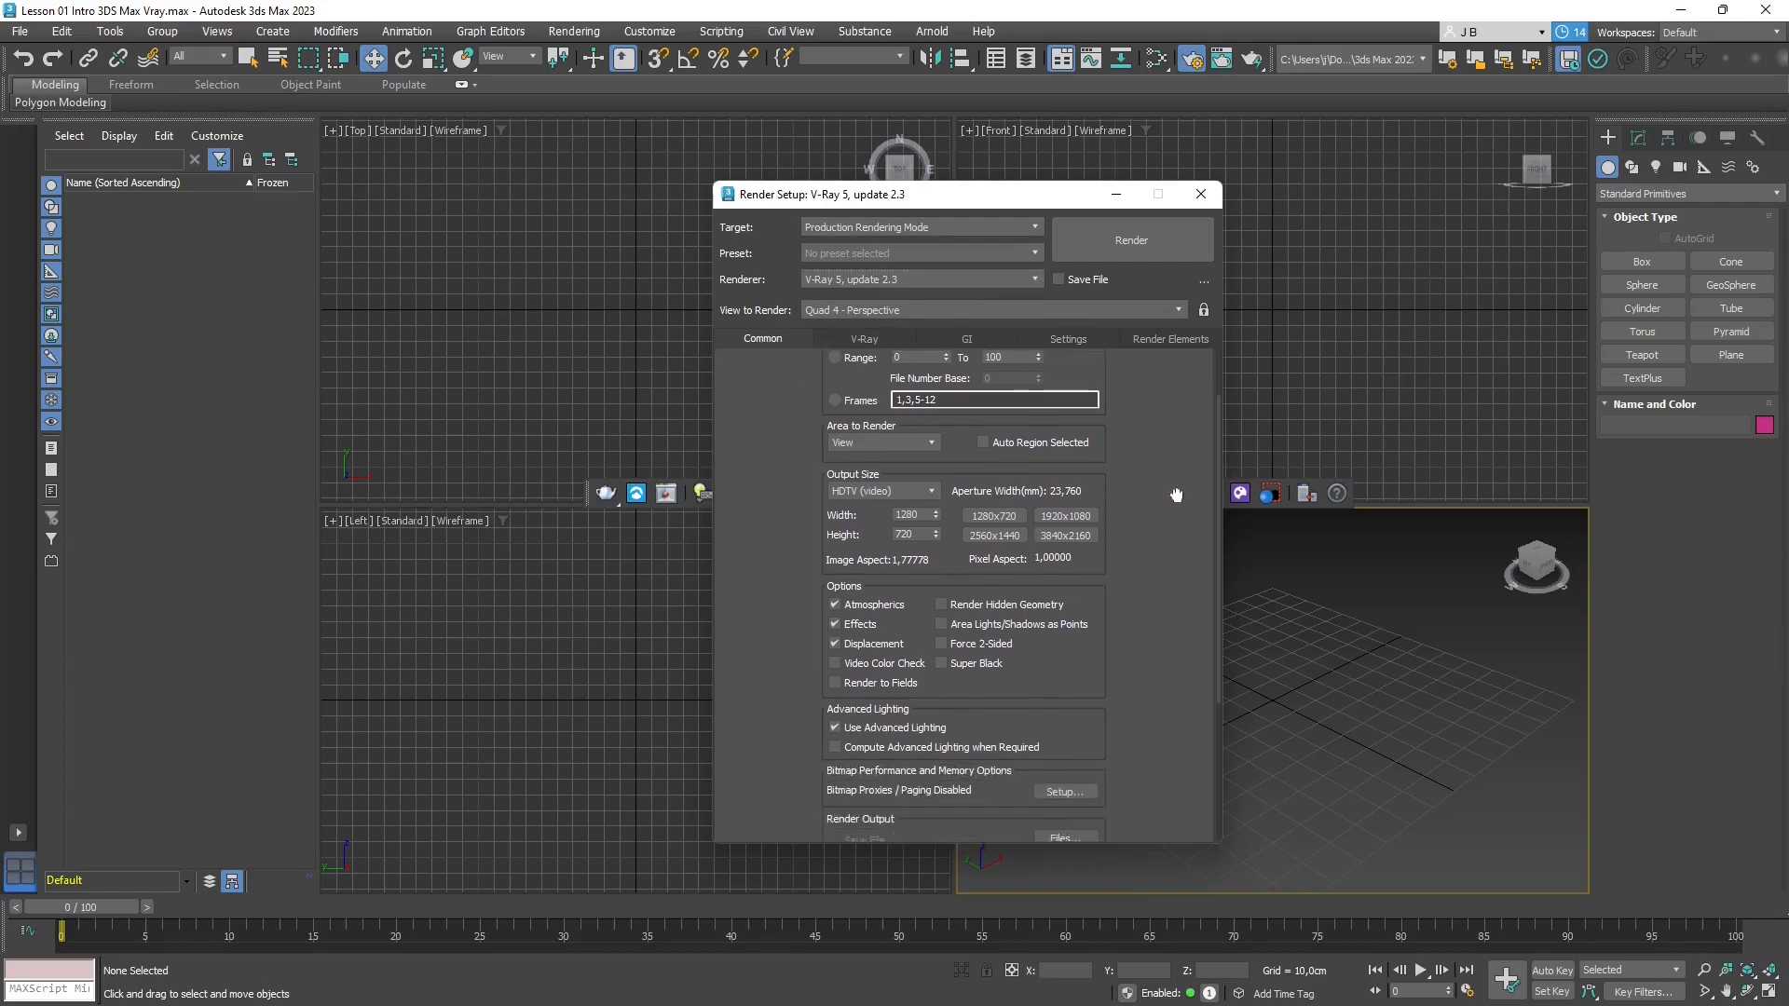
pyautogui.moveTo(1156, 674); pyautogui.dragTo(1161, 625)
pyautogui.moveTo(1176, 450); pyautogui.dragTo(1178, 596)
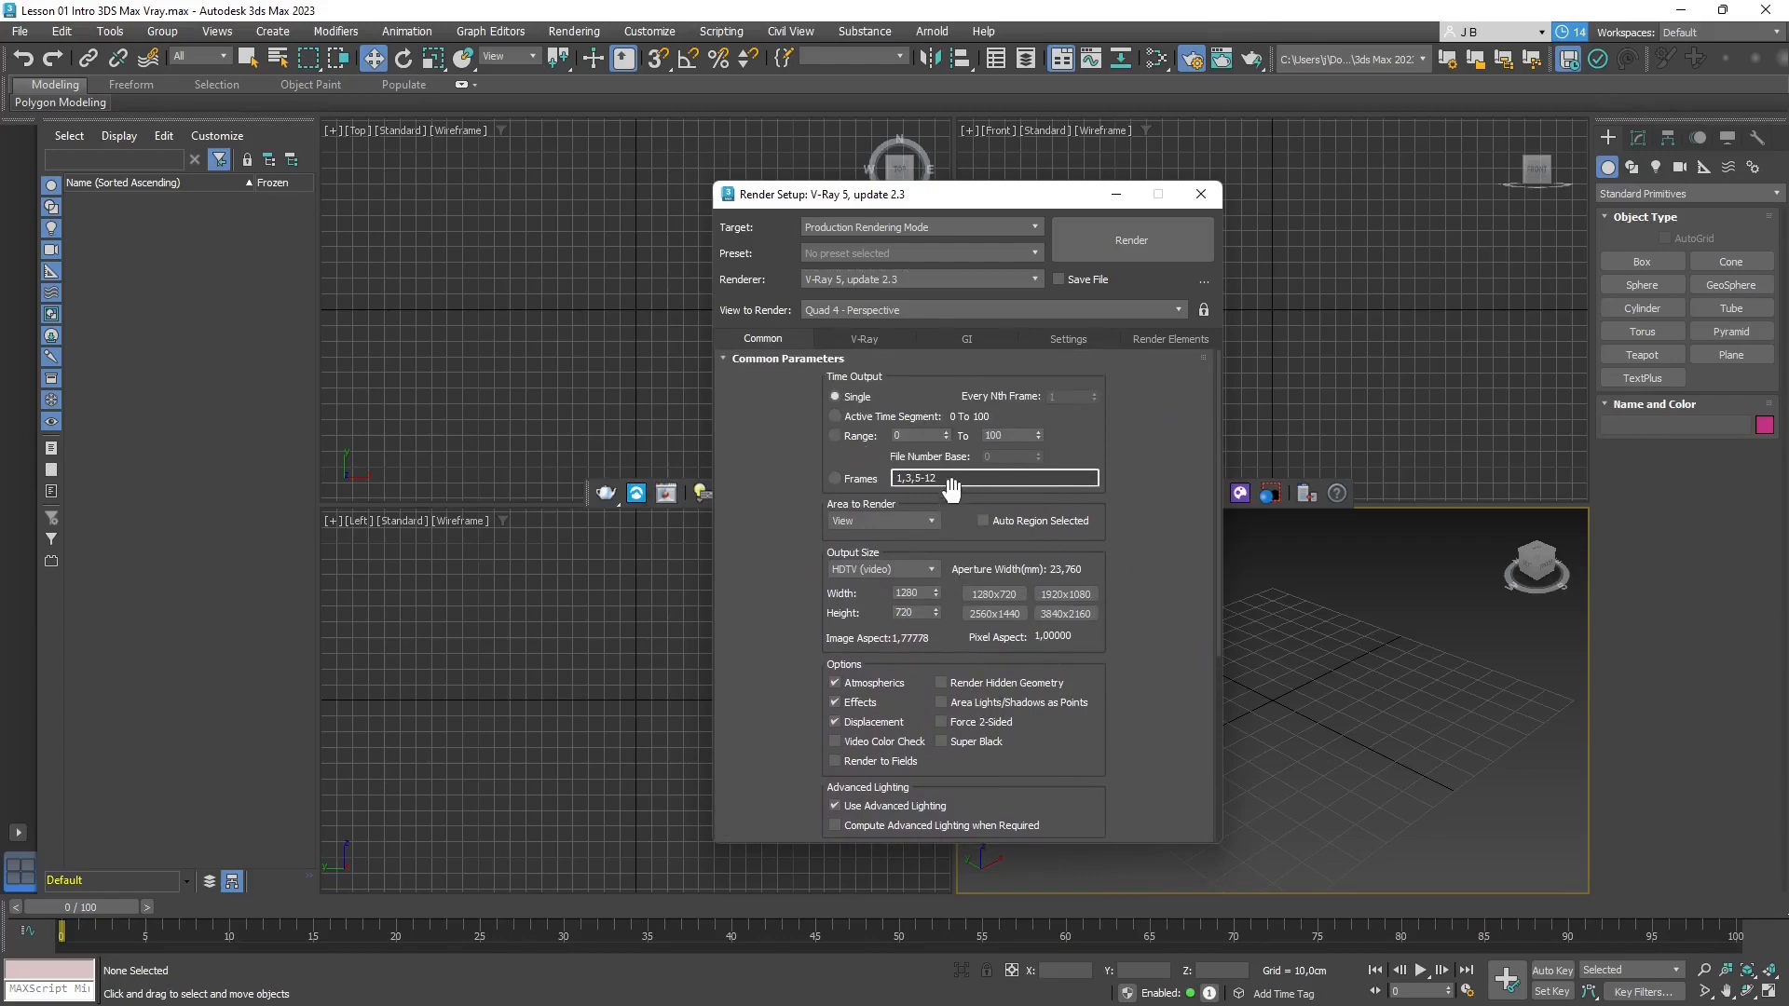
# Collapse the IPR options, Image sampler (Antialiasing) and Progressive image sampler rollouts in the V-Ray render settings
pyautogui.click(843, 343)
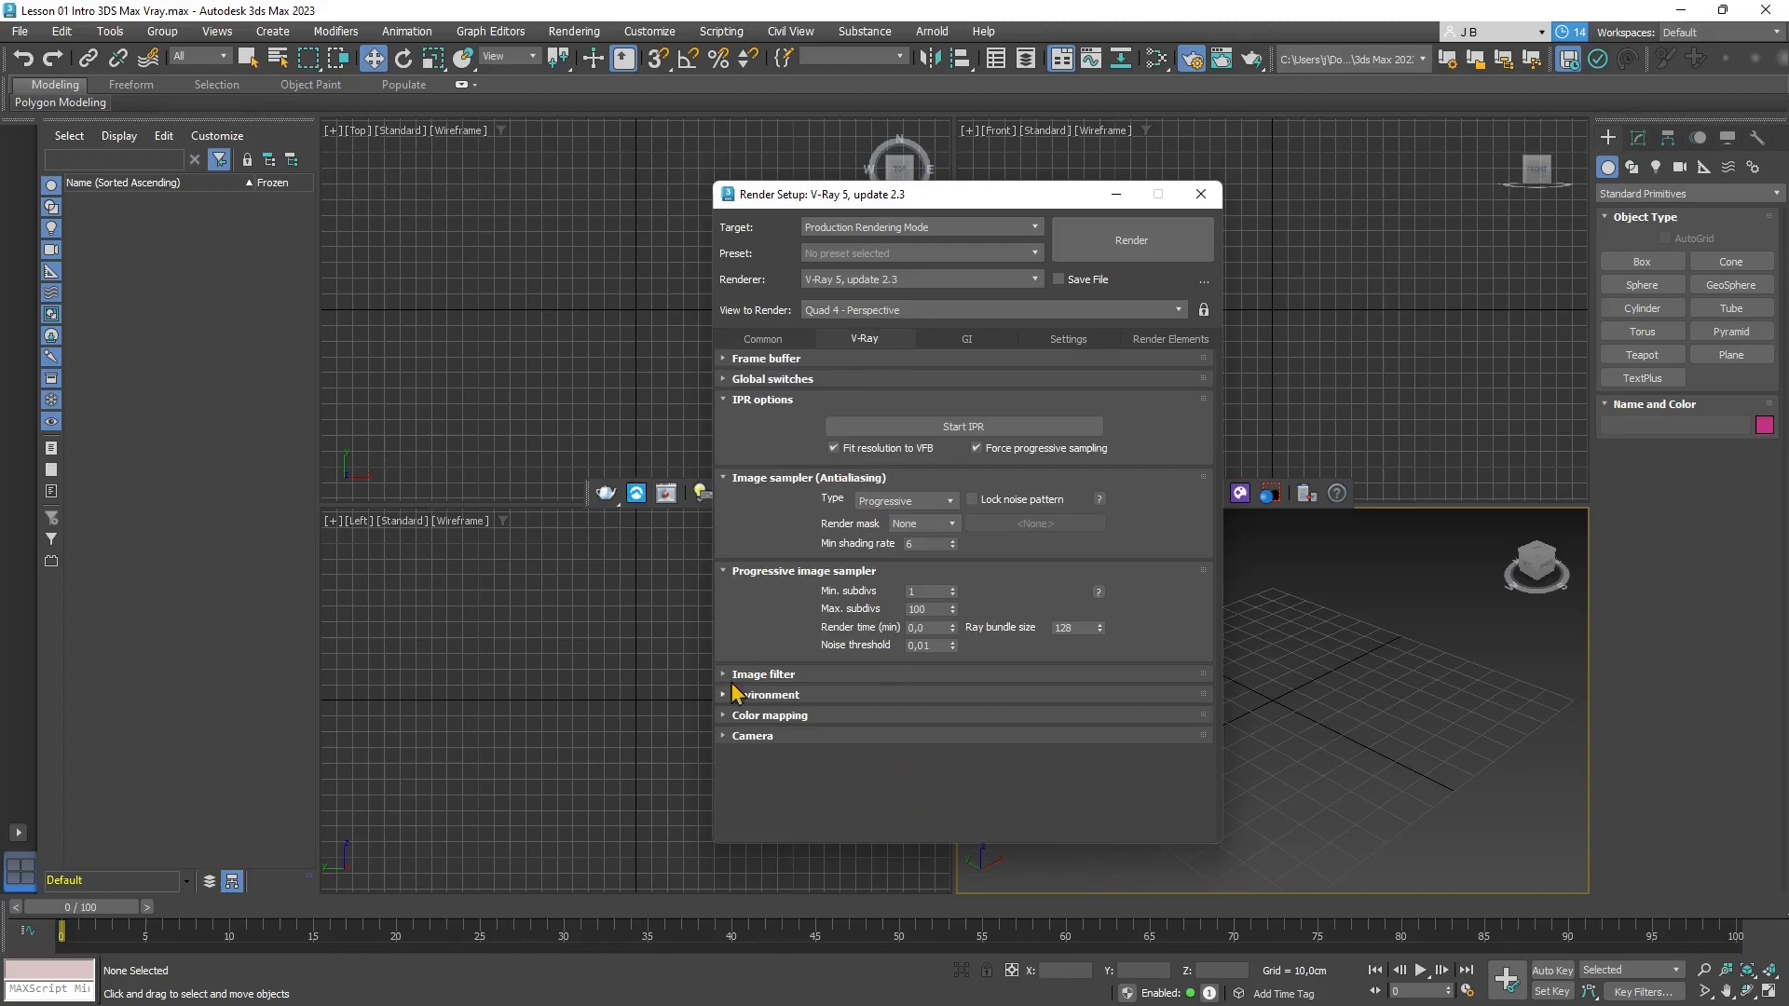
pyautogui.click(730, 400)
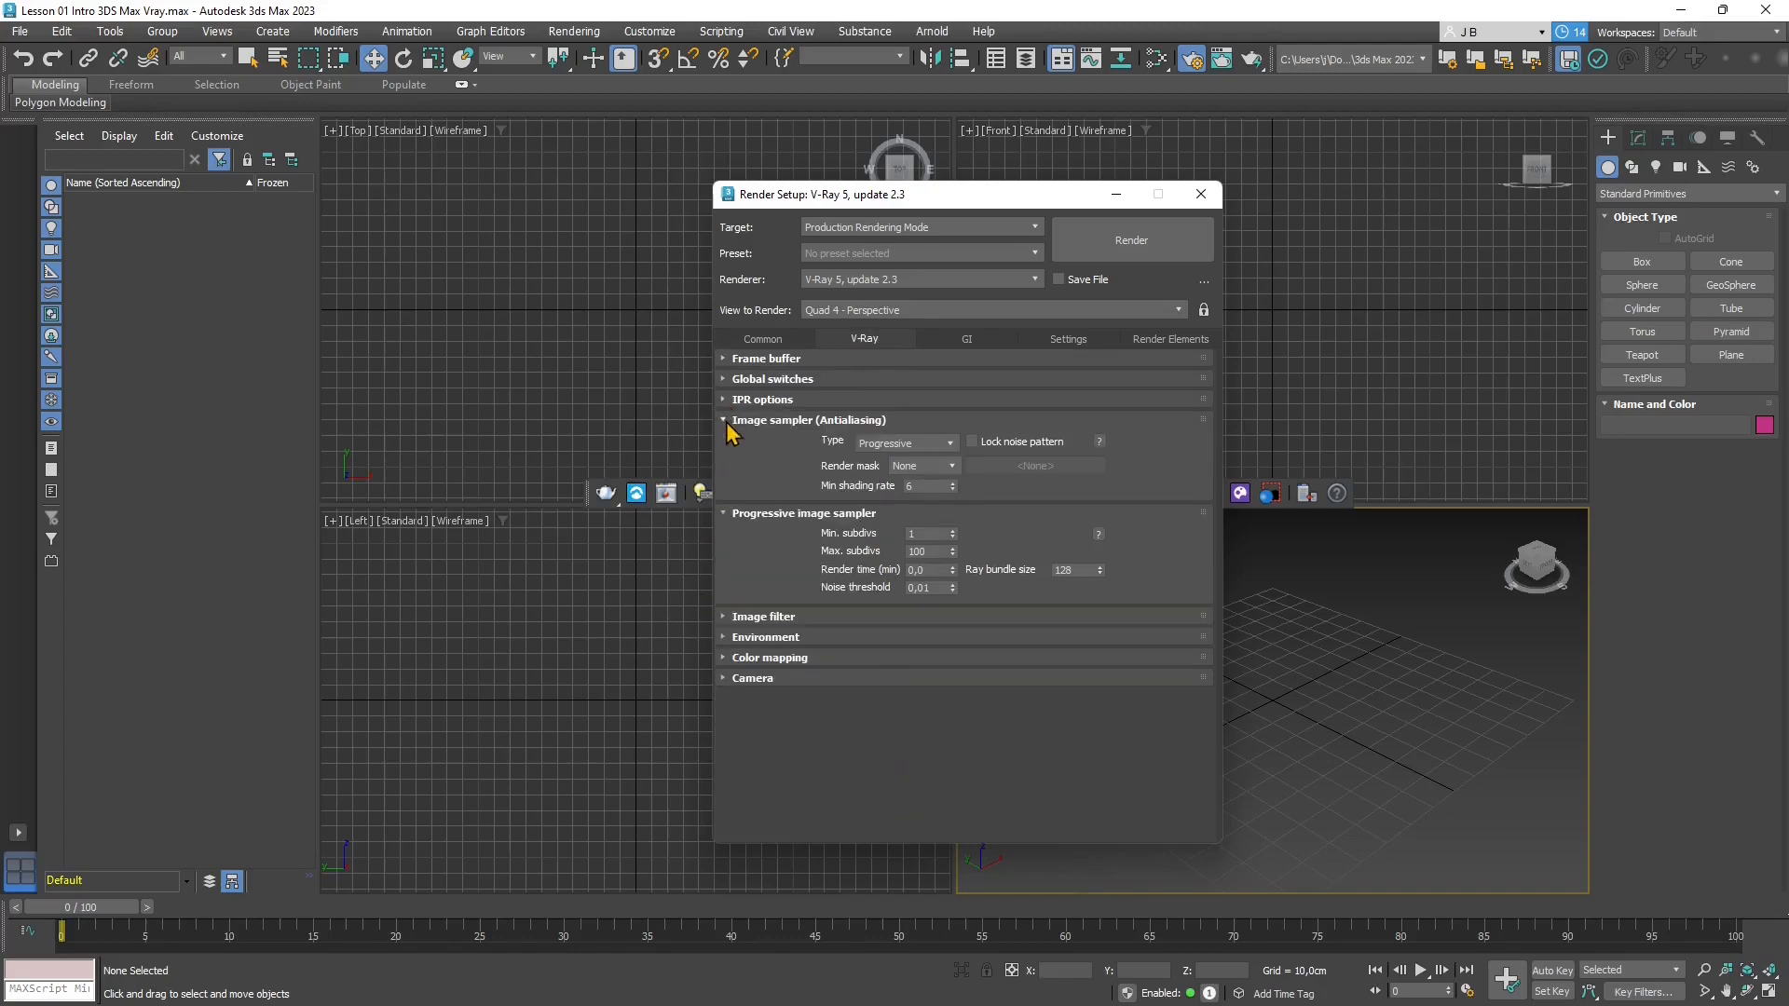
pyautogui.click(728, 421)
pyautogui.click(730, 441)
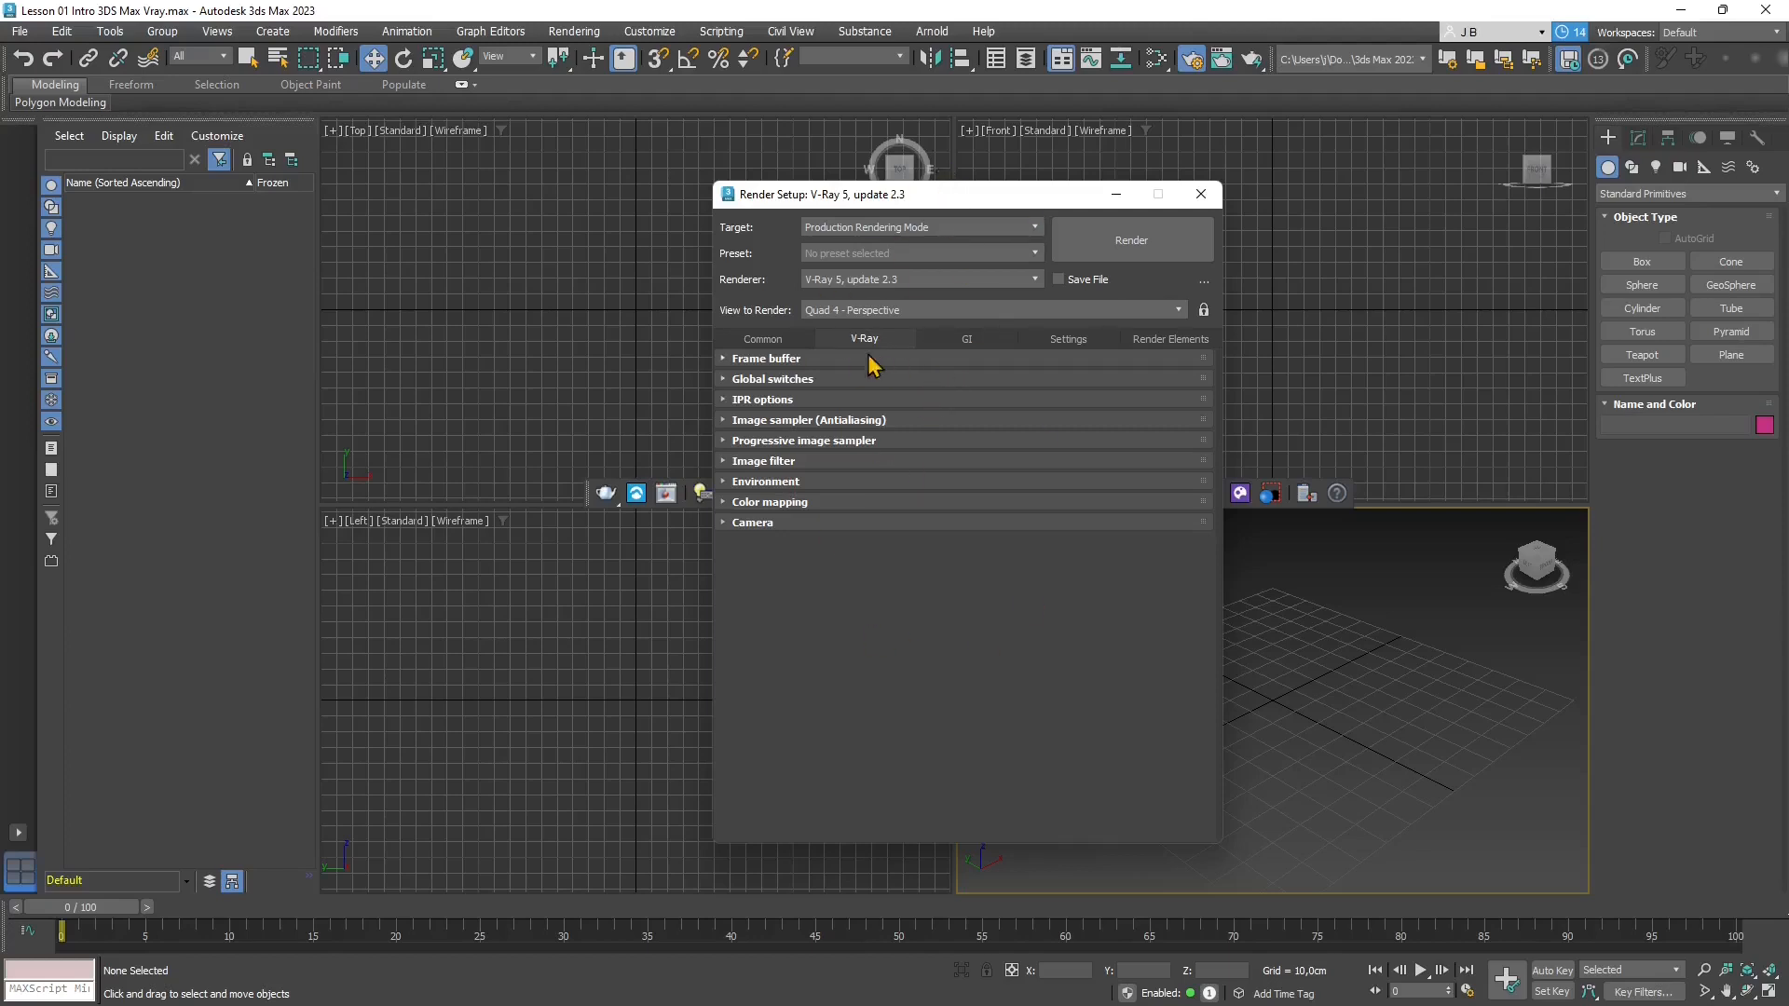
# Switch the global illumination settings to Advanced mode in Render Setup
pyautogui.click(963, 343)
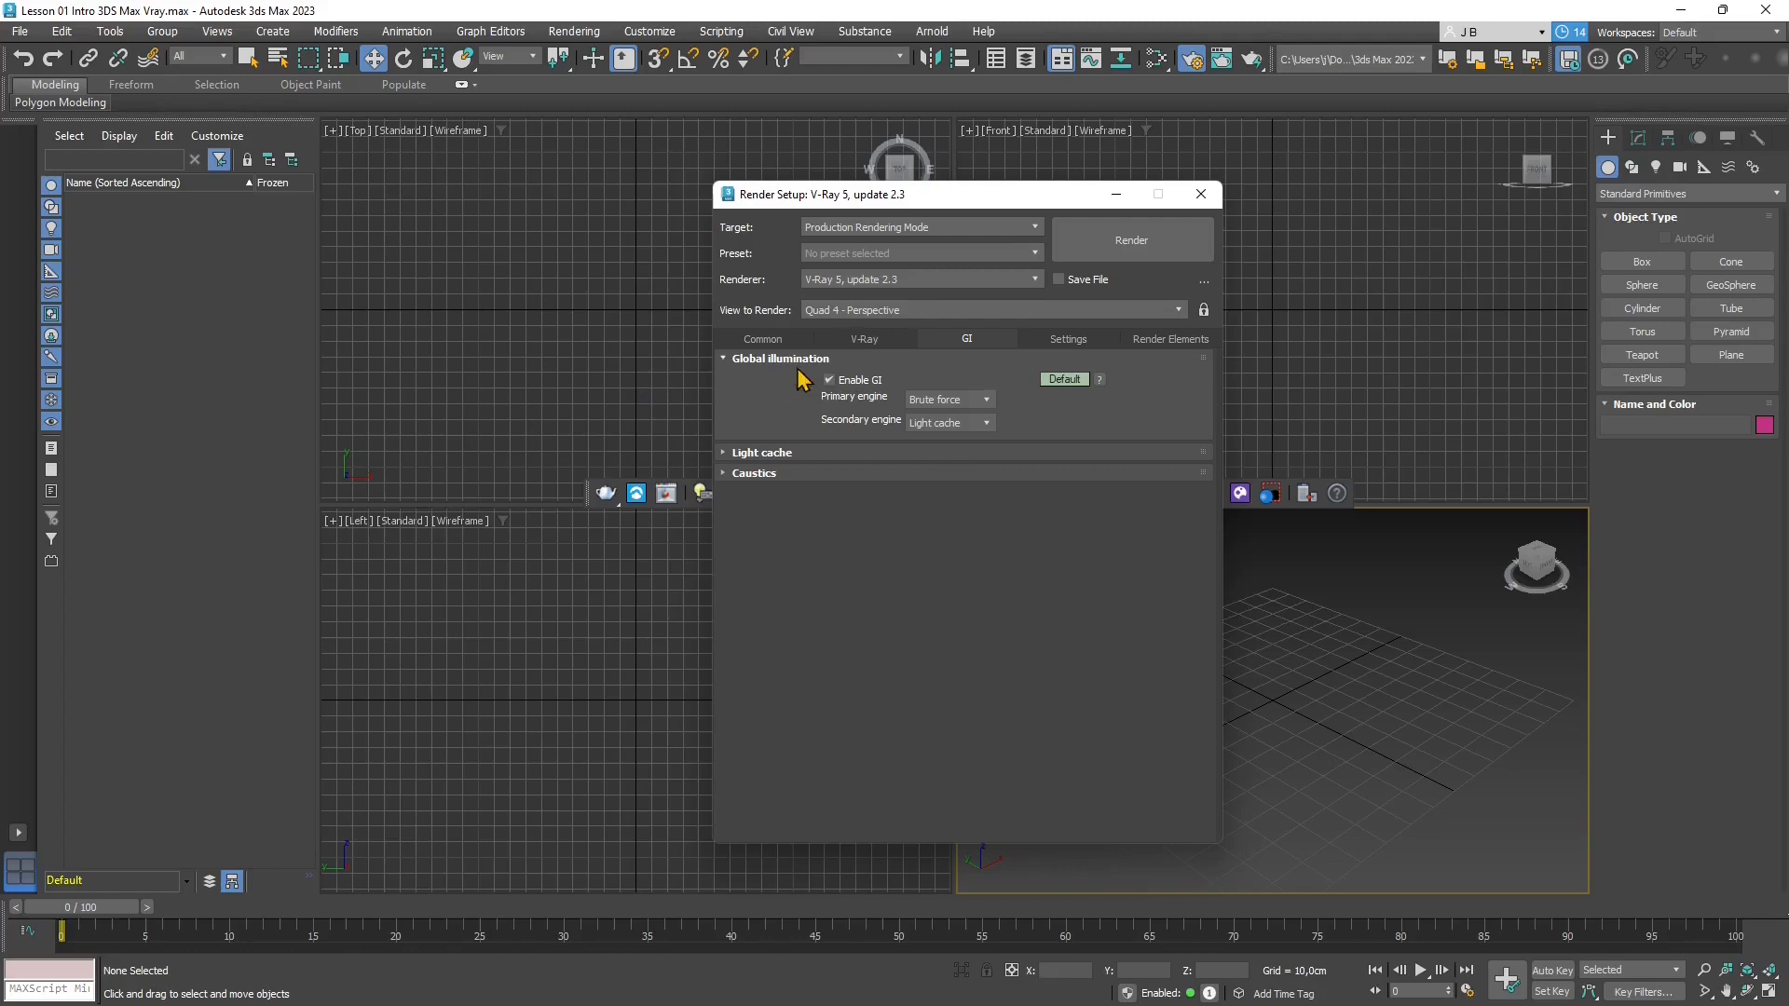
pyautogui.click(1063, 380)
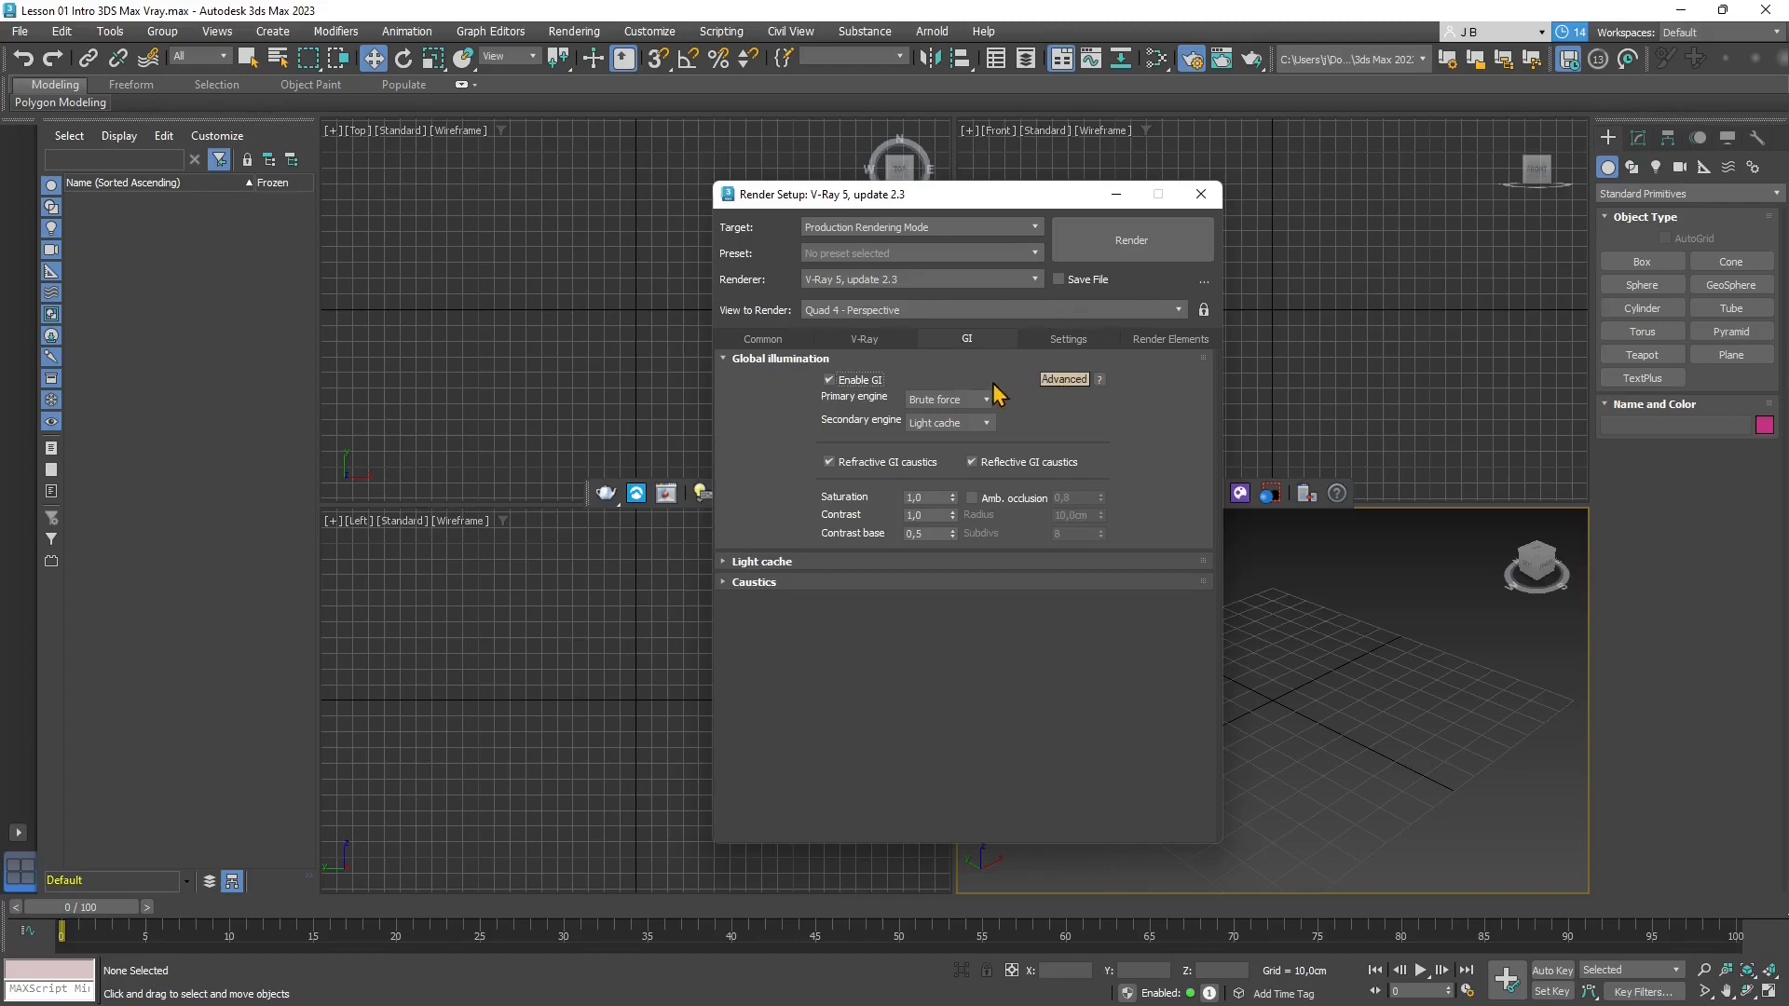
pyautogui.click(1065, 380)
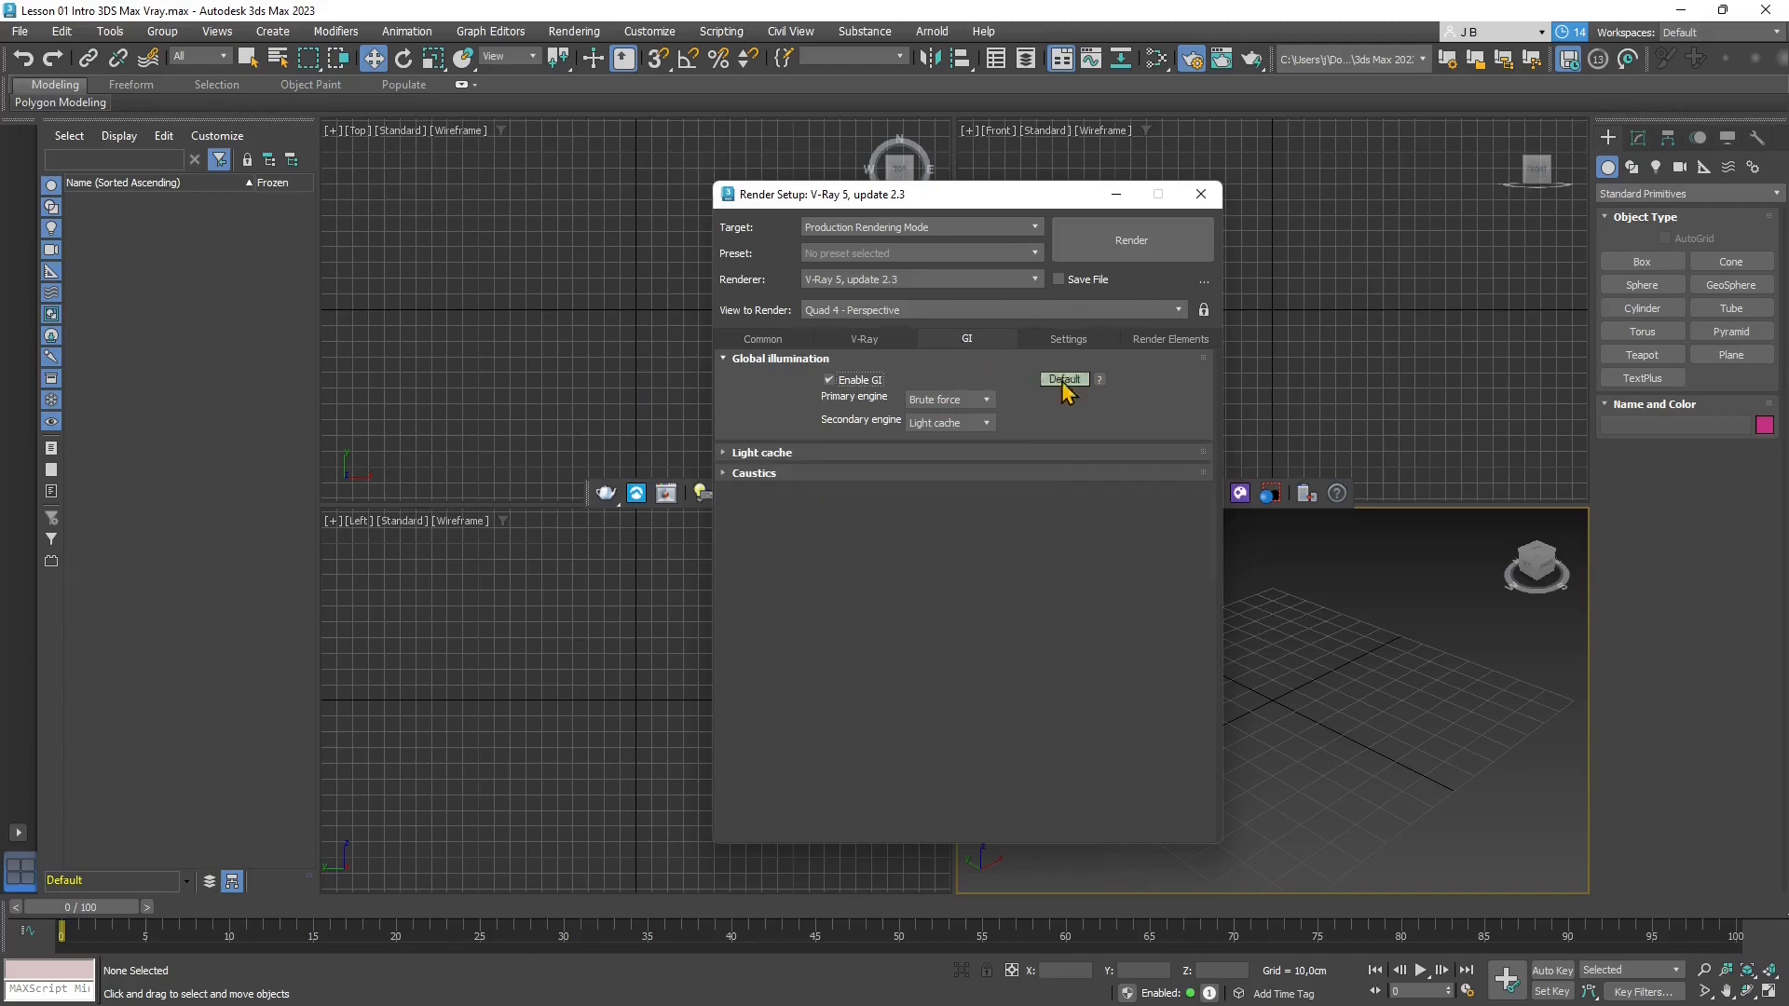
pyautogui.click(1065, 380)
pyautogui.click(1066, 380)
pyautogui.click(1067, 380)
pyautogui.click(1067, 381)
pyautogui.click(1064, 380)
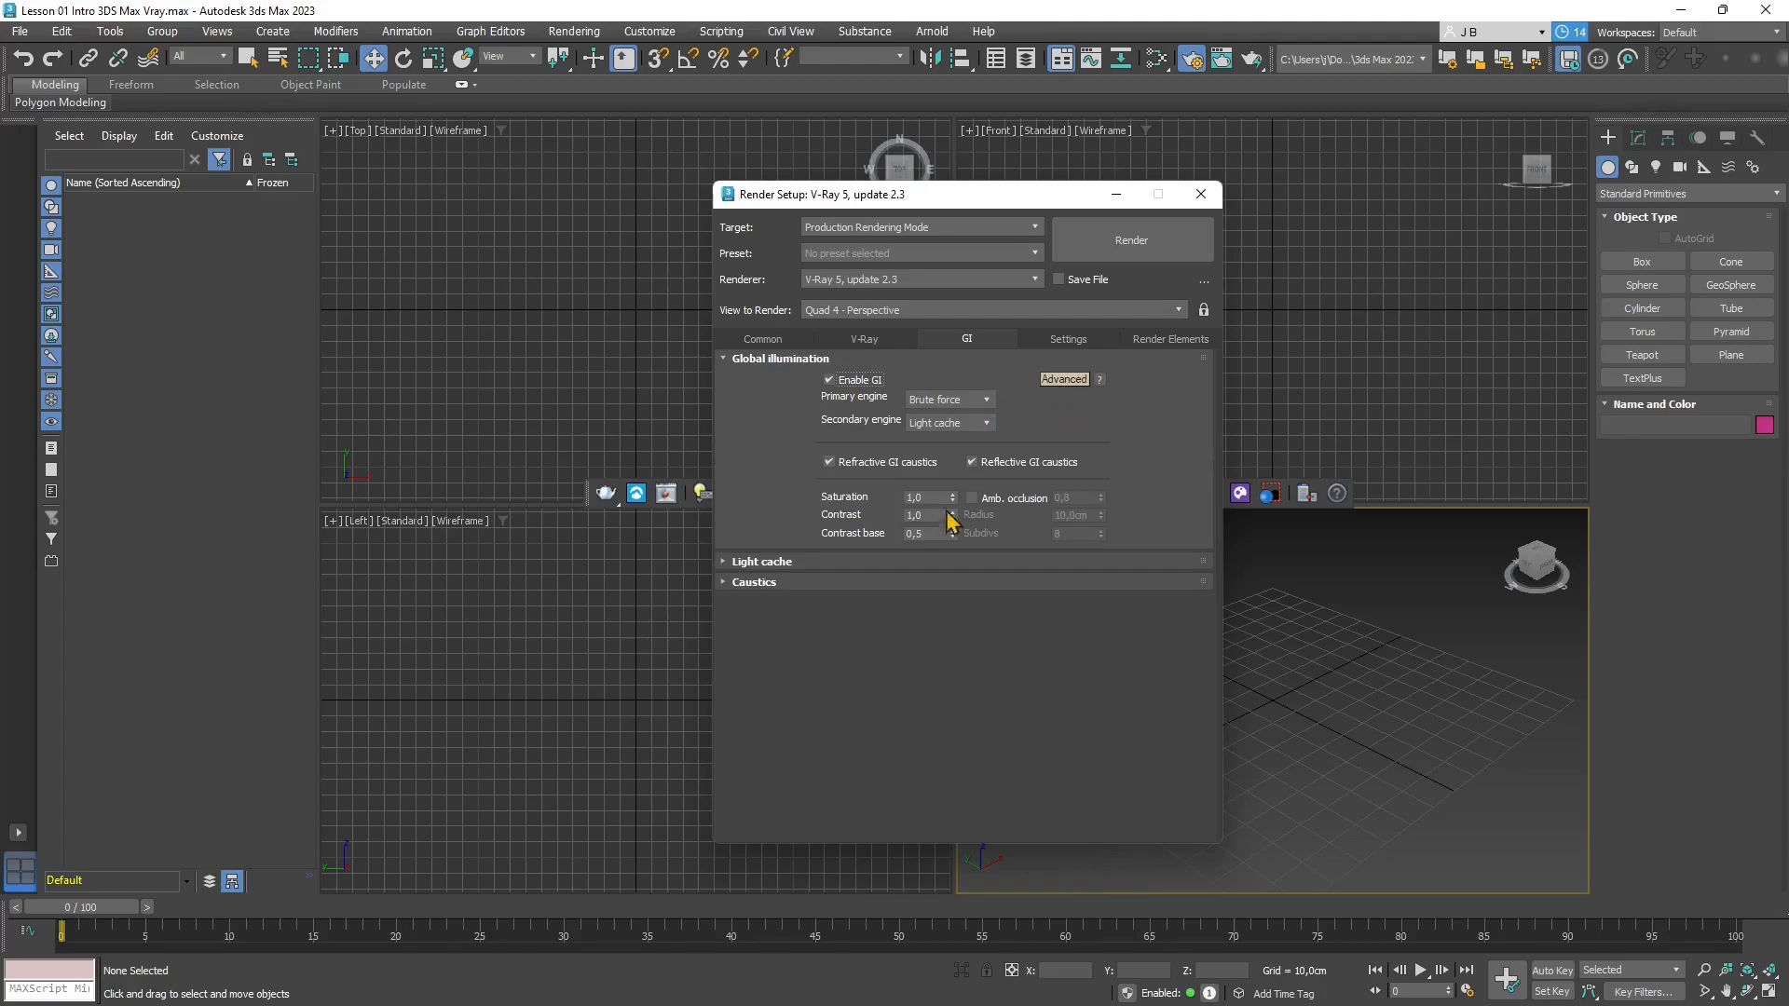
# Look through the renderer's Settings and Render Elements options, and close Render Setup
pyautogui.click(1069, 341)
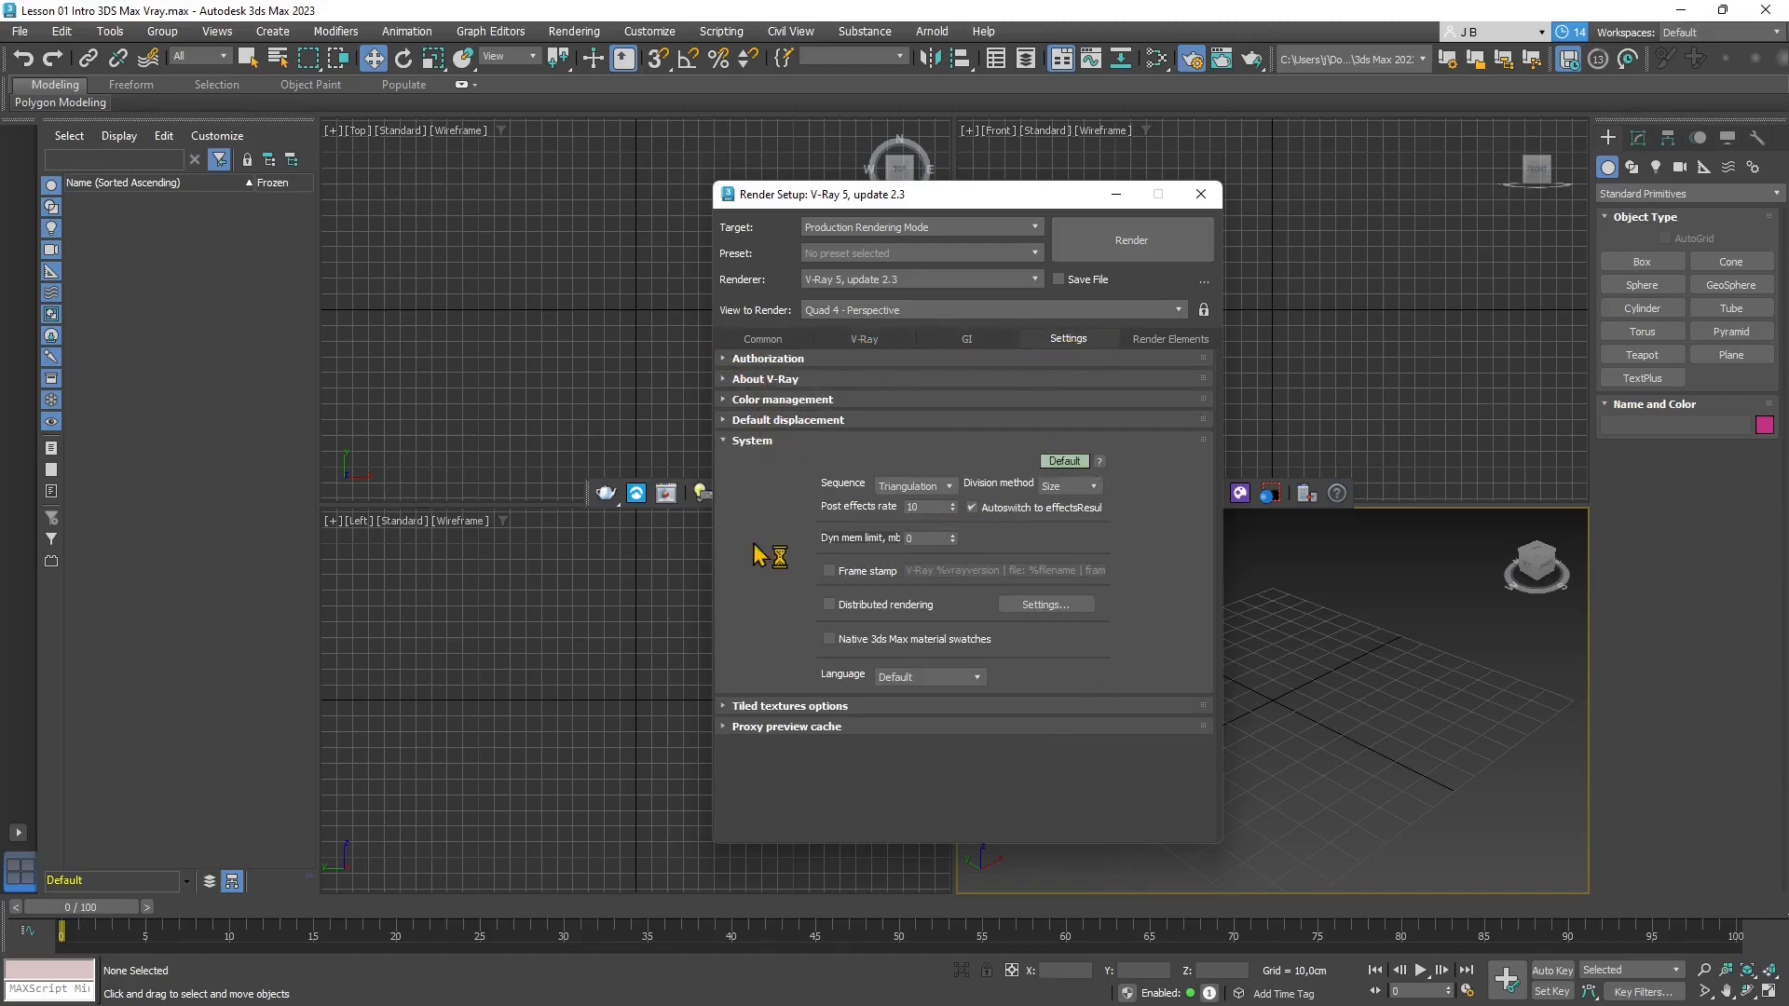
pyautogui.click(734, 443)
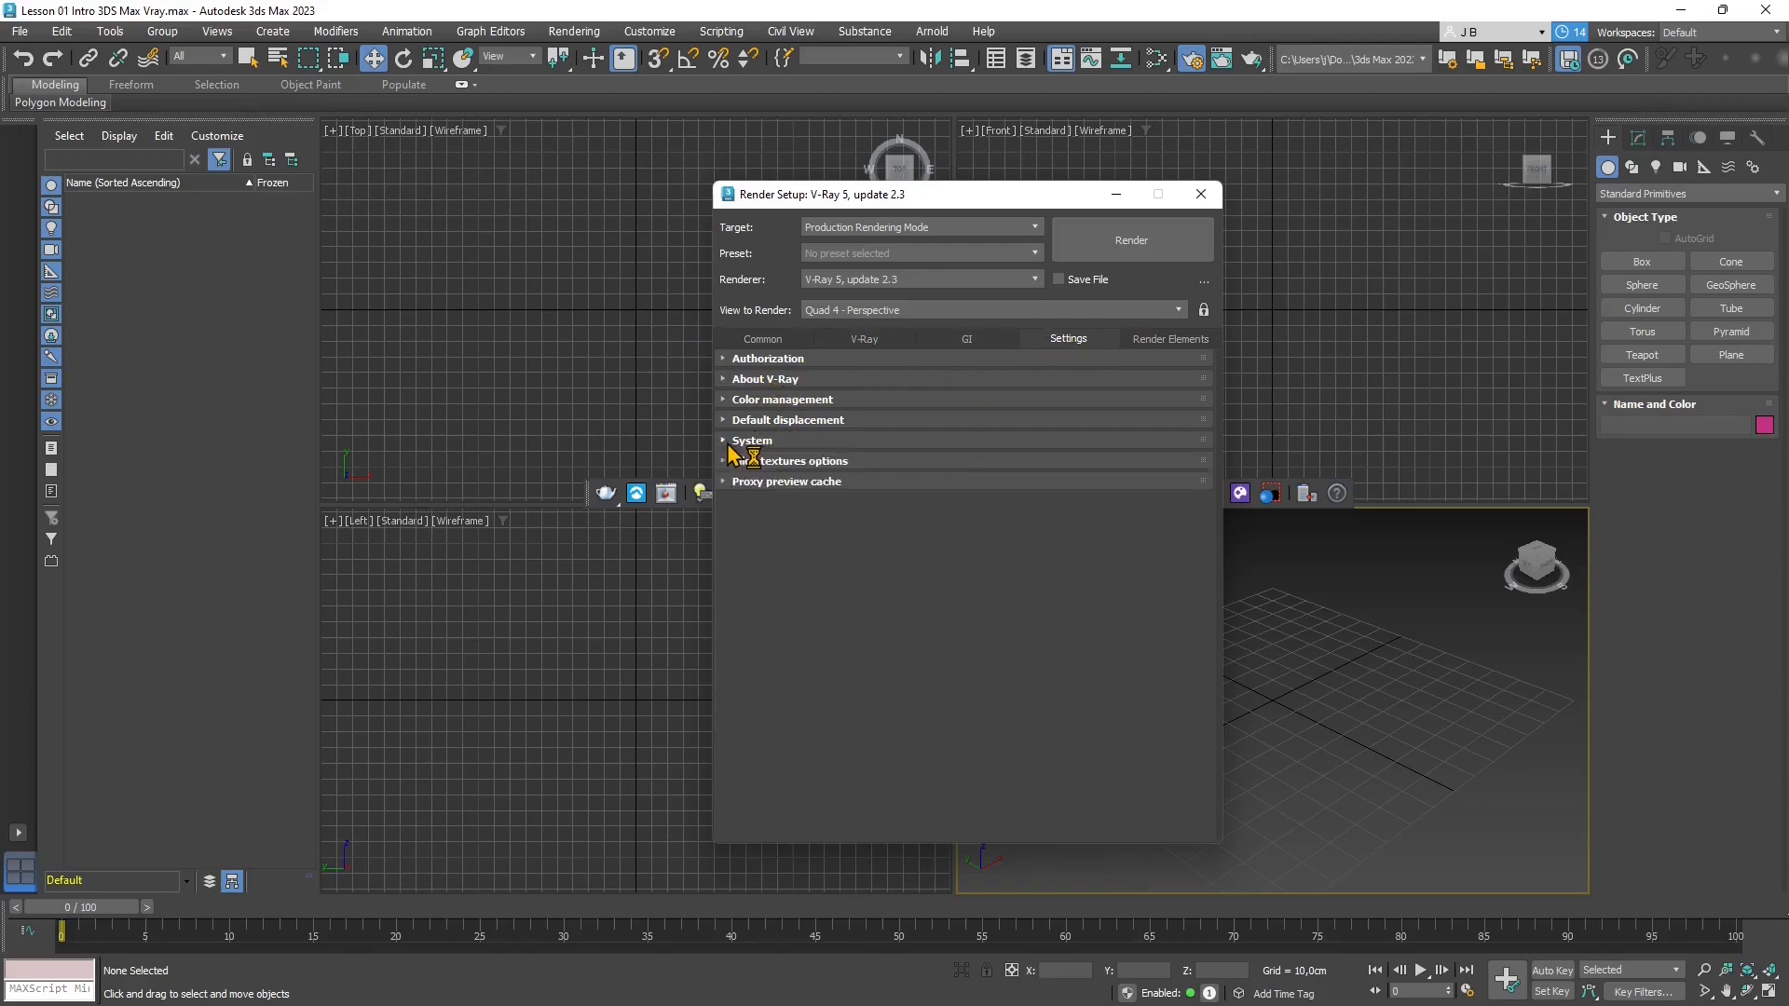
pyautogui.click(1164, 341)
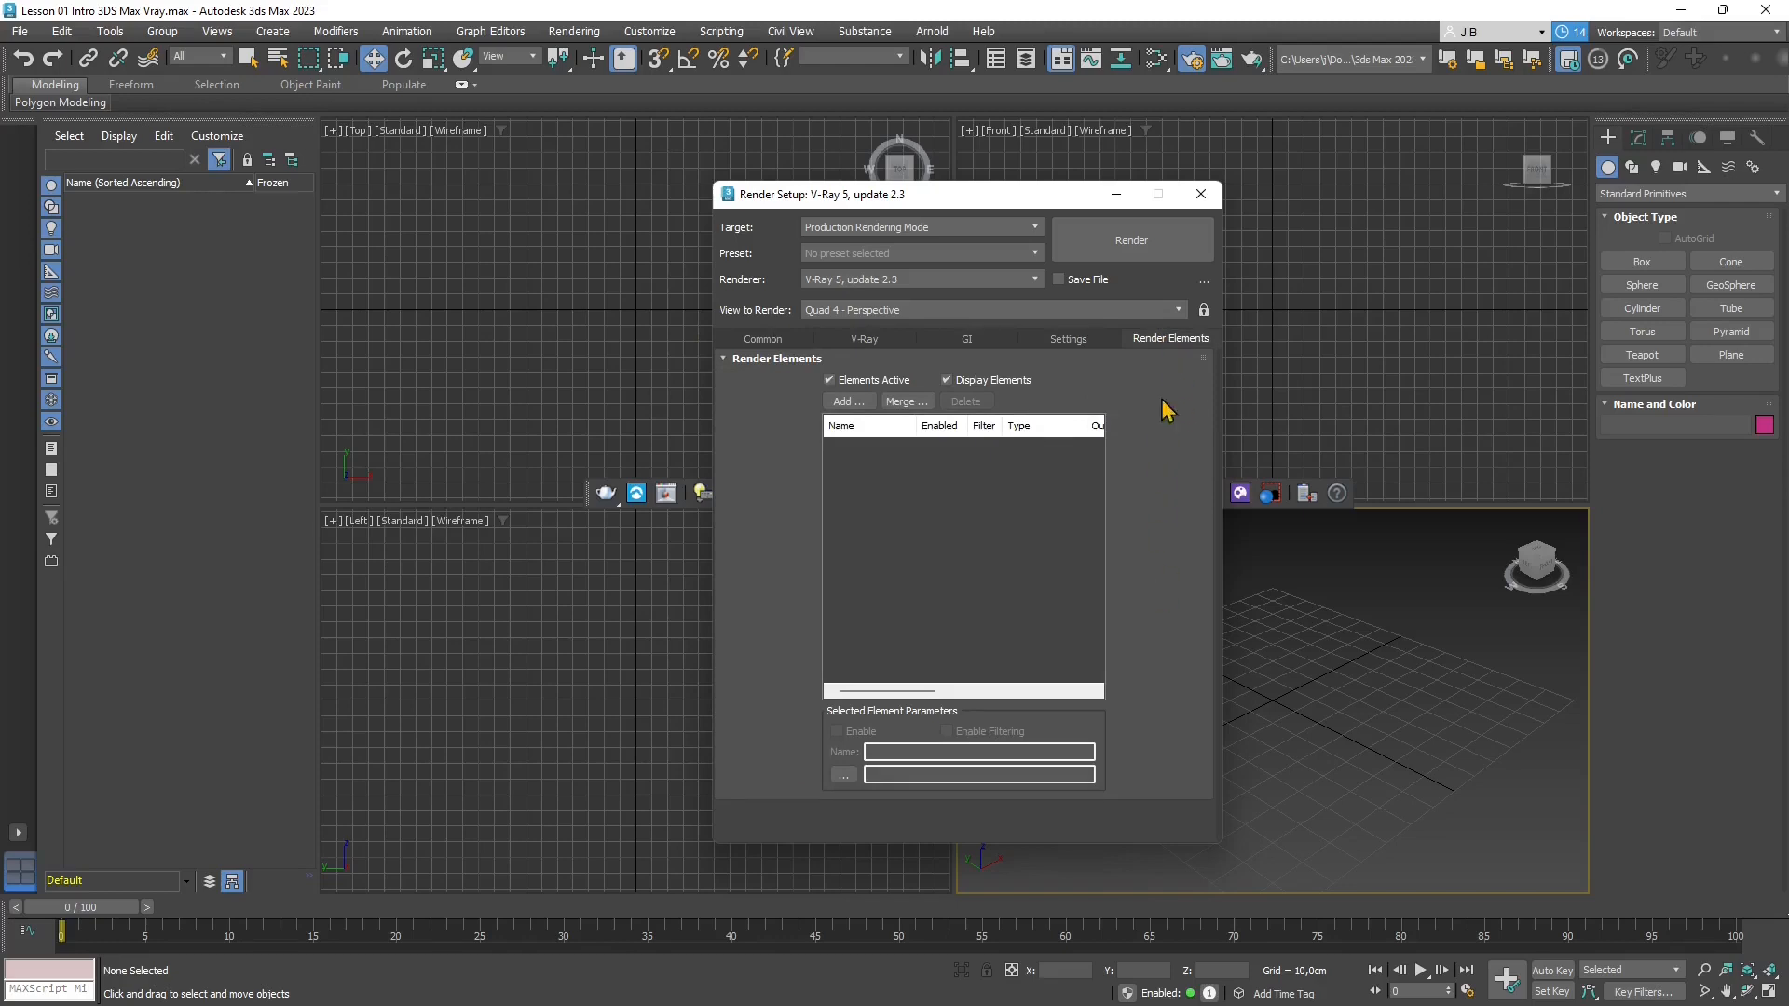
pyautogui.moveTo(1035, 187); pyautogui.dragTo(1040, 175)
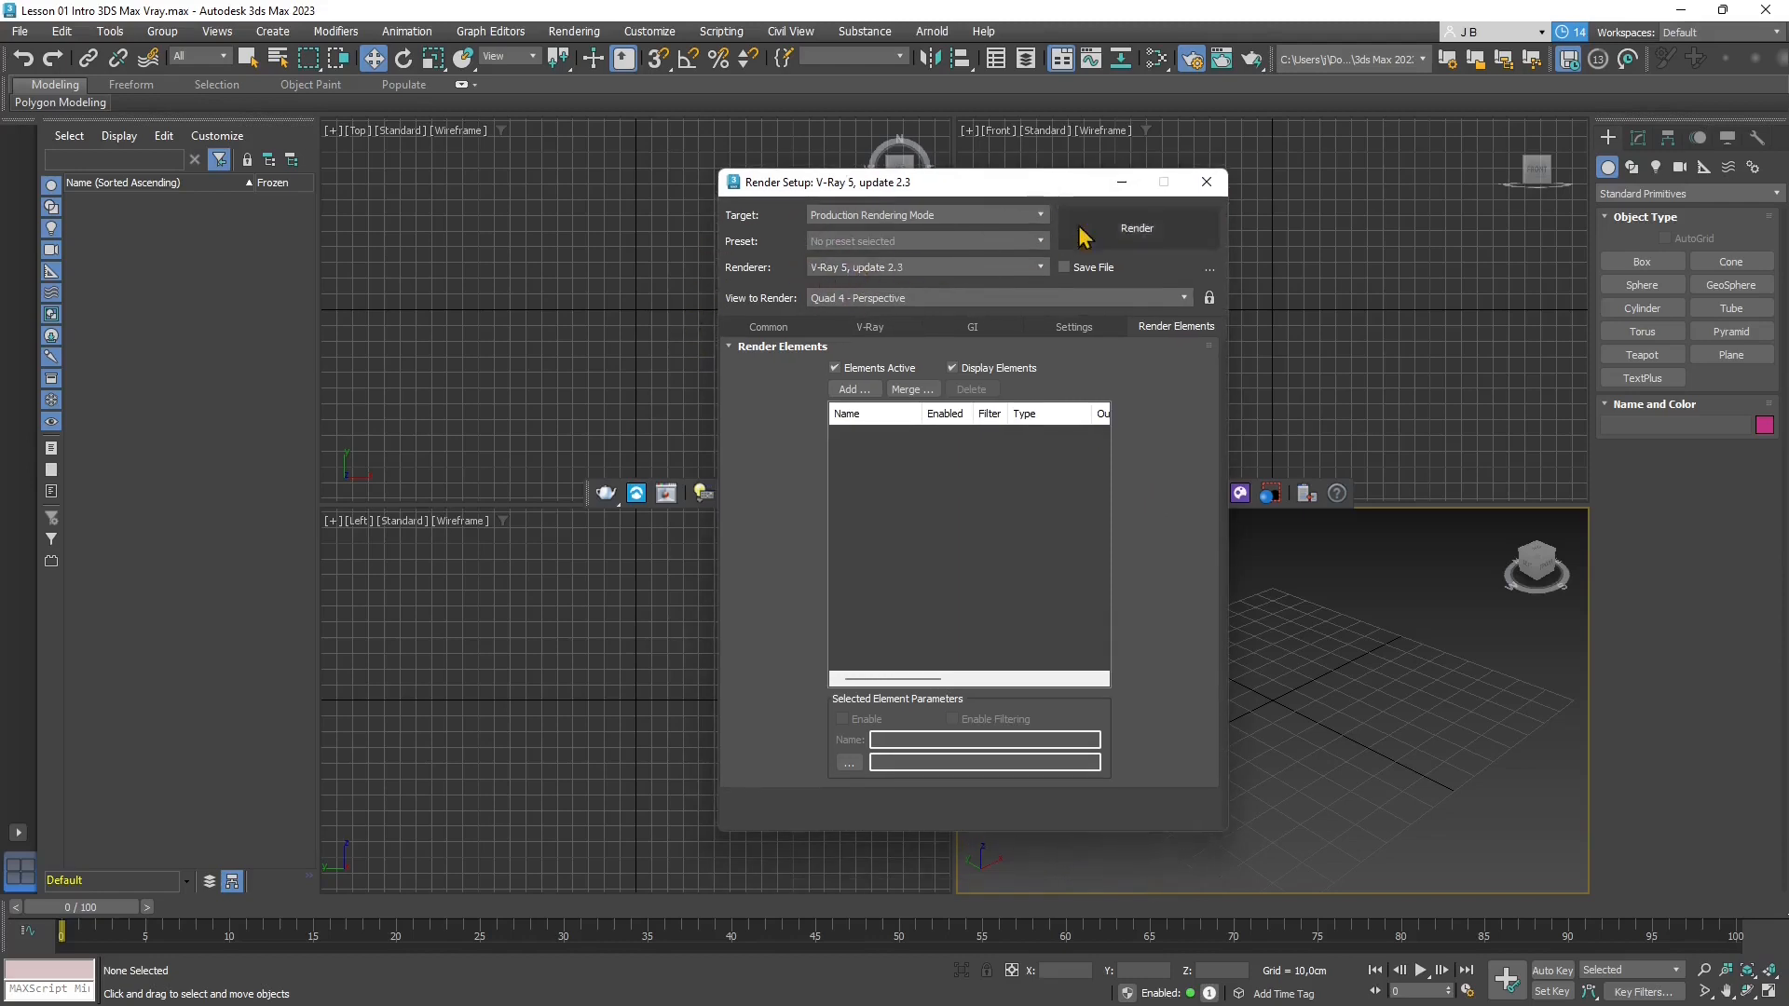
pyautogui.click(1206, 182)
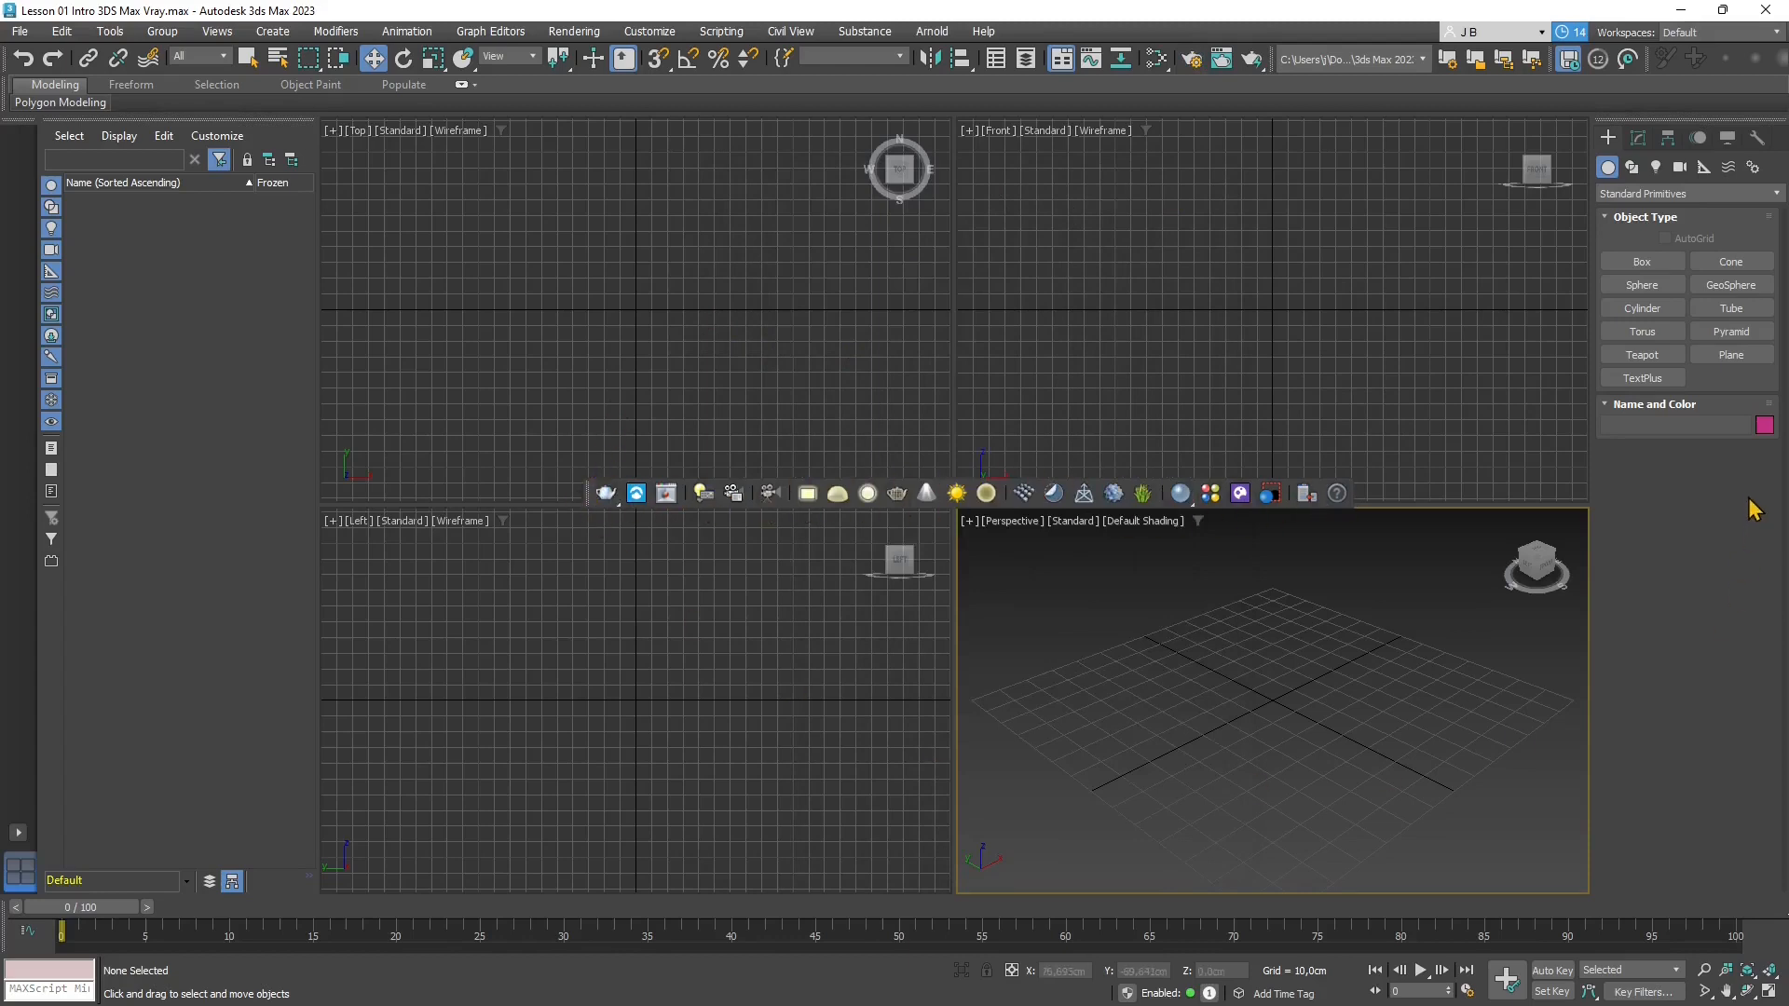
# Create a TextPlus object reading VRAY with the Bebas Neue font picked, as a region about 93 × 35 cm in the Front view
pyautogui.click(1642, 379)
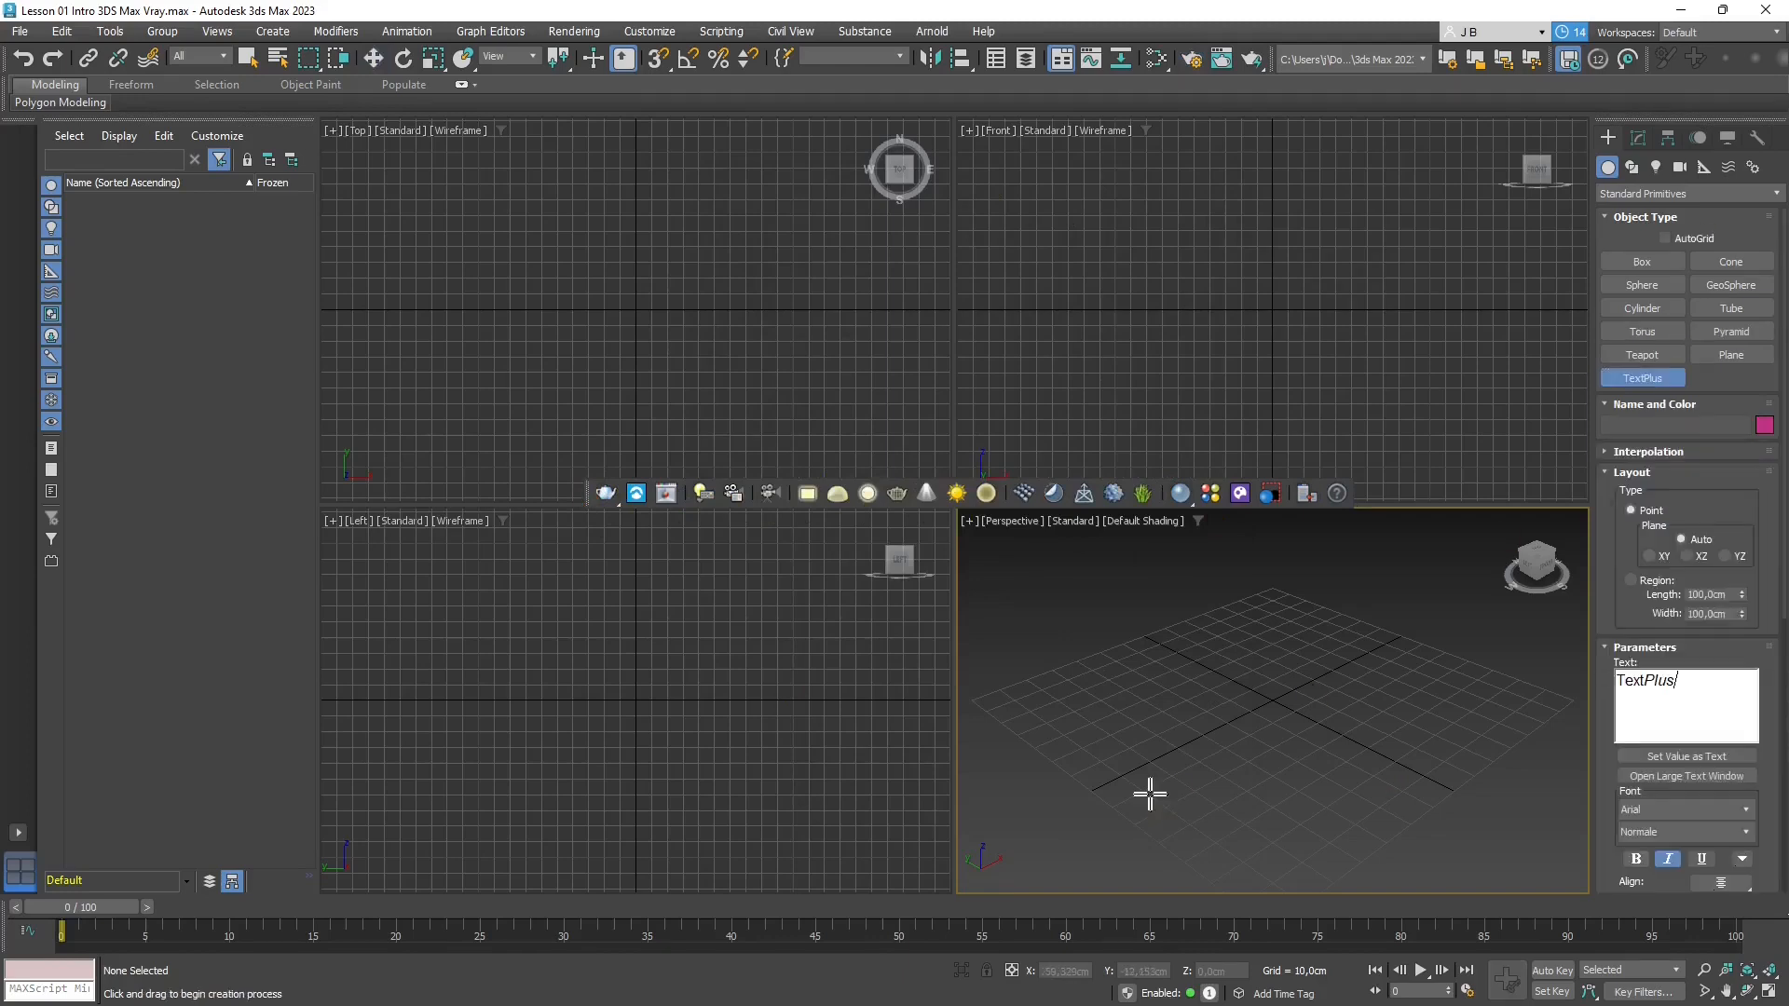
pyautogui.doubleClick(1686, 678)
pyautogui.write('VRAY')
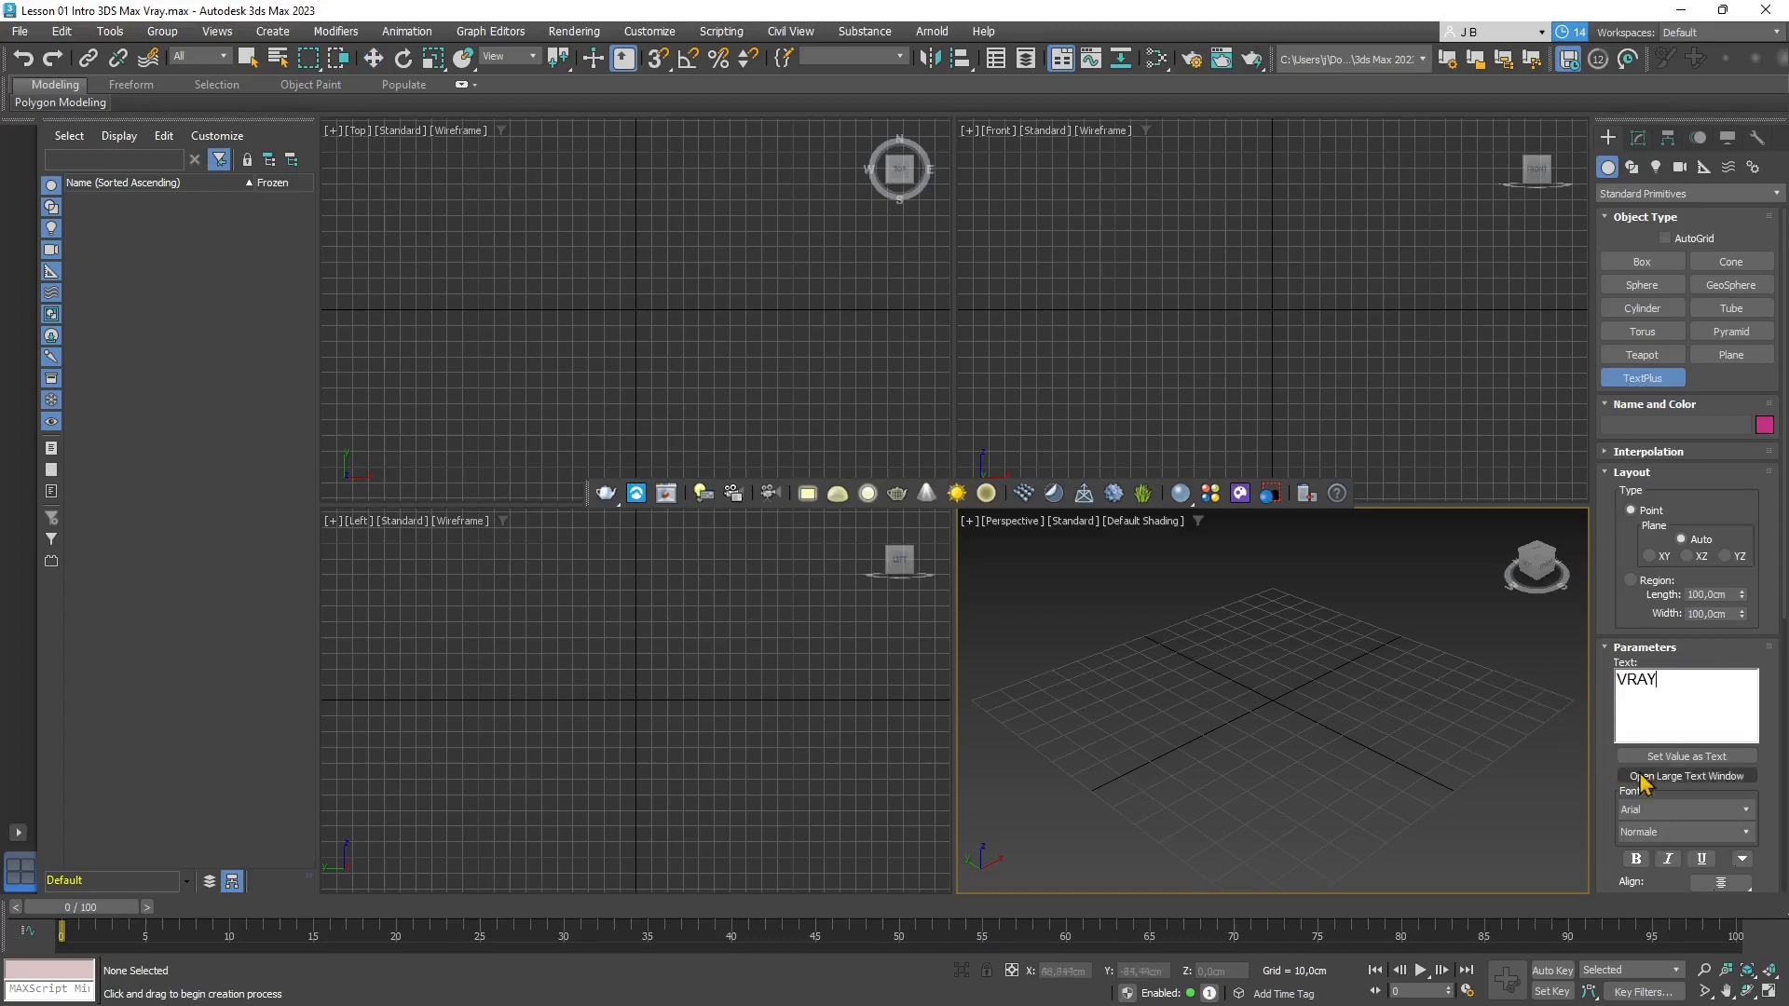
pyautogui.click(1669, 809)
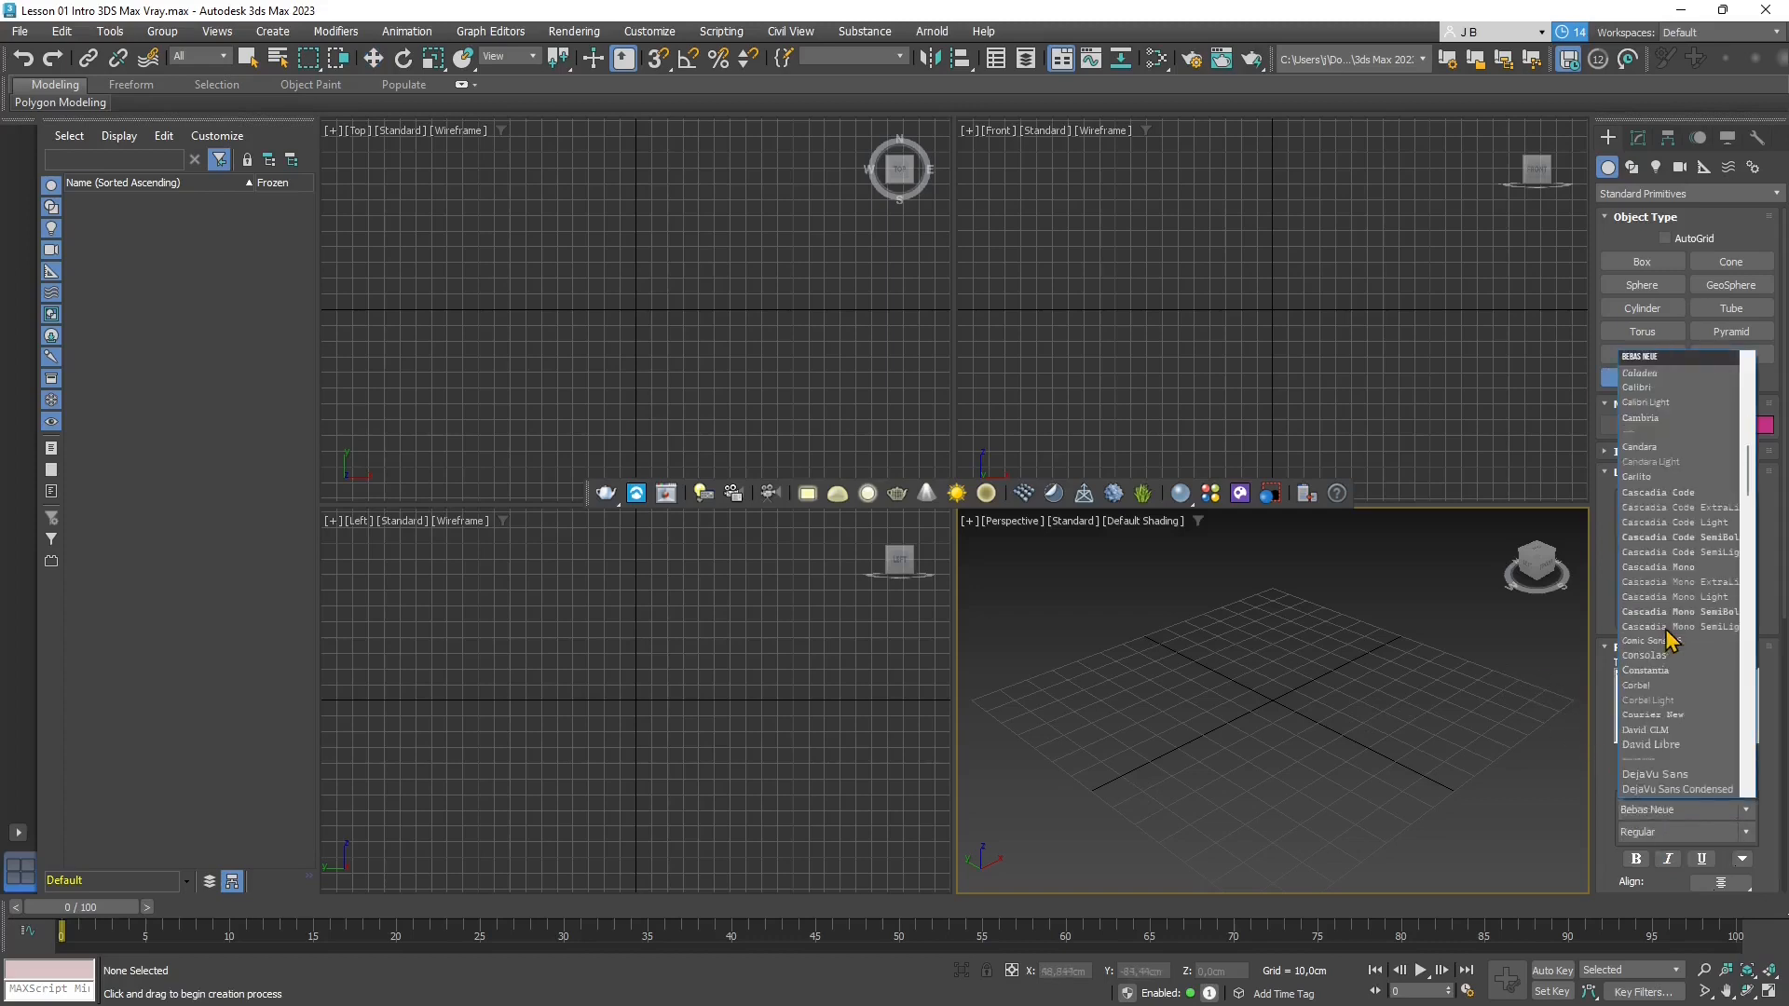
pyautogui.click(1681, 359)
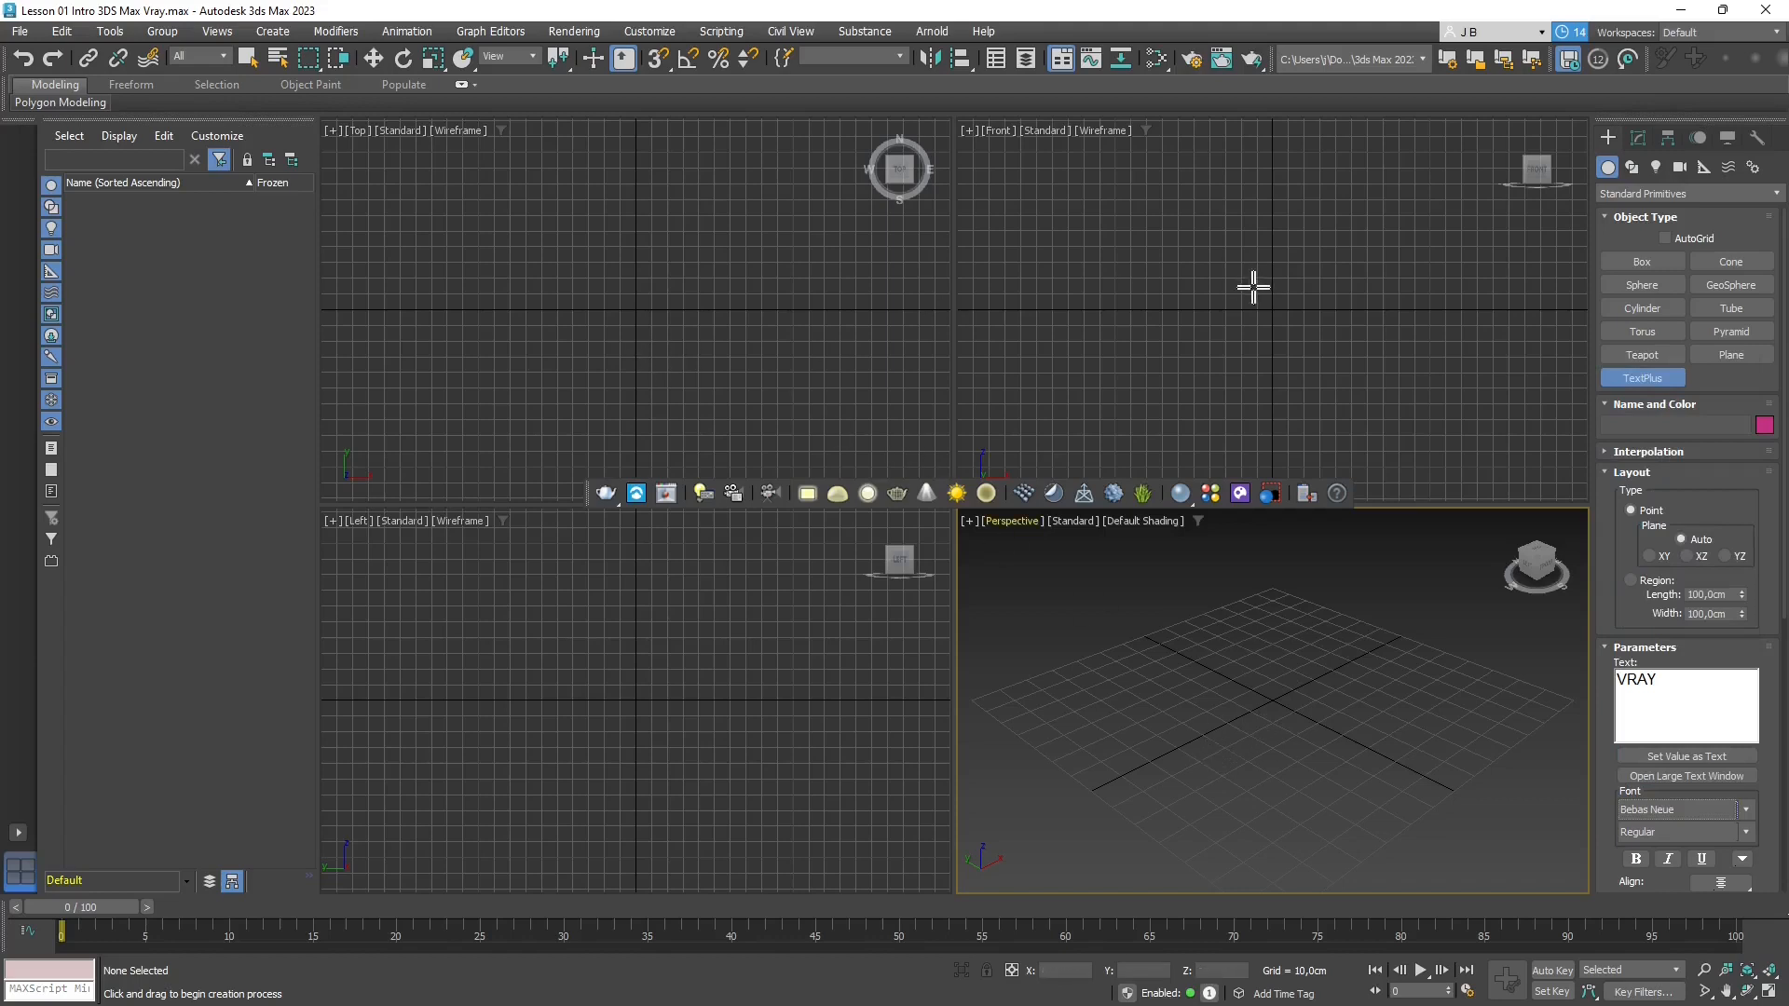
pyautogui.moveTo(1156, 277); pyautogui.dragTo(1302, 328)
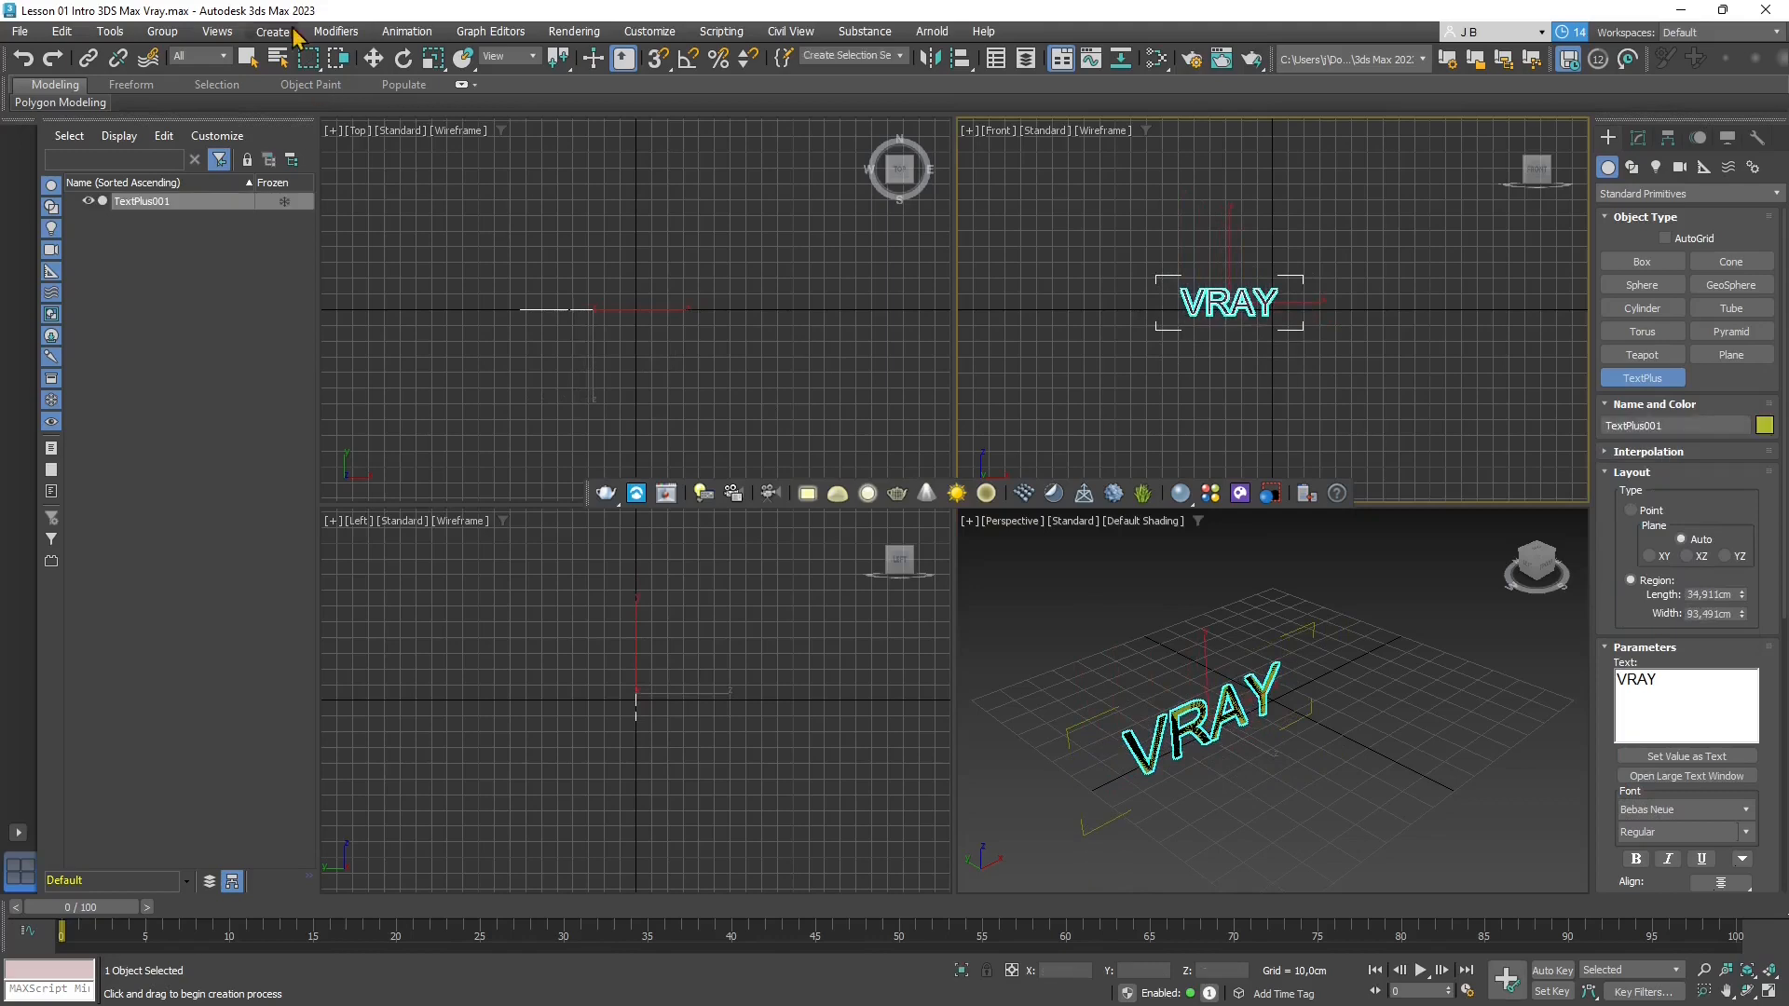
# Move the VRAY text up and to the left in the Front view, to about X -35 cm and Z 15.3 cm
pyautogui.click(373, 58)
pyautogui.scroll(2, 1170, 330)
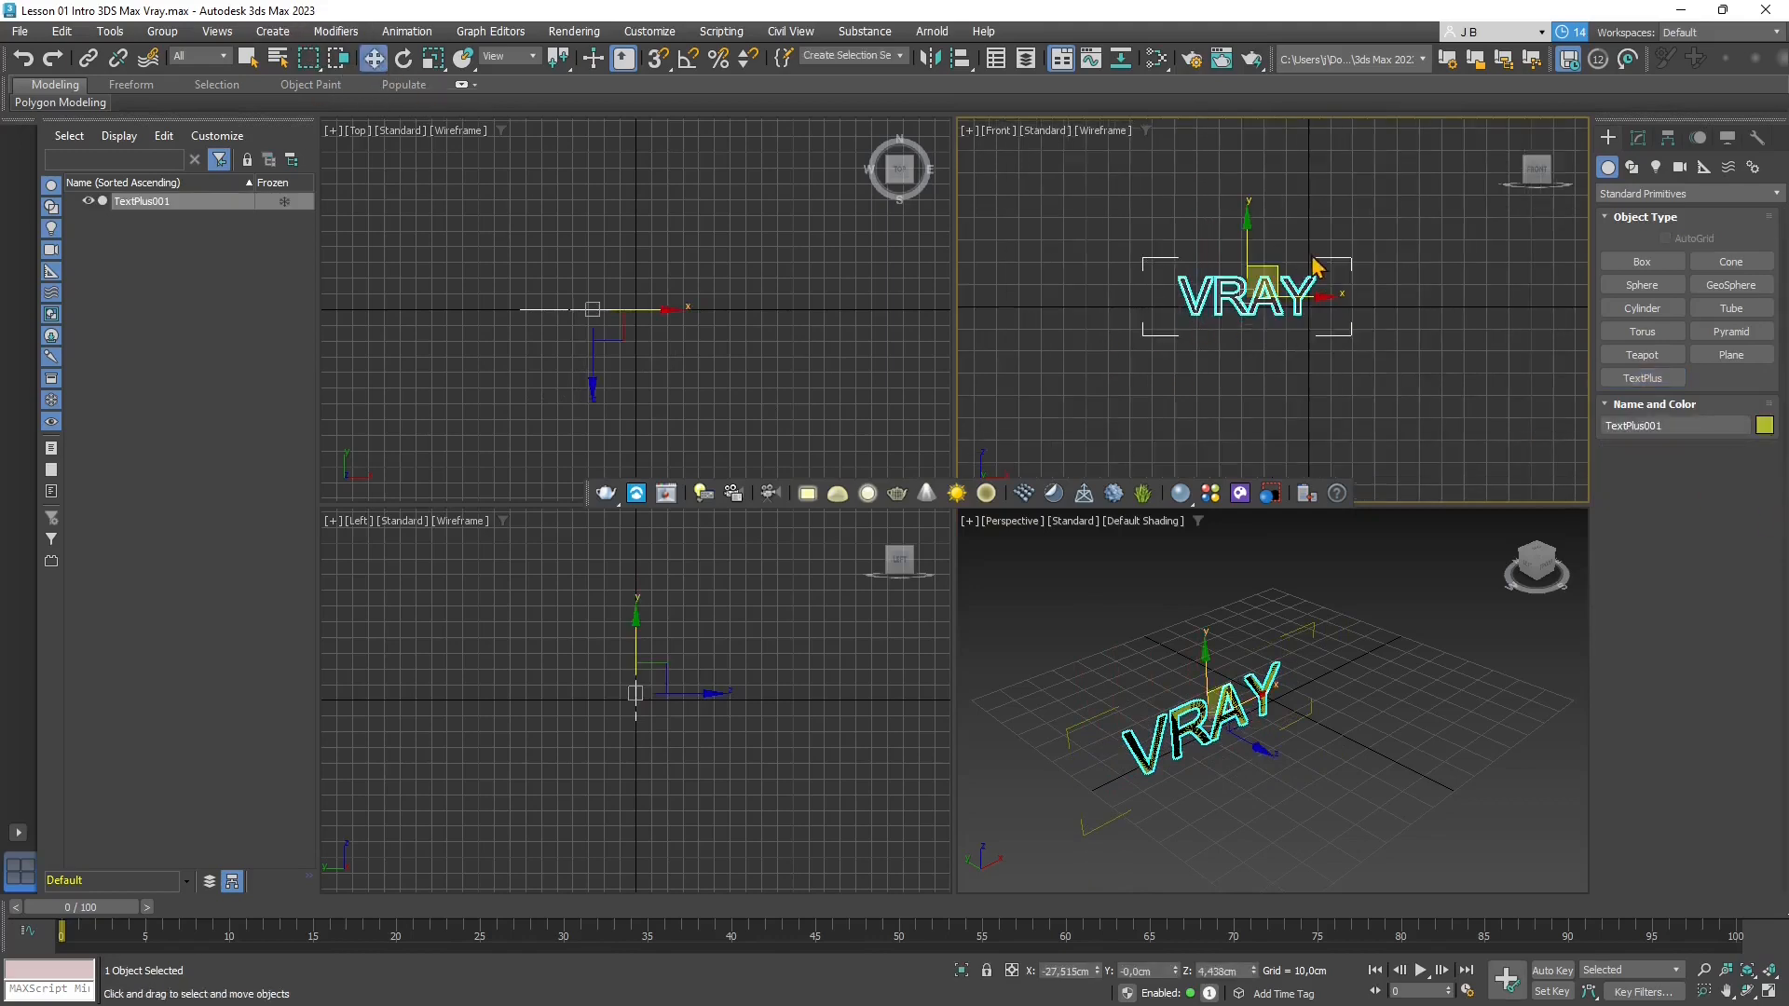
pyautogui.moveTo(1281, 273); pyautogui.dragTo(1260, 240)
pyautogui.moveTo(1360, 355); pyautogui.dragTo(1237, 366, button='middle')
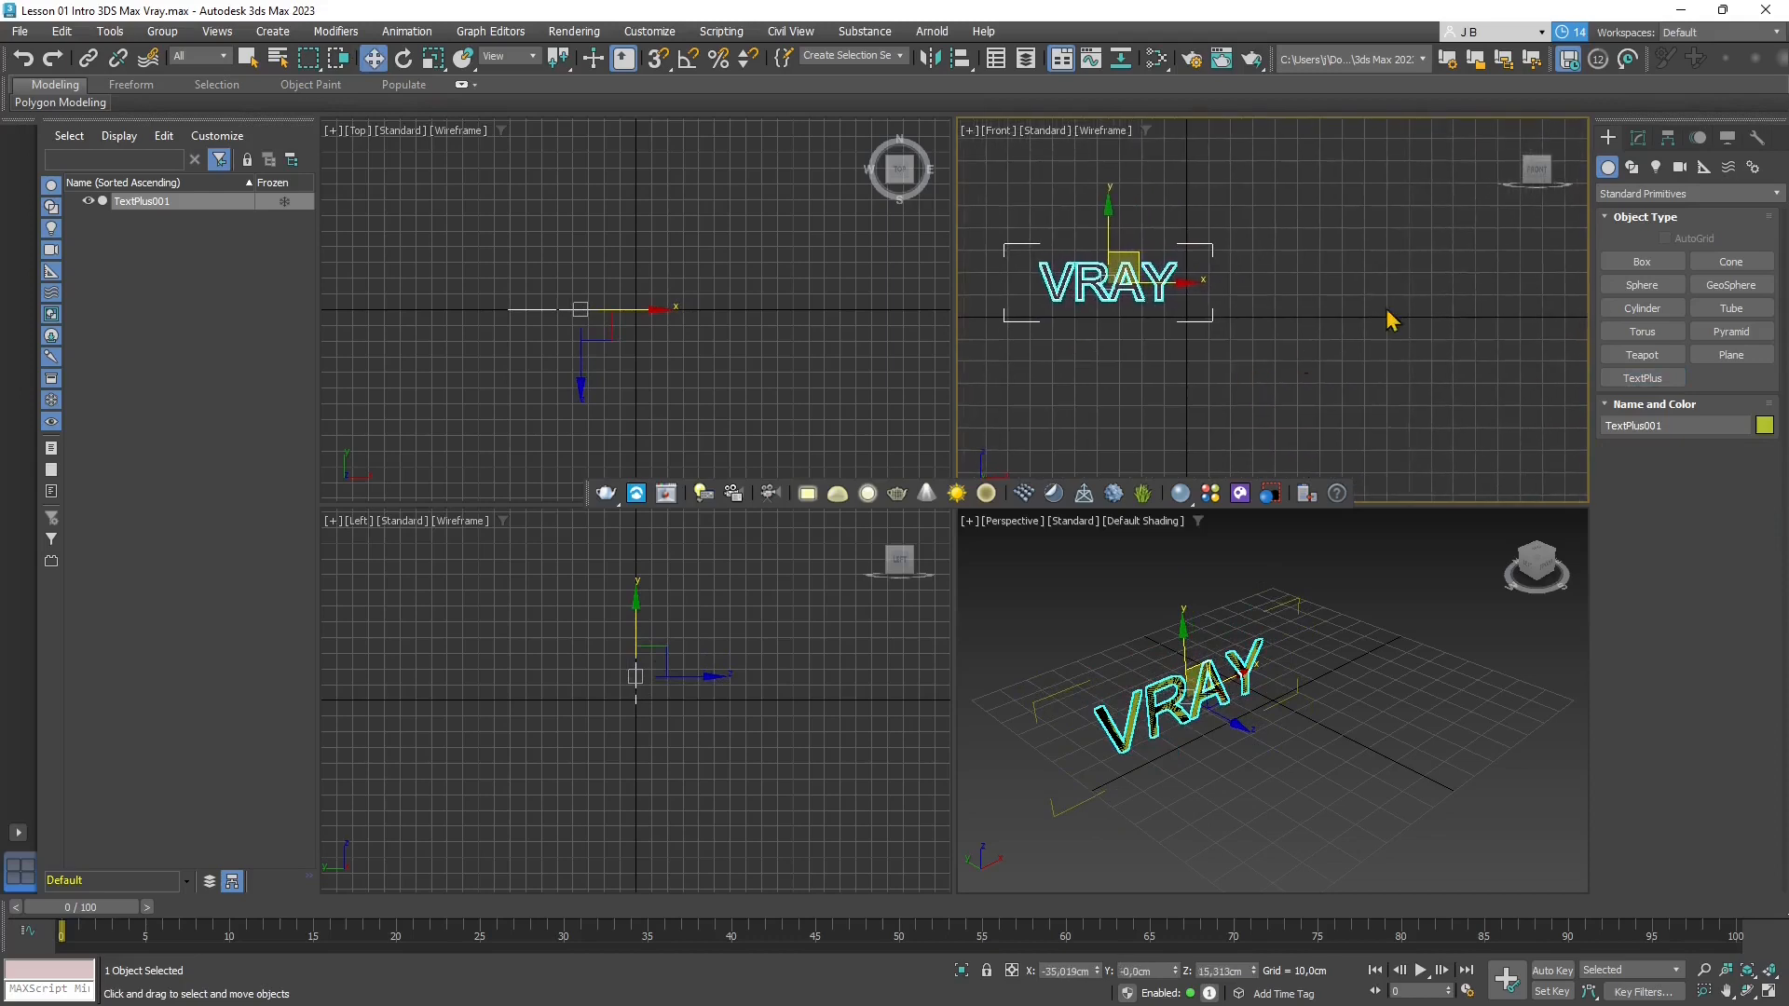
# Clone the VRAY text once along the X axis as an independent Copy, to about X 35.8 cm
pyautogui.keyDown('shift'); pyautogui.moveTo(1170, 289); pyautogui.dragTo(1330, 295); pyautogui.keyUp('shift')
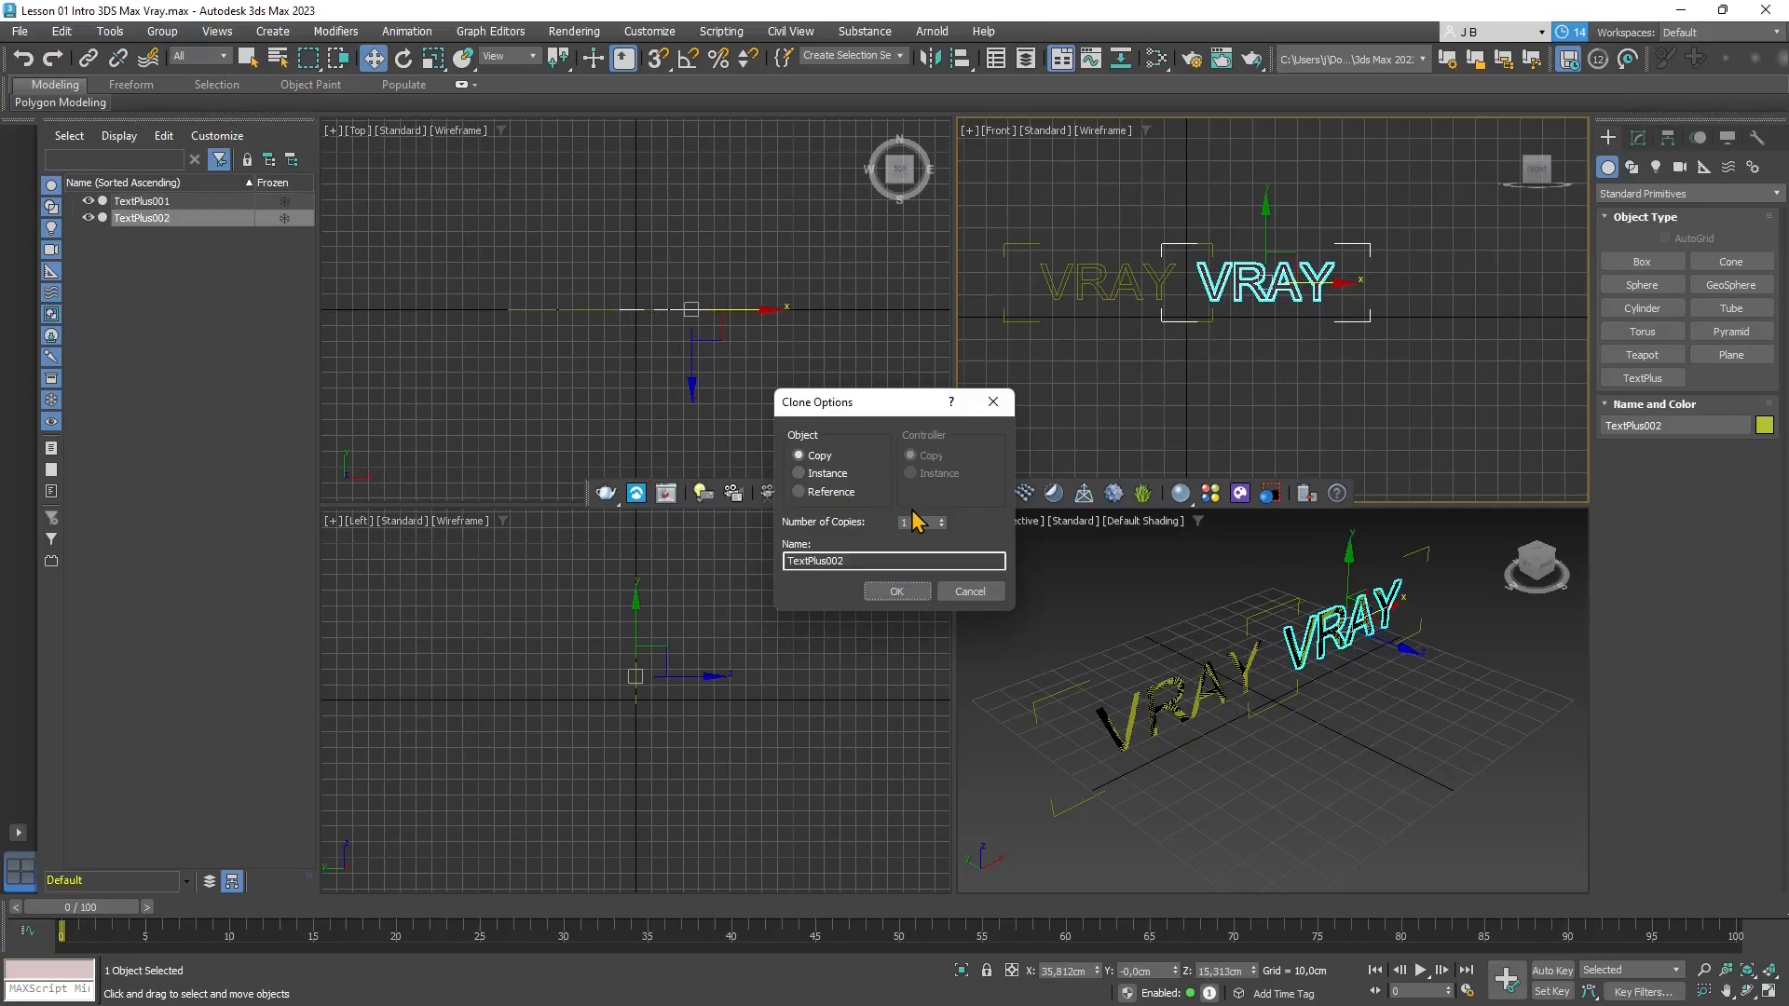
pyautogui.moveTo(903, 414); pyautogui.dragTo(947, 415)
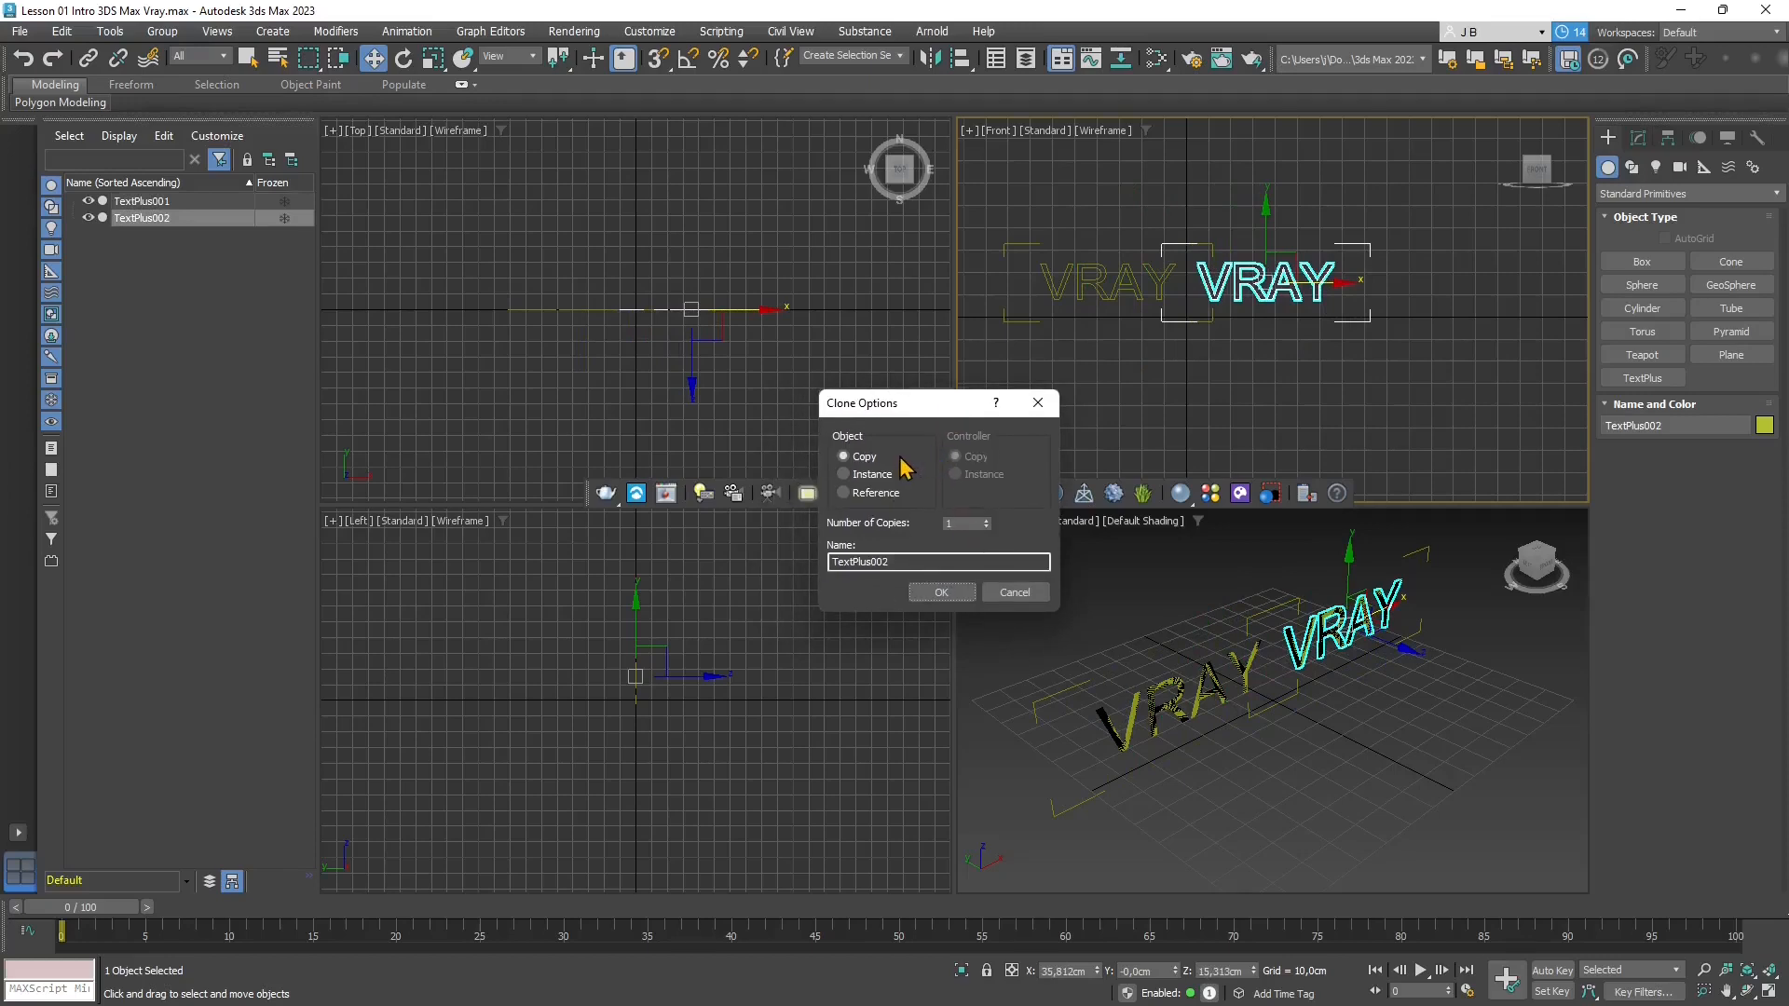
pyautogui.click(939, 593)
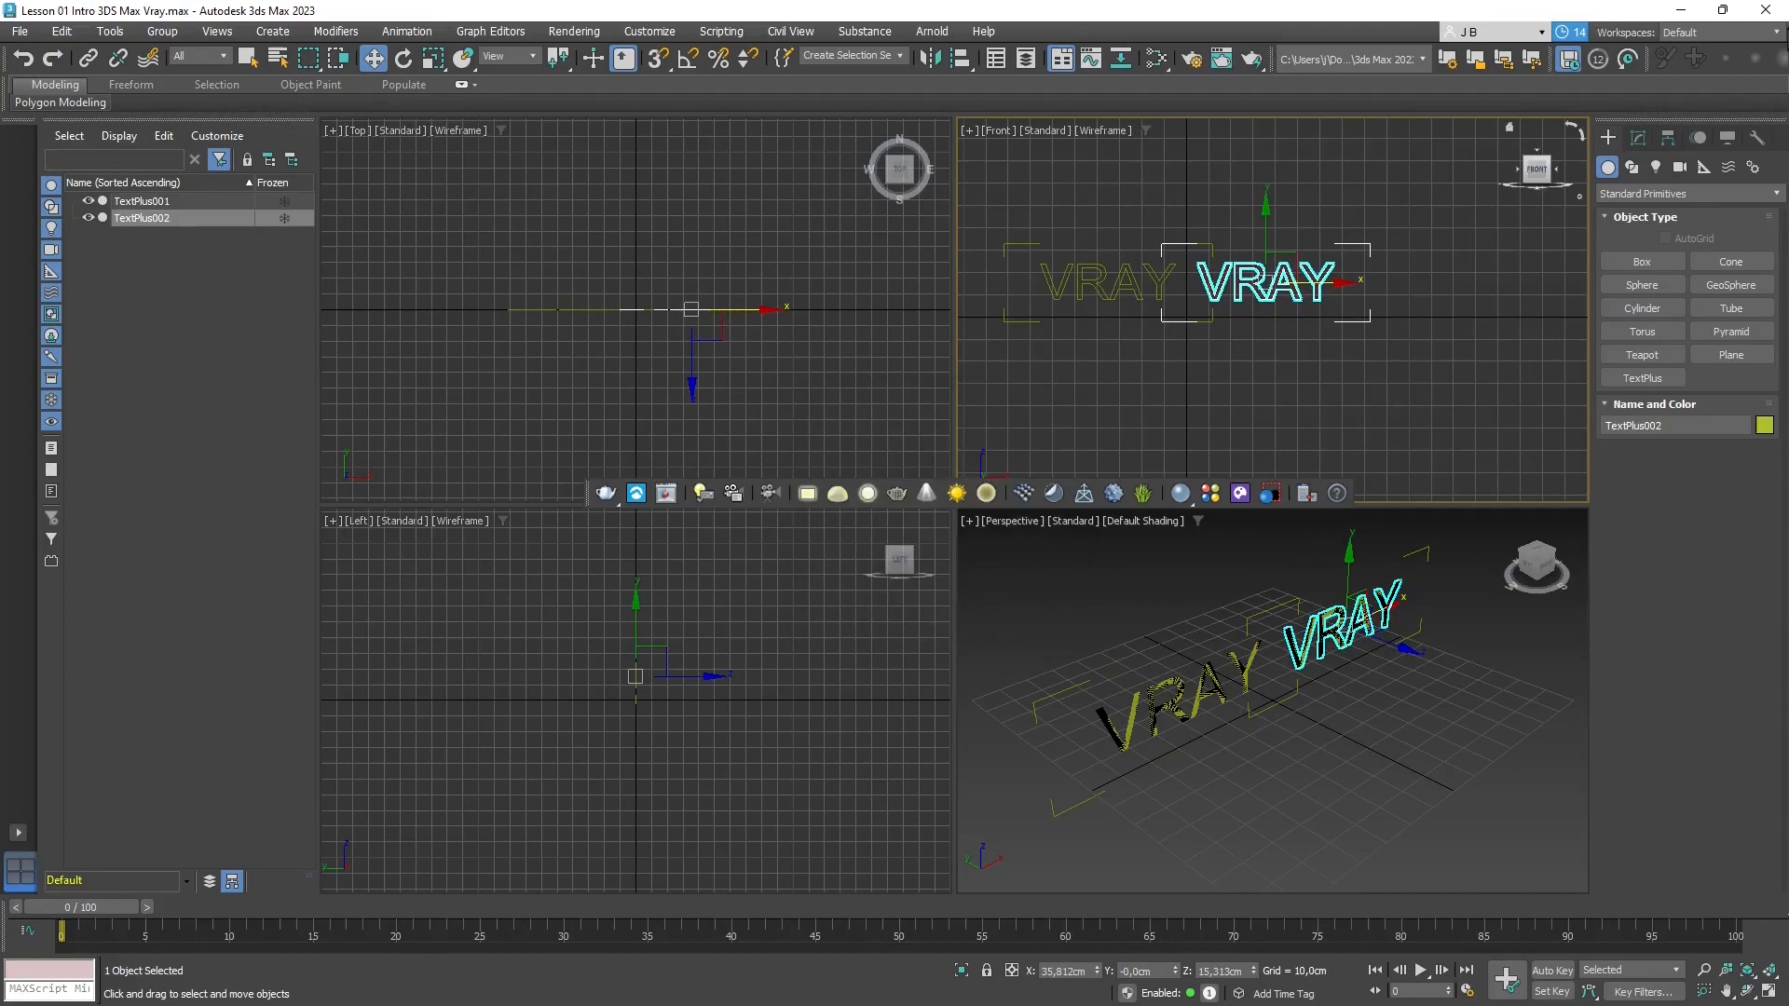
# Change the copied text to 3DS MAX in a region about 143 cm wide, and move it clear of VRAY to about X 56.3 cm
pyautogui.click(1639, 138)
pyautogui.doubleClick(1664, 624)
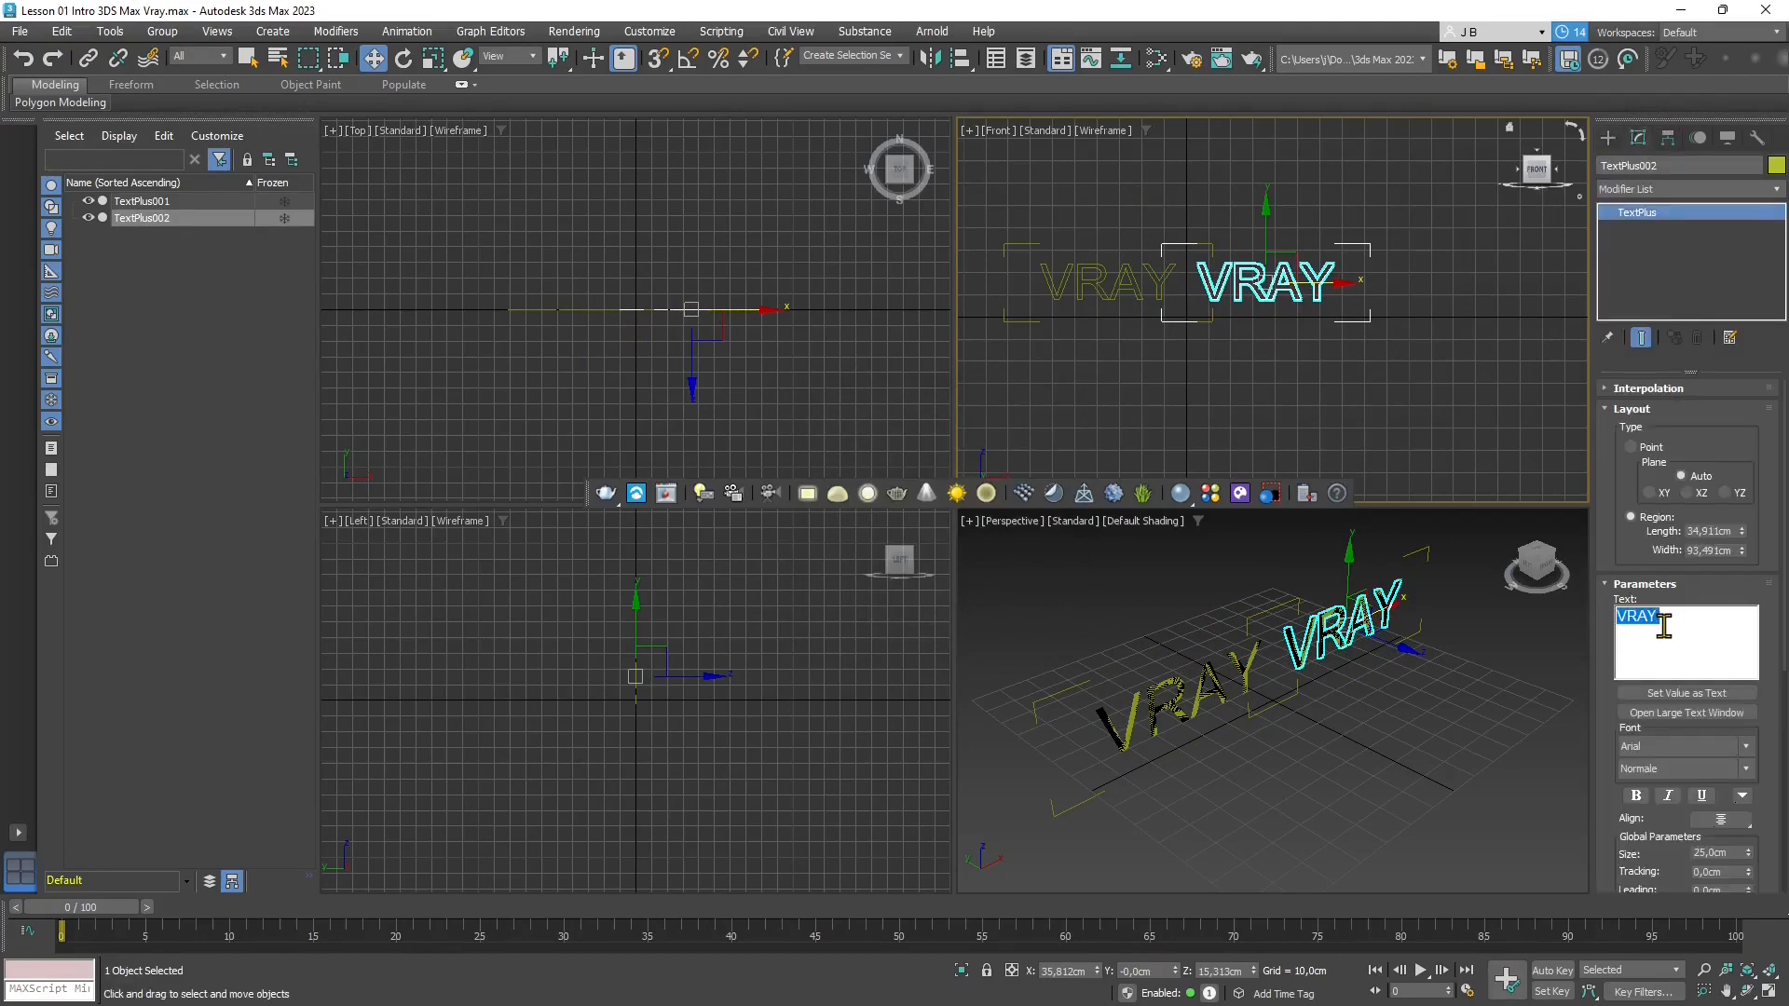
pyautogui.write('3DS MAX')
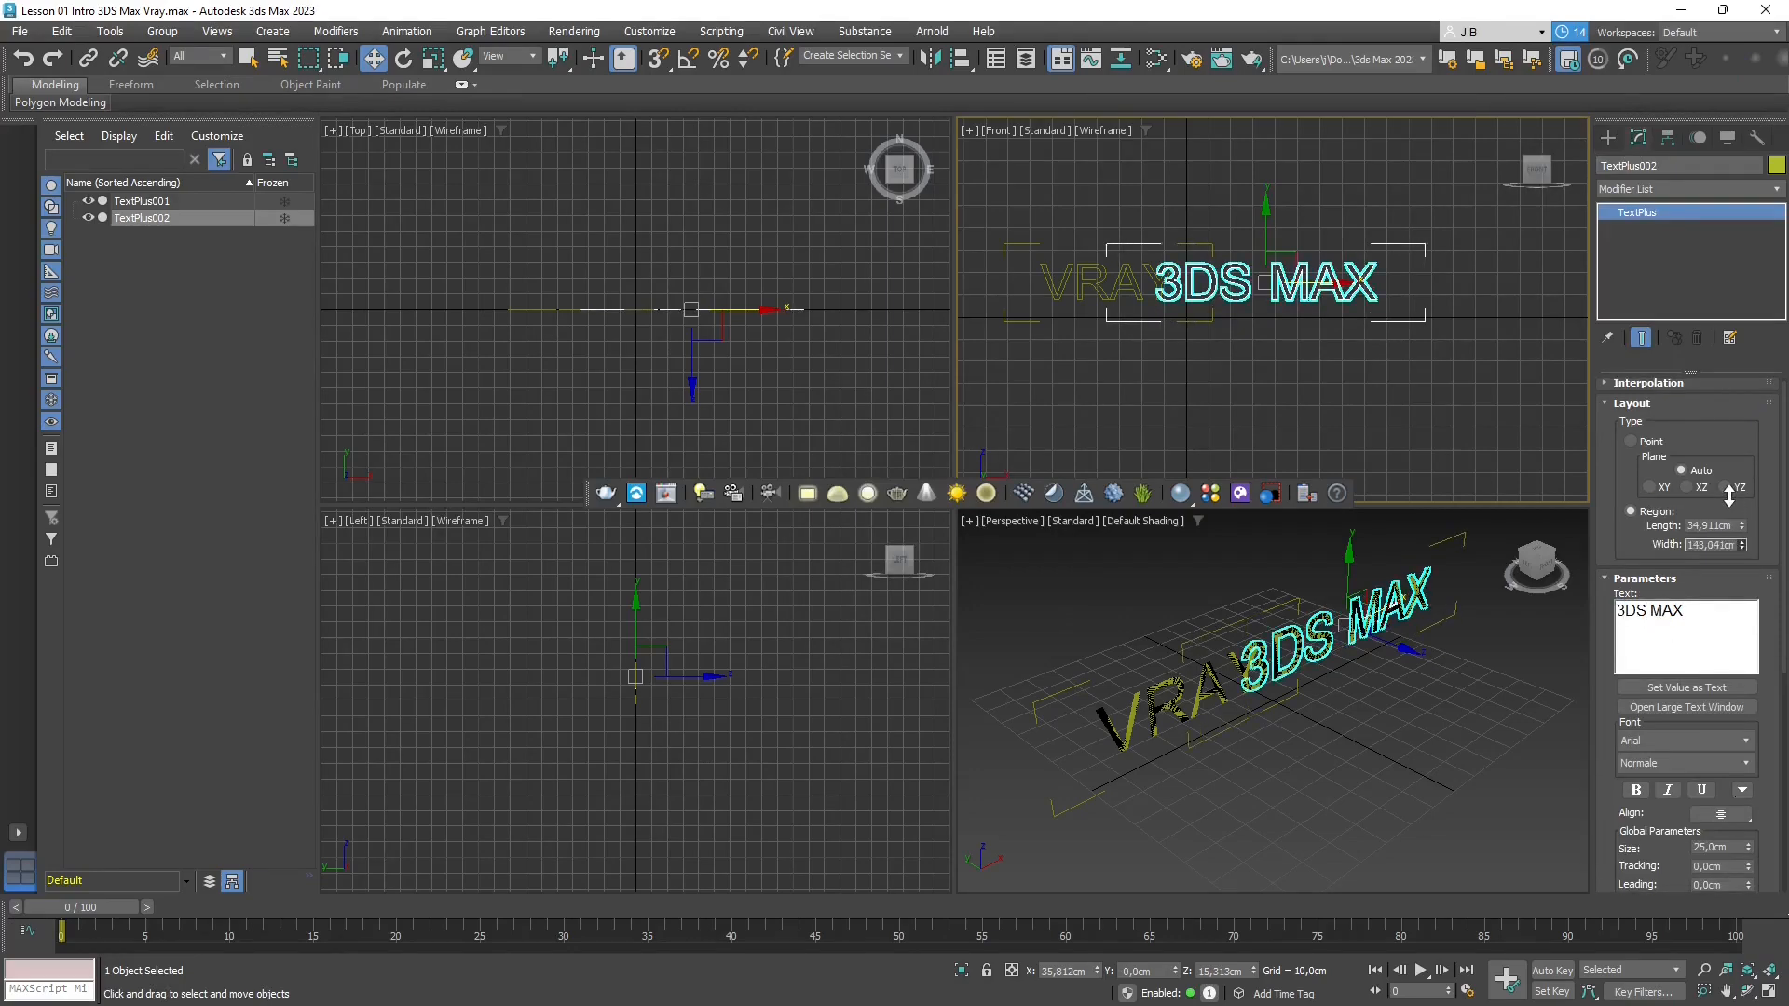
pyautogui.moveTo(1316, 280); pyautogui.dragTo(1365, 280)
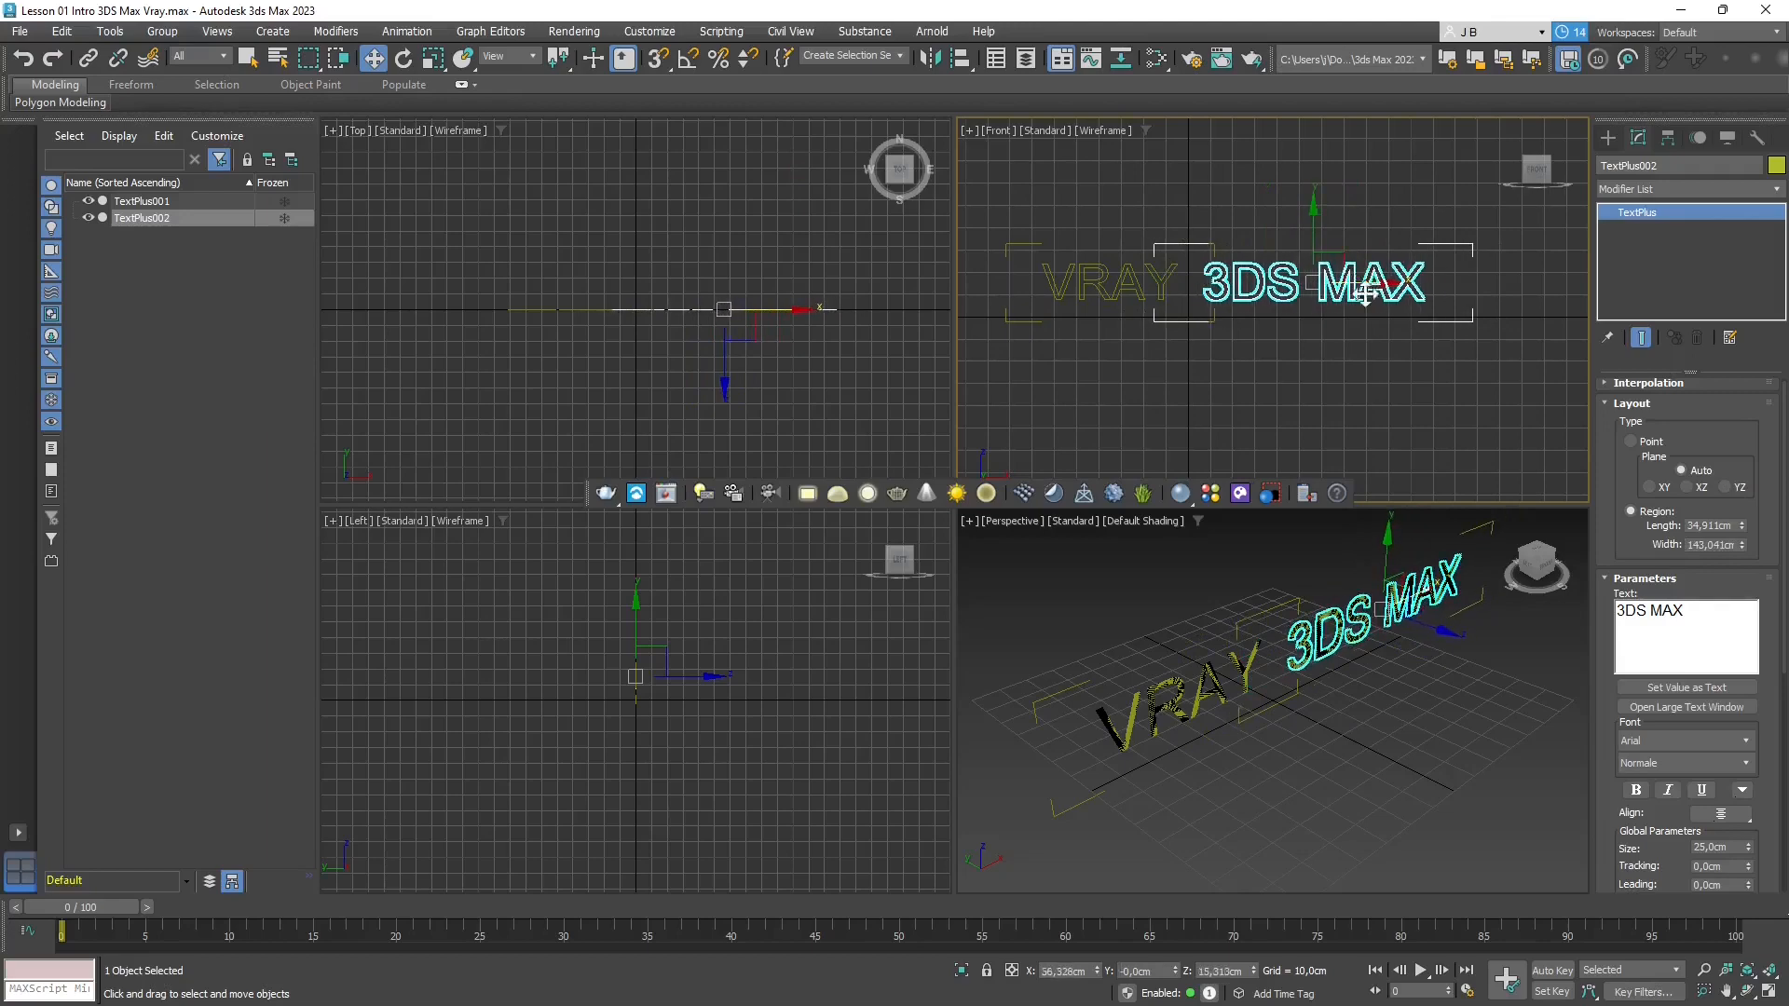
# Set the VRAY text's object color to a cyan-blue from the 3ds Max palette
pyautogui.rightClick(1228, 615)
pyautogui.click(1228, 616)
pyautogui.keyDown('alt'); pyautogui.moveTo(1343, 706); pyautogui.dragTo(1284, 680, button='middle'); pyautogui.keyUp('alt')
pyautogui.click(1155, 664)
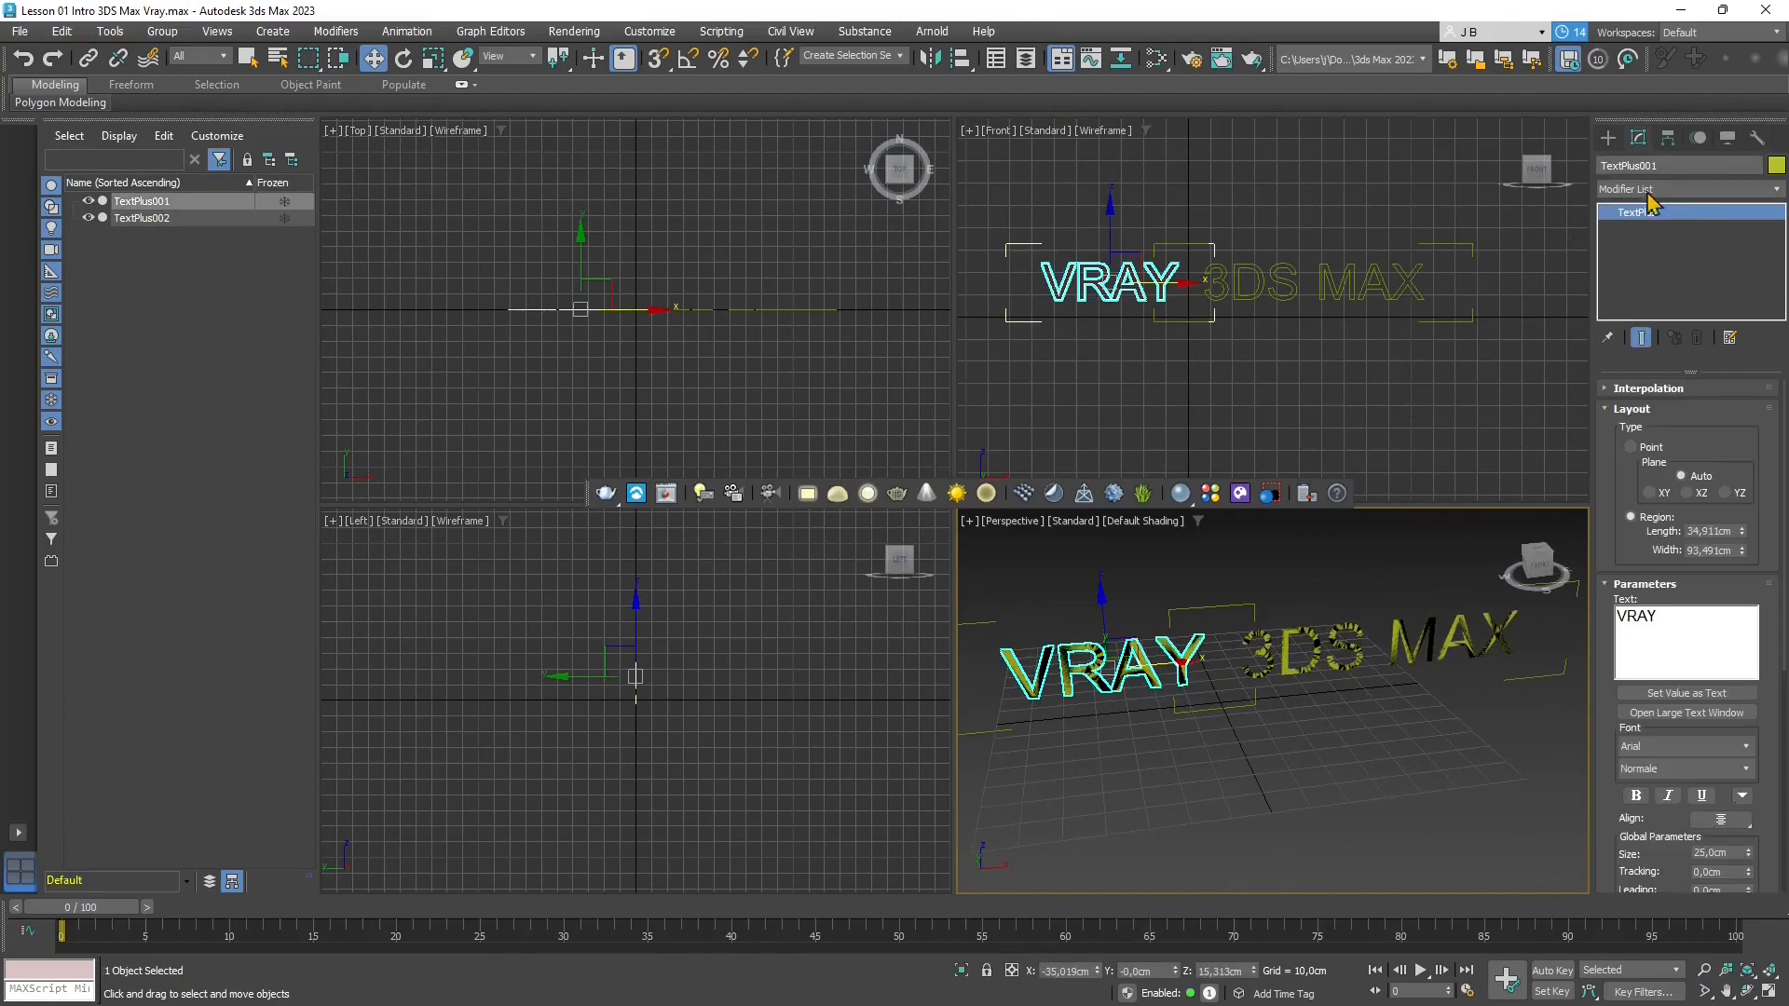
pyautogui.click(1776, 166)
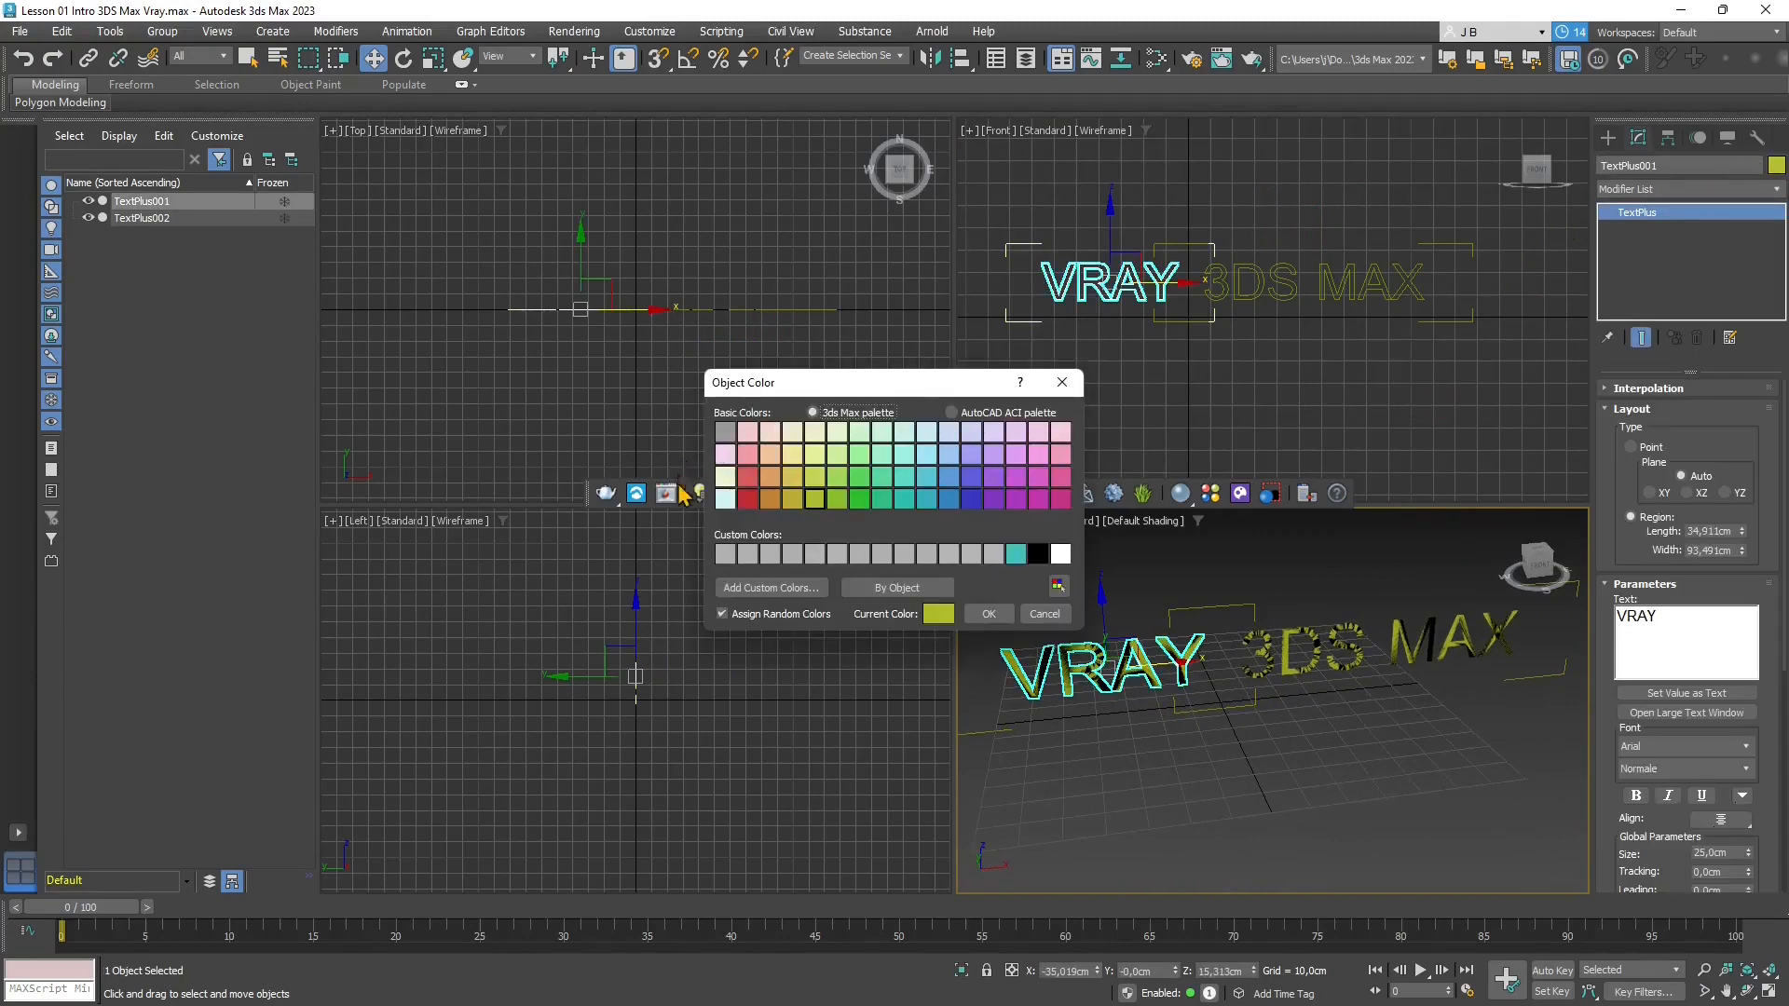
pyautogui.click(926, 498)
pyautogui.click(988, 615)
# Give the 3DS MAX text a custom teal object color (RGB 15, 136, 136) sampled from the screen
pyautogui.click(1439, 643)
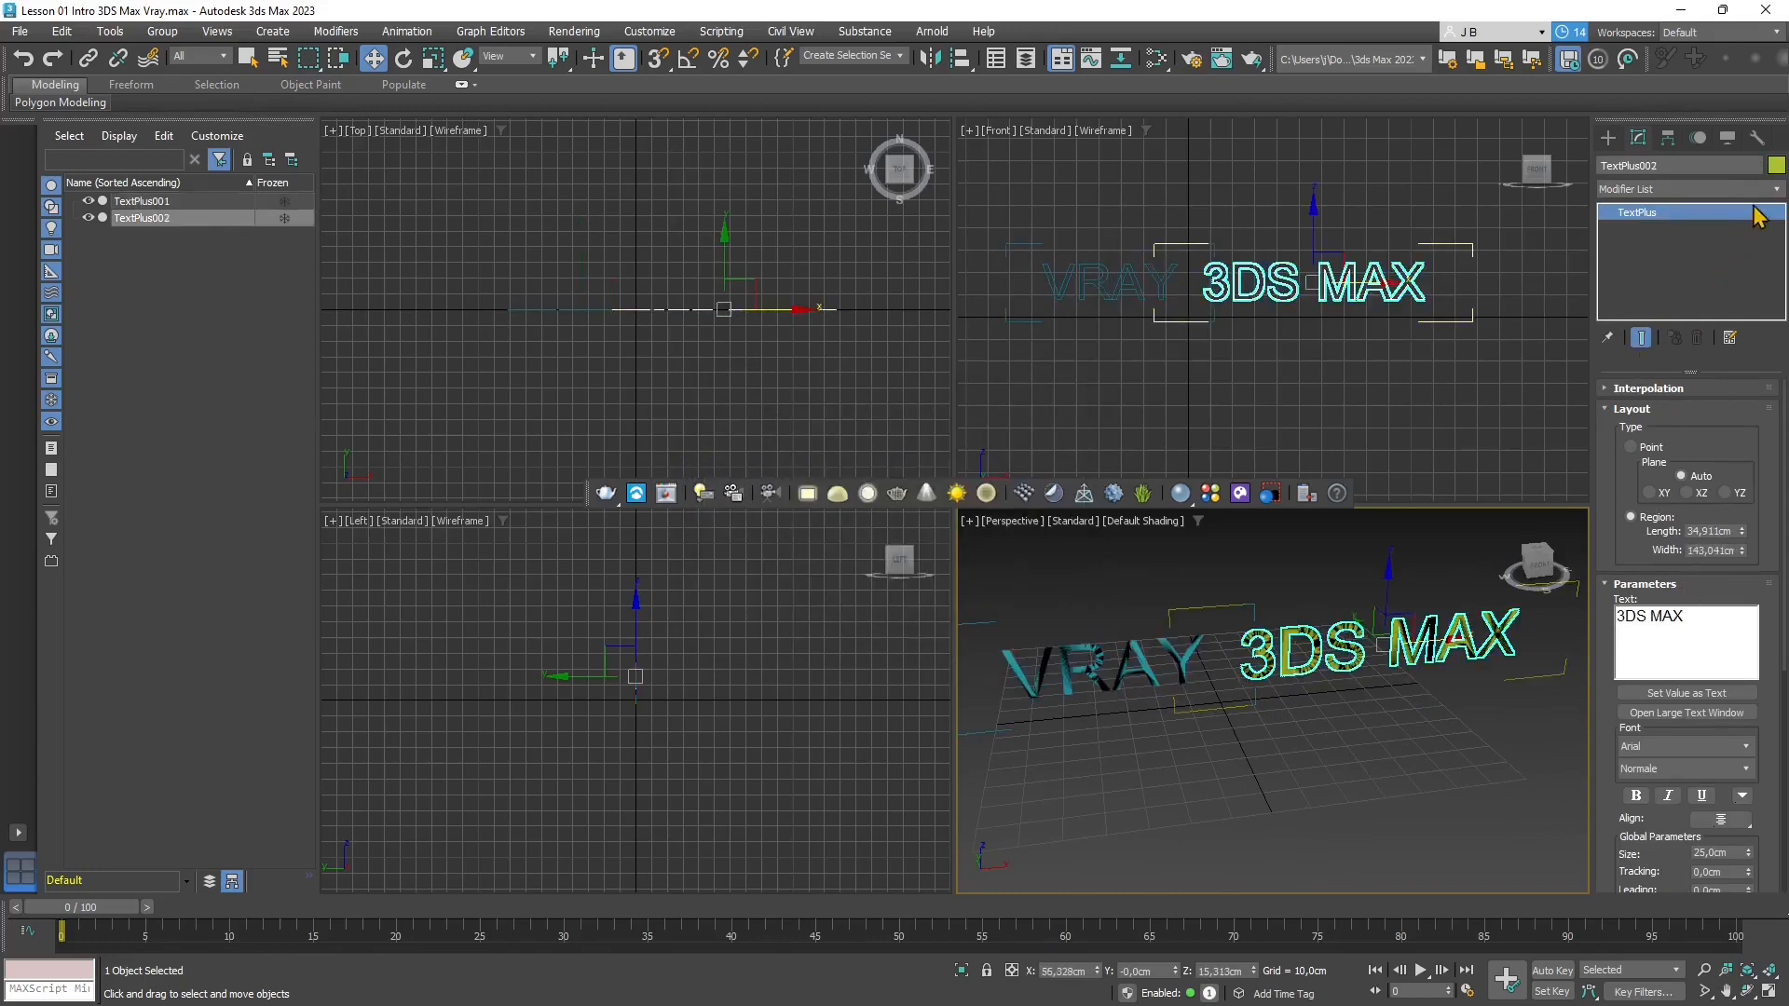
pyautogui.click(1776, 166)
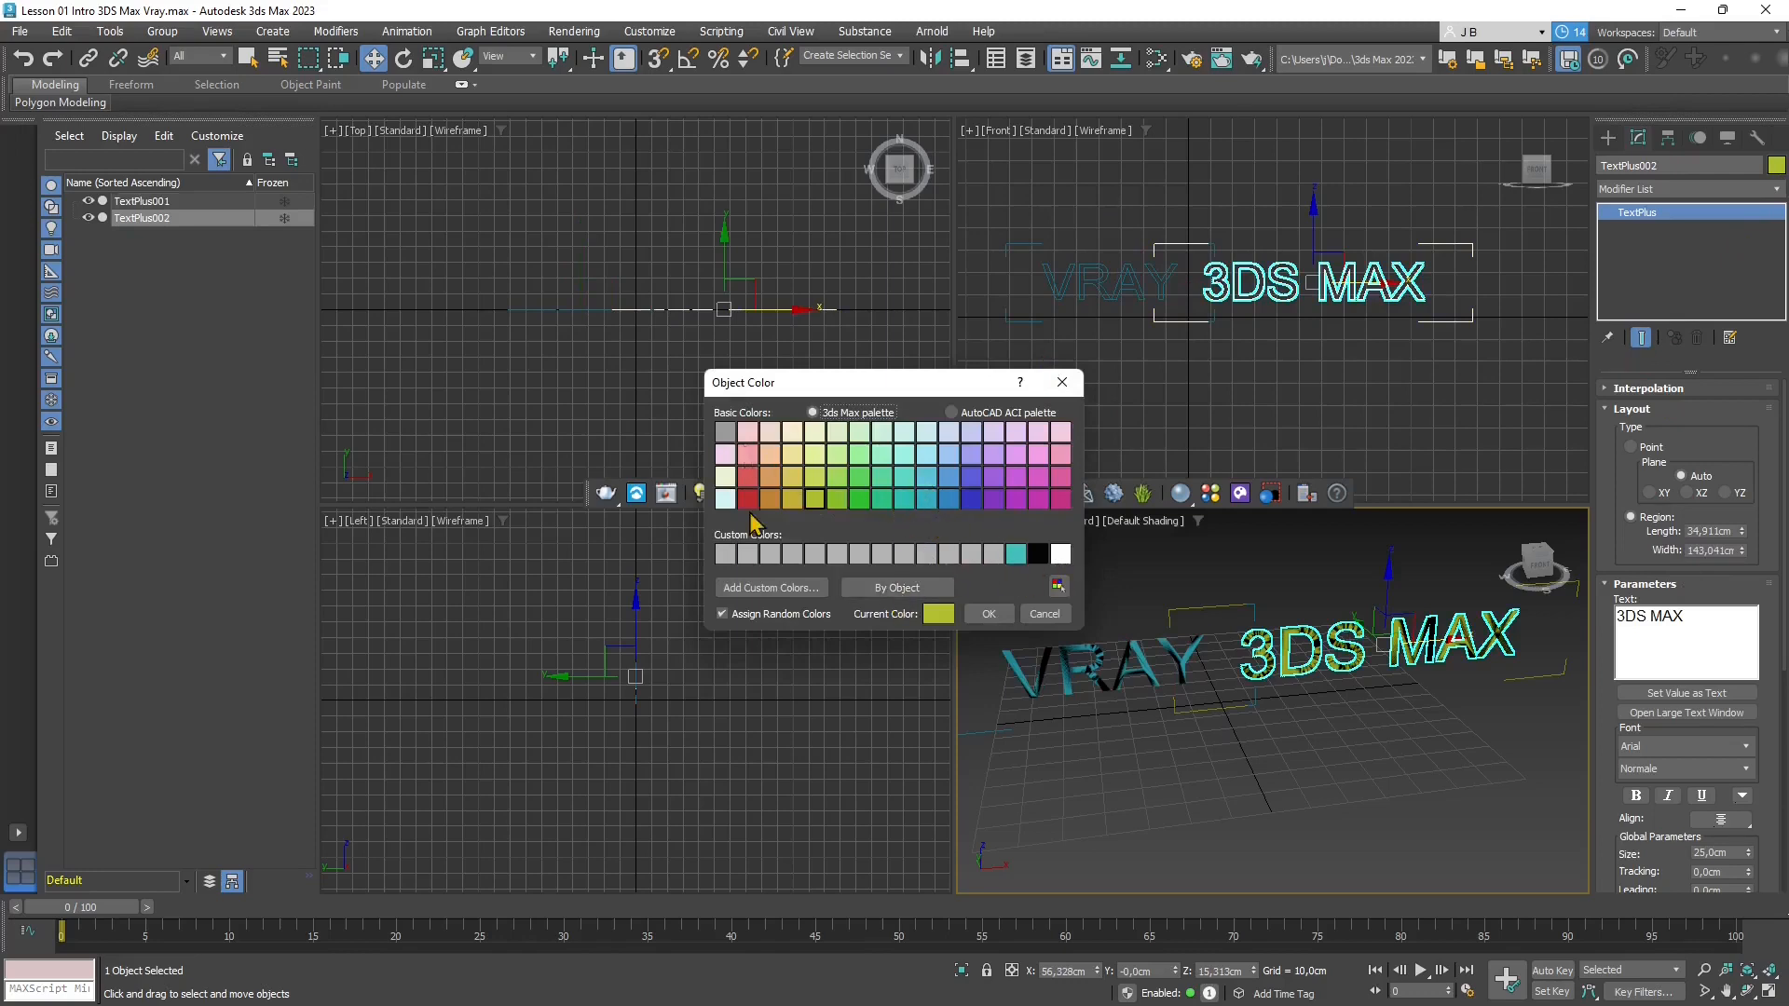
pyautogui.click(759, 593)
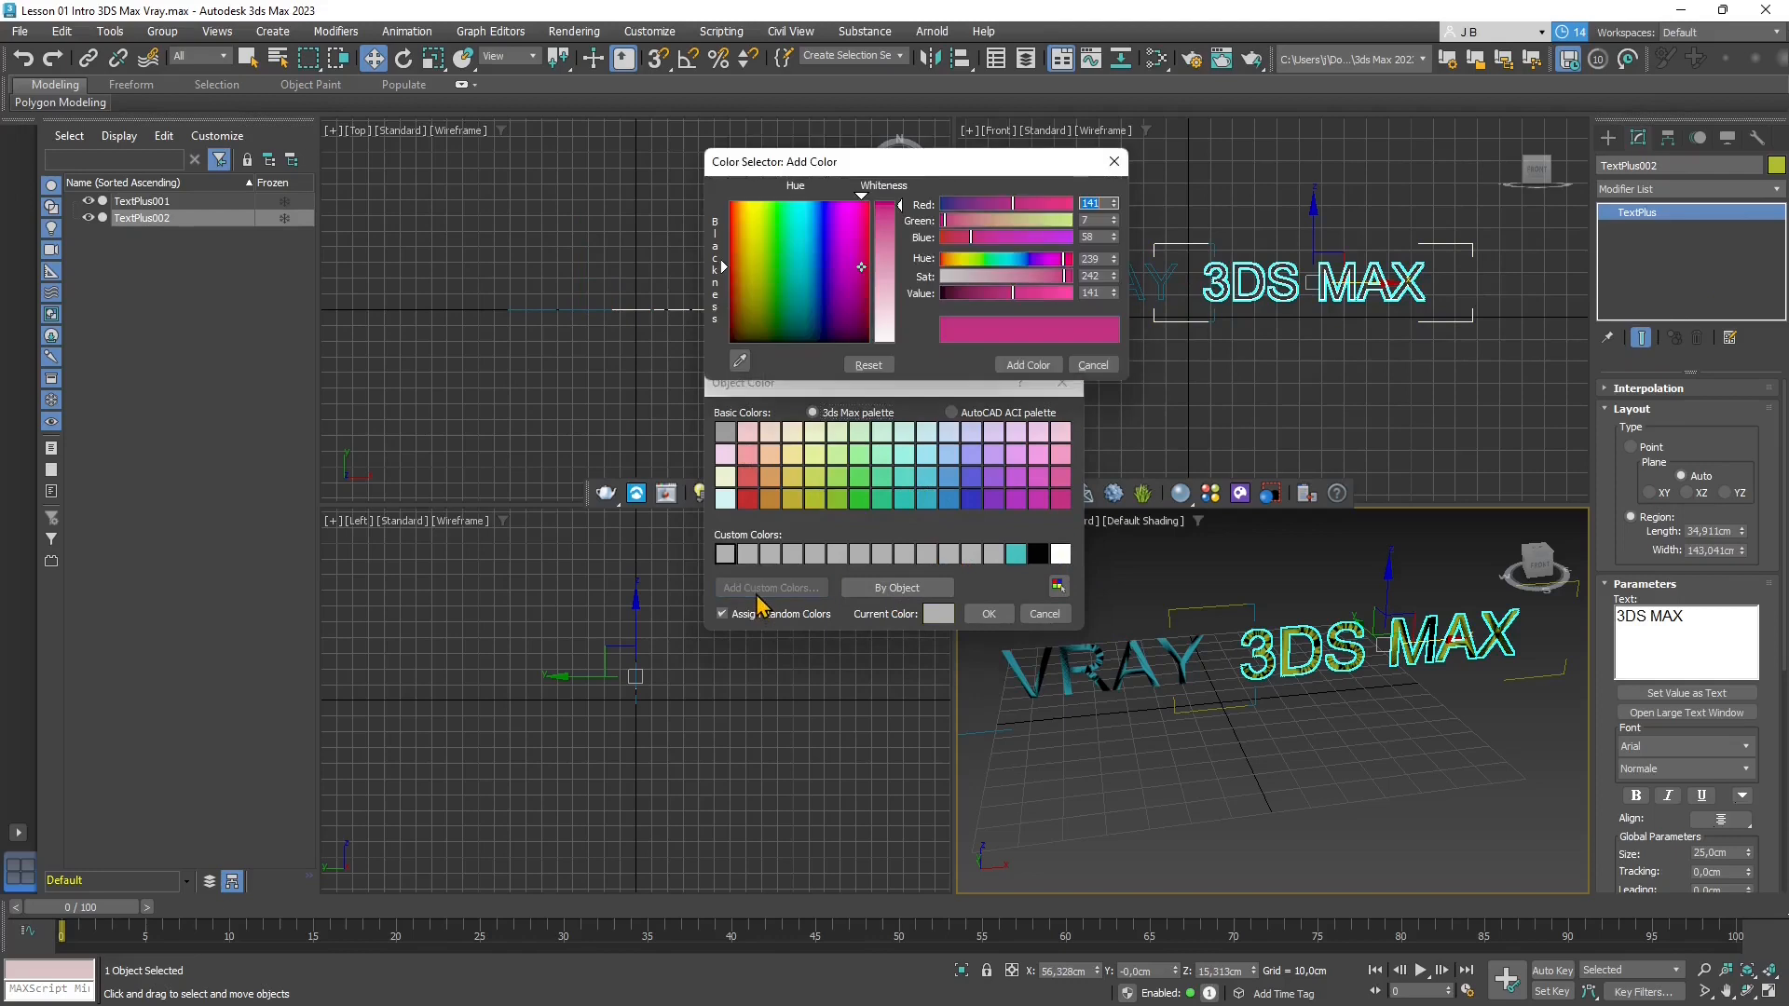
pyautogui.click(739, 361)
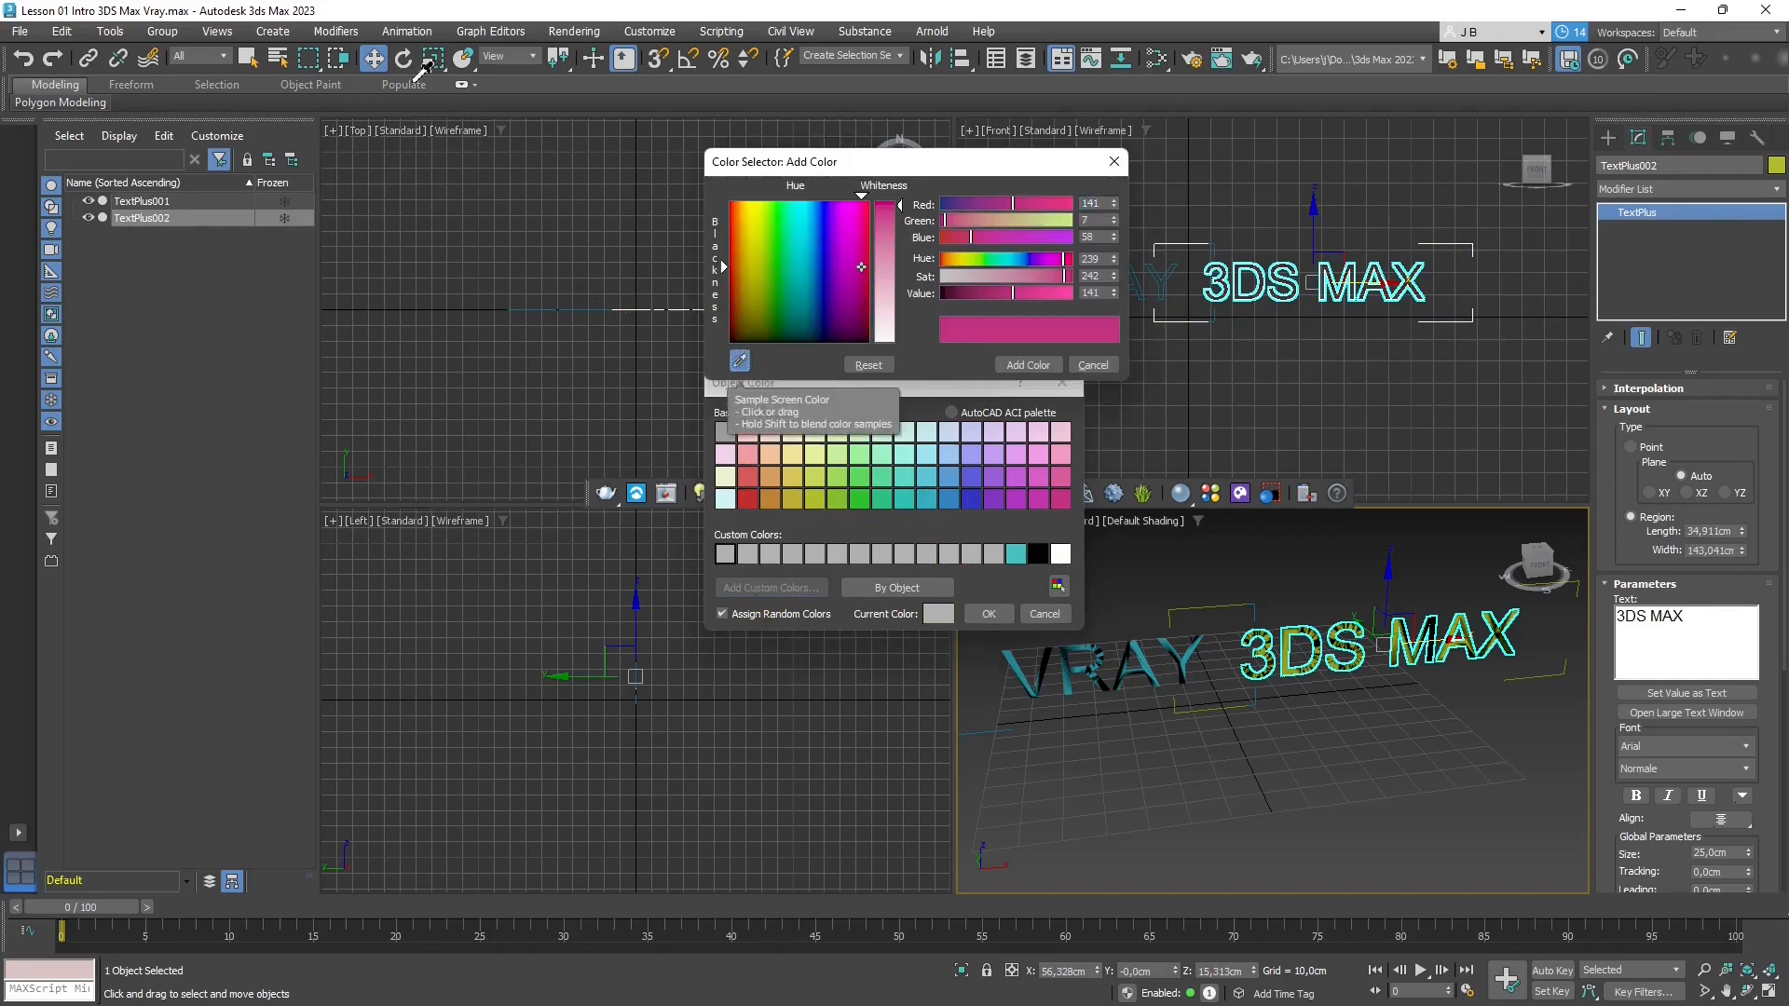
pyautogui.click(345, 66)
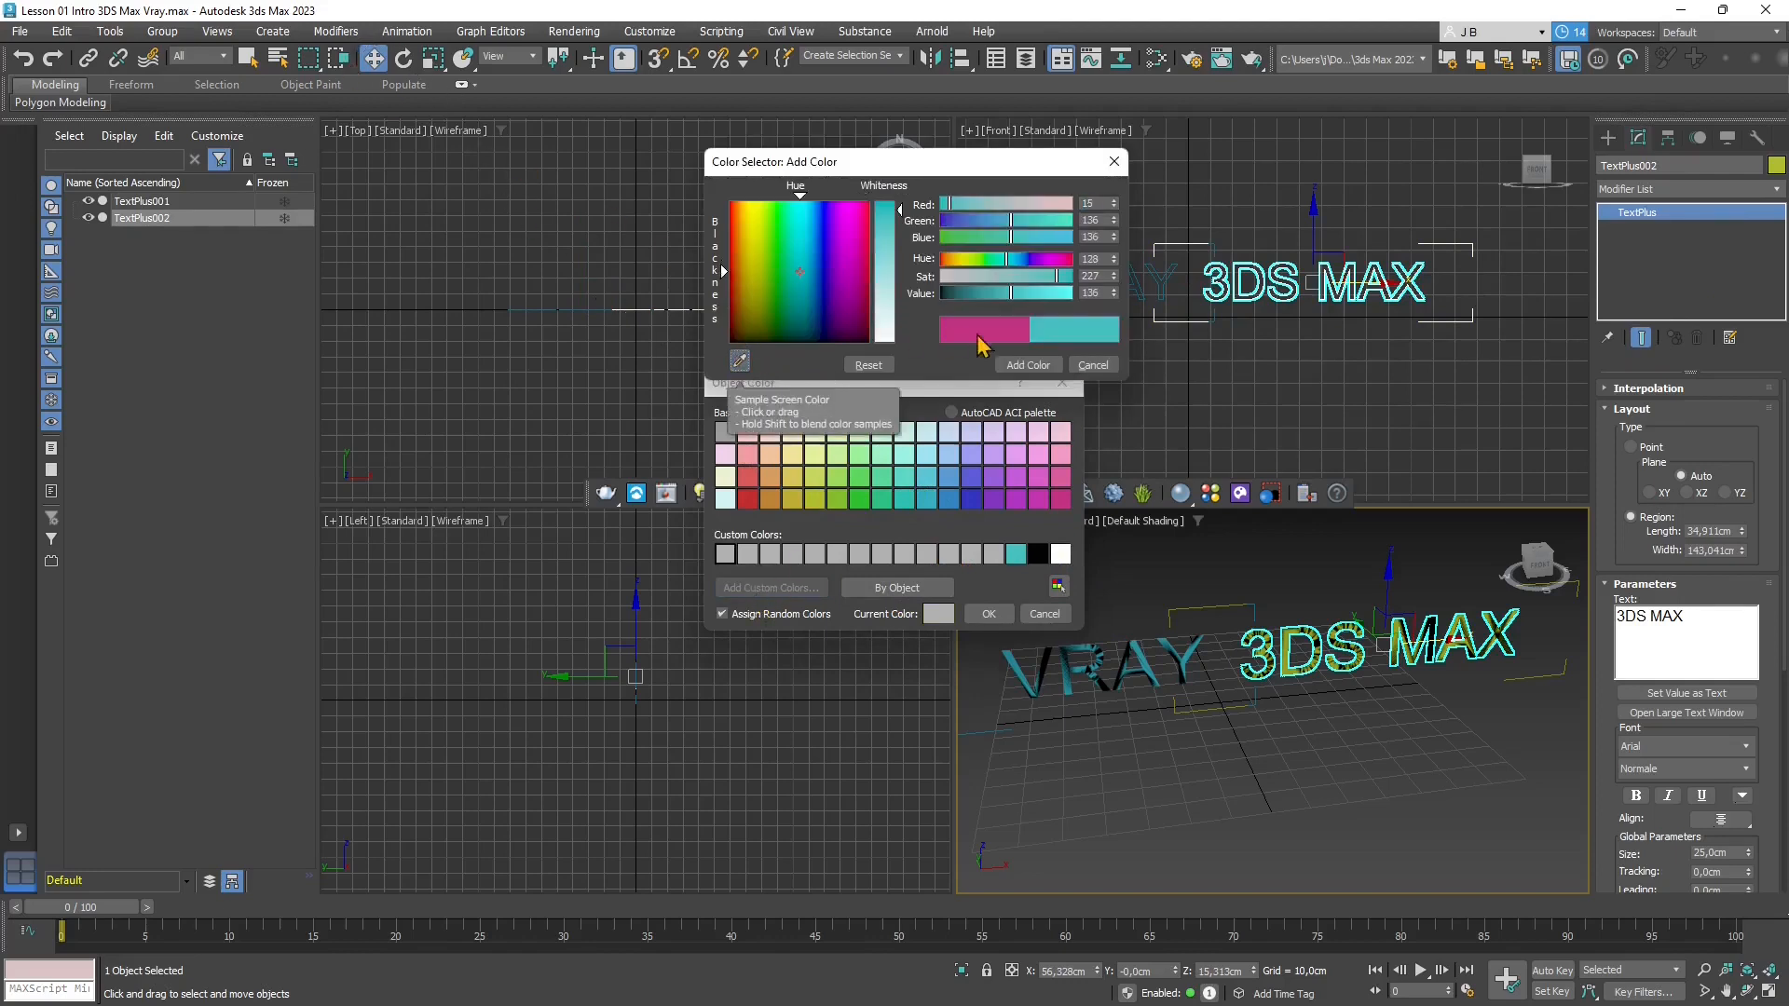
pyautogui.click(1031, 365)
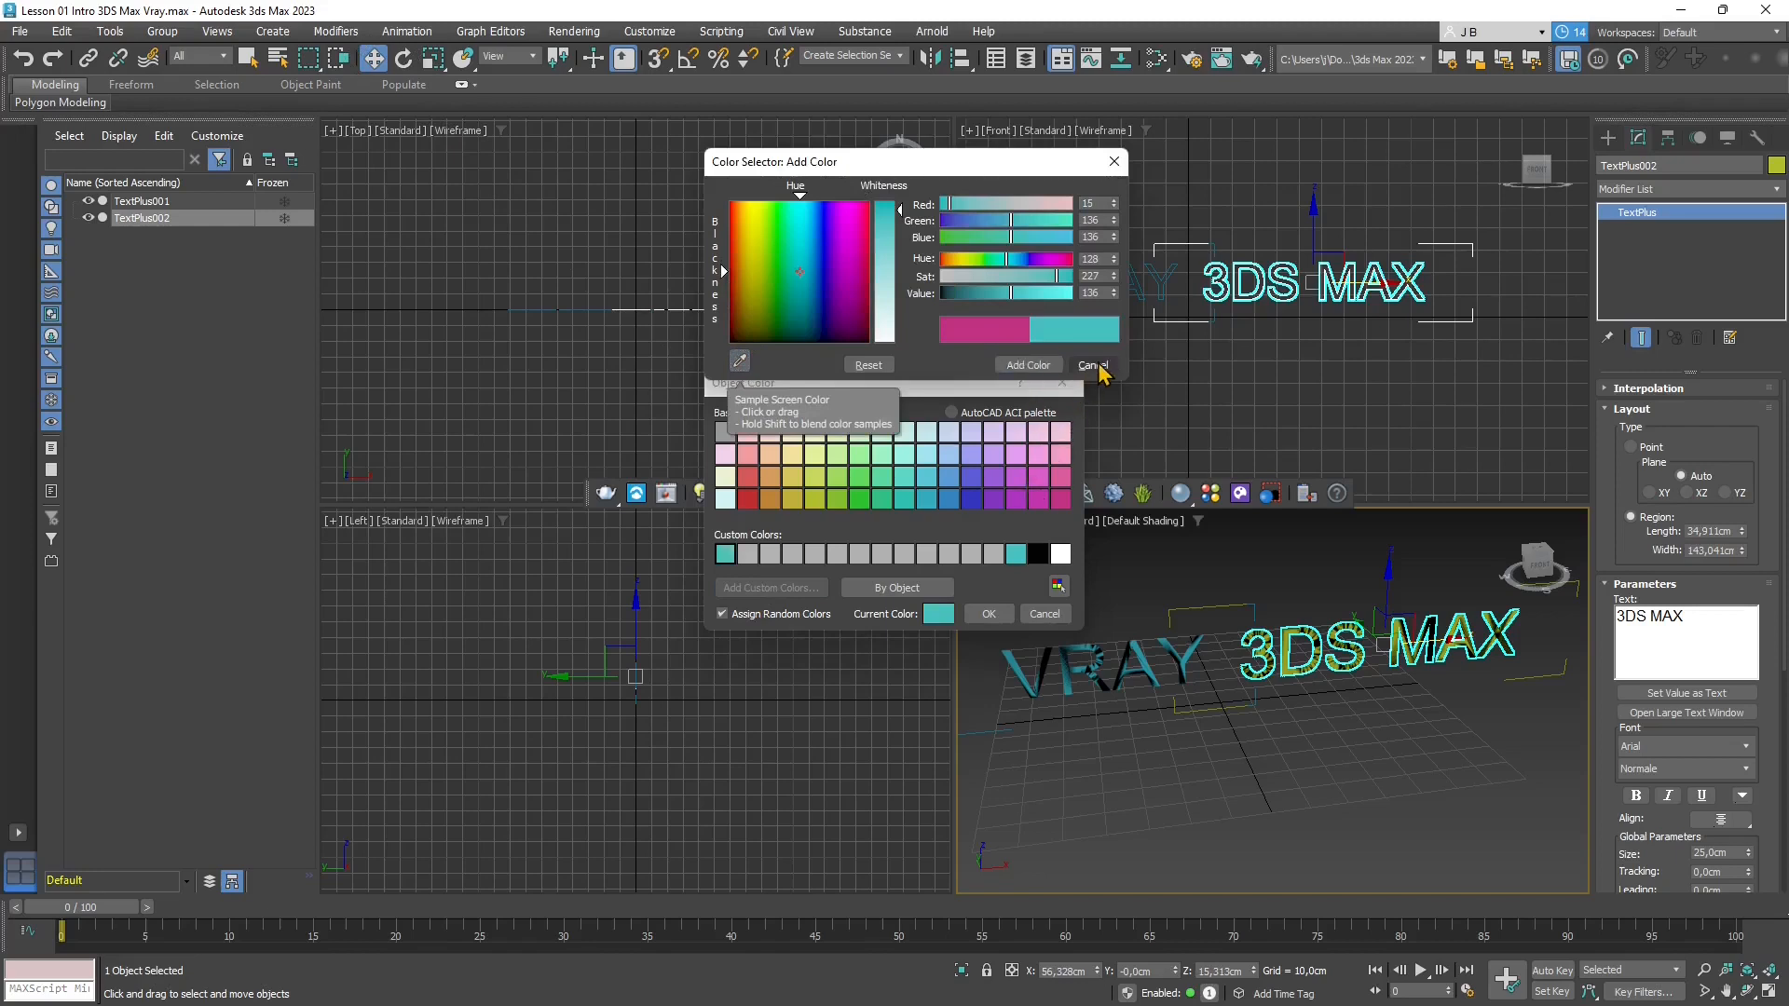
pyautogui.click(1092, 366)
pyautogui.click(1001, 617)
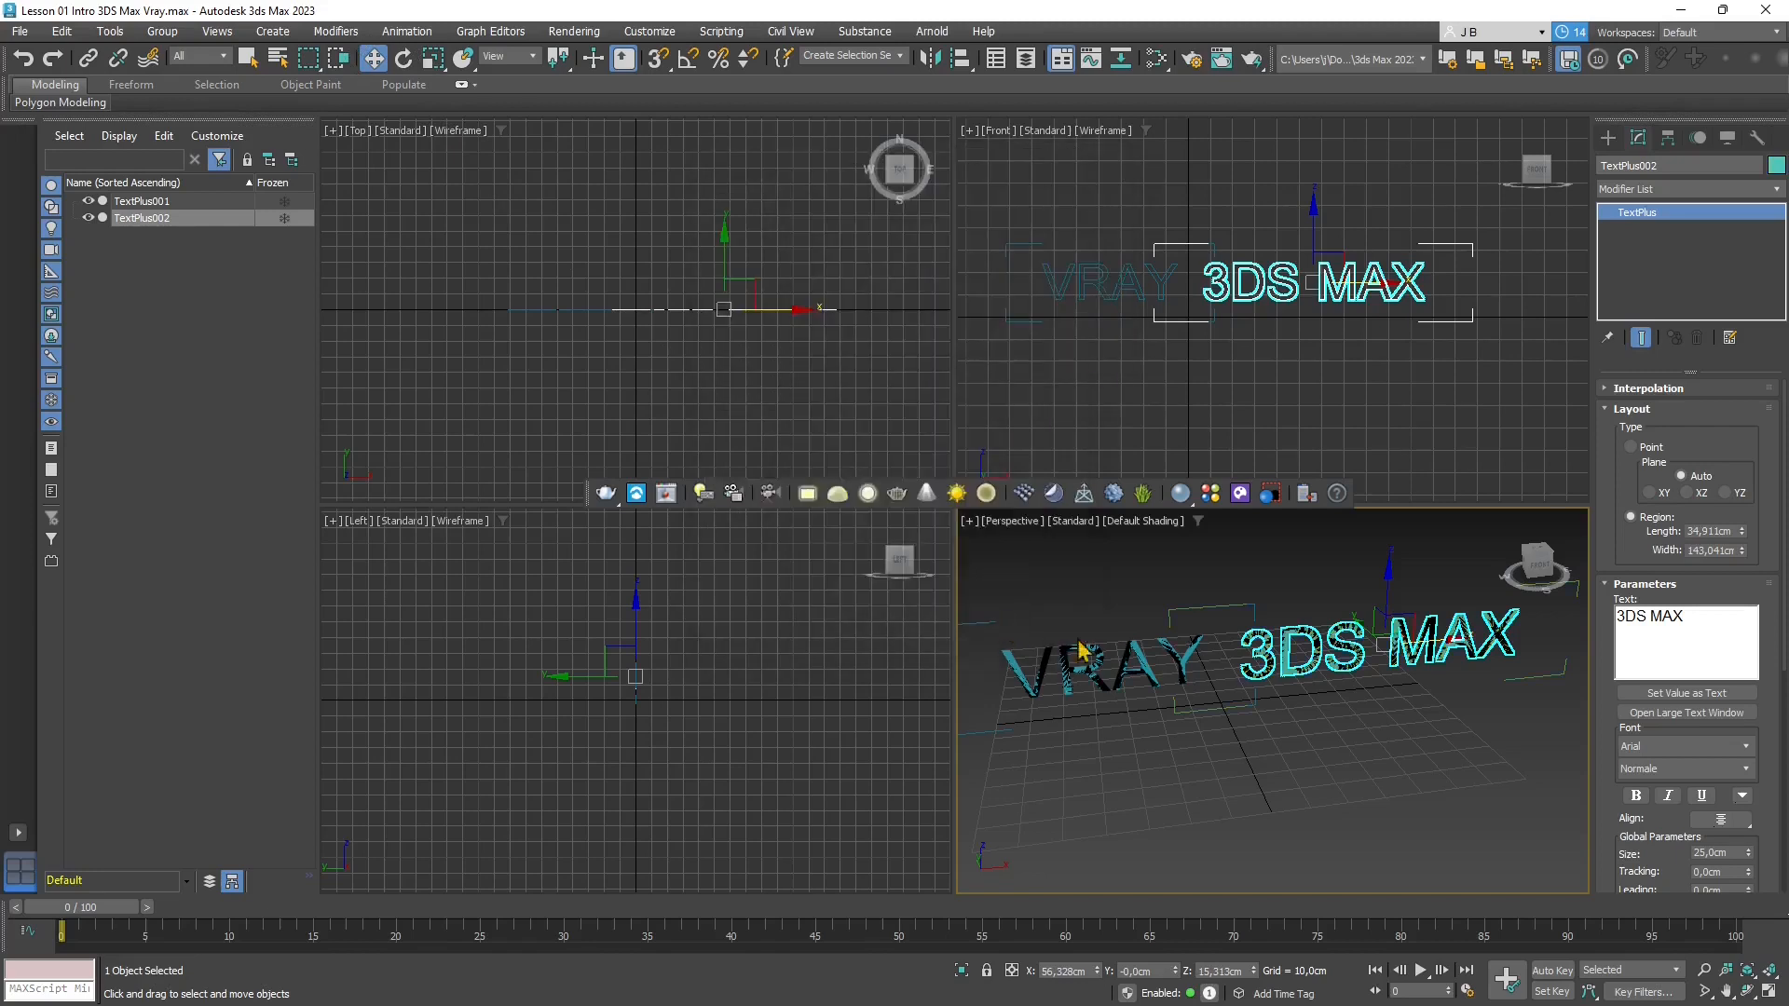
# Set the VRAY text's object color to a medium blue from the 3ds Max palette, and reselect it to reach its Geometry parameters
pyautogui.click(1214, 608)
pyautogui.click(1179, 655)
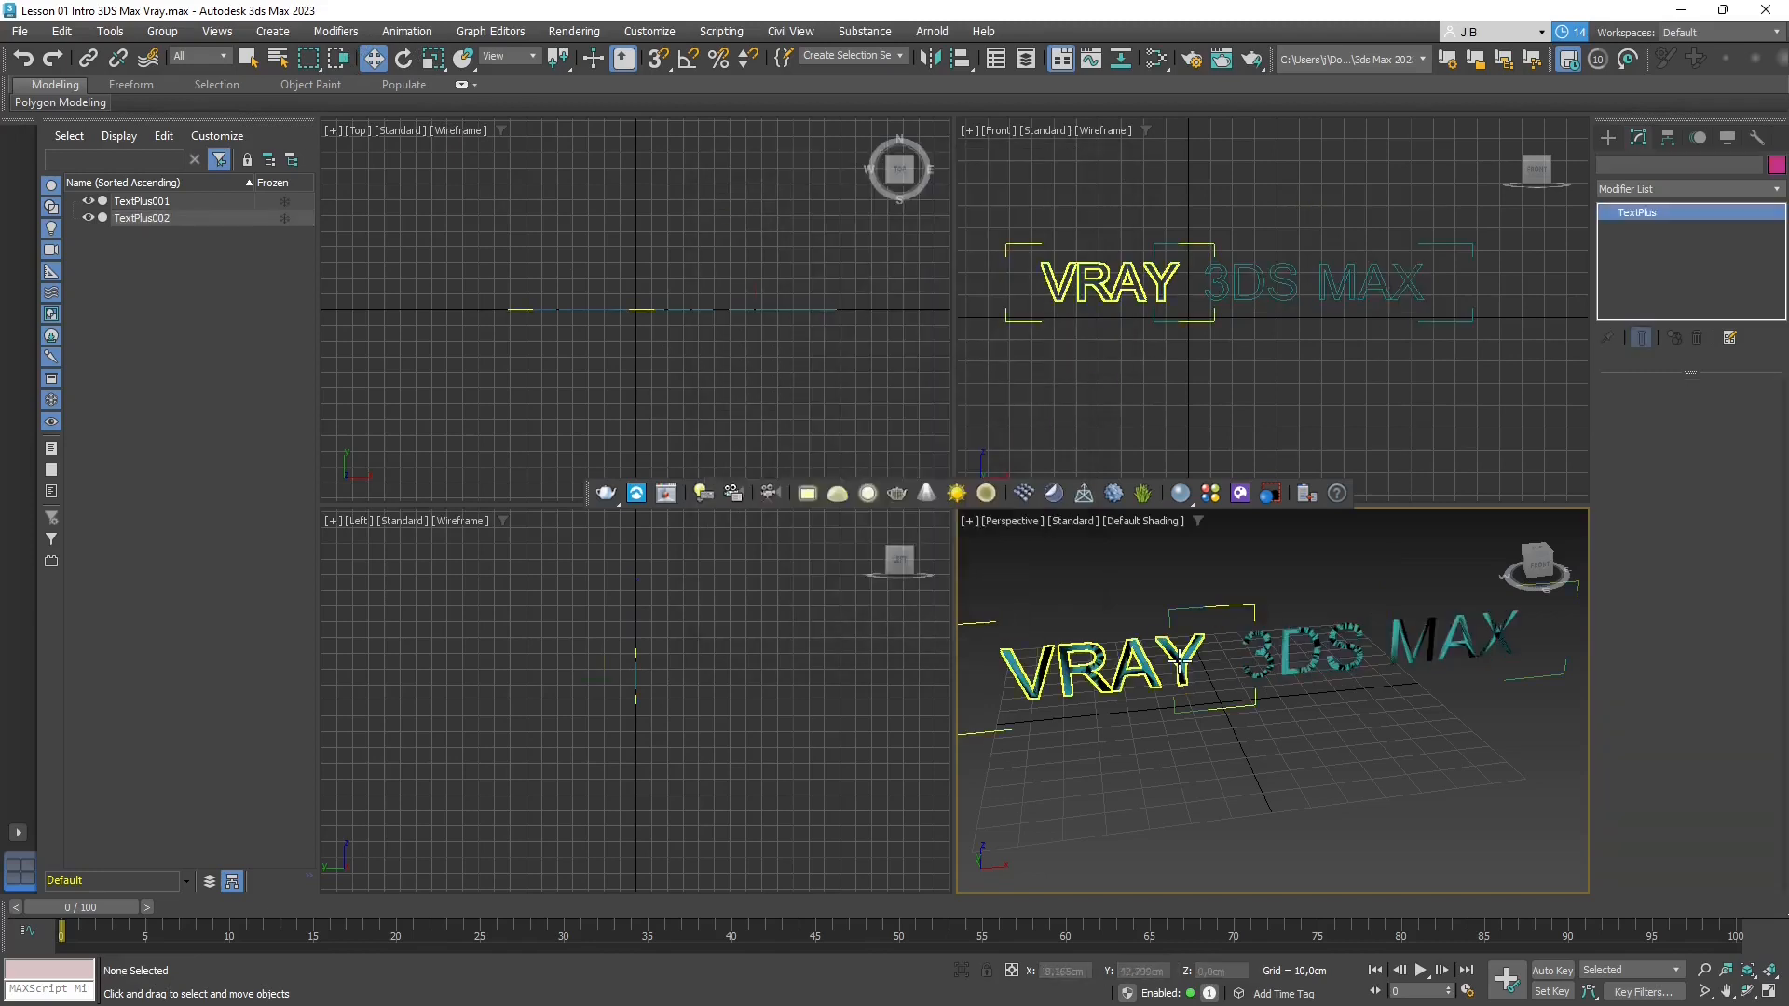
pyautogui.click(1775, 166)
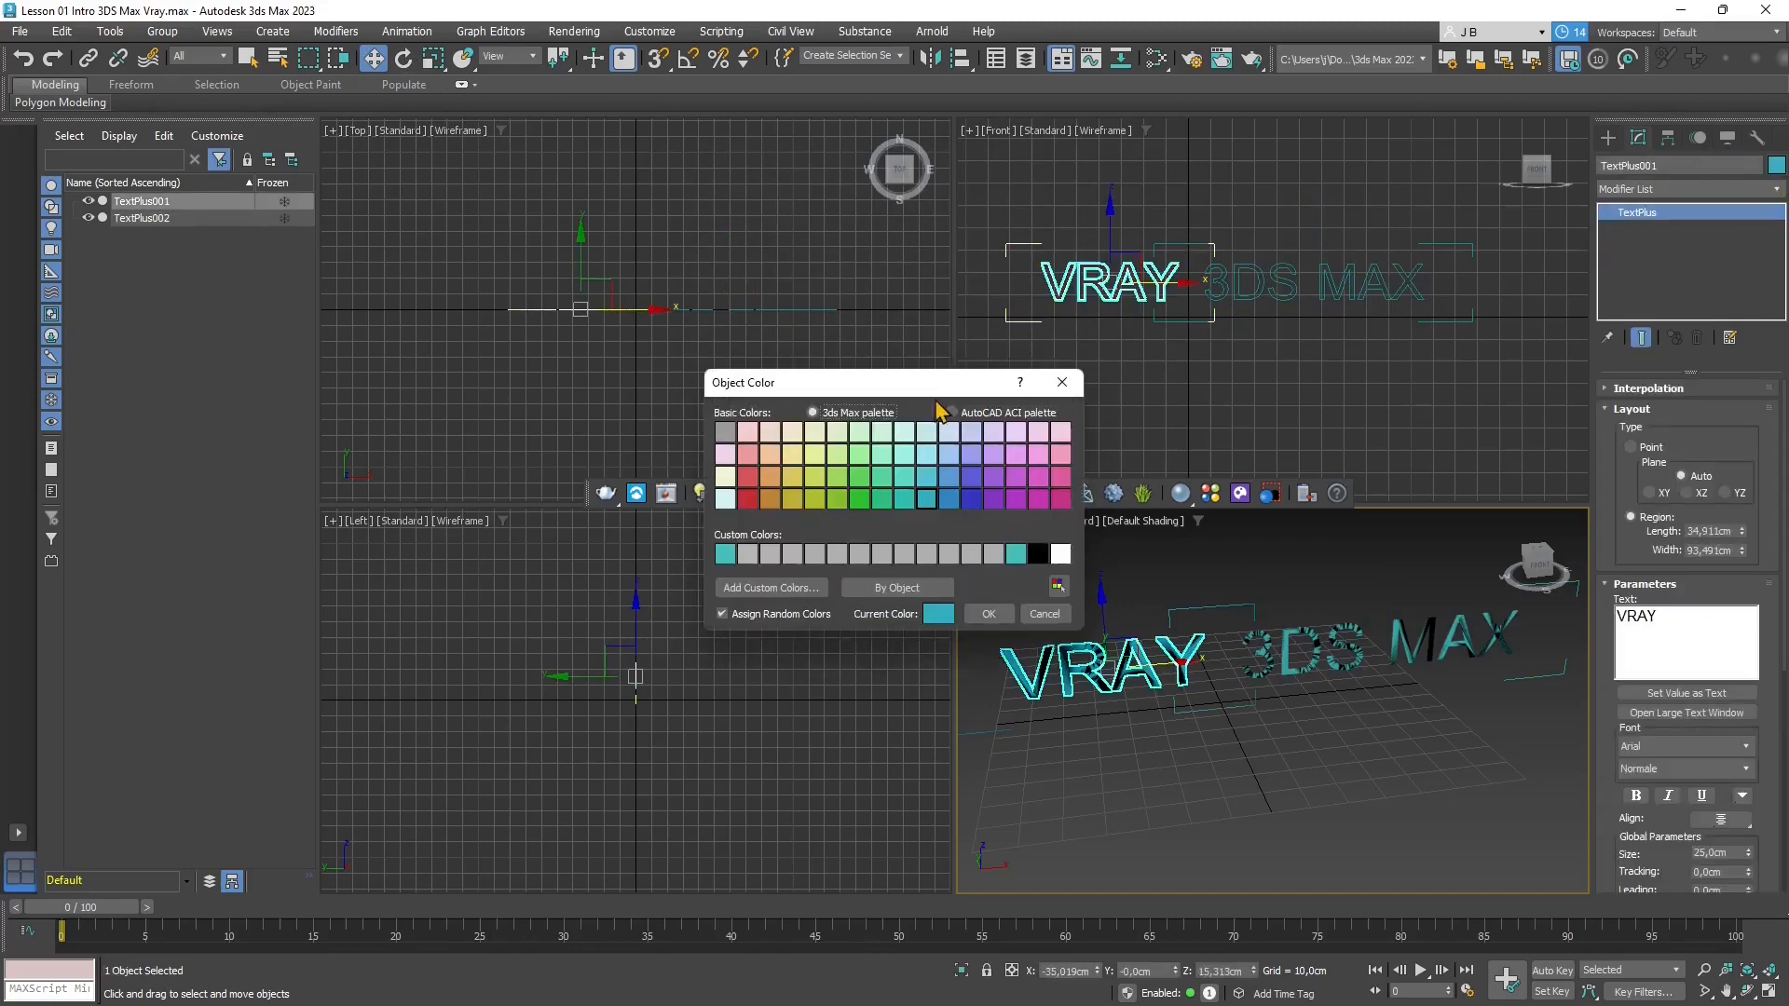
pyautogui.click(949, 500)
pyautogui.click(989, 613)
pyautogui.click(1145, 680)
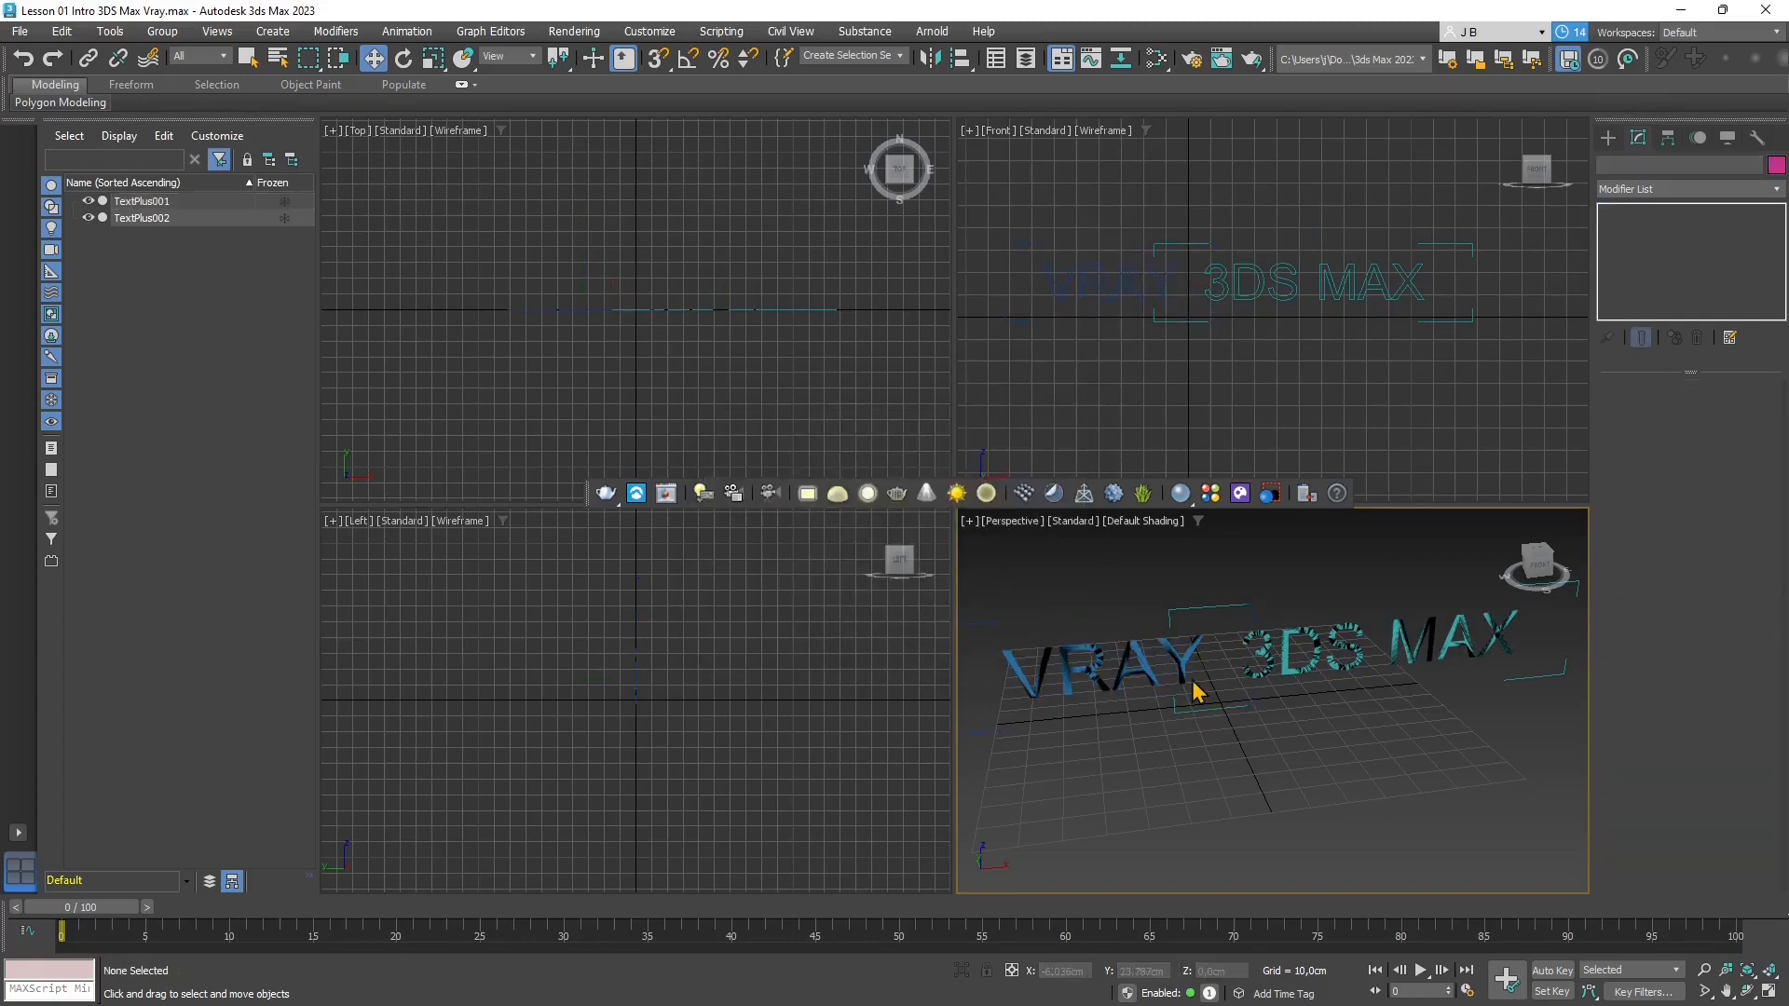
pyautogui.click(1187, 674)
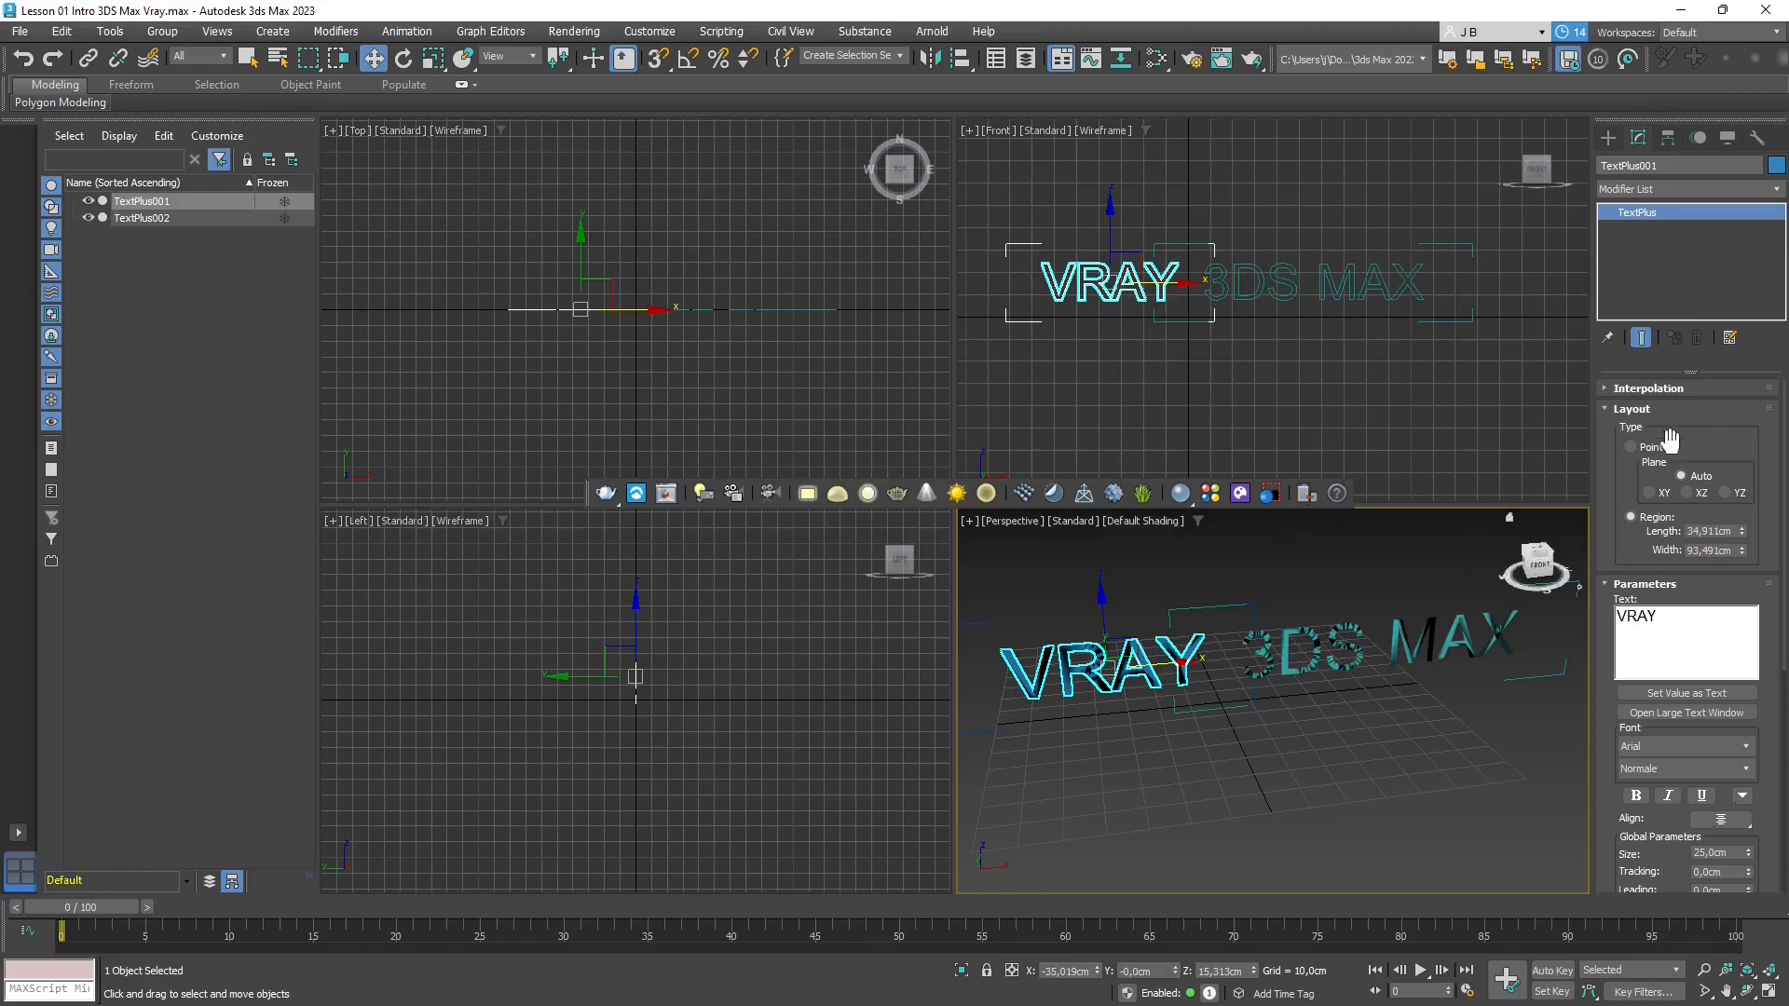
pyautogui.moveTo(1619, 533); pyautogui.dragTo(1676, 300)
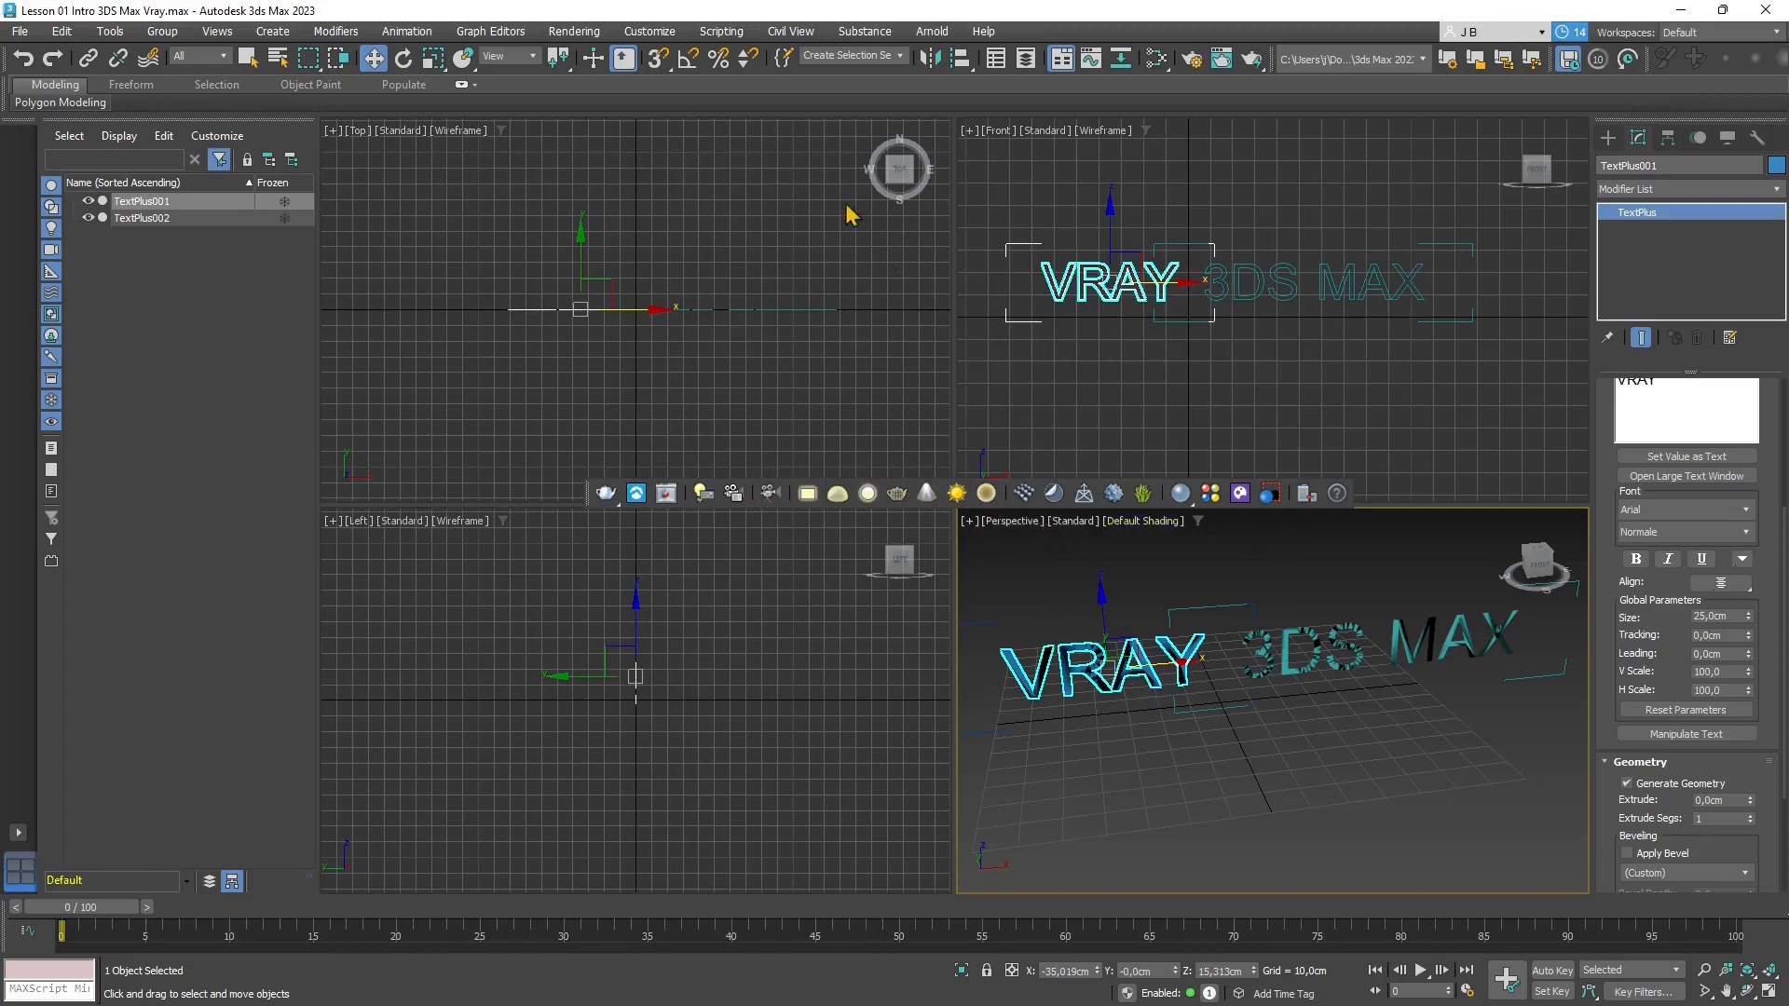
# Check the list of available renderers in Render Setup, and close the dialog without choosing another renderer
pyautogui.click(597, 44)
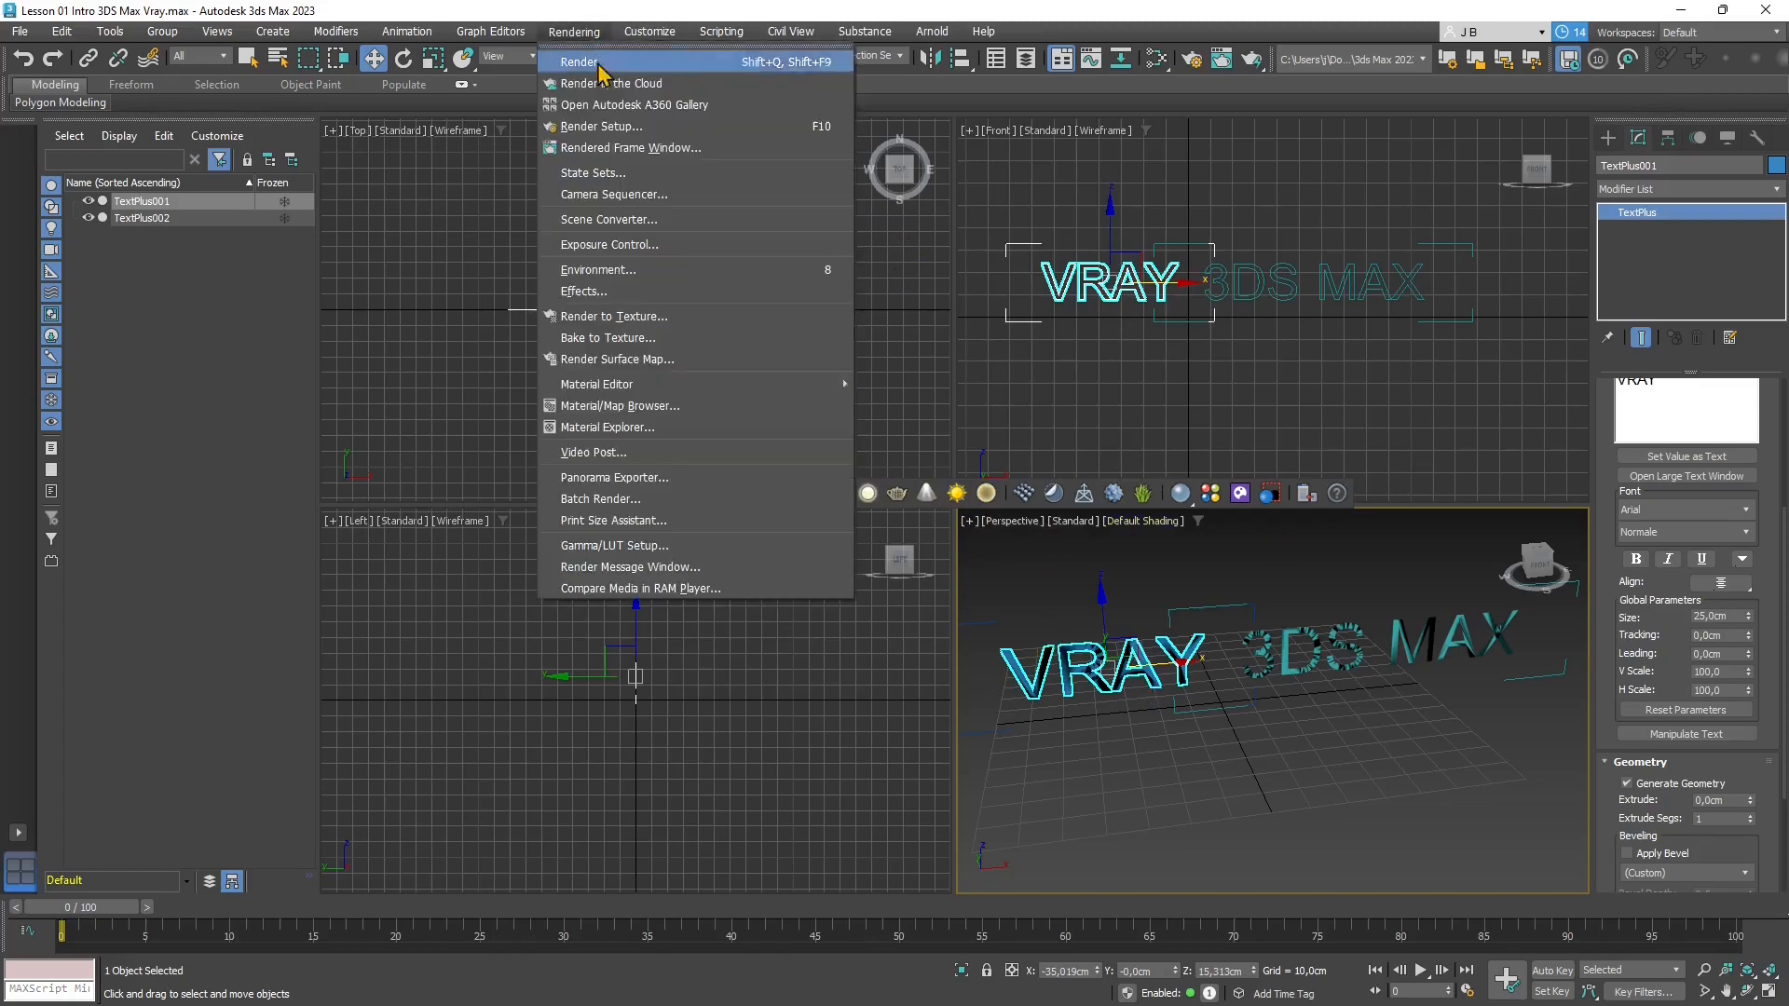
pyautogui.click(615, 133)
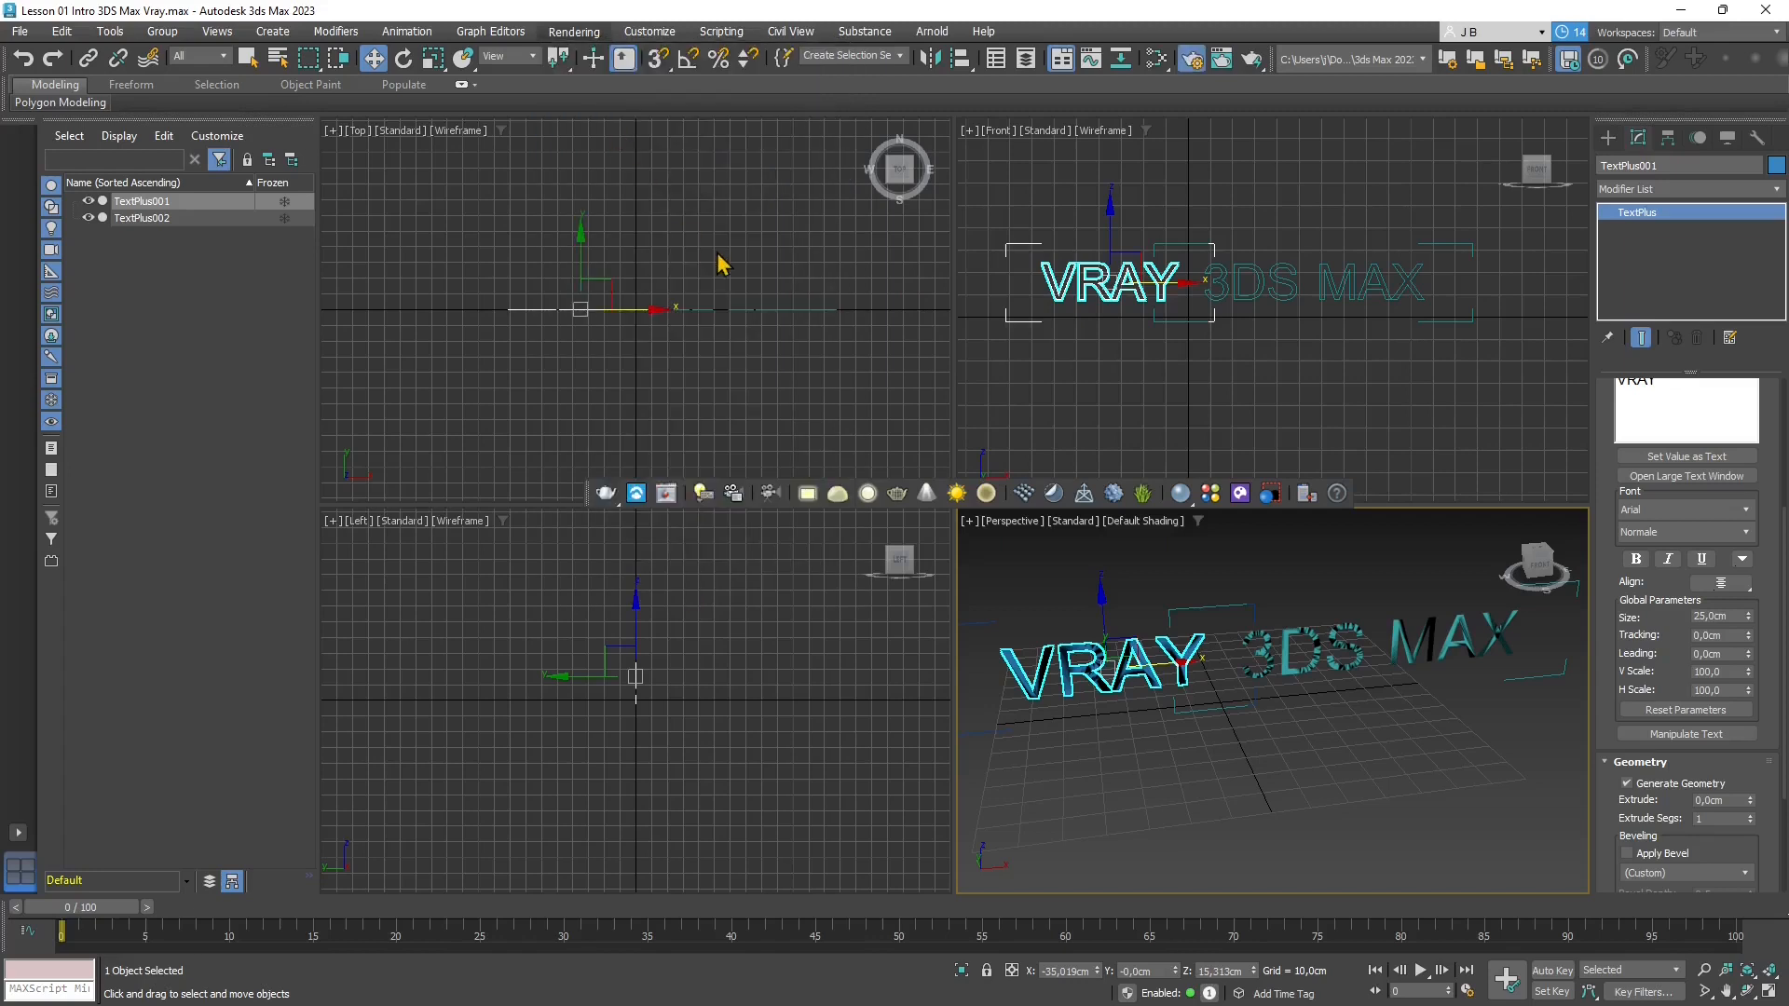
pyautogui.click(808, 268)
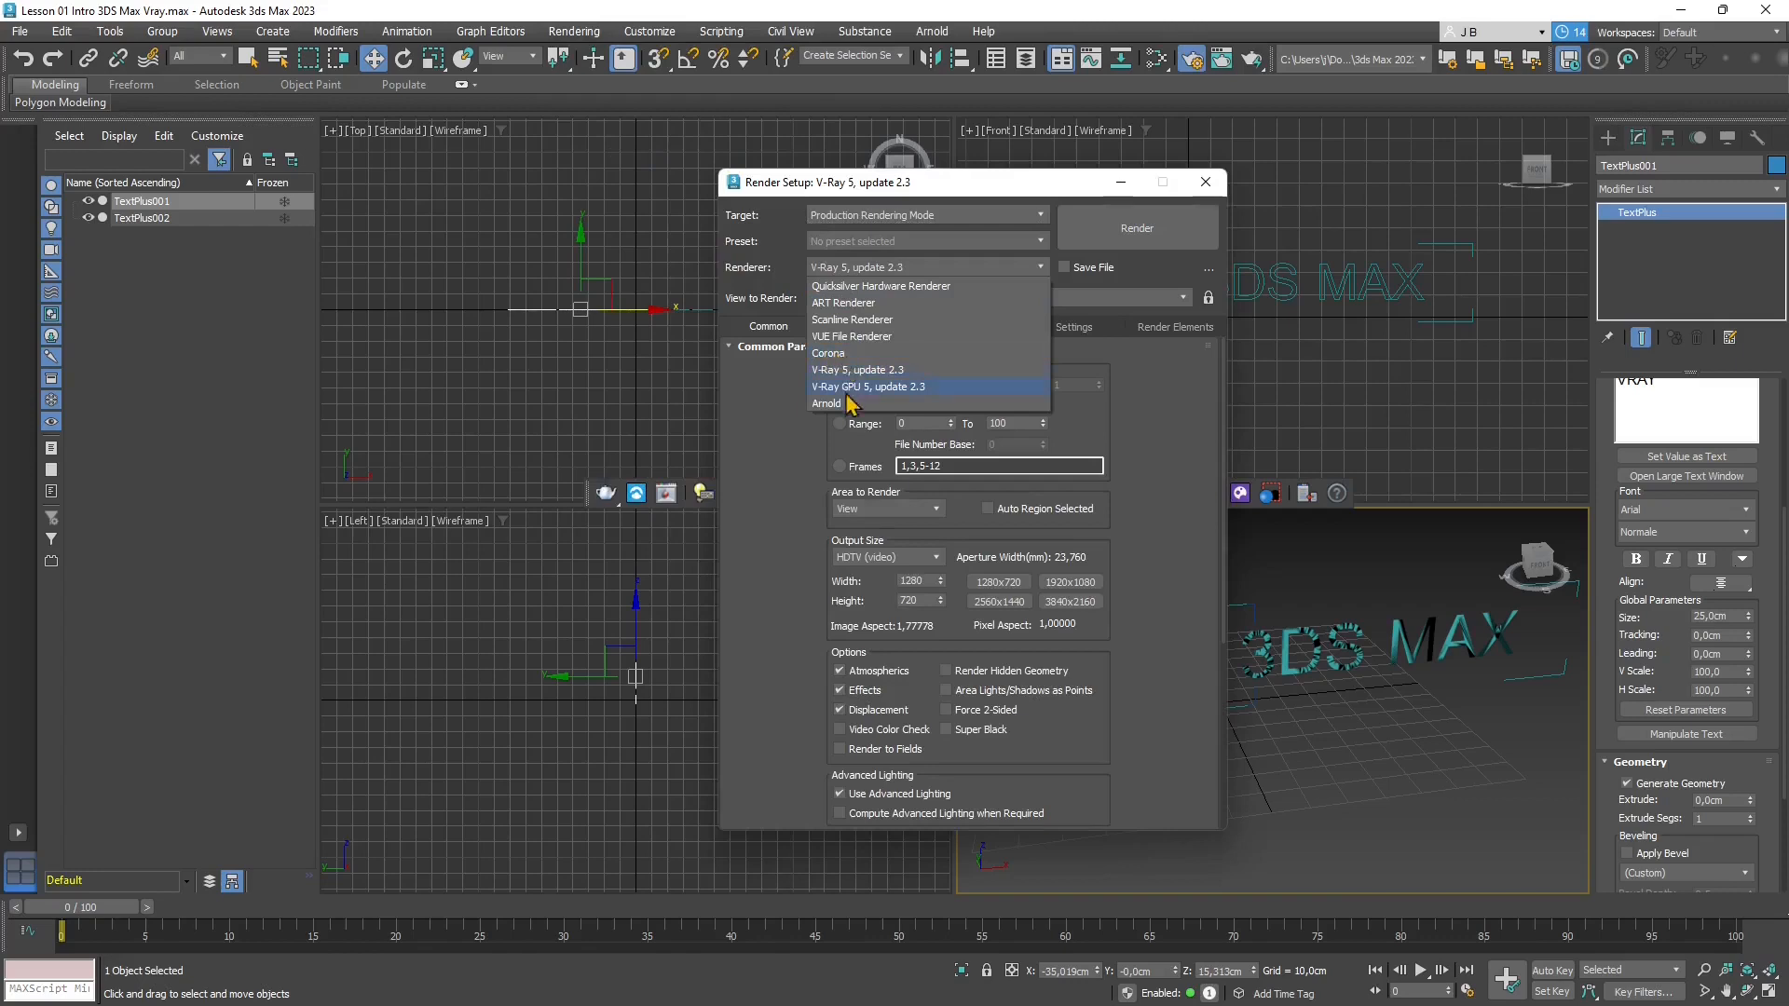
pyautogui.click(1205, 188)
pyautogui.click(1206, 183)
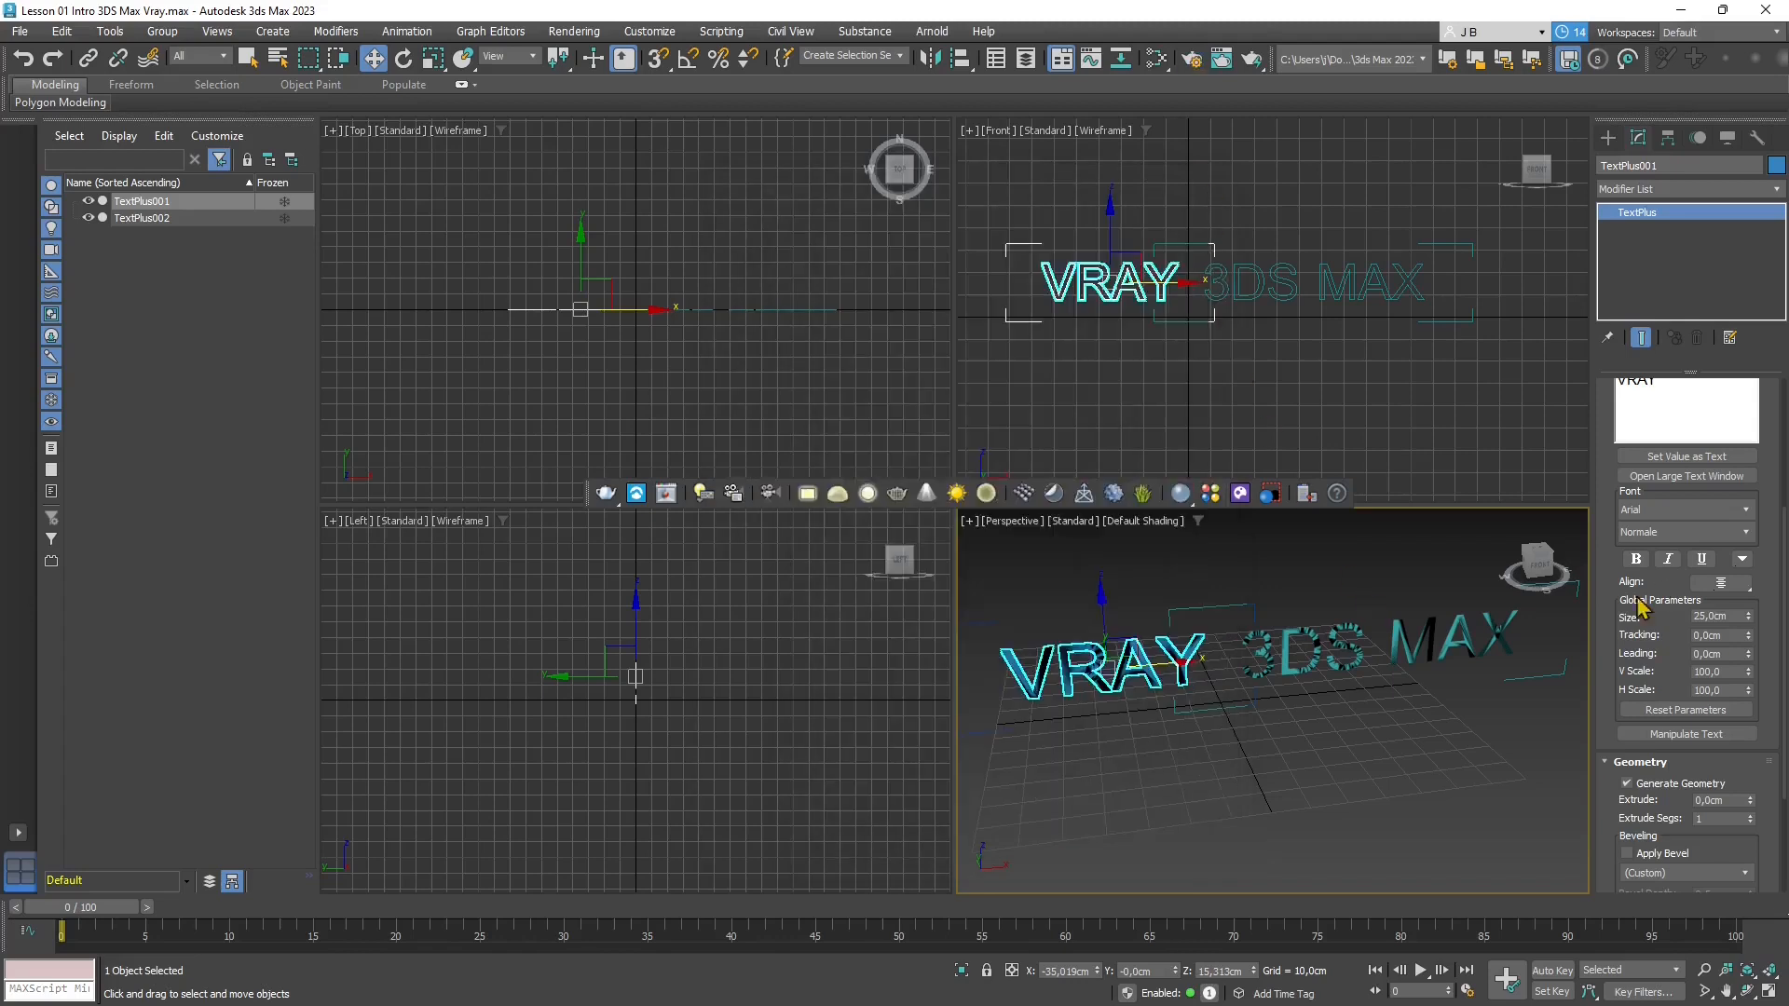
# Extrude the VRAY text by 3.5 cm
pyautogui.scroll(-1, 1664, 632)
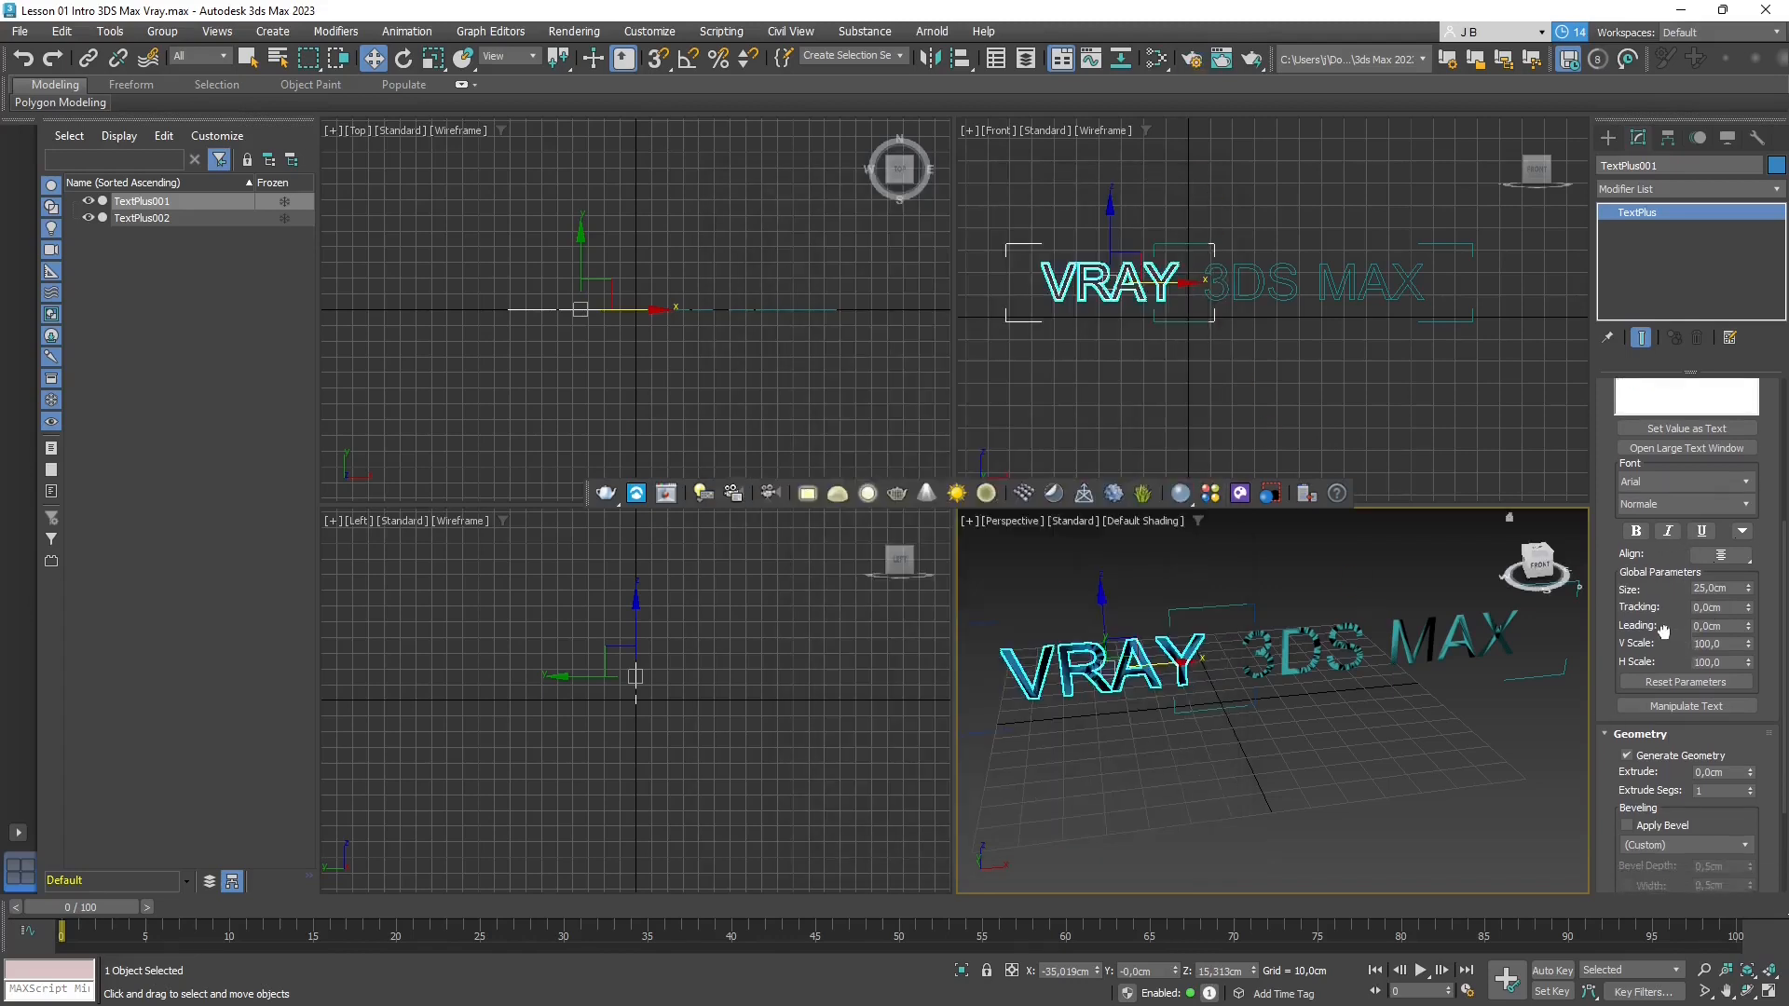
pyautogui.scroll(-4, 1664, 632)
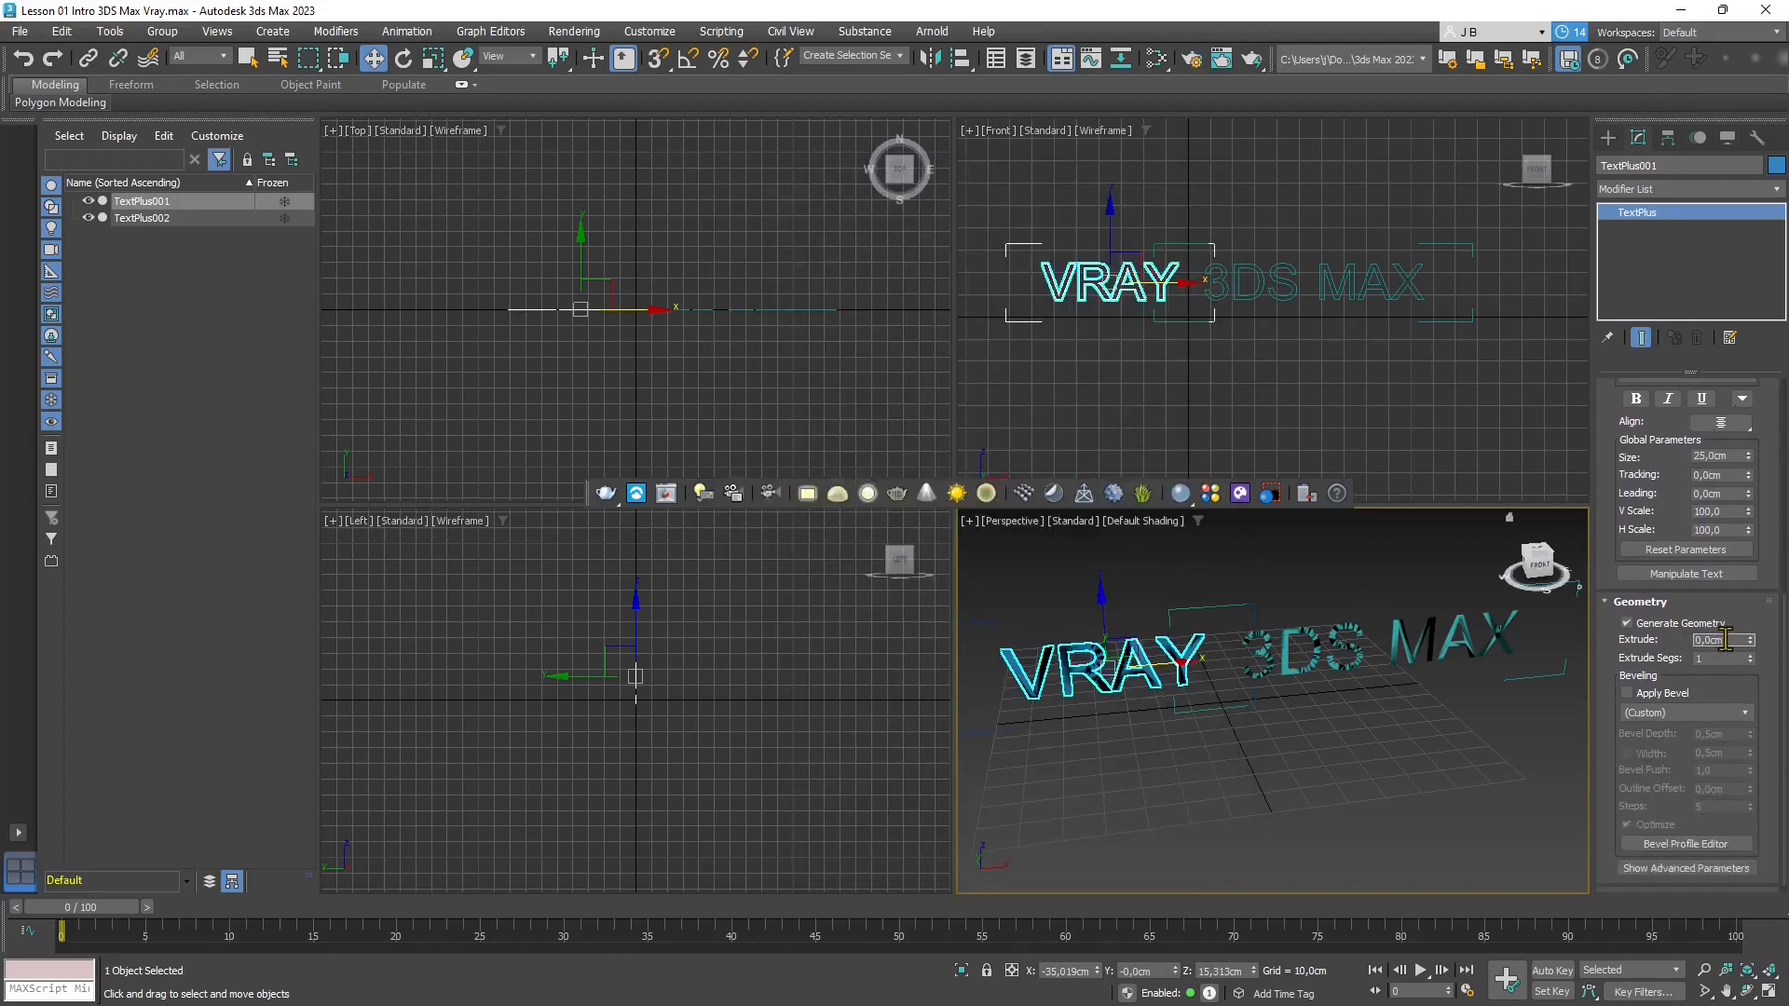
pyautogui.moveTo(1751, 642); pyautogui.dragTo(14, 373)
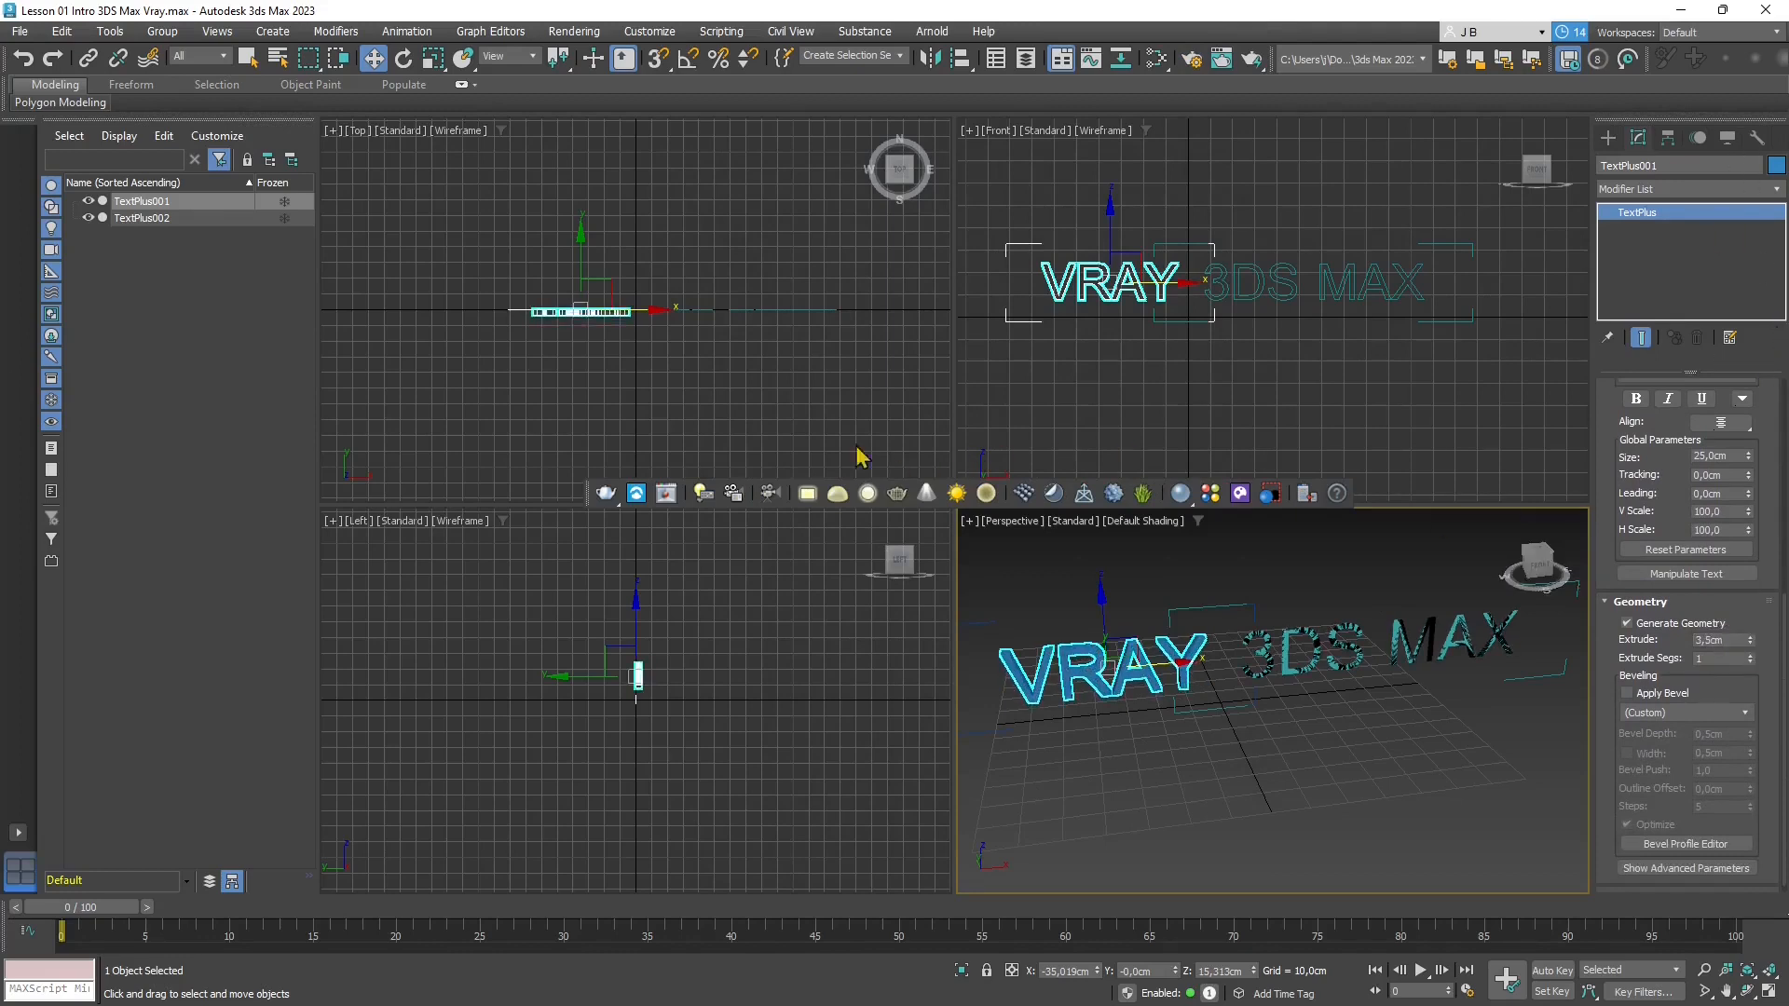
# Extrude the 3DS MAX text by 1.99 cm
pyautogui.click(747, 308)
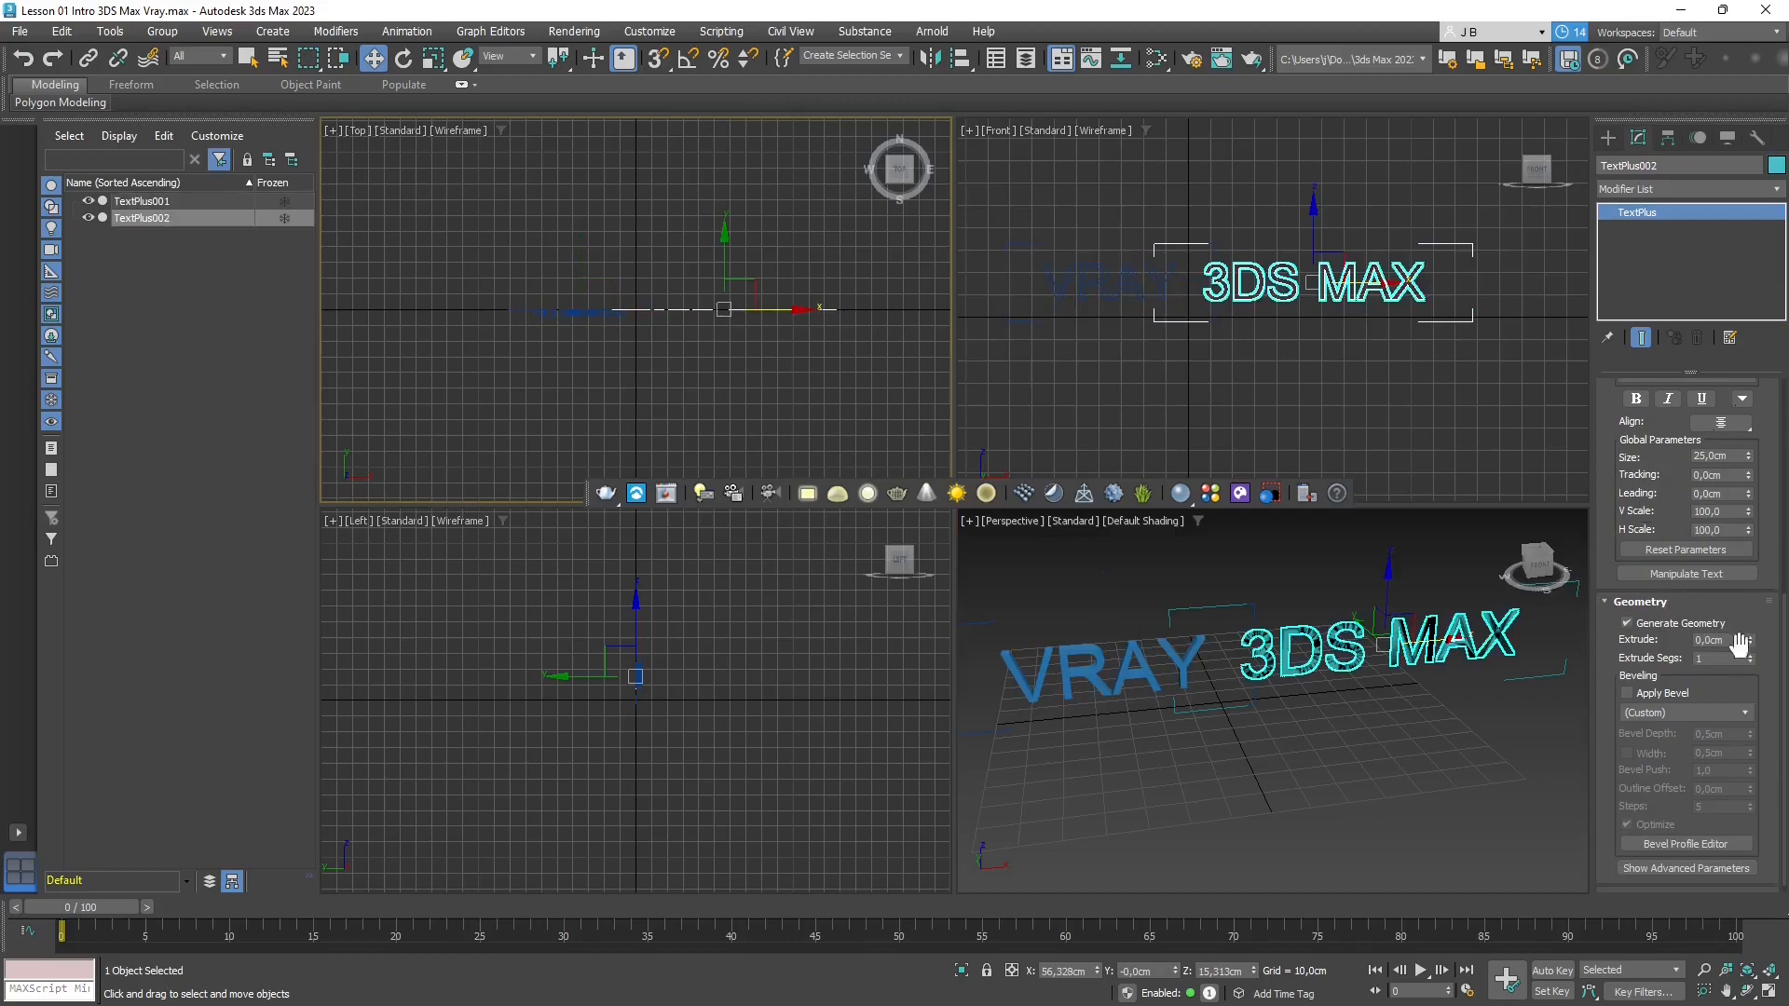
pyautogui.moveTo(1751, 642); pyautogui.dragTo(1737, 458)
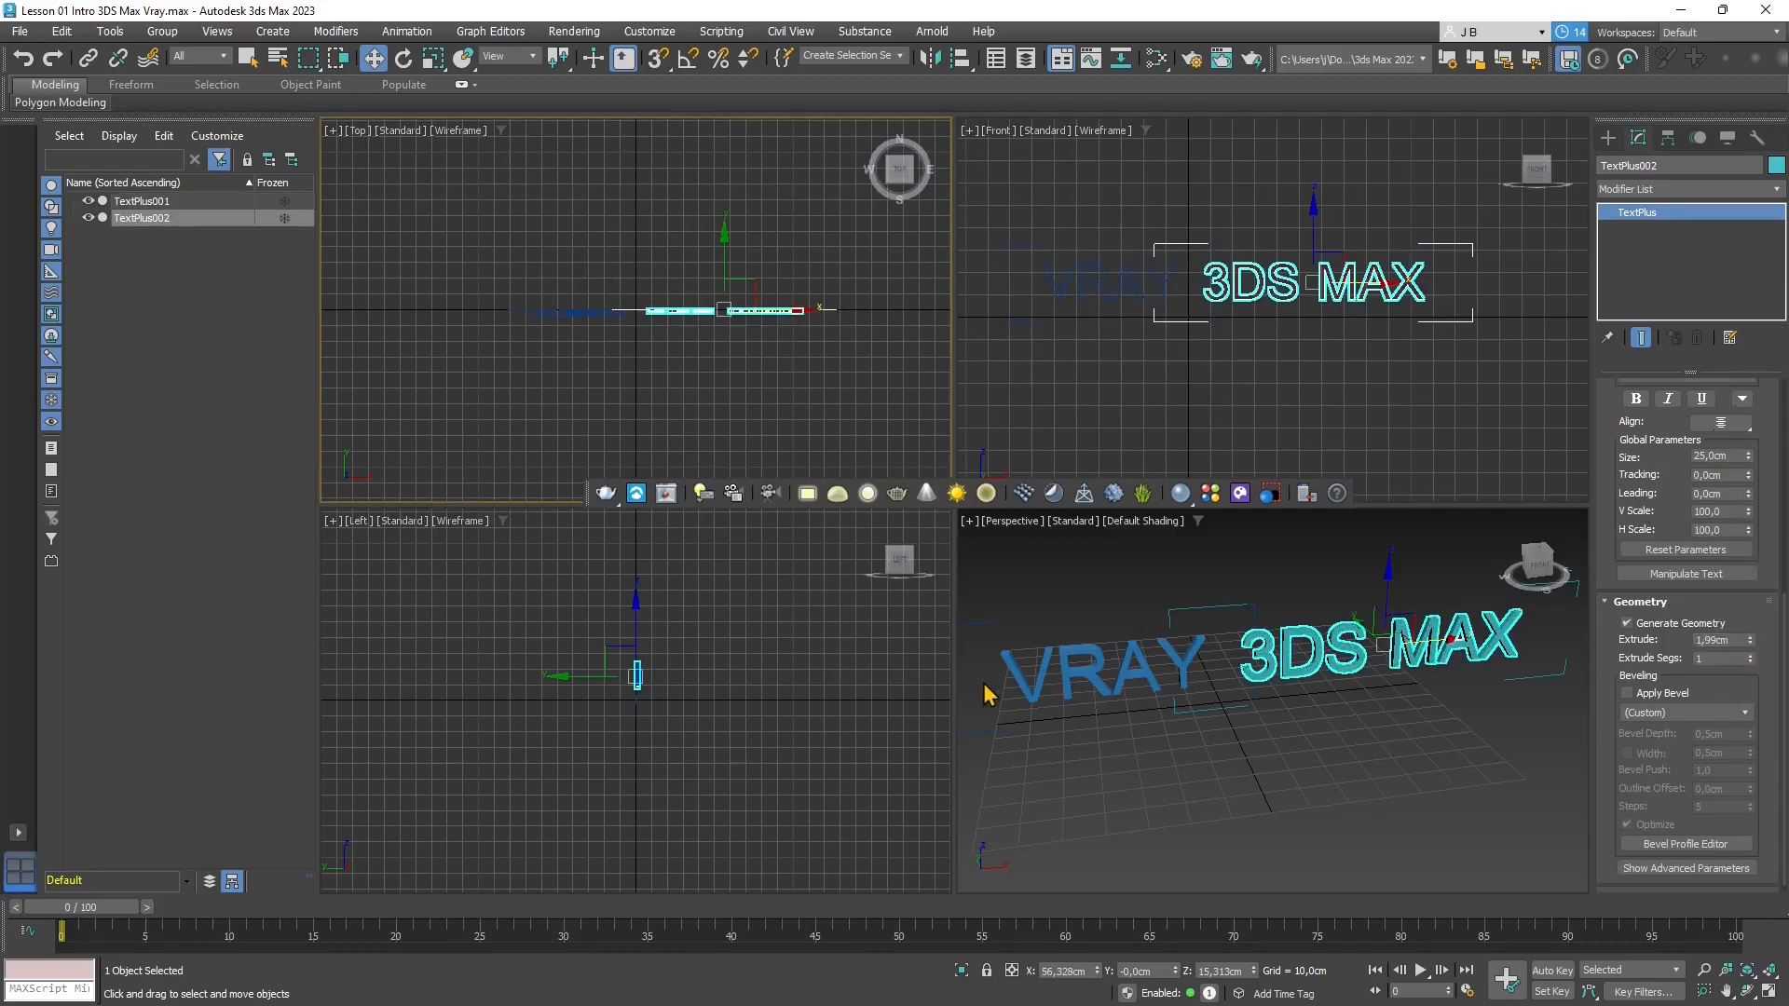
# Apply a bevel to the extruded VRAY text
pyautogui.click(1114, 685)
pyautogui.click(1194, 647)
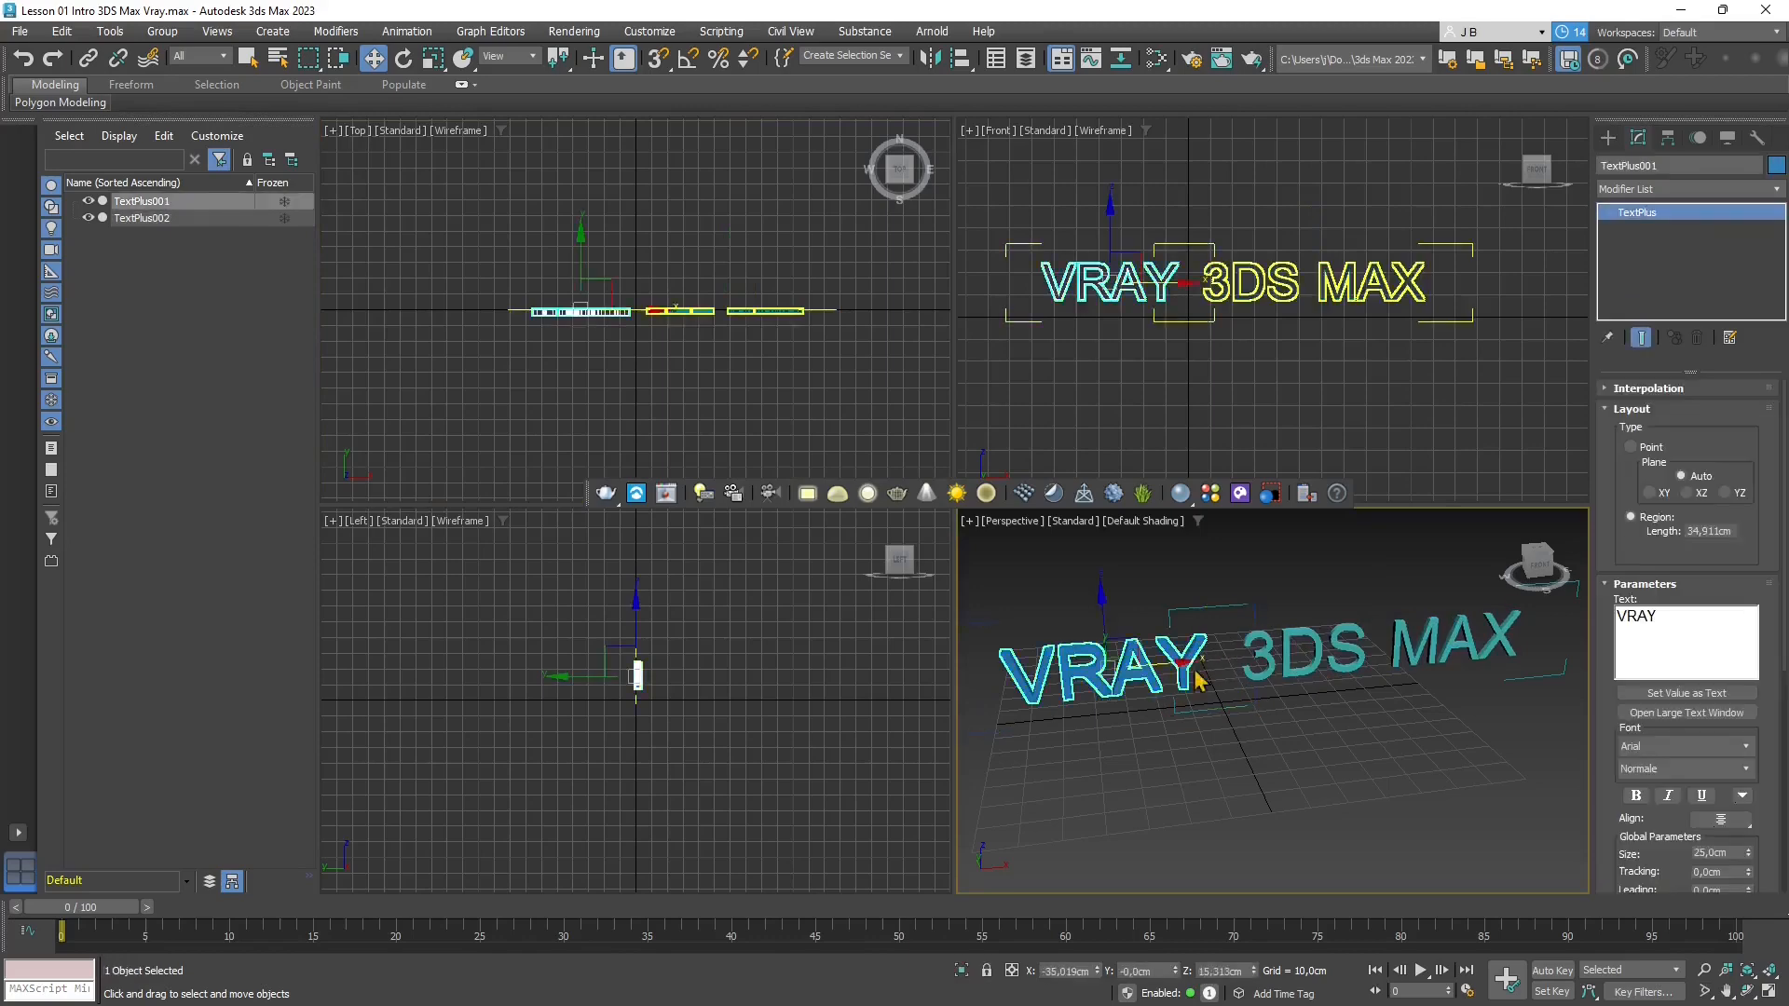
pyautogui.scroll(4, 1198, 676)
pyautogui.moveTo(1277, 718); pyautogui.dragTo(1355, 693, button='middle')
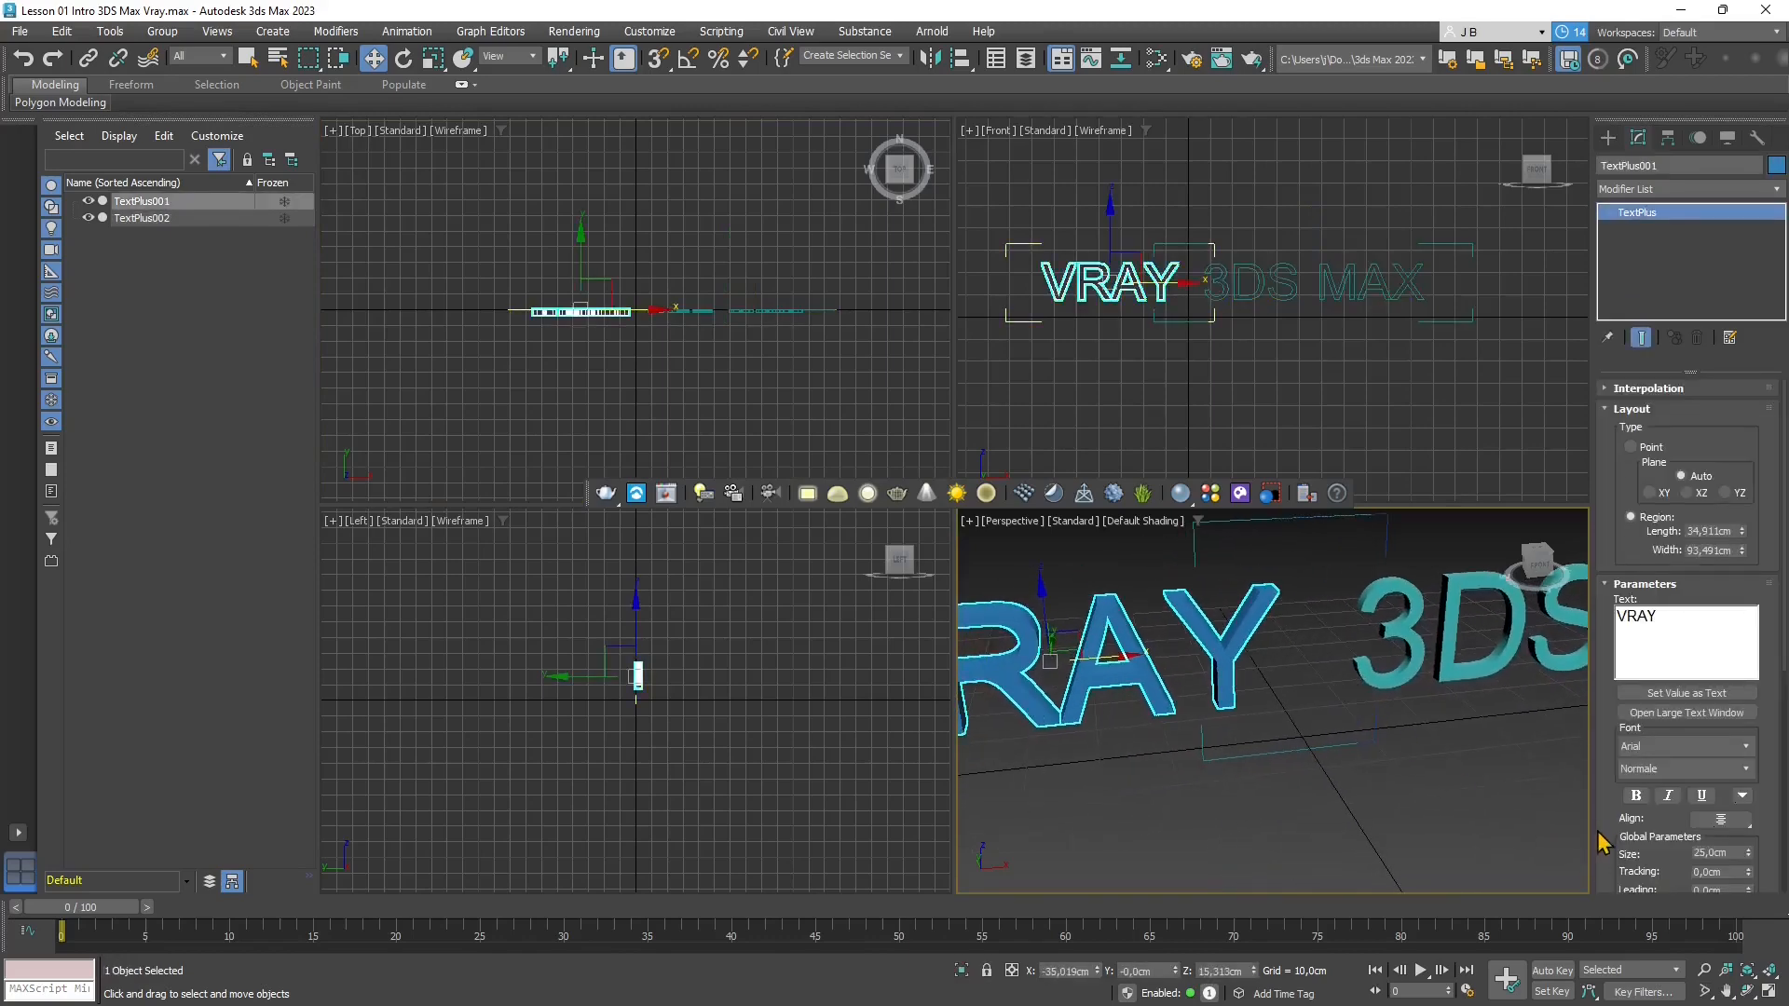
pyautogui.scroll(-5, 1710, 522)
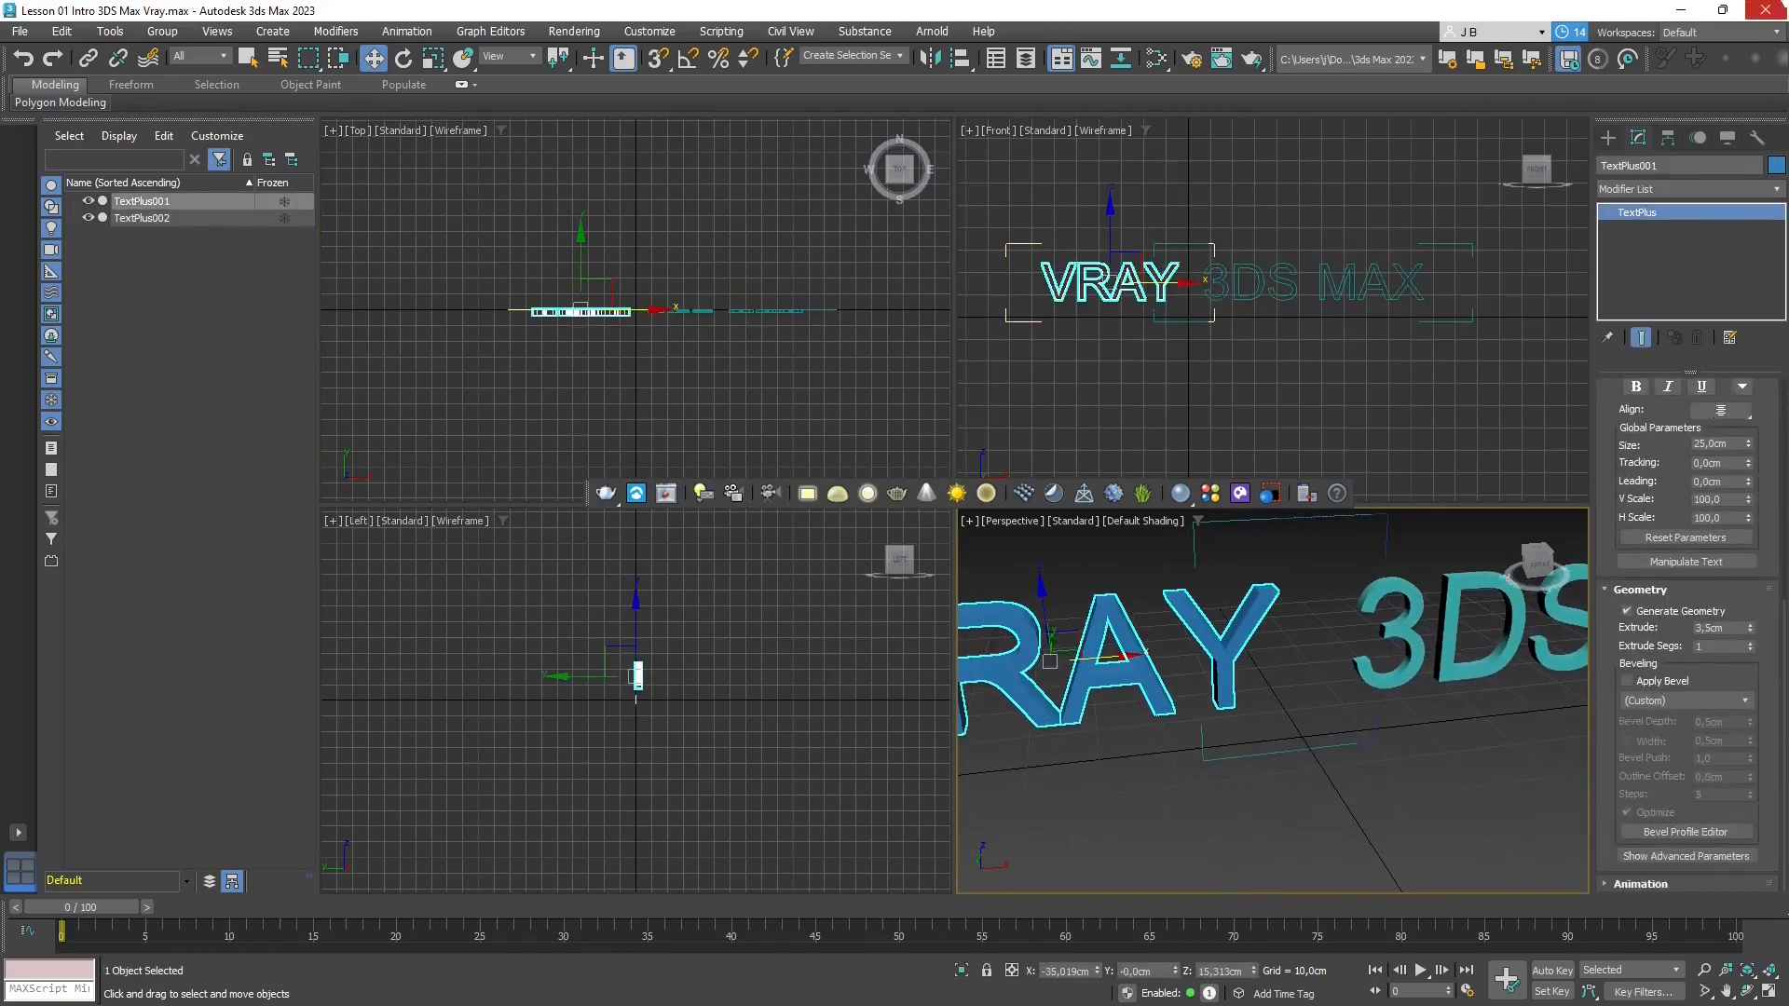
pyautogui.click(1627, 681)
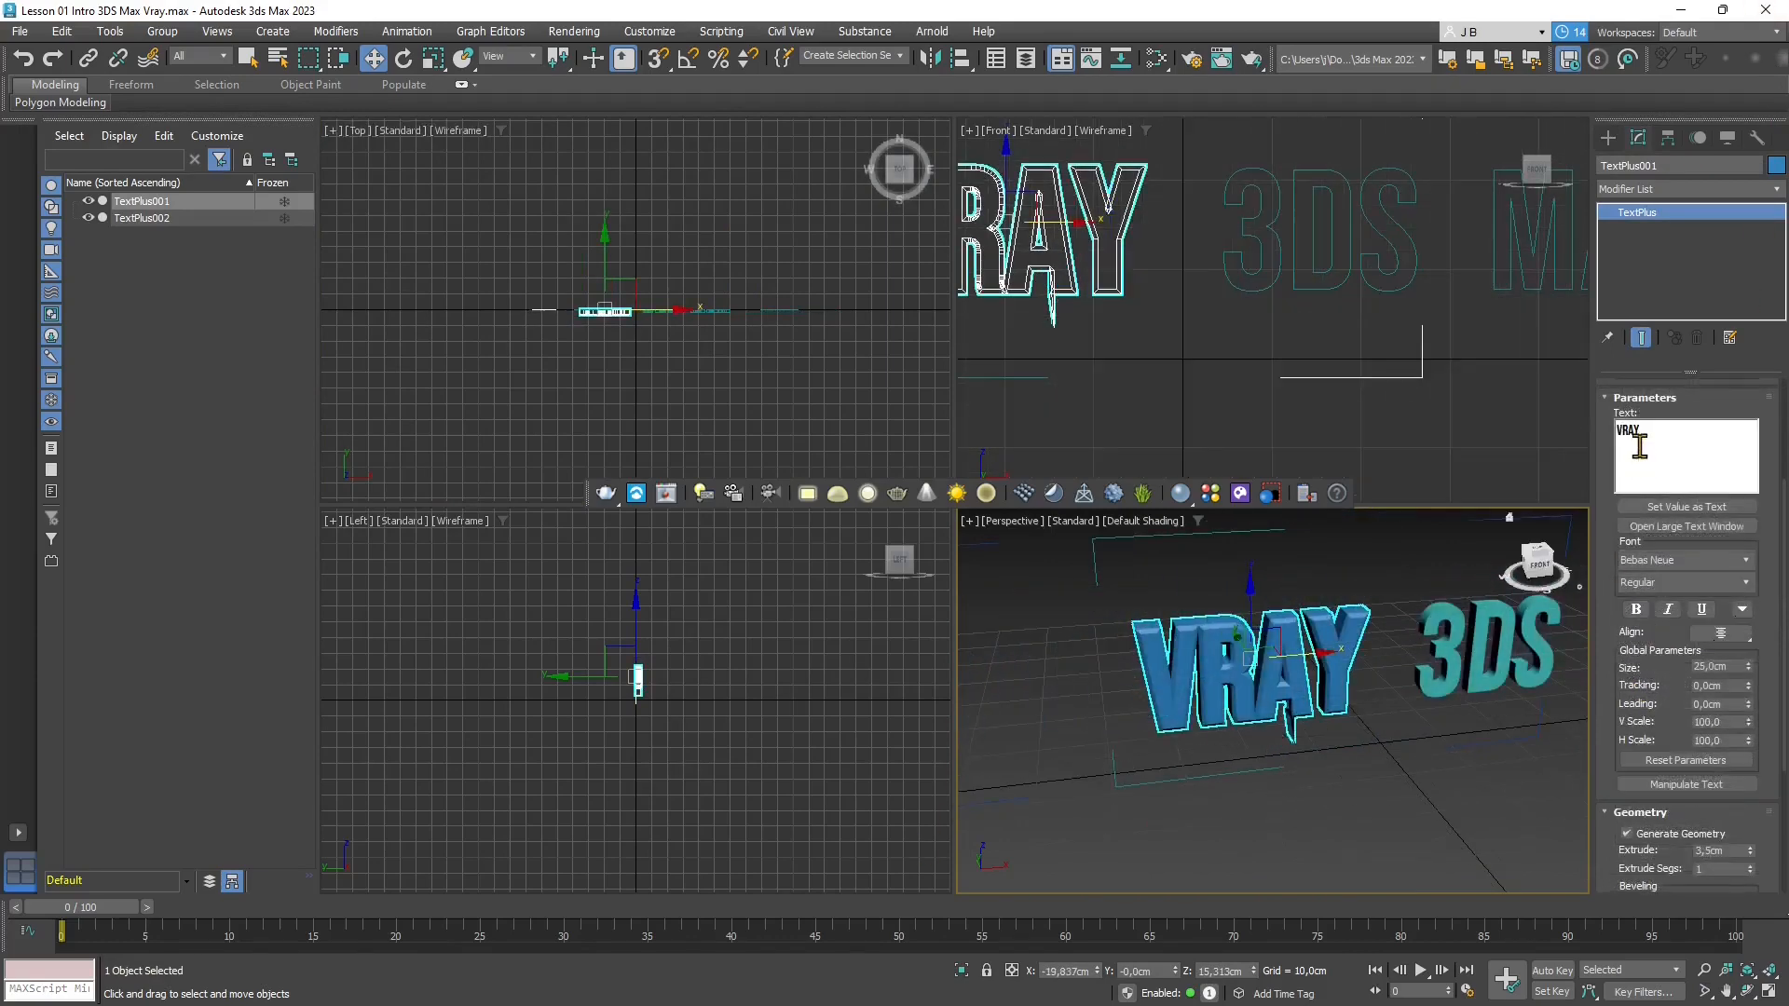
# Check the fonts available for the VRAY text without choosing another one, and inspect its bevelled letters from several angles
pyautogui.click(1651, 564)
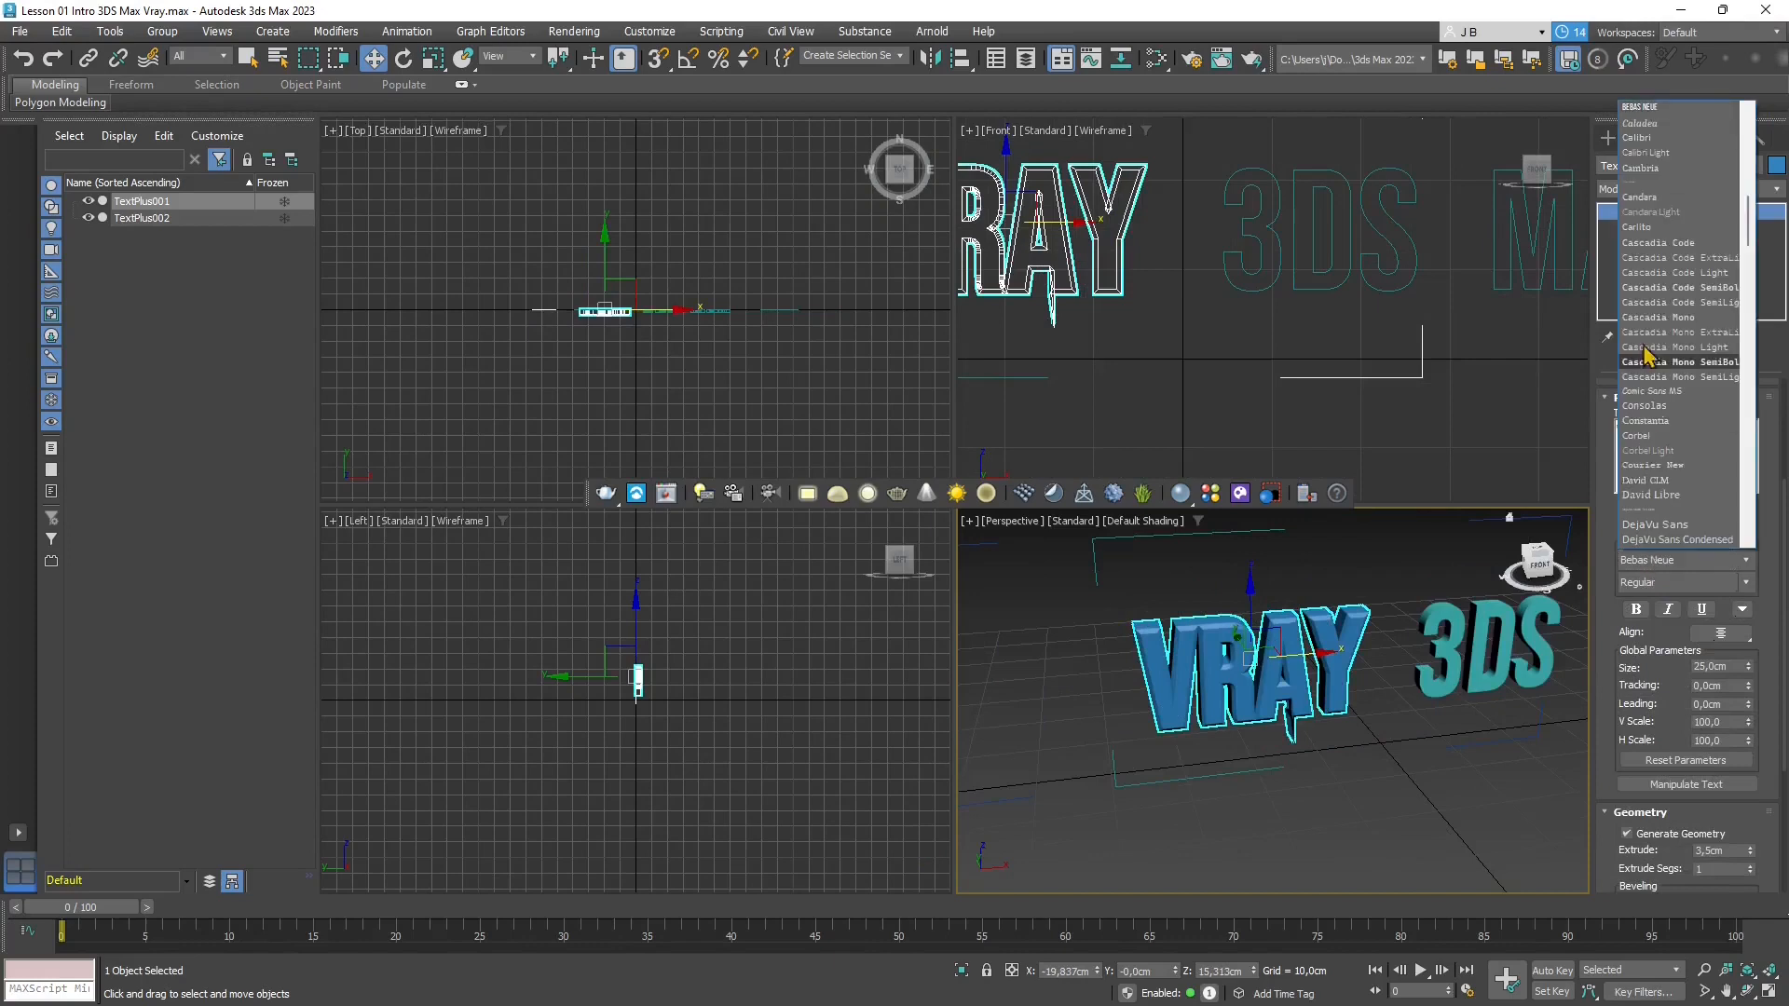
pyautogui.click(1625, 14)
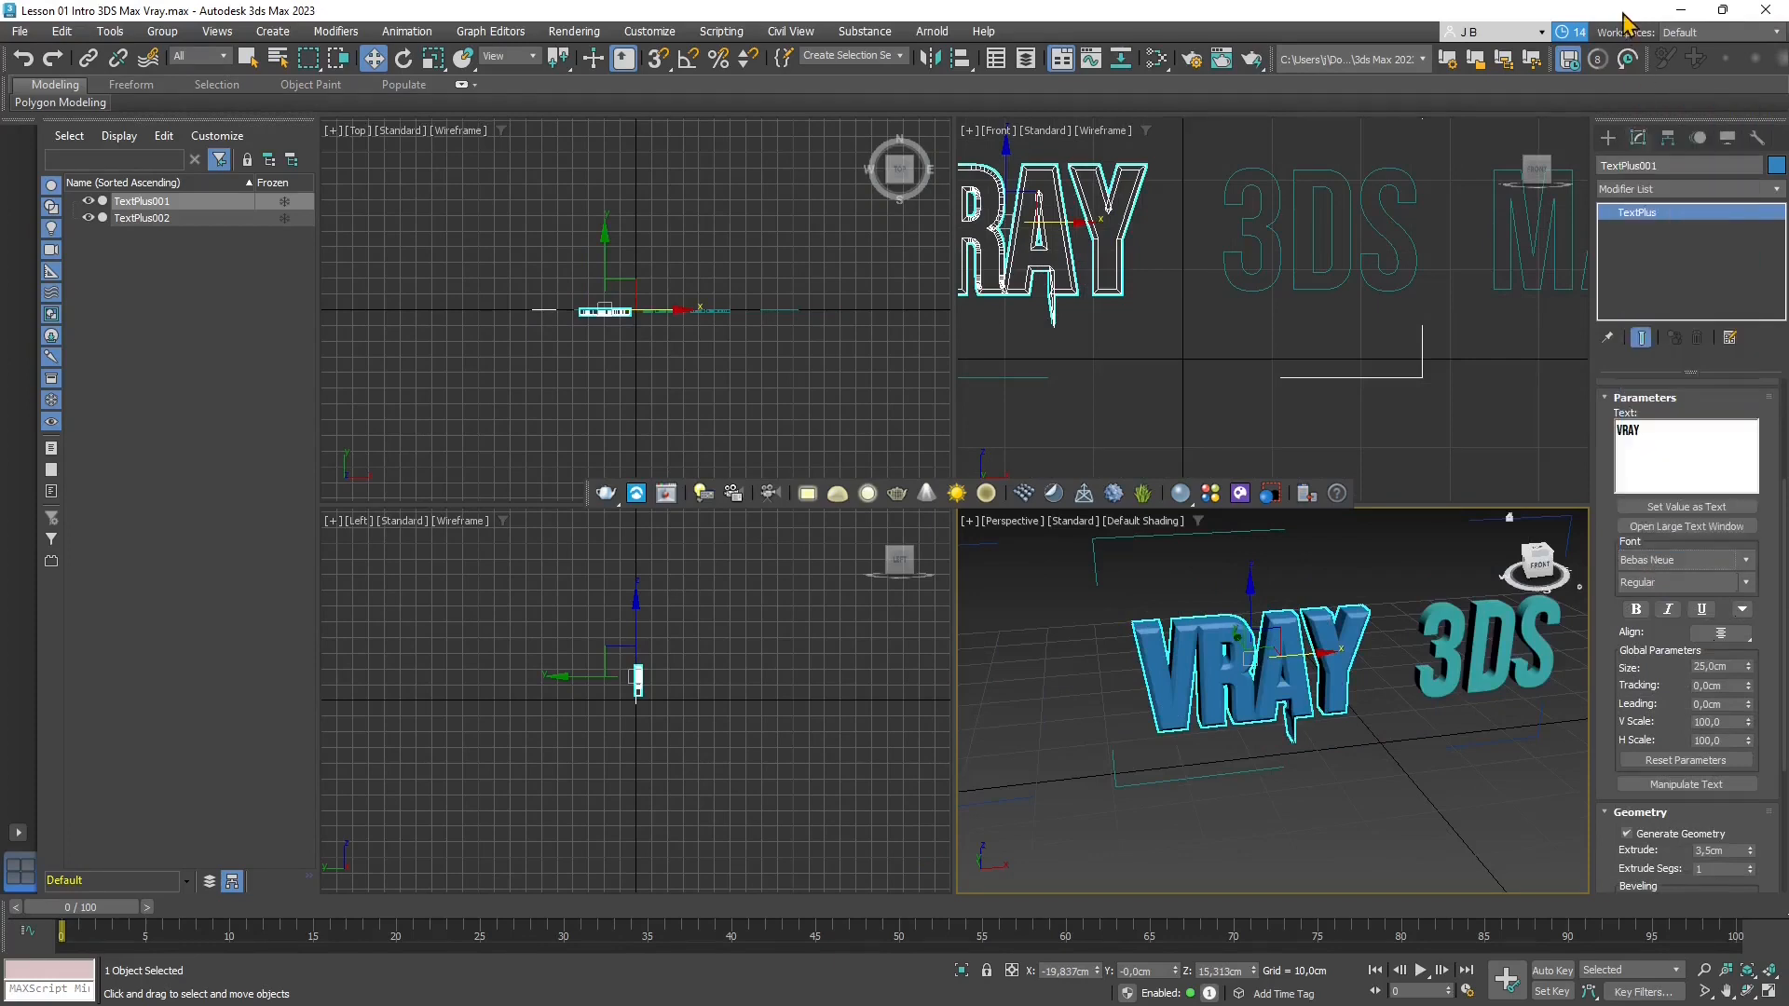
pyautogui.moveTo(1358, 672)
pyautogui.keyDown('alt'); pyautogui.mouseDown(button='middle')
pyautogui.moveTo(1324, 673)
pyautogui.moveTo(1363, 668)
pyautogui.mouseUp(button='middle'); pyautogui.keyUp('alt')
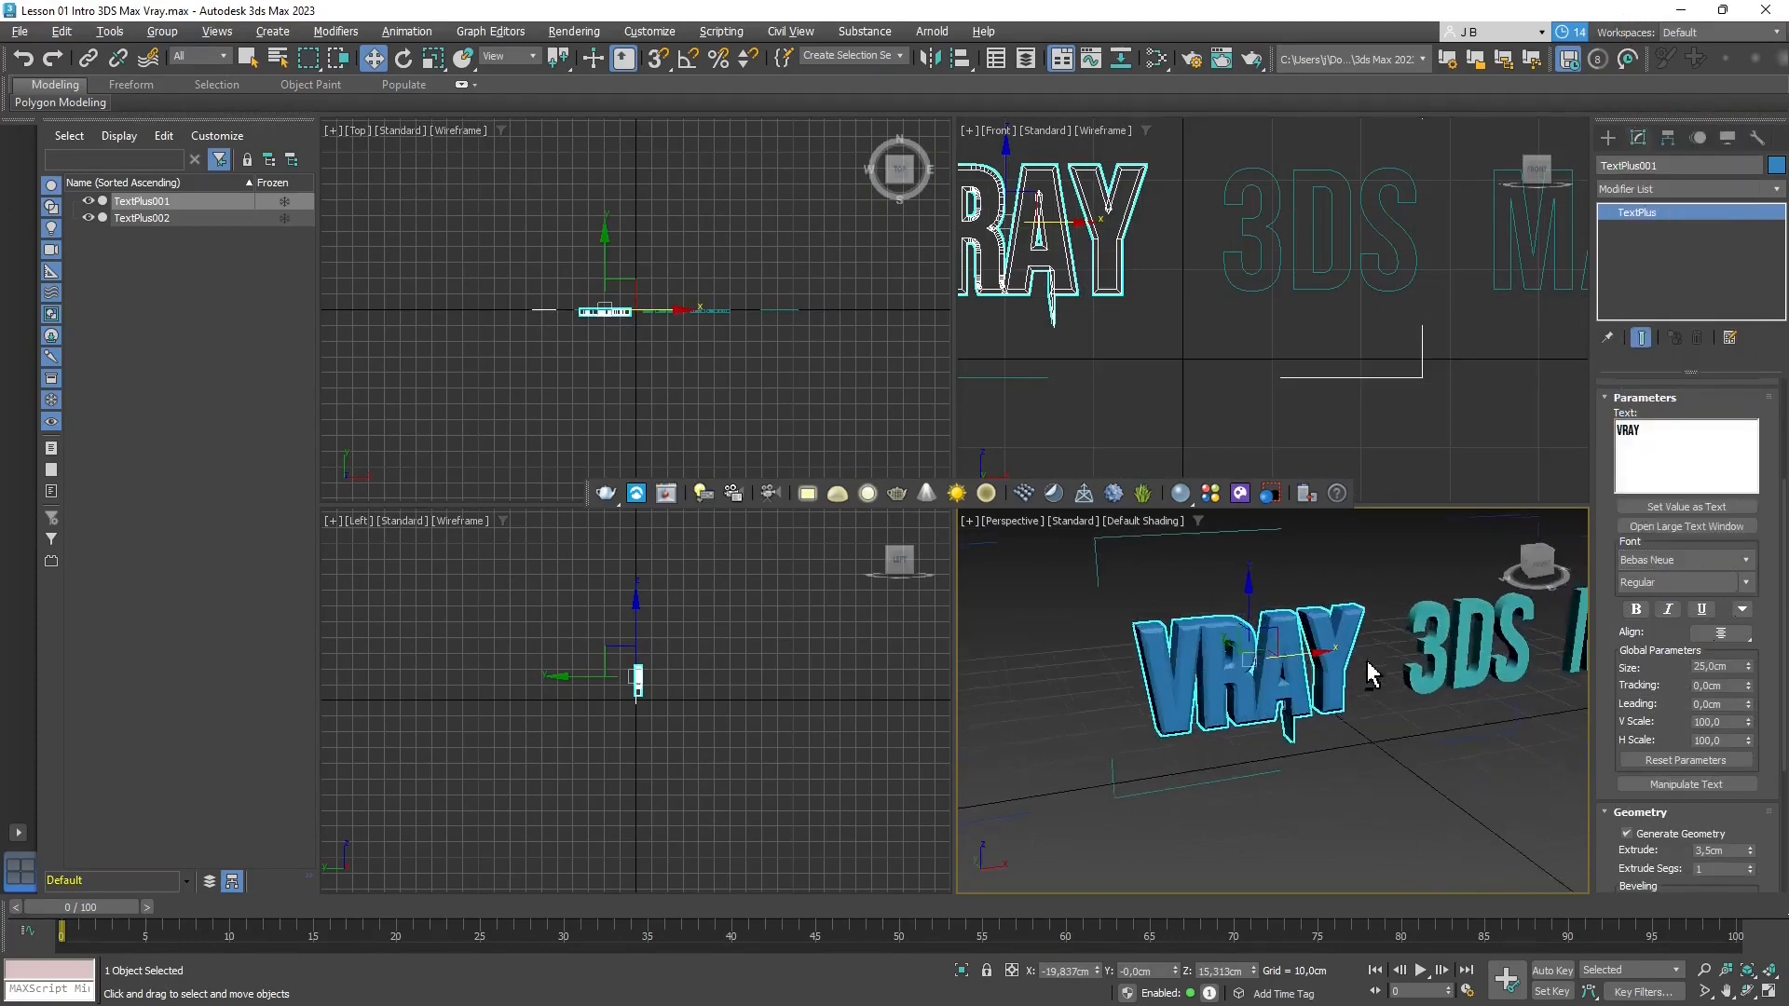
pyautogui.scroll(4, 1364, 668)
pyautogui.keyDown('alt'); pyautogui.moveTo(1250, 784); pyautogui.dragTo(1258, 777, button='middle'); pyautogui.keyUp('alt')
pyautogui.scroll(-4, 1258, 777)
pyautogui.scroll(4, 1367, 775)
pyautogui.scroll(-2, 1370, 786)
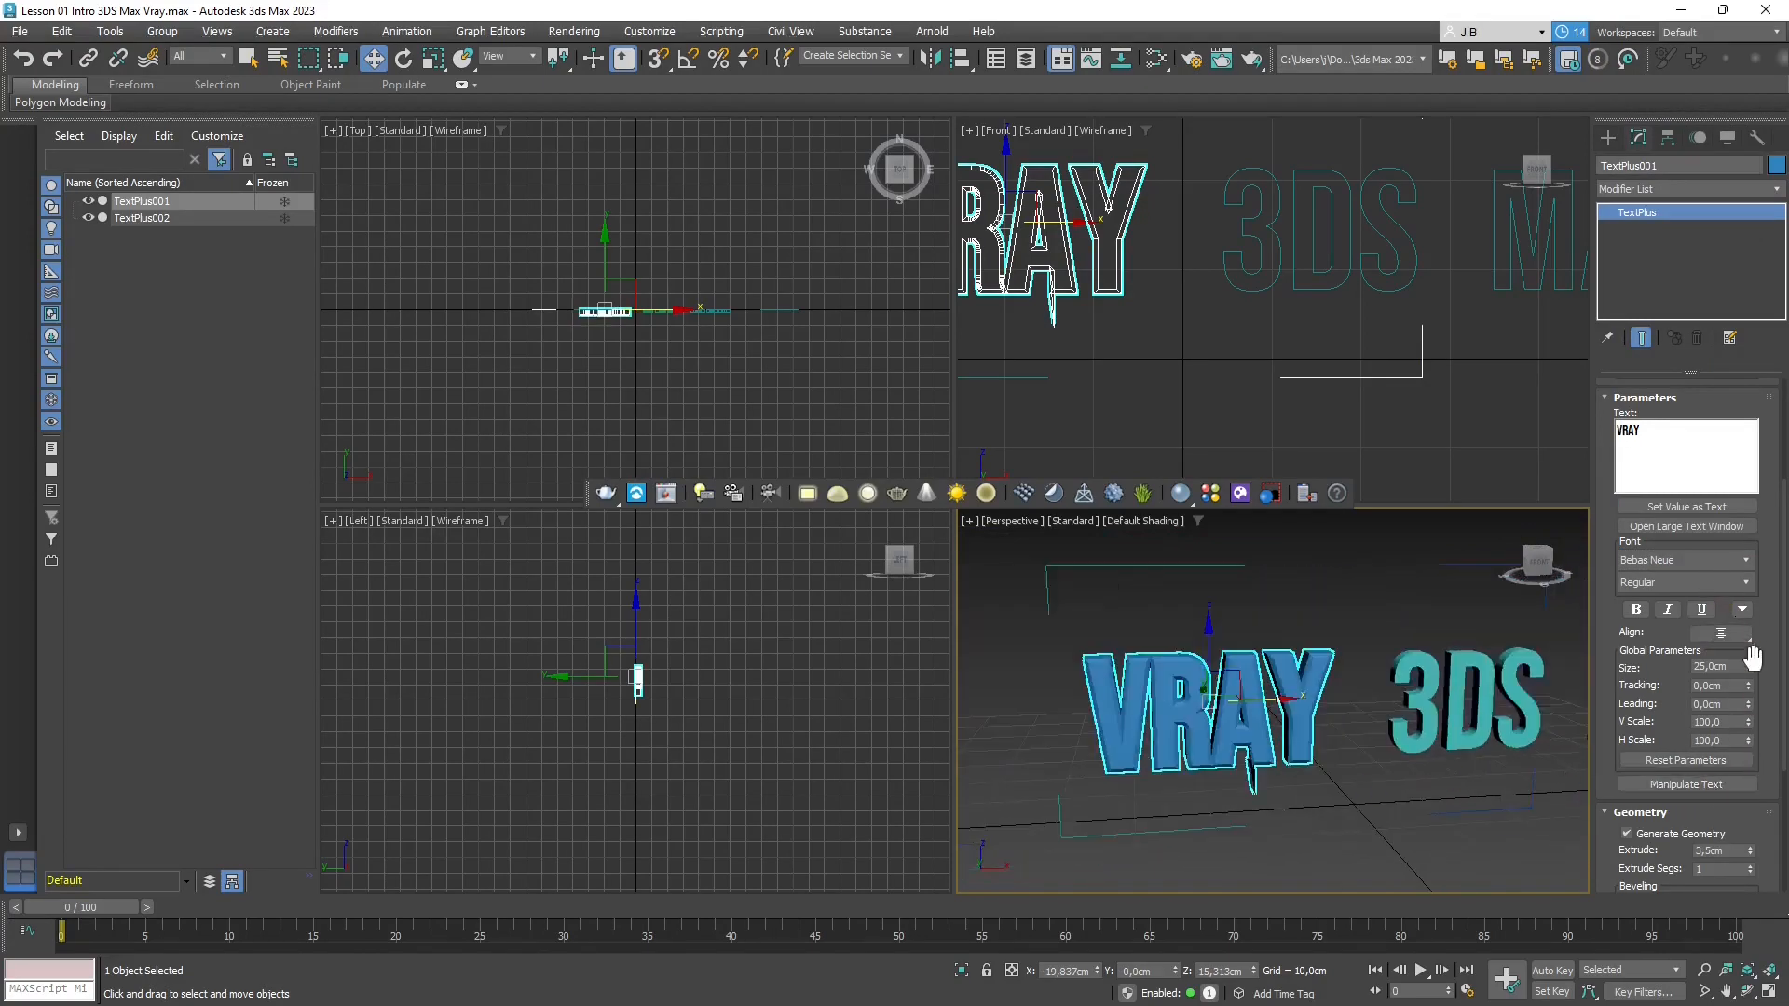
# Reduce the VRAY text's extrusion to 2.205 cm
pyautogui.scroll(-3, 1747, 755)
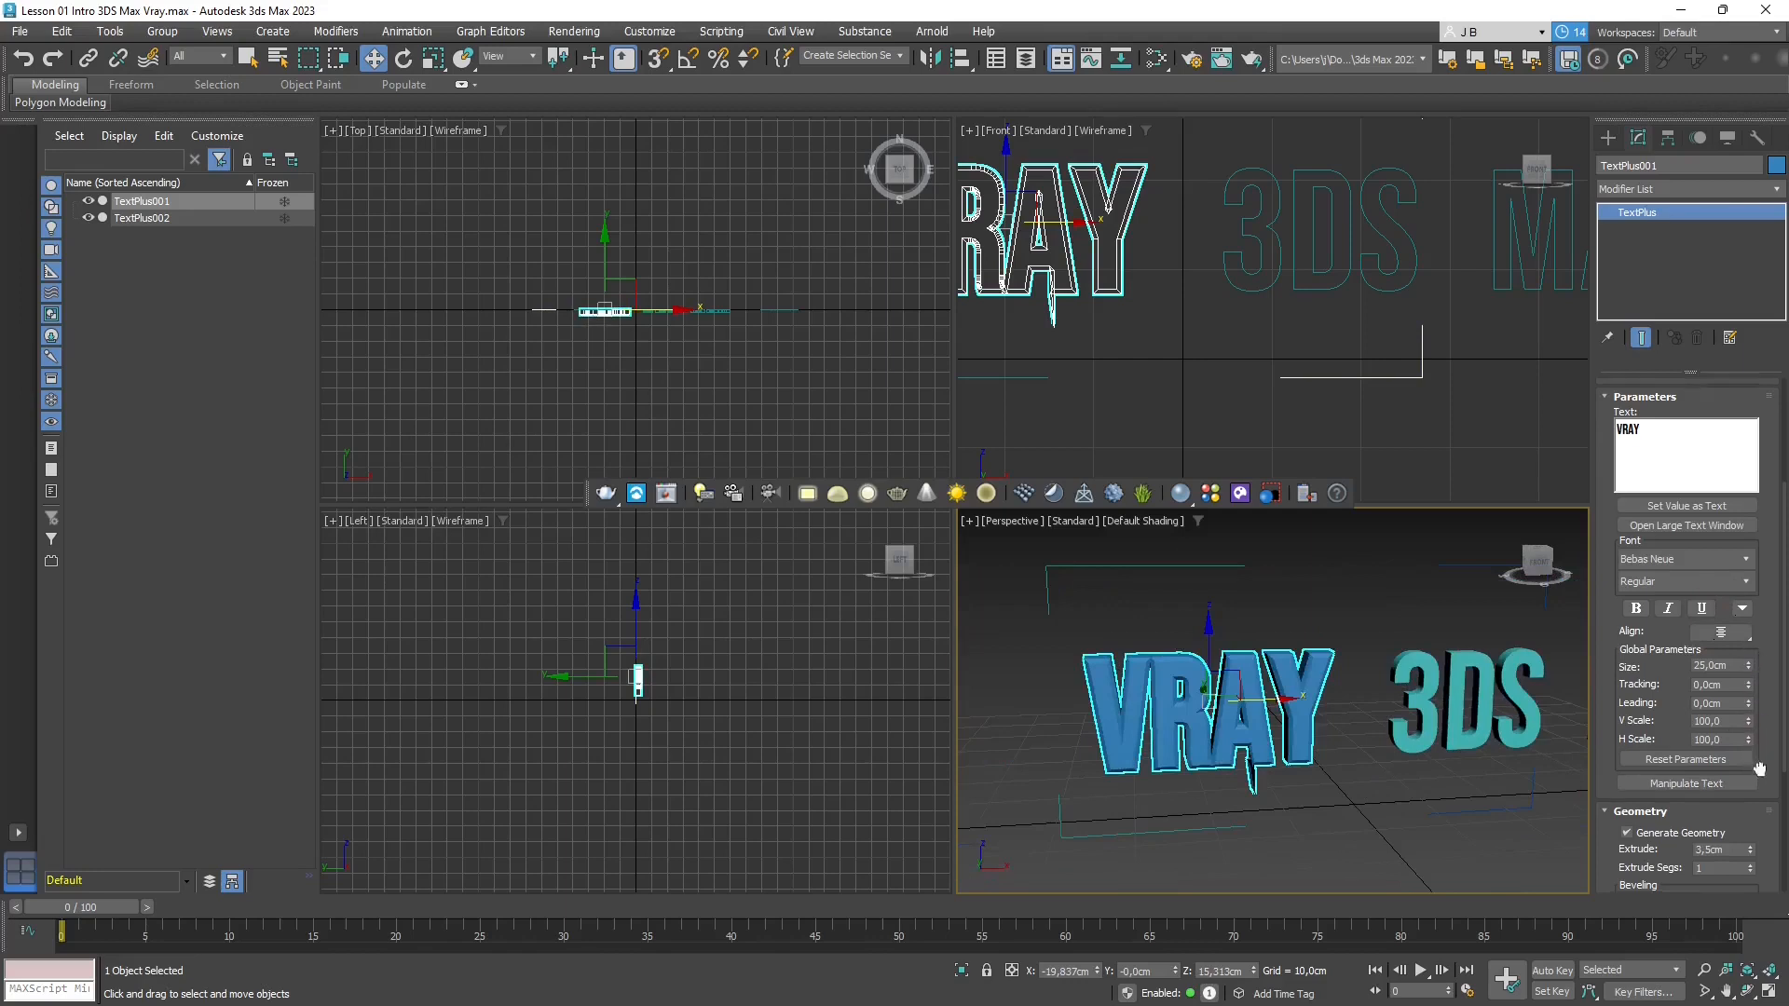
pyautogui.moveTo(1750, 632)
pyautogui.mouseDown()
pyautogui.moveTo(1763, 677)
pyautogui.moveTo(1759, 661)
pyautogui.mouseUp()
pyautogui.scroll(5, 1304, 736)
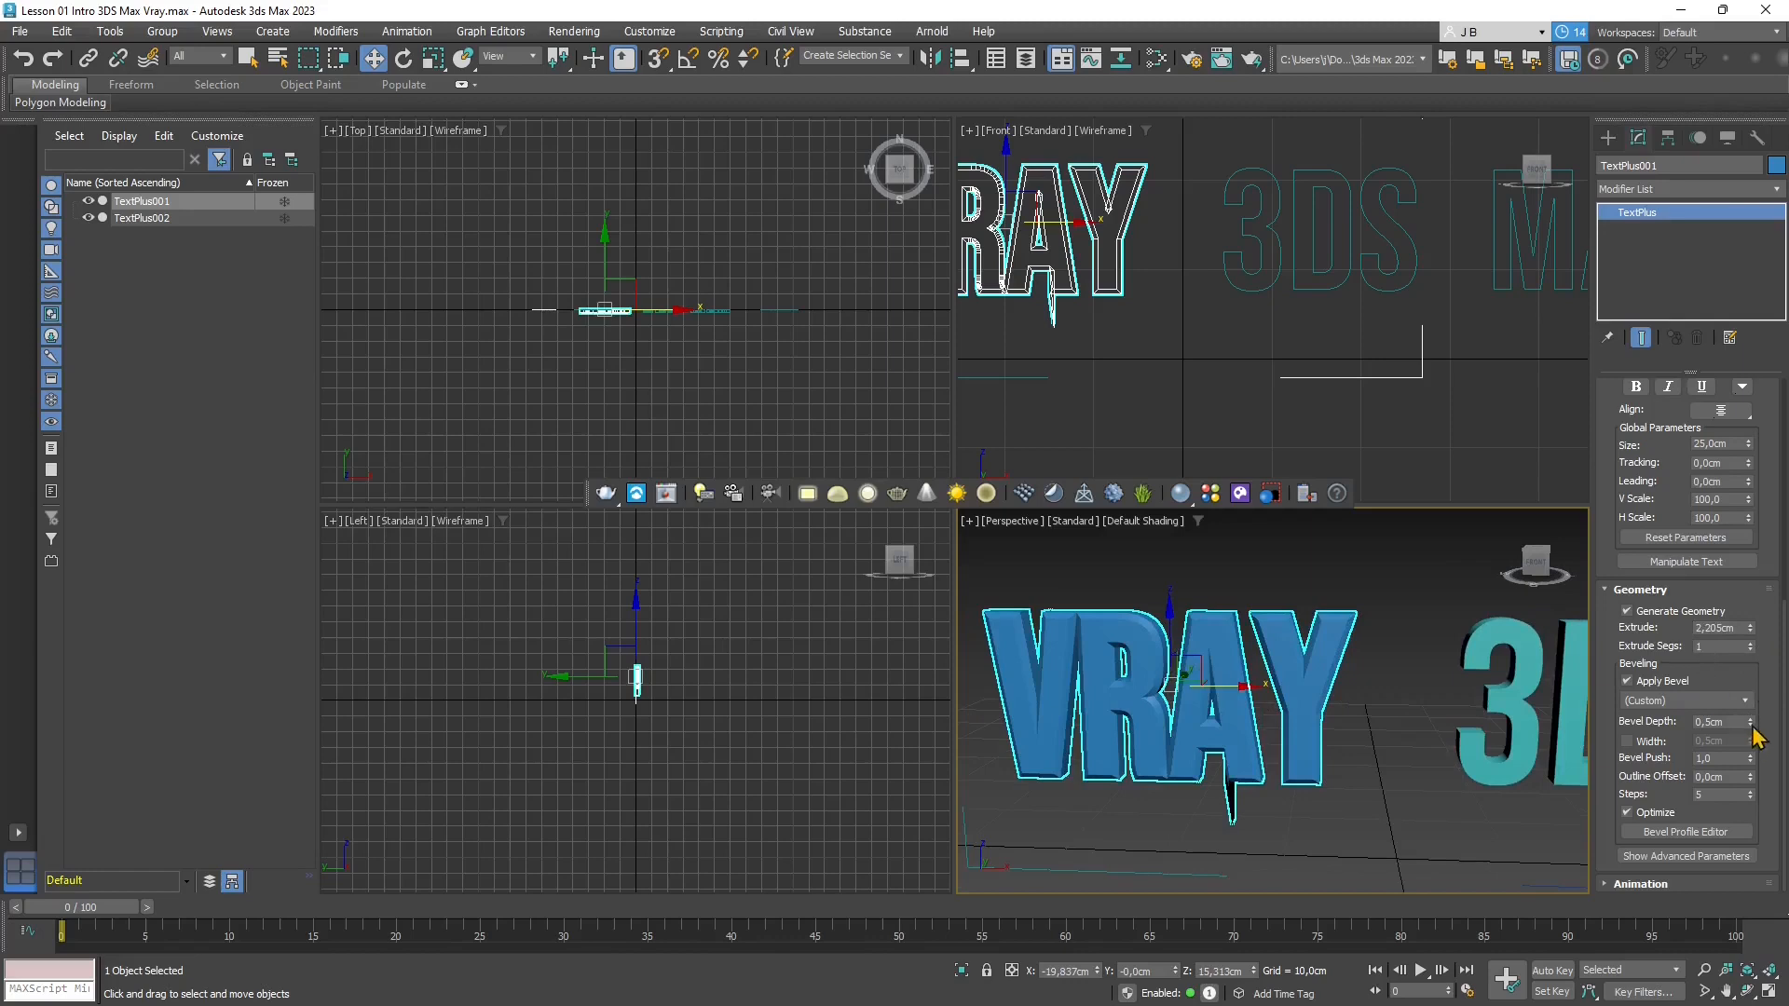
# Set the VRAY text's bevel depth to 0.28 cm and try a bevel width of 0.5 cm
pyautogui.moveTo(1750, 725)
pyautogui.mouseDown()
pyautogui.moveTo(1757, 768)
pyautogui.moveTo(1760, 745)
pyautogui.mouseUp()
pyautogui.keyDown('alt'); pyautogui.moveTo(1242, 775); pyautogui.dragTo(1258, 787, button='middle'); pyautogui.keyUp('alt')
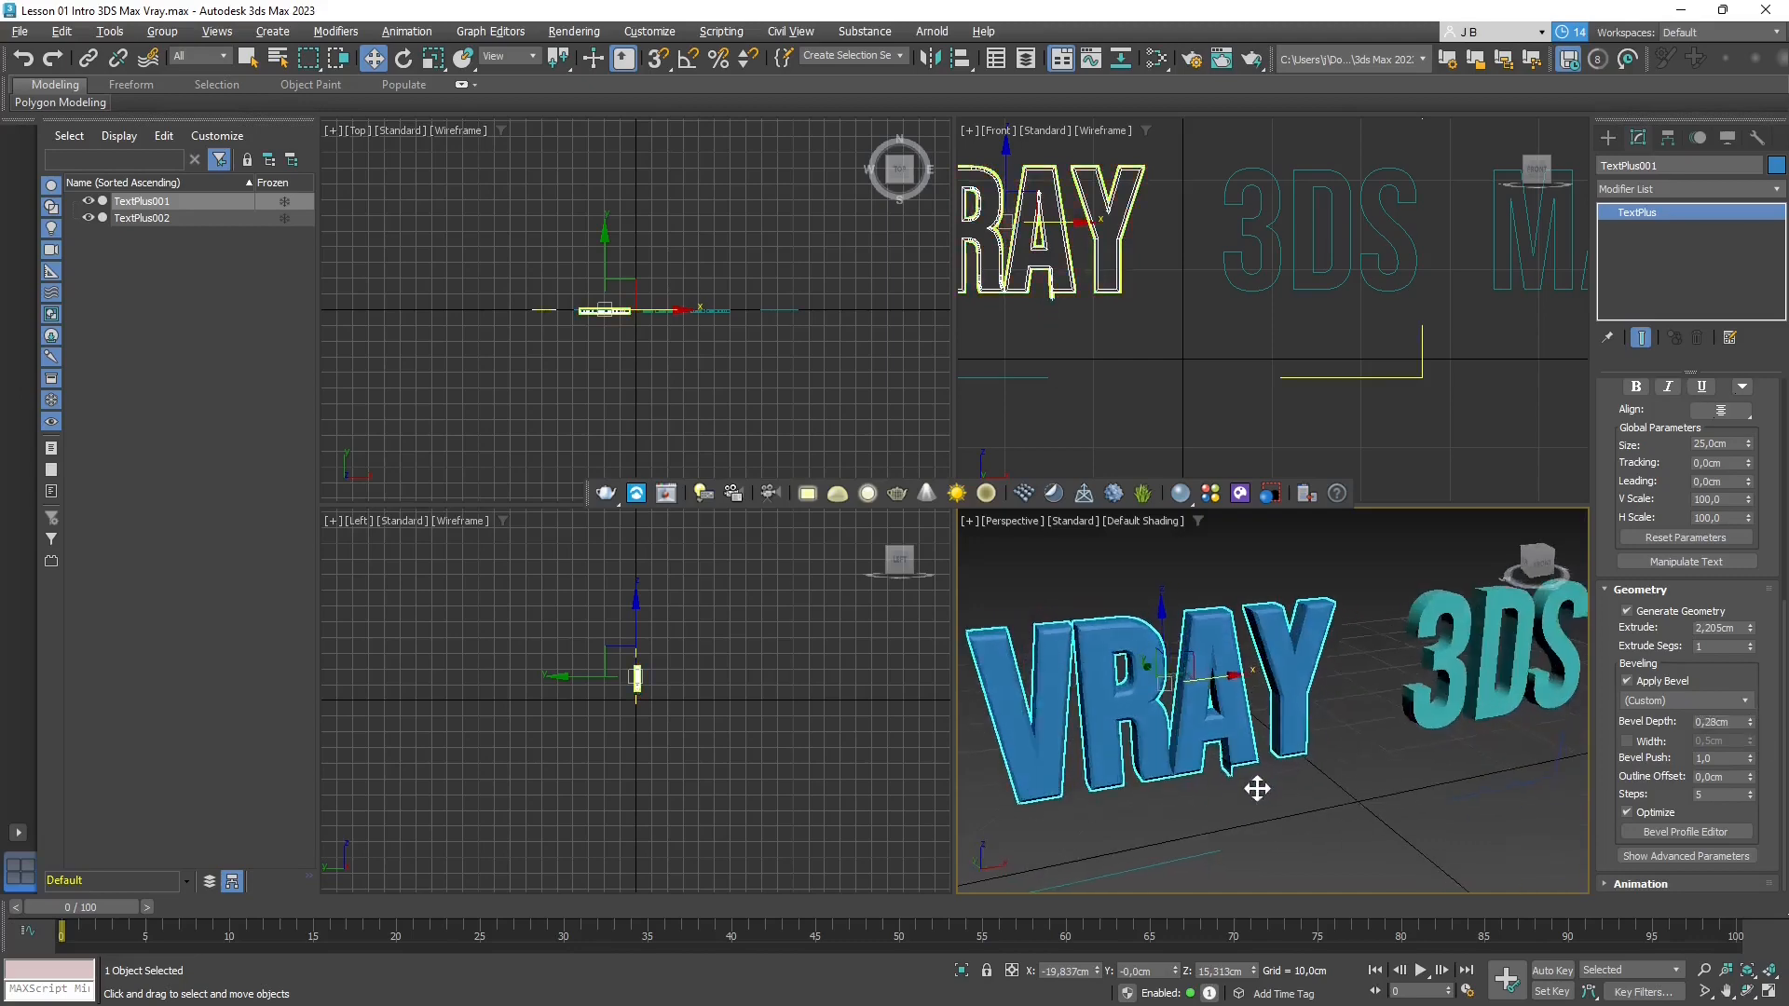
pyautogui.scroll(4, 1110, 641)
pyautogui.keyDown('alt'); pyautogui.moveTo(1117, 655); pyautogui.dragTo(1528, 723, button='middle'); pyautogui.keyUp('alt')
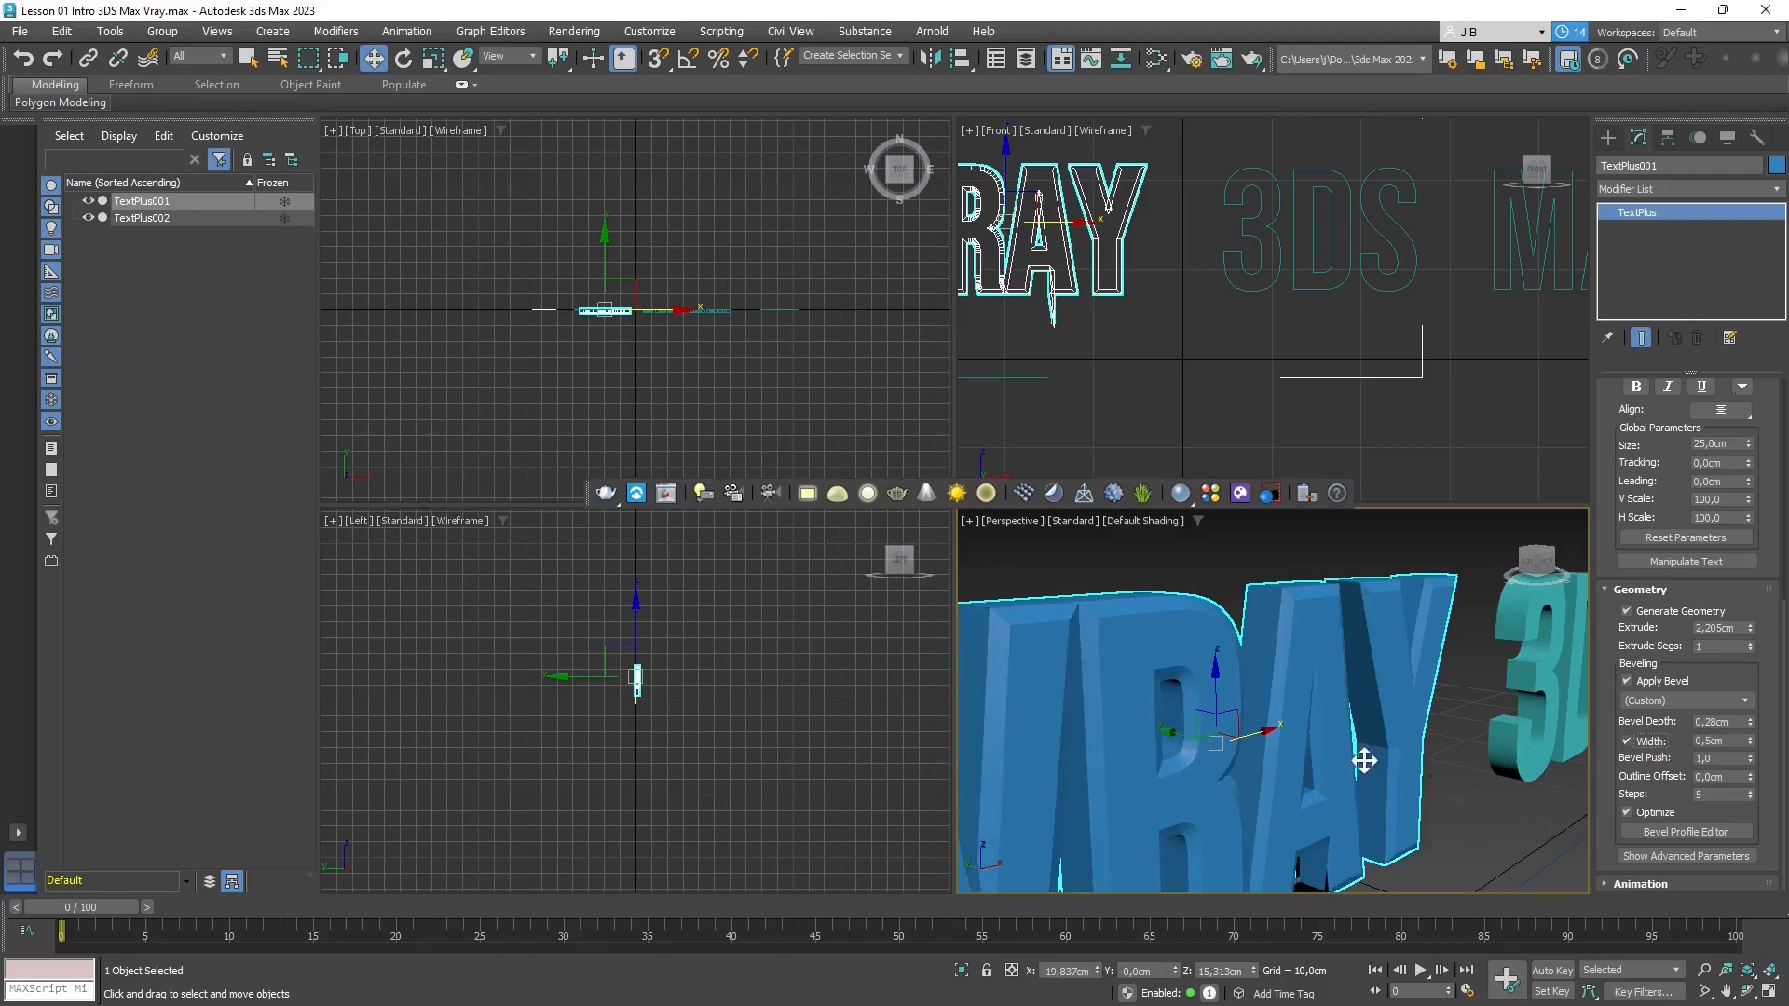
pyautogui.keyDown('alt'); pyautogui.moveTo(1397, 775); pyautogui.dragTo(1381, 771, button='middle'); pyautogui.keyUp('alt')
pyautogui.scroll(-3, 1382, 771)
pyautogui.keyDown('alt'); pyautogui.moveTo(1485, 823); pyautogui.dragTo(1537, 801, button='middle'); pyautogui.keyUp('alt')
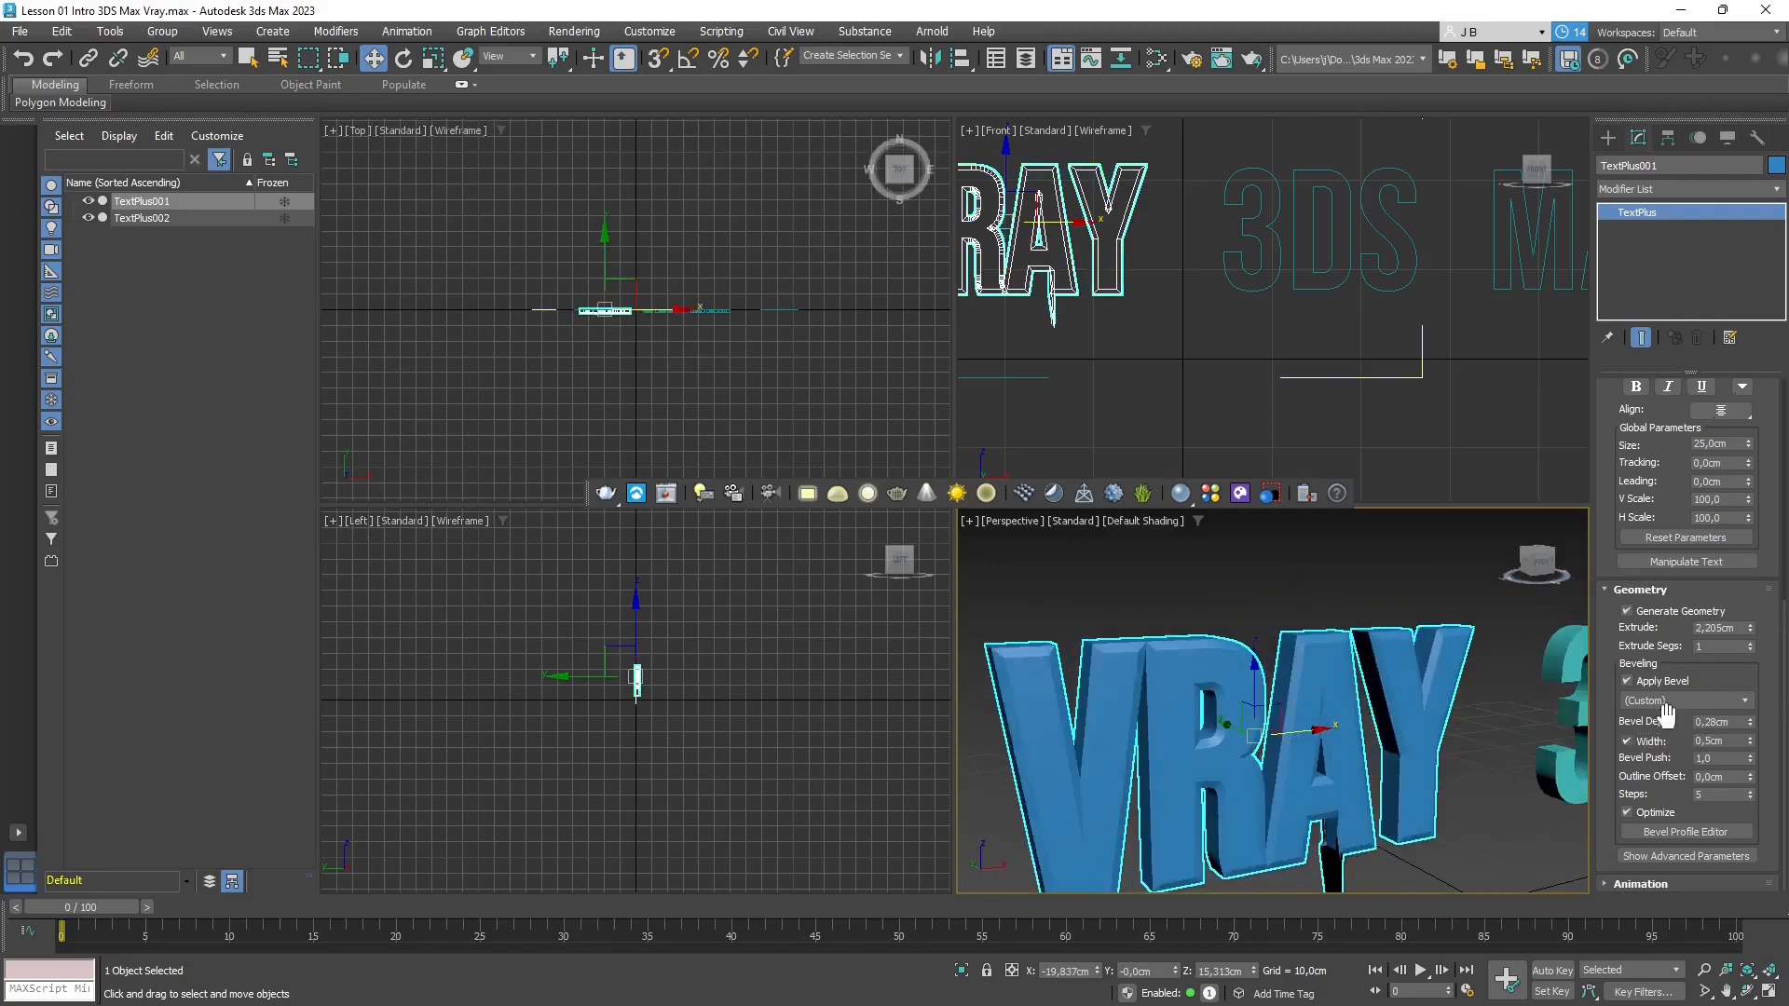
pyautogui.click(1660, 740)
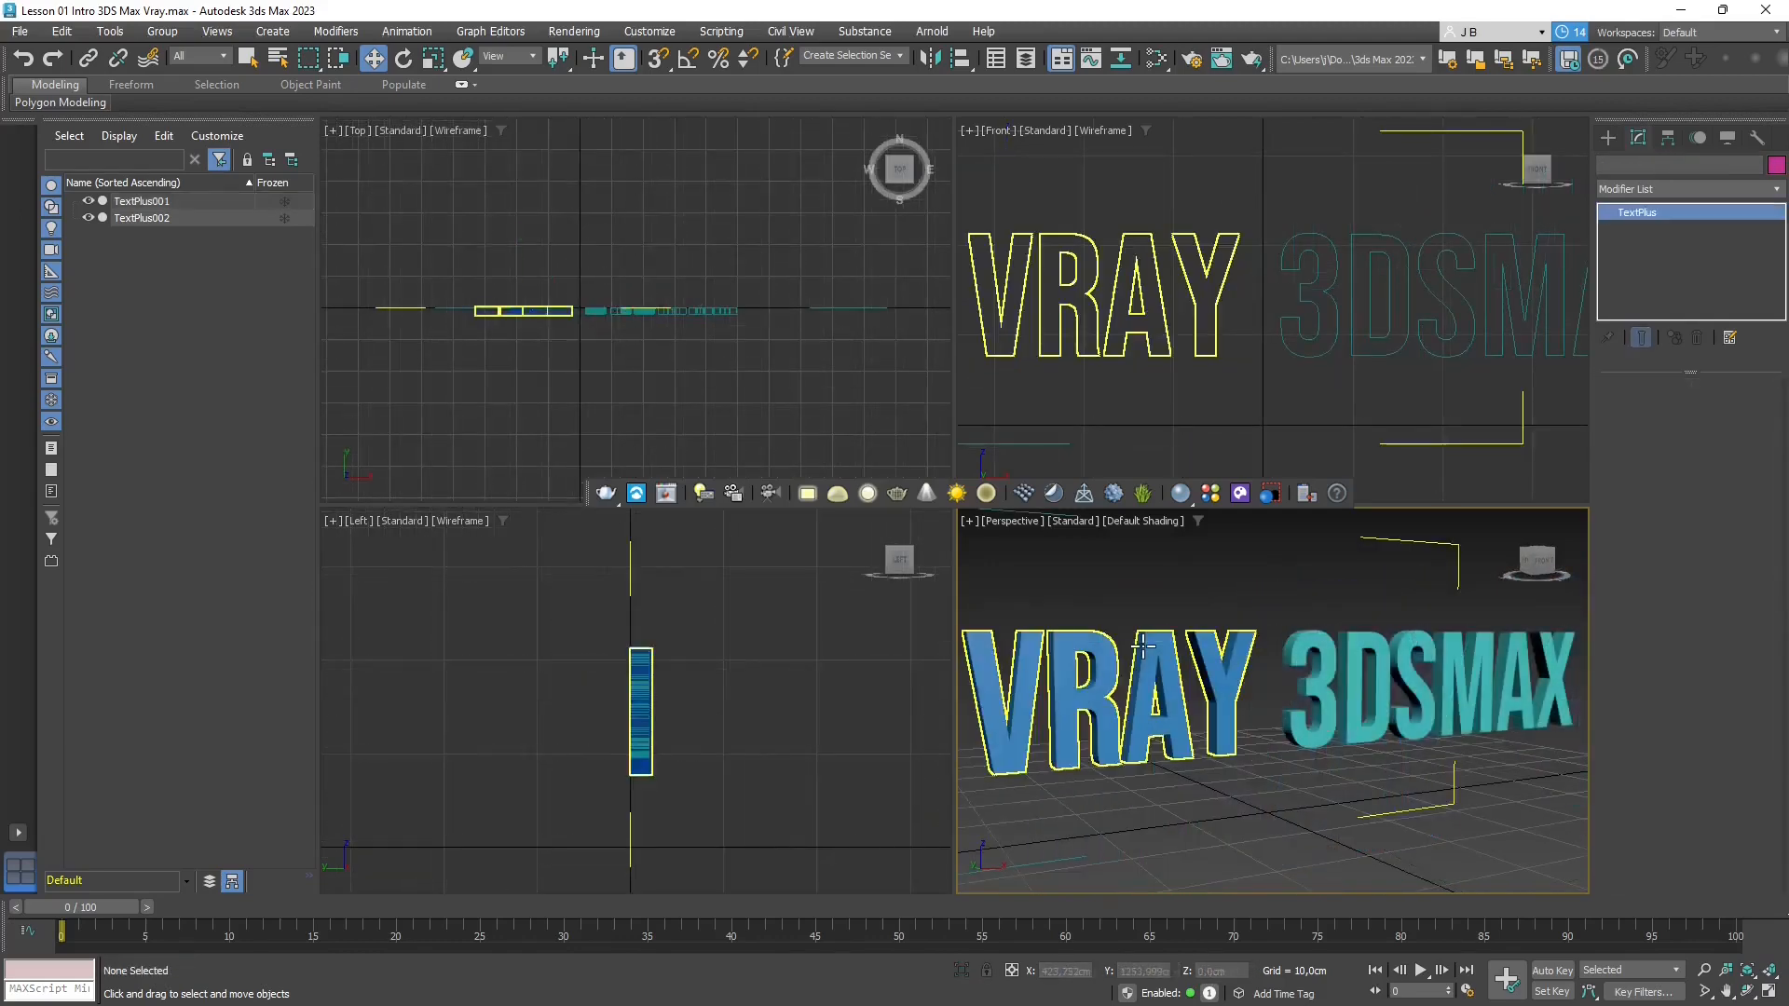
# Convert both the VRAY and 3DSMAX texts to Editable Poly, and clear the selection
pyautogui.click(1142, 644)
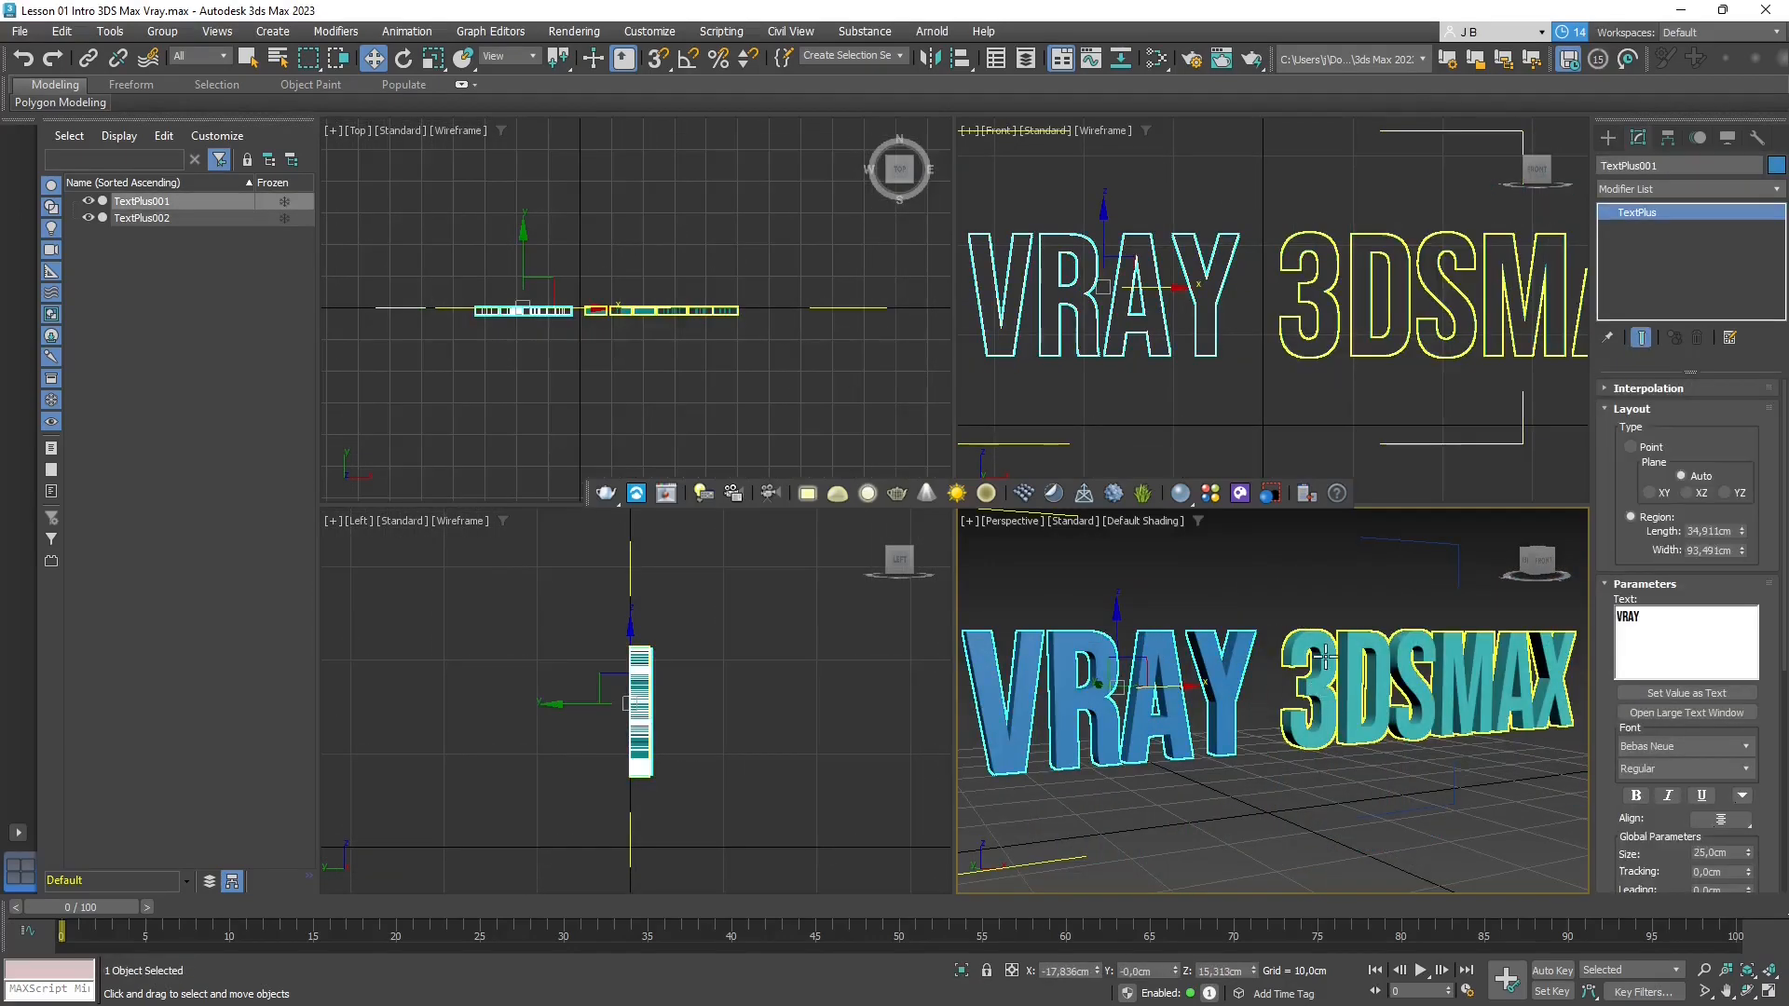
pyautogui.keyDown('ctrl'); pyautogui.click(1314, 639); pyautogui.keyUp('ctrl')
pyautogui.rightClick(1314, 636)
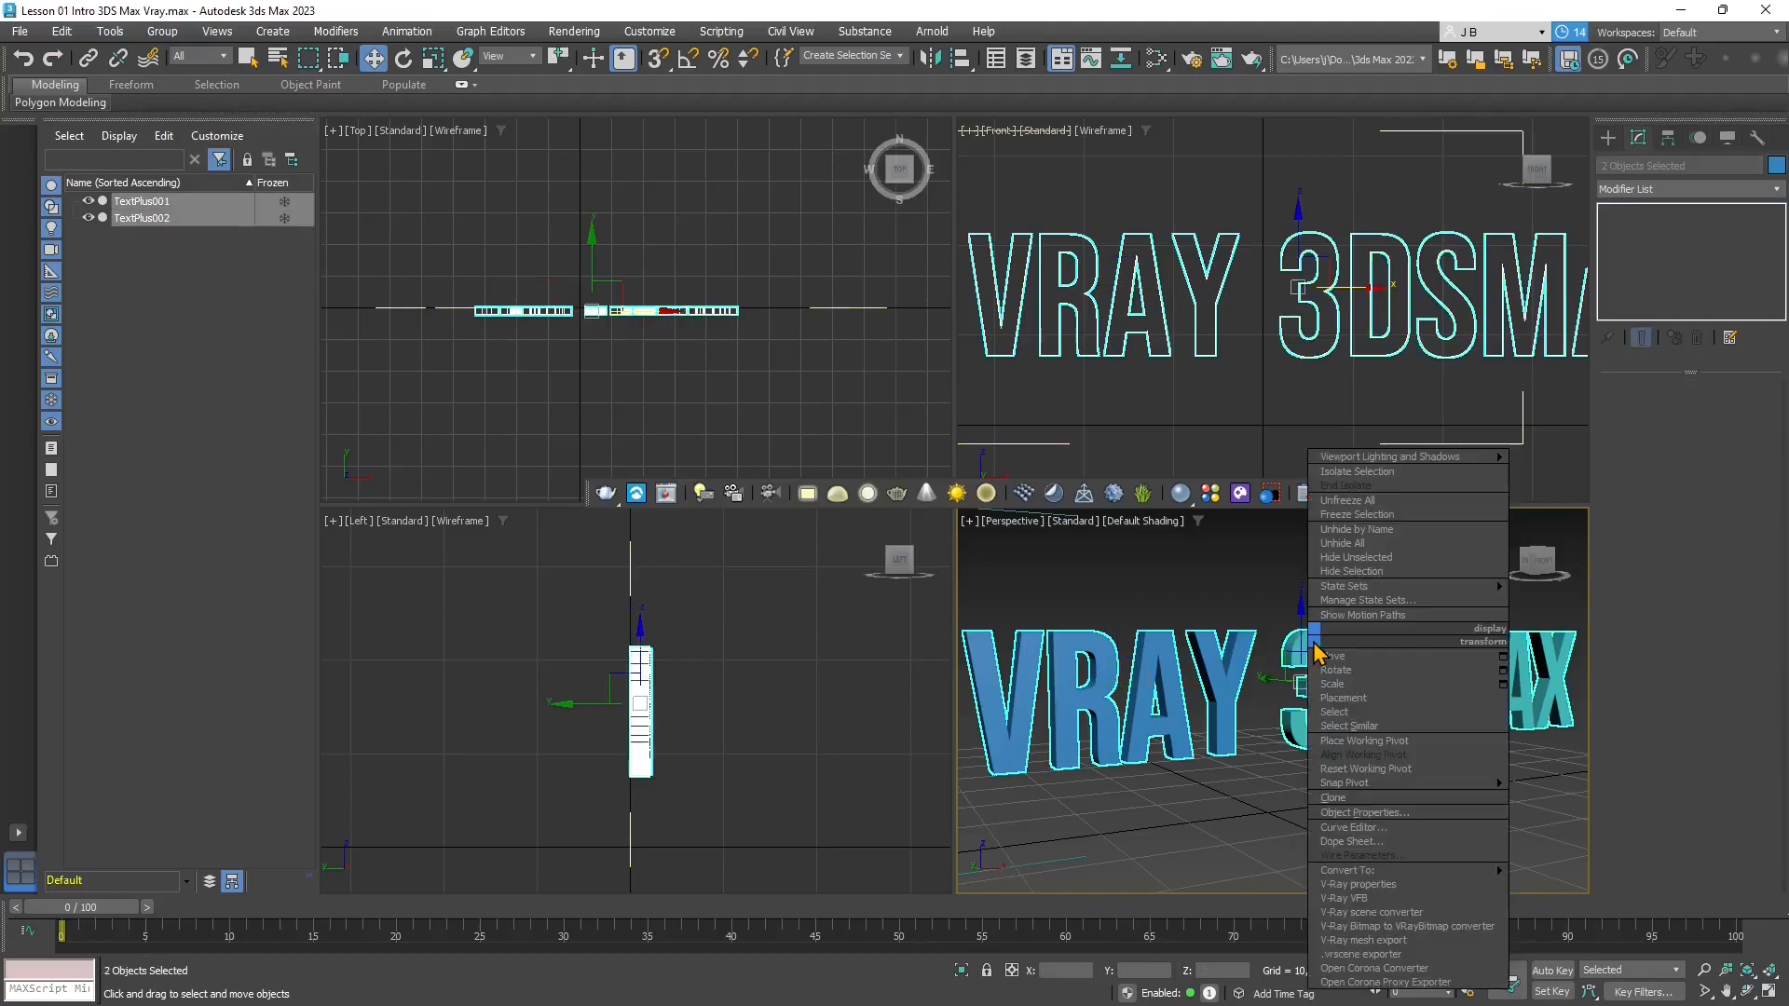
pyautogui.moveTo(1381, 870)
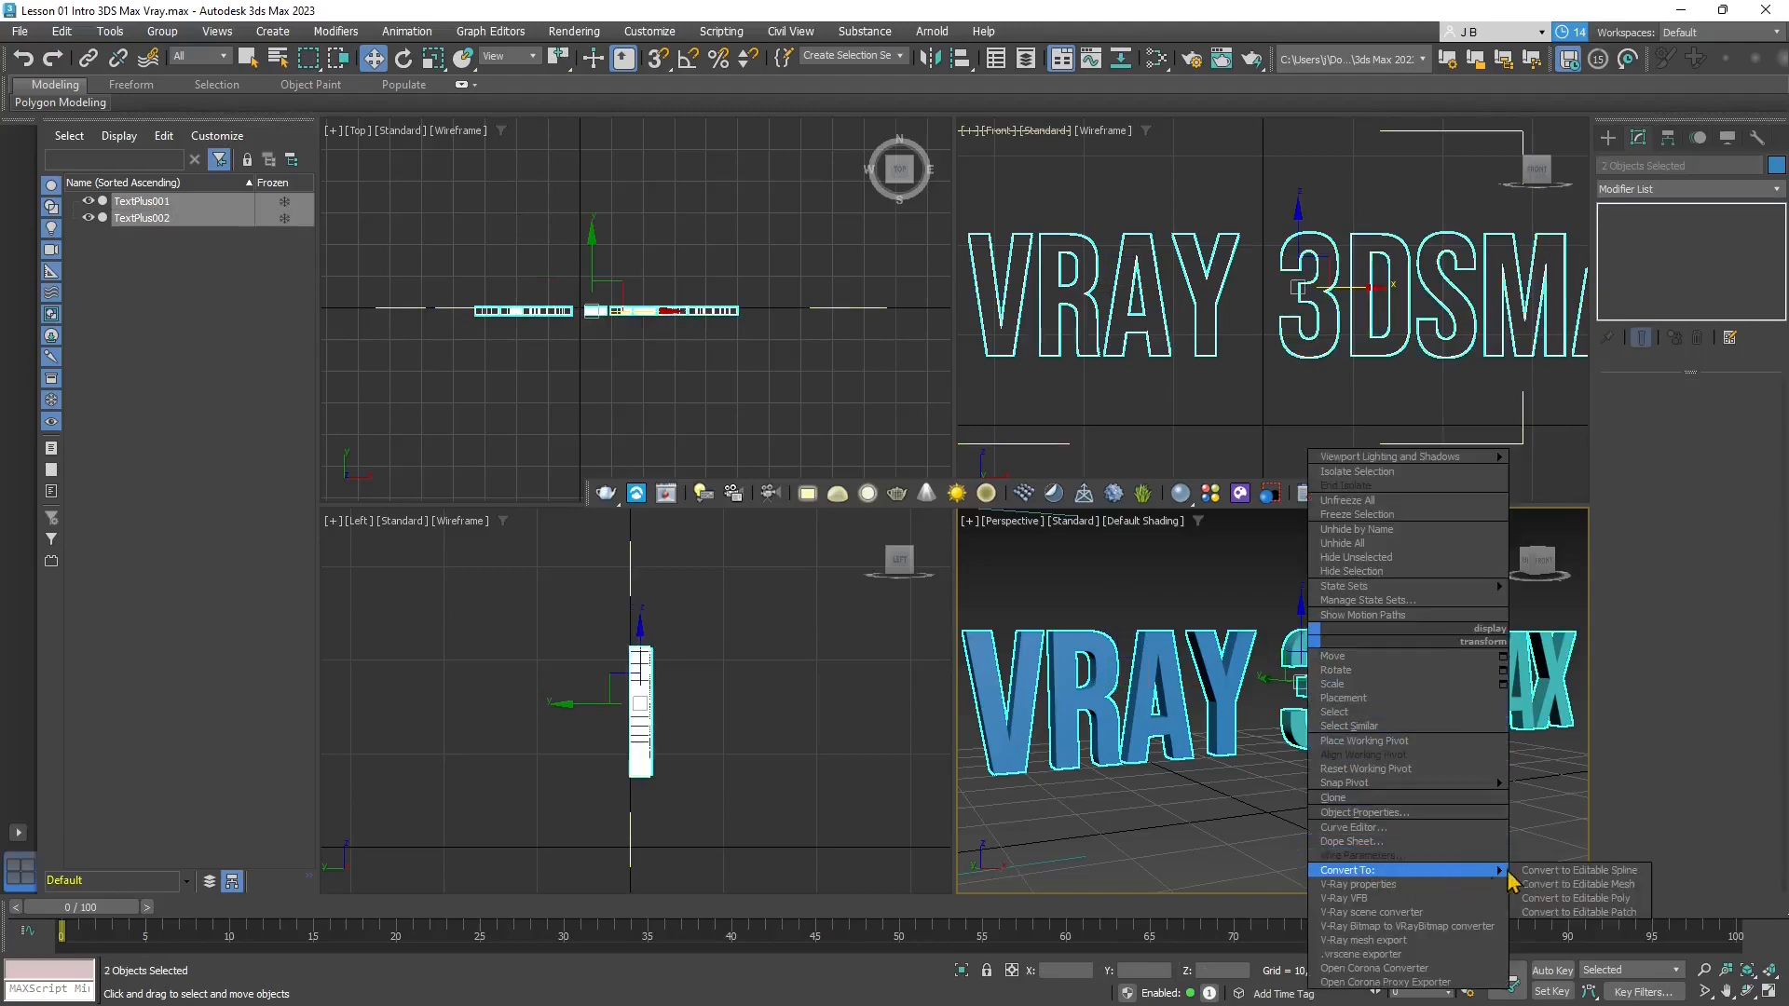
pyautogui.click(1562, 900)
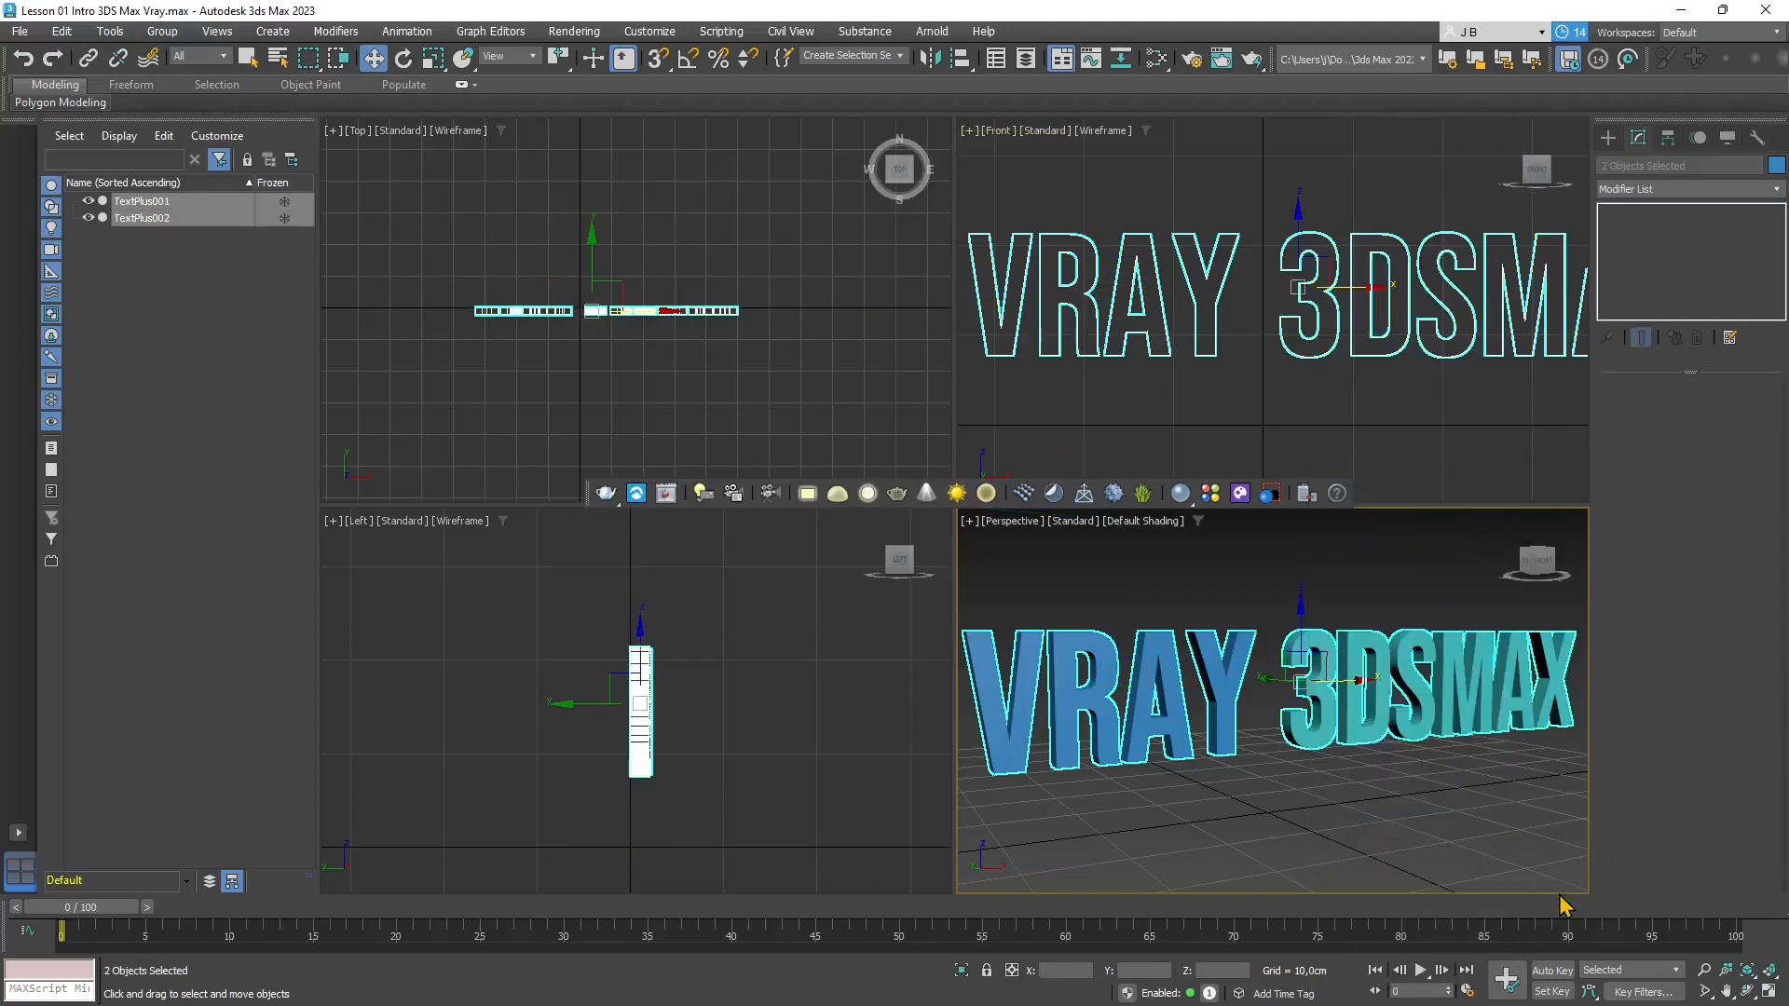
pyautogui.click(1342, 568)
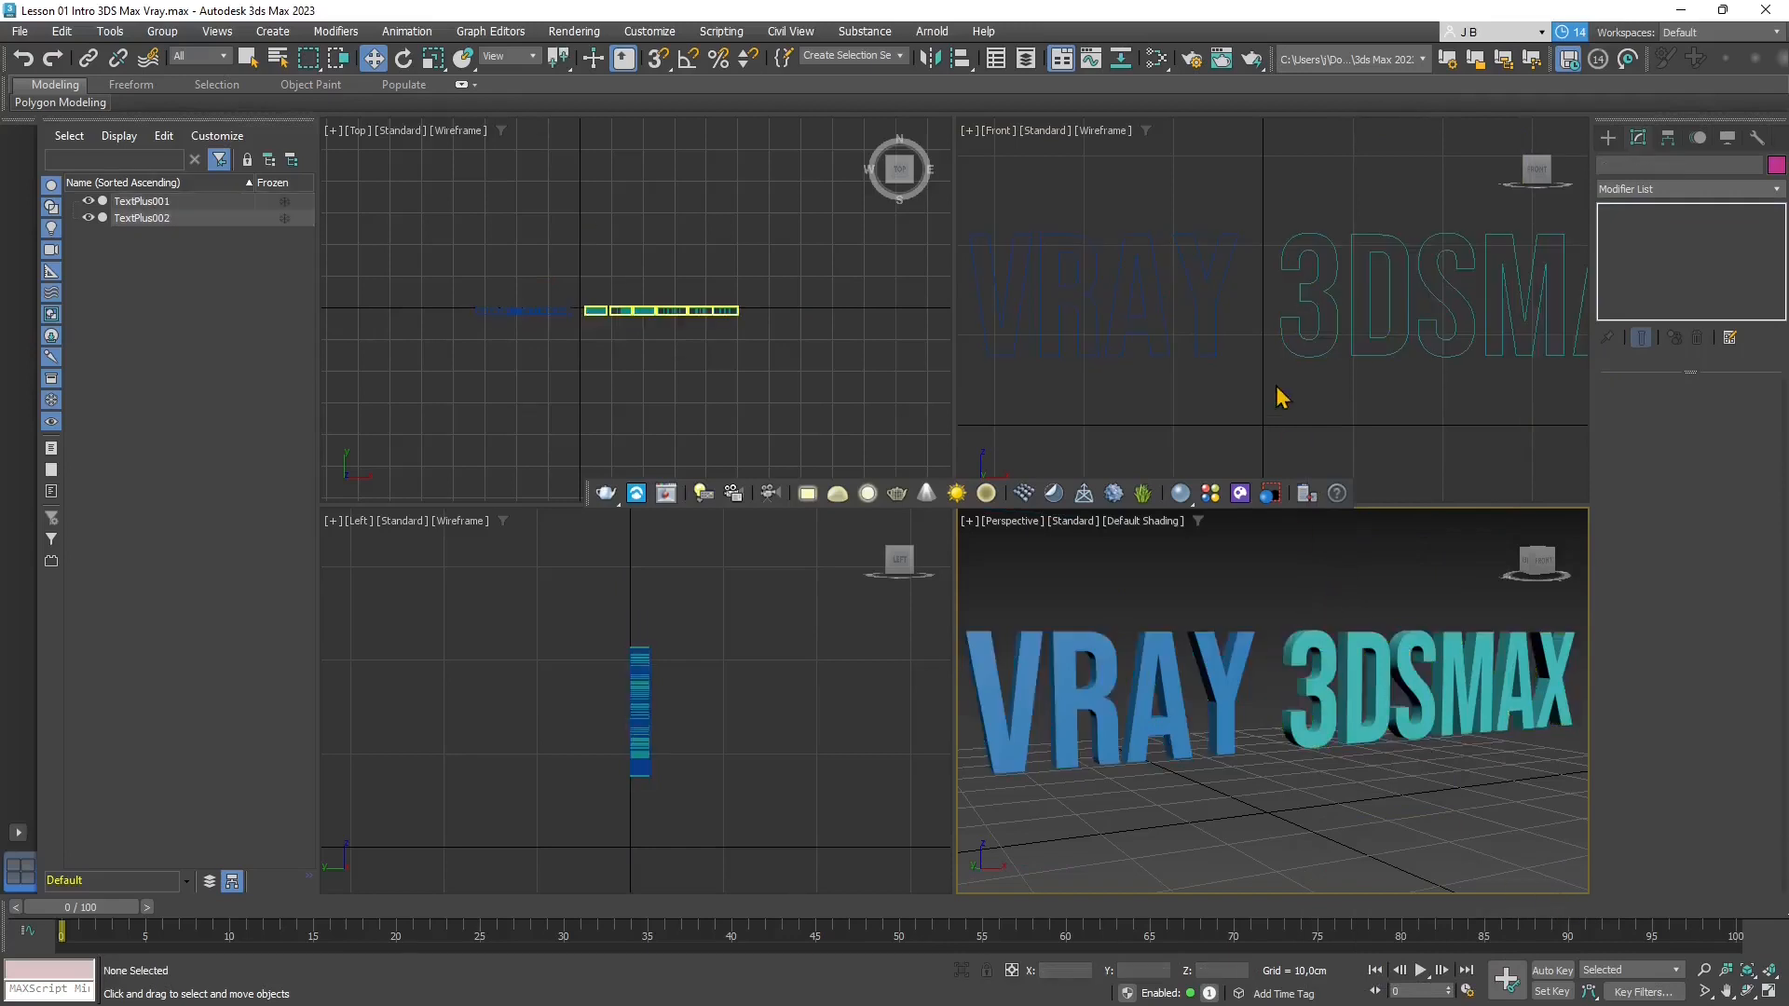
# Select the VRAY text in the Top view and enter its Edge sub-object level
pyautogui.scroll(-3, 1277, 388)
pyautogui.moveTo(988, 291); pyautogui.dragTo(1433, 403)
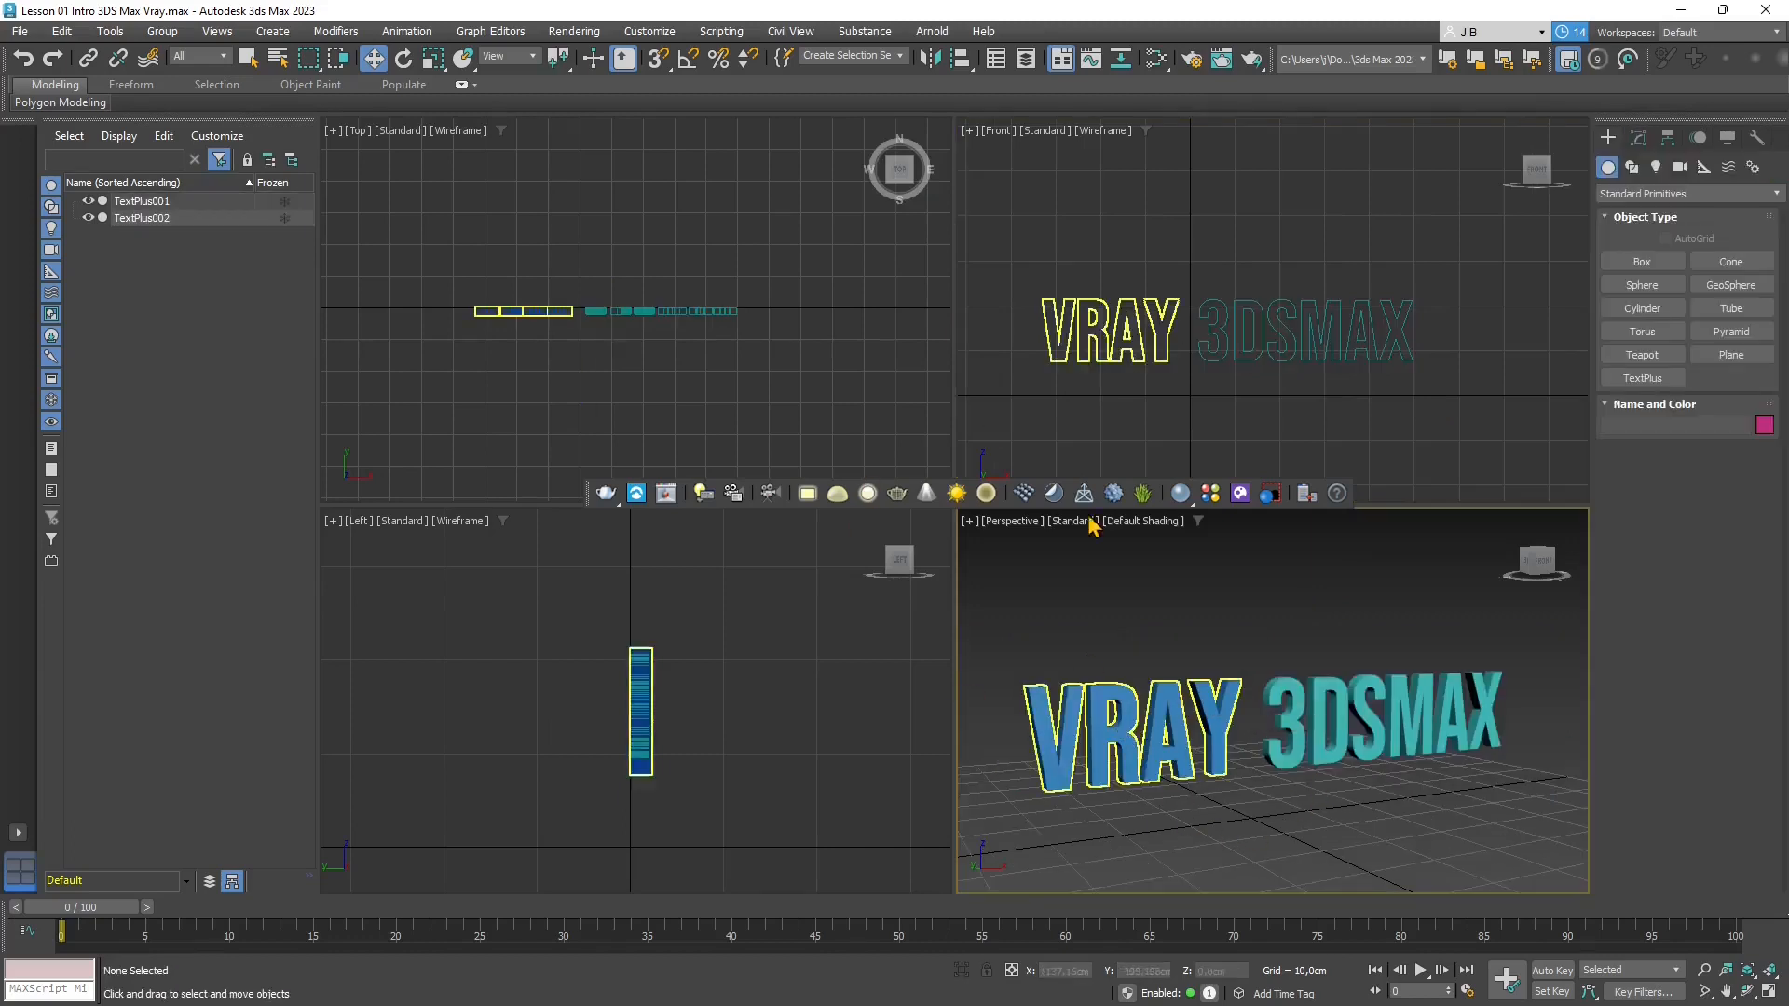
pyautogui.scroll(6, 503, 311)
pyautogui.click(538, 308)
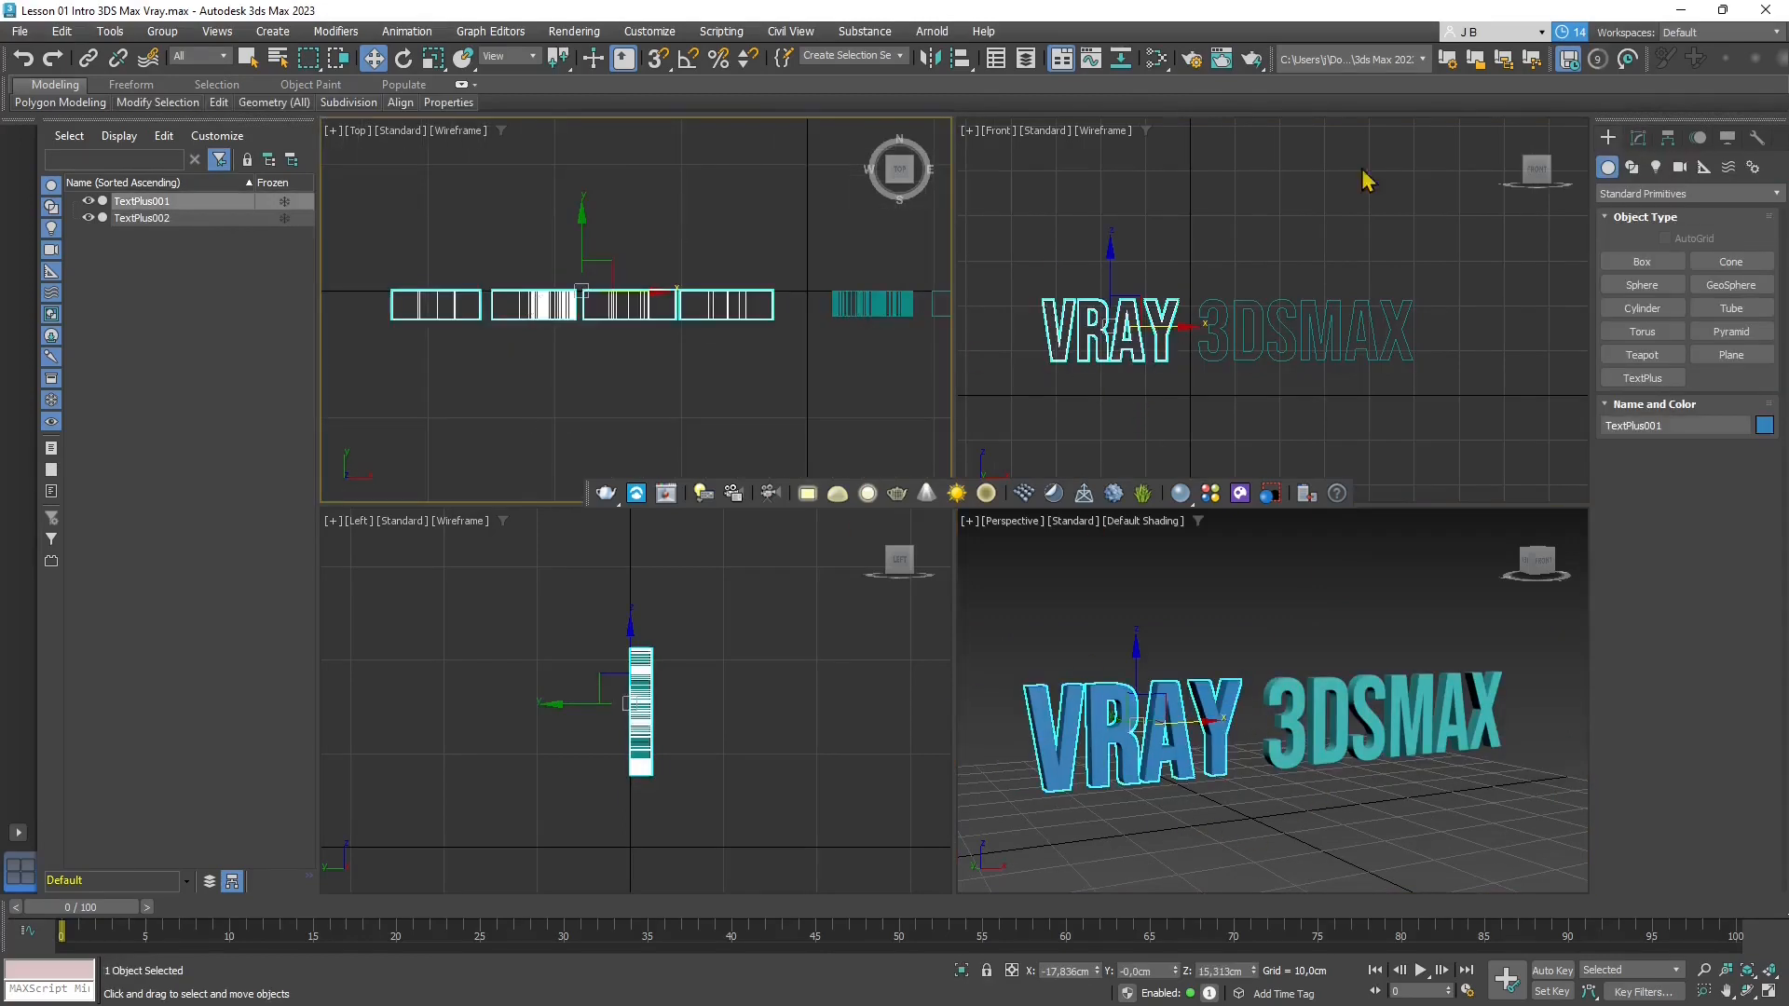
pyautogui.click(1638, 137)
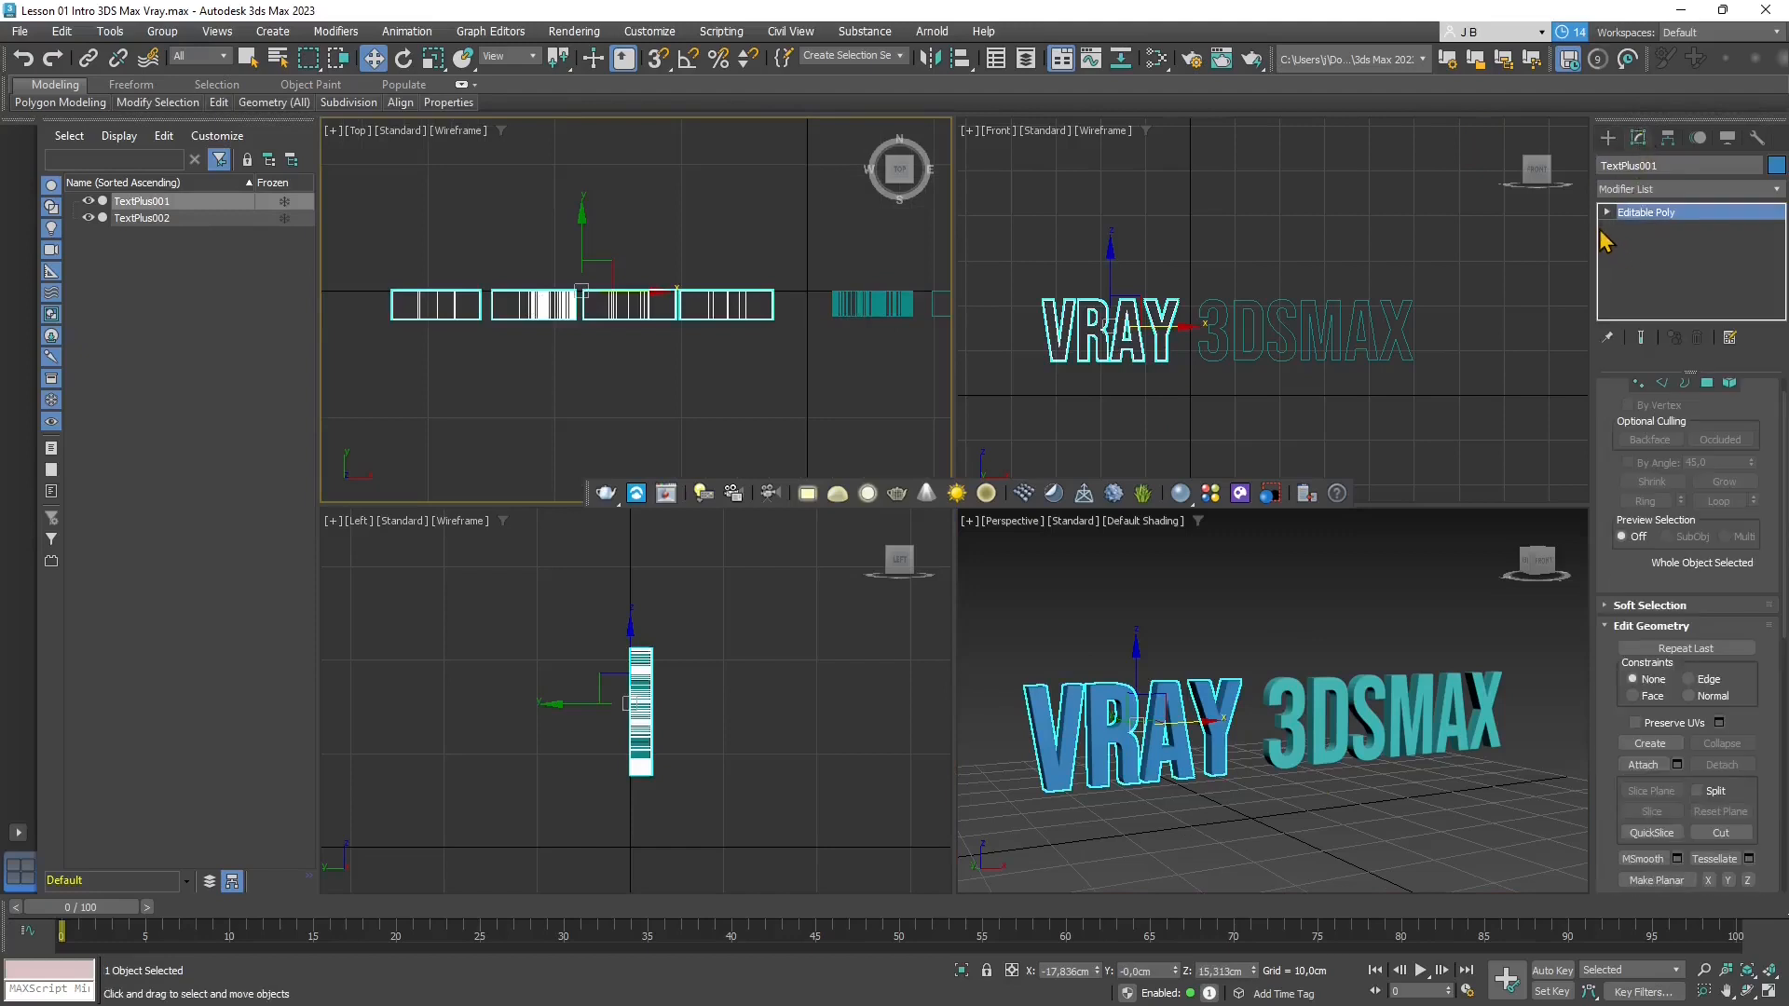
pyautogui.click(1662, 383)
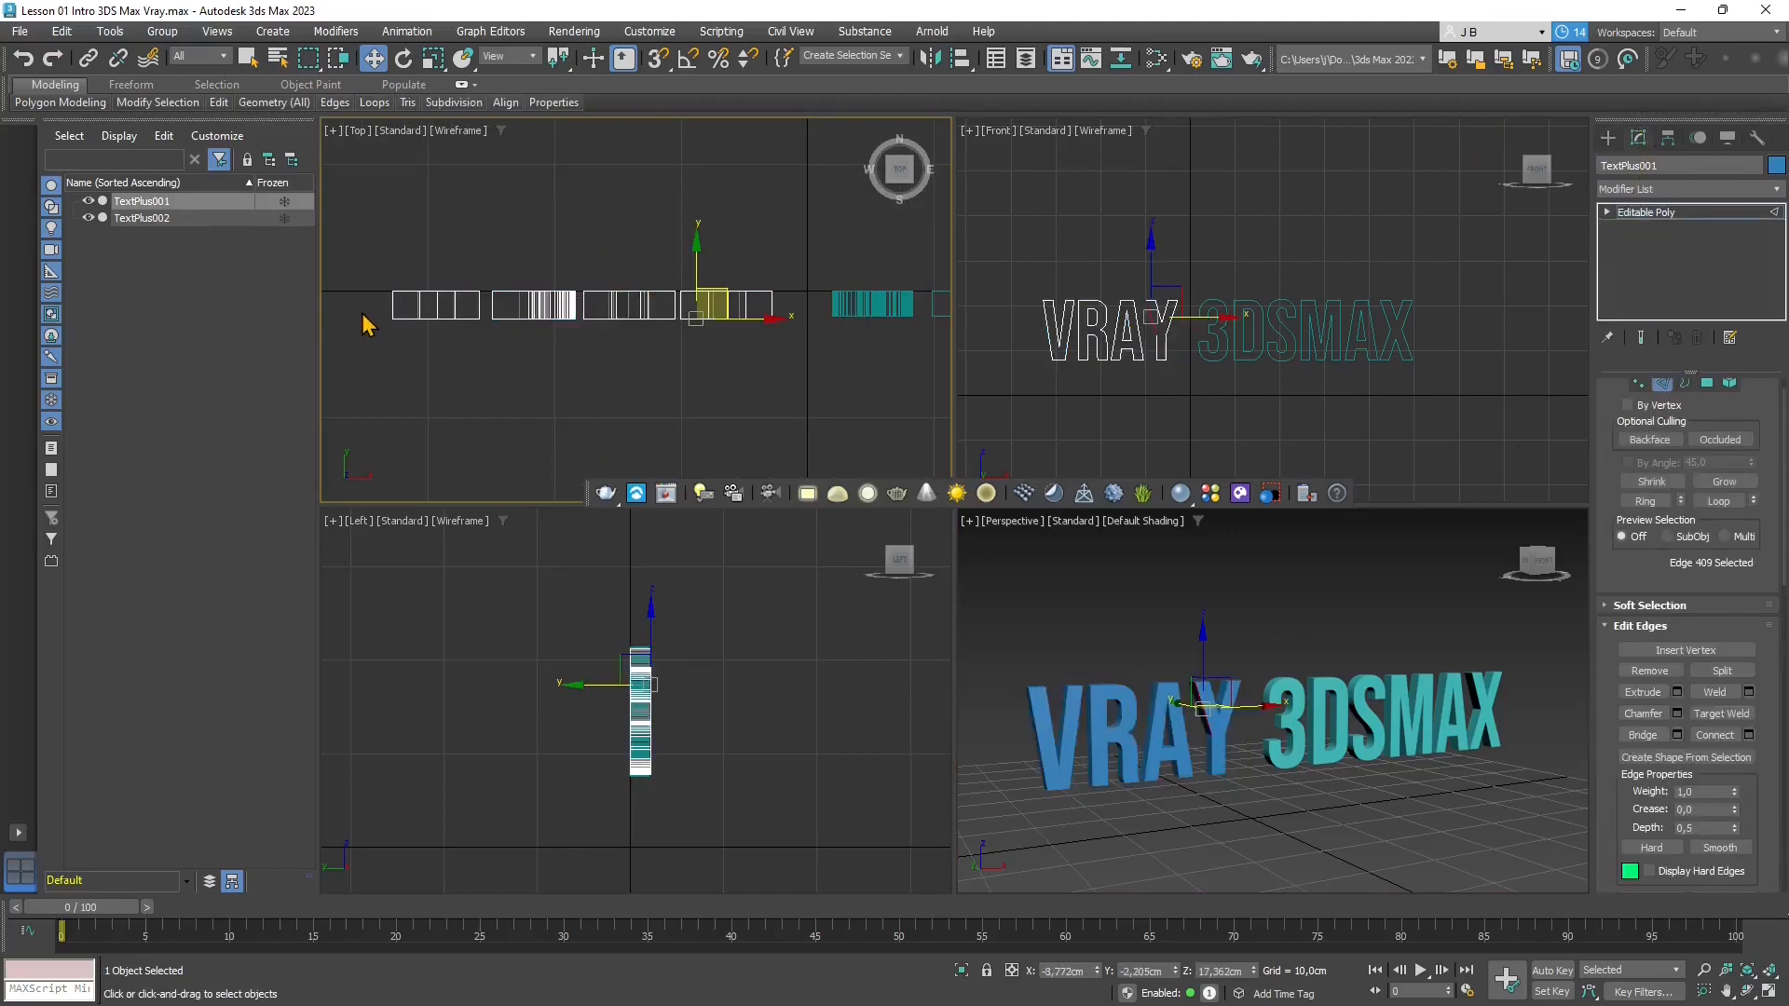
pyautogui.moveTo(1612, 392); pyautogui.dragTo(1612, 433)
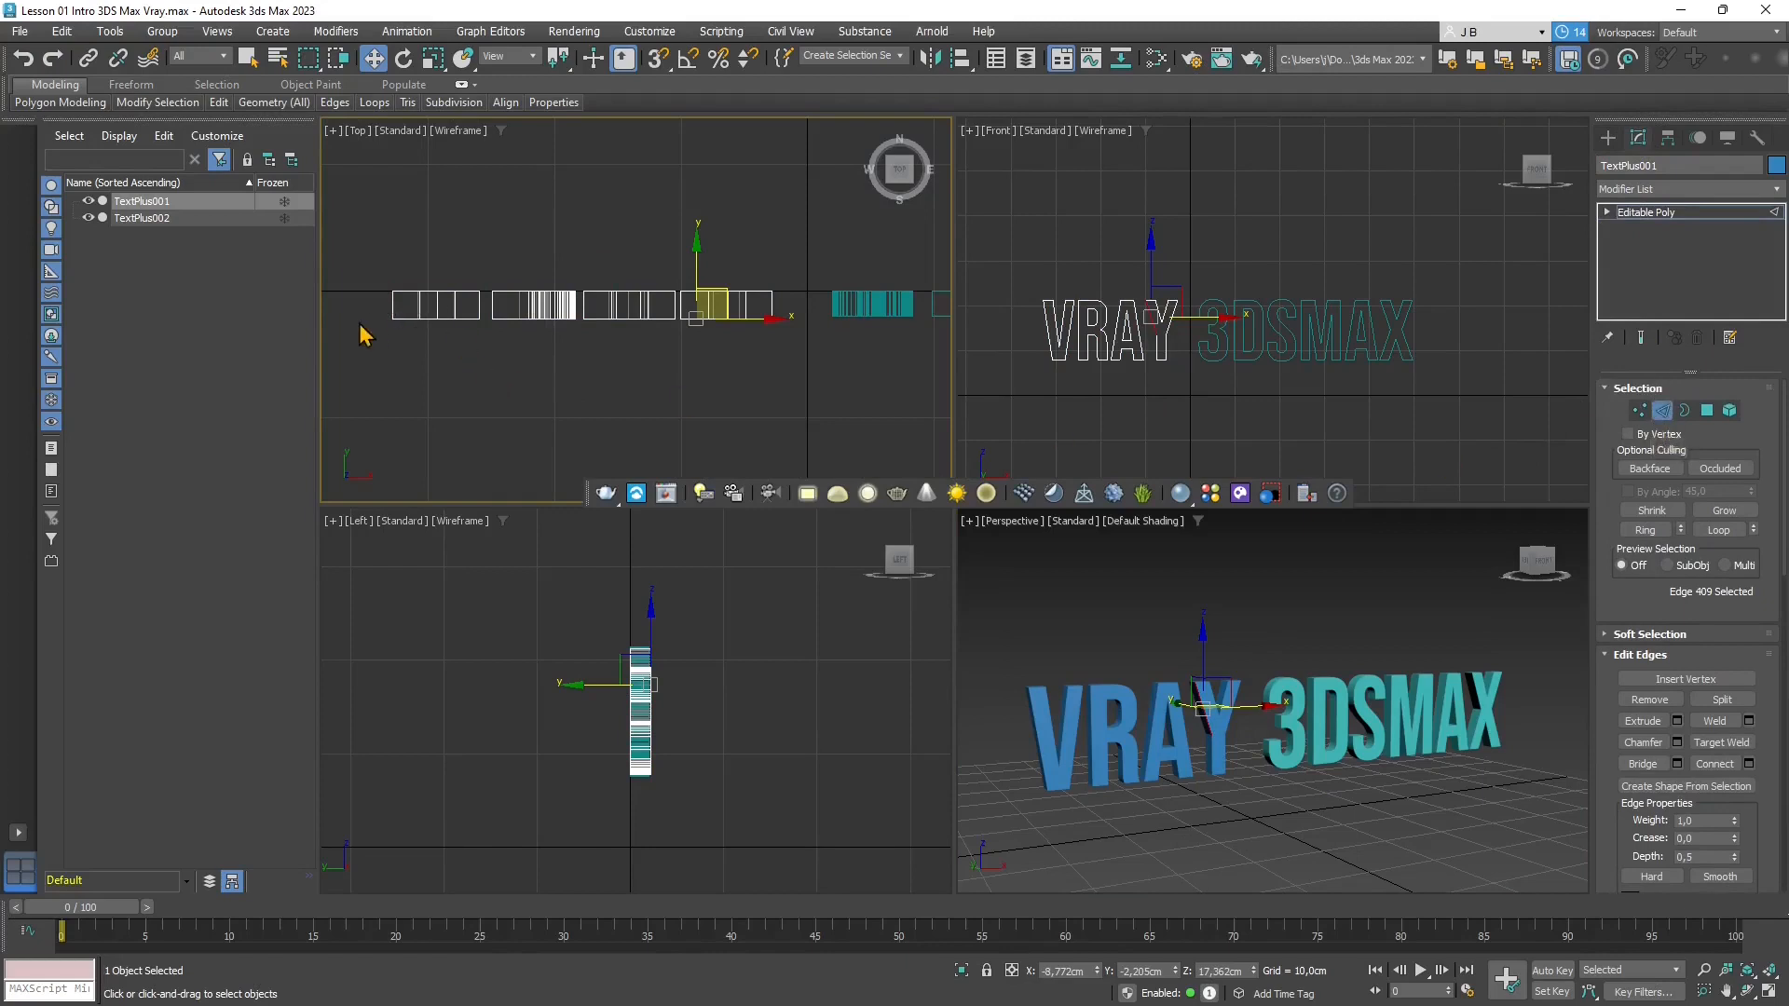
# Switch to window selection and select only the front outline edges of the VRAY letters in the Top view
pyautogui.moveTo(373, 328); pyautogui.dragTo(819, 382)
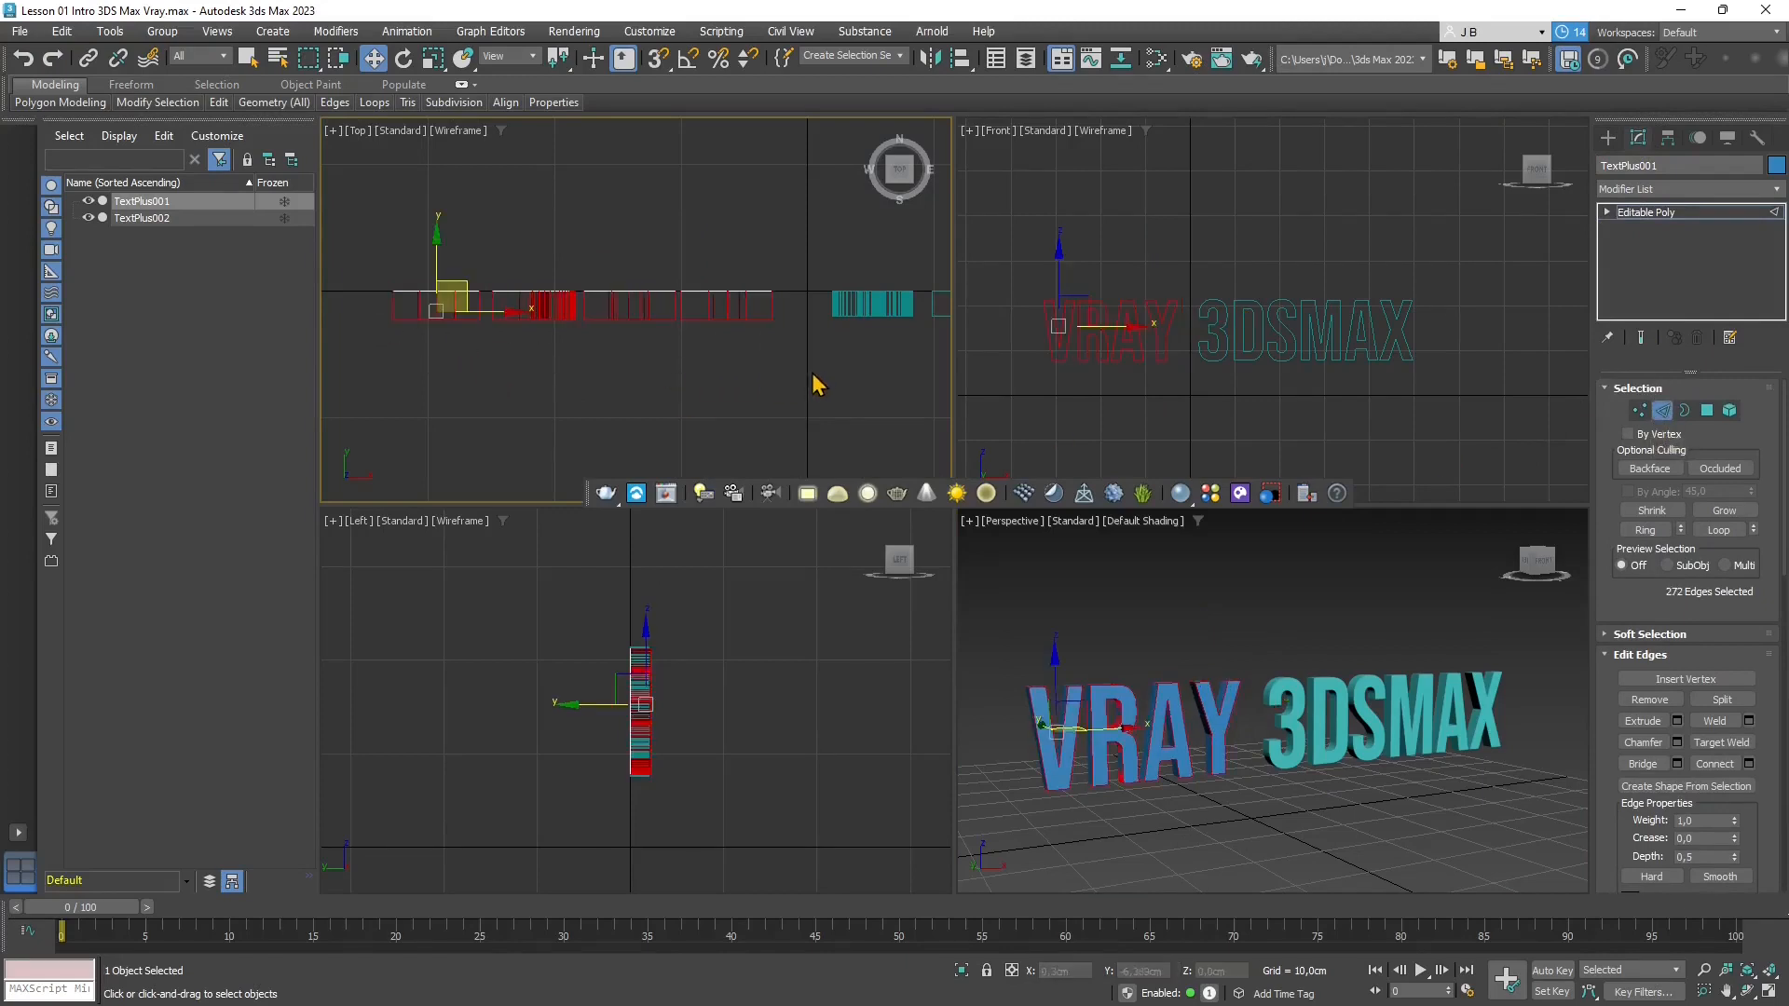
pyautogui.click(339, 57)
pyautogui.click(377, 312)
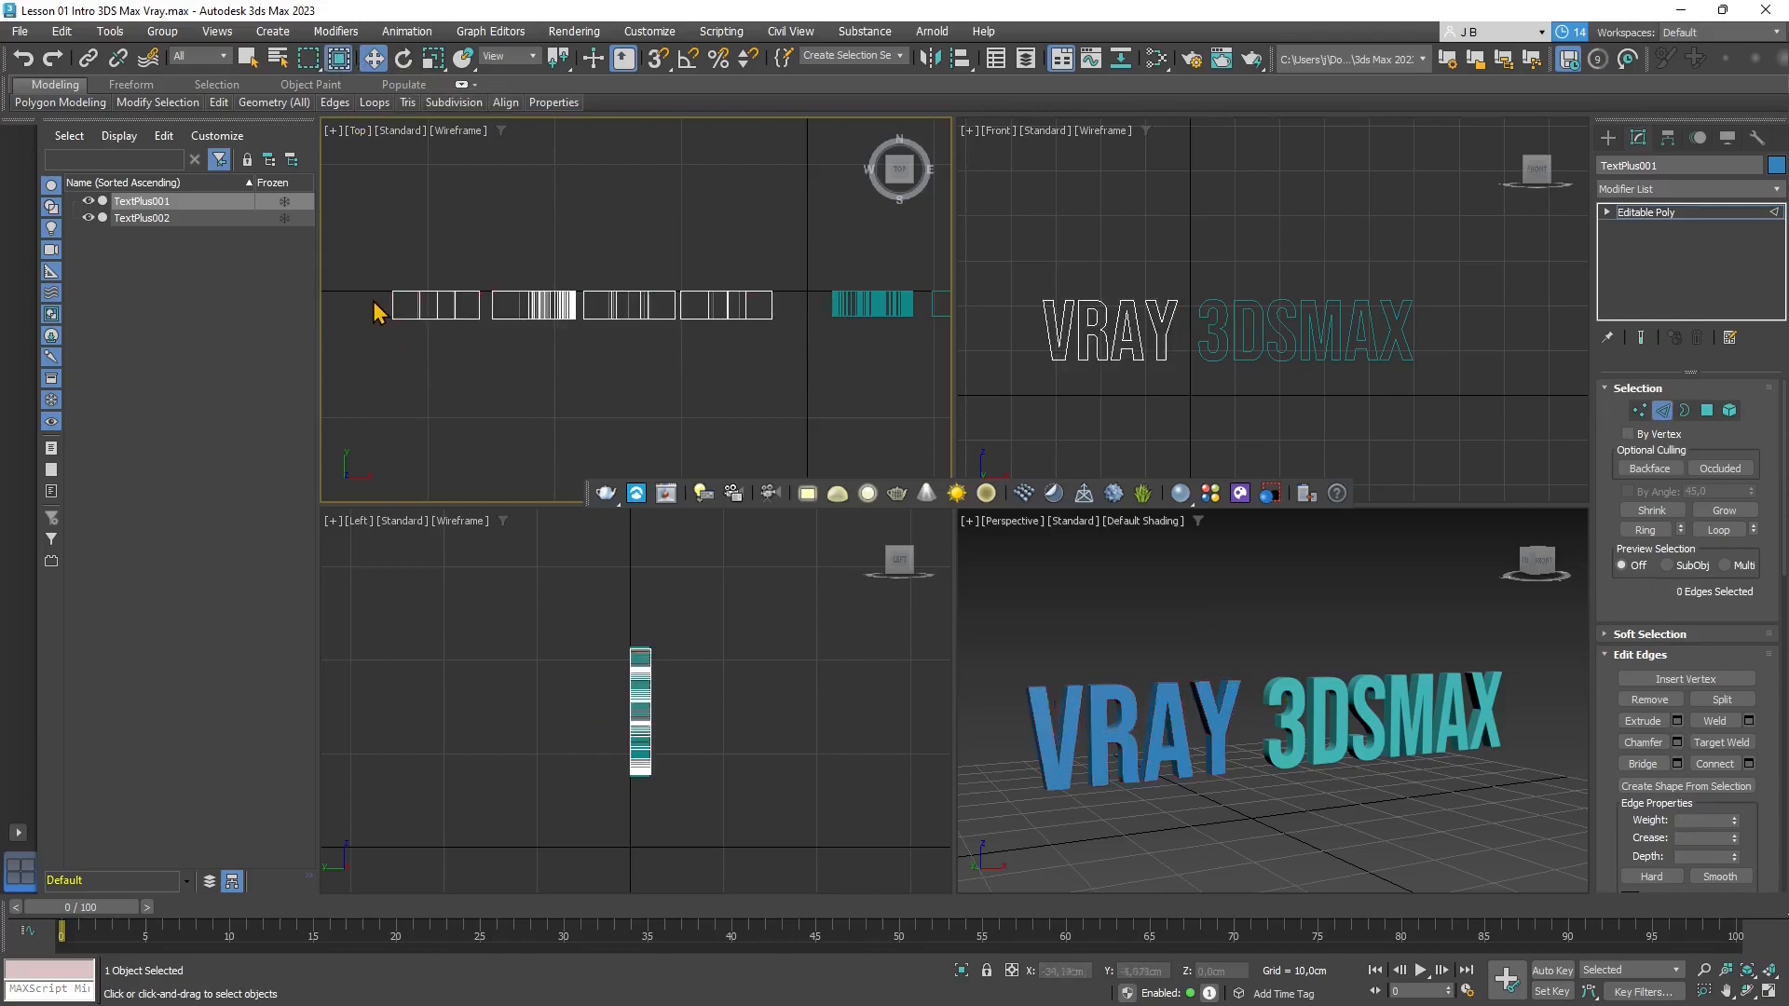
pyautogui.moveTo(378, 313); pyautogui.dragTo(805, 369)
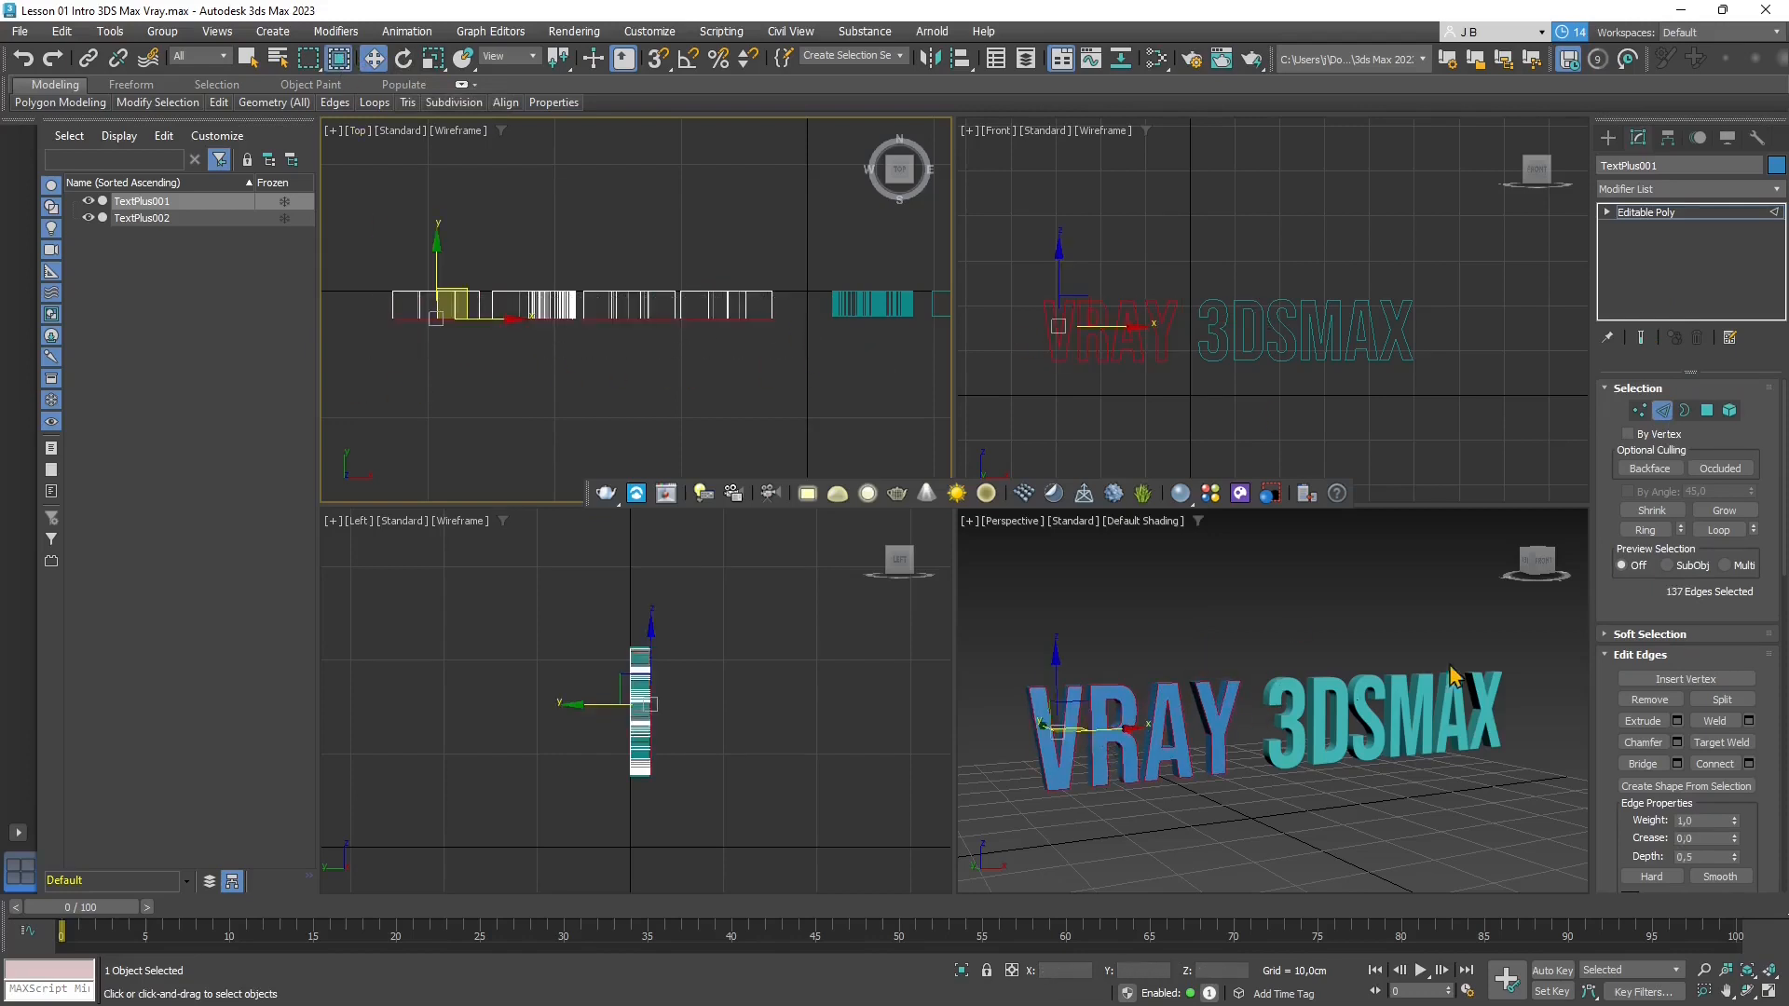
# Chamfer the selected front edges of the VRAY letters with an edge chamfer amount of 0.125 cm
pyautogui.scroll(5, 1189, 723)
pyautogui.moveTo(1218, 727); pyautogui.dragTo(1405, 712, button='middle')
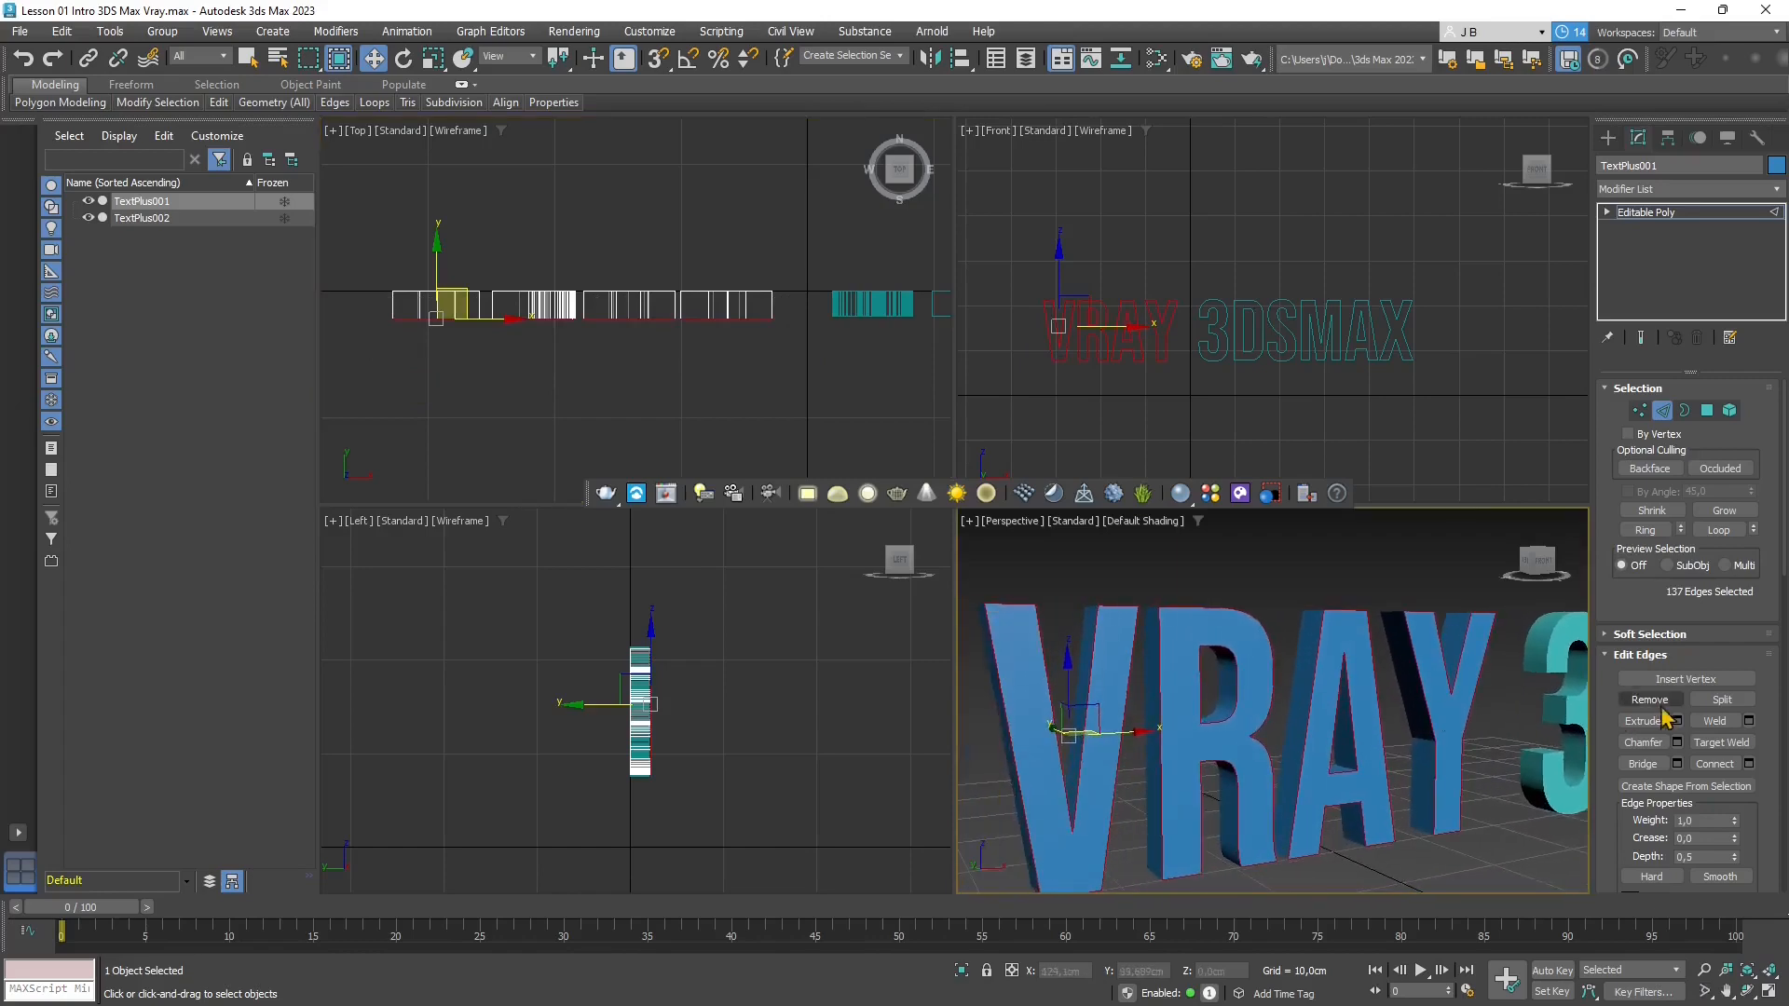
pyautogui.click(1677, 743)
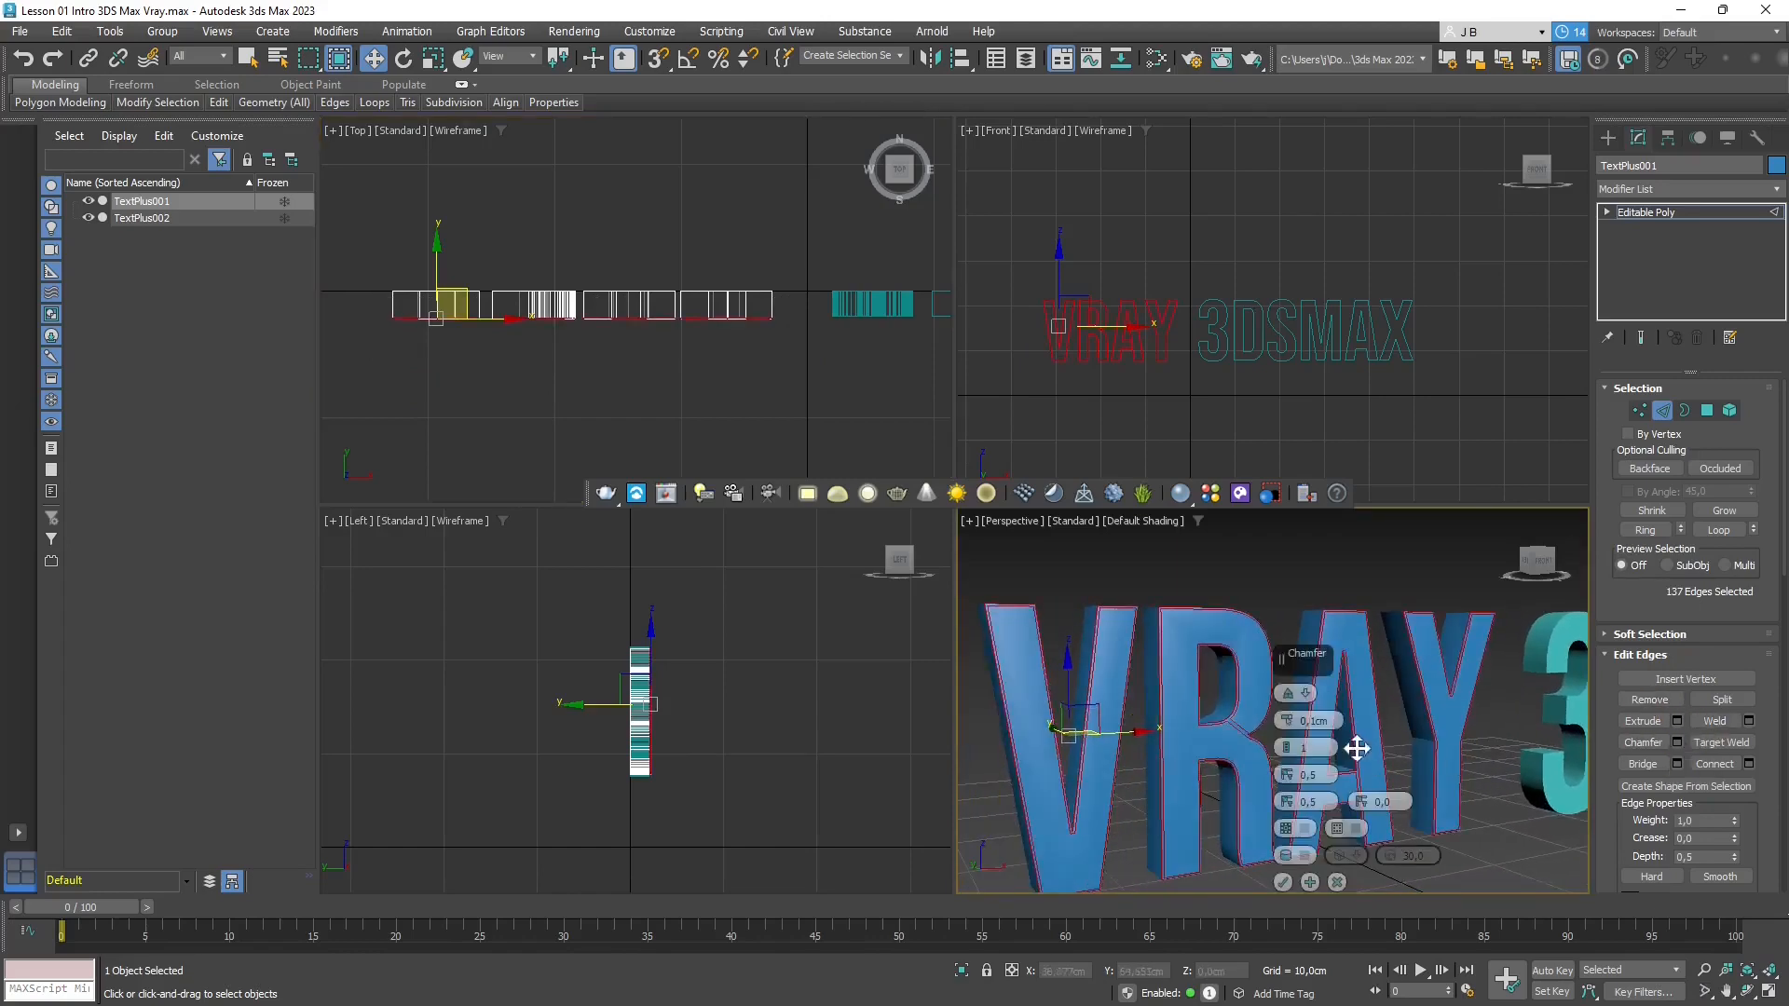
pyautogui.moveTo(1292, 726)
pyautogui.mouseDown()
pyautogui.moveTo(1293, 759)
pyautogui.moveTo(1294, 710)
pyautogui.moveTo(1293, 743)
pyautogui.mouseUp()
pyautogui.click(1290, 727)
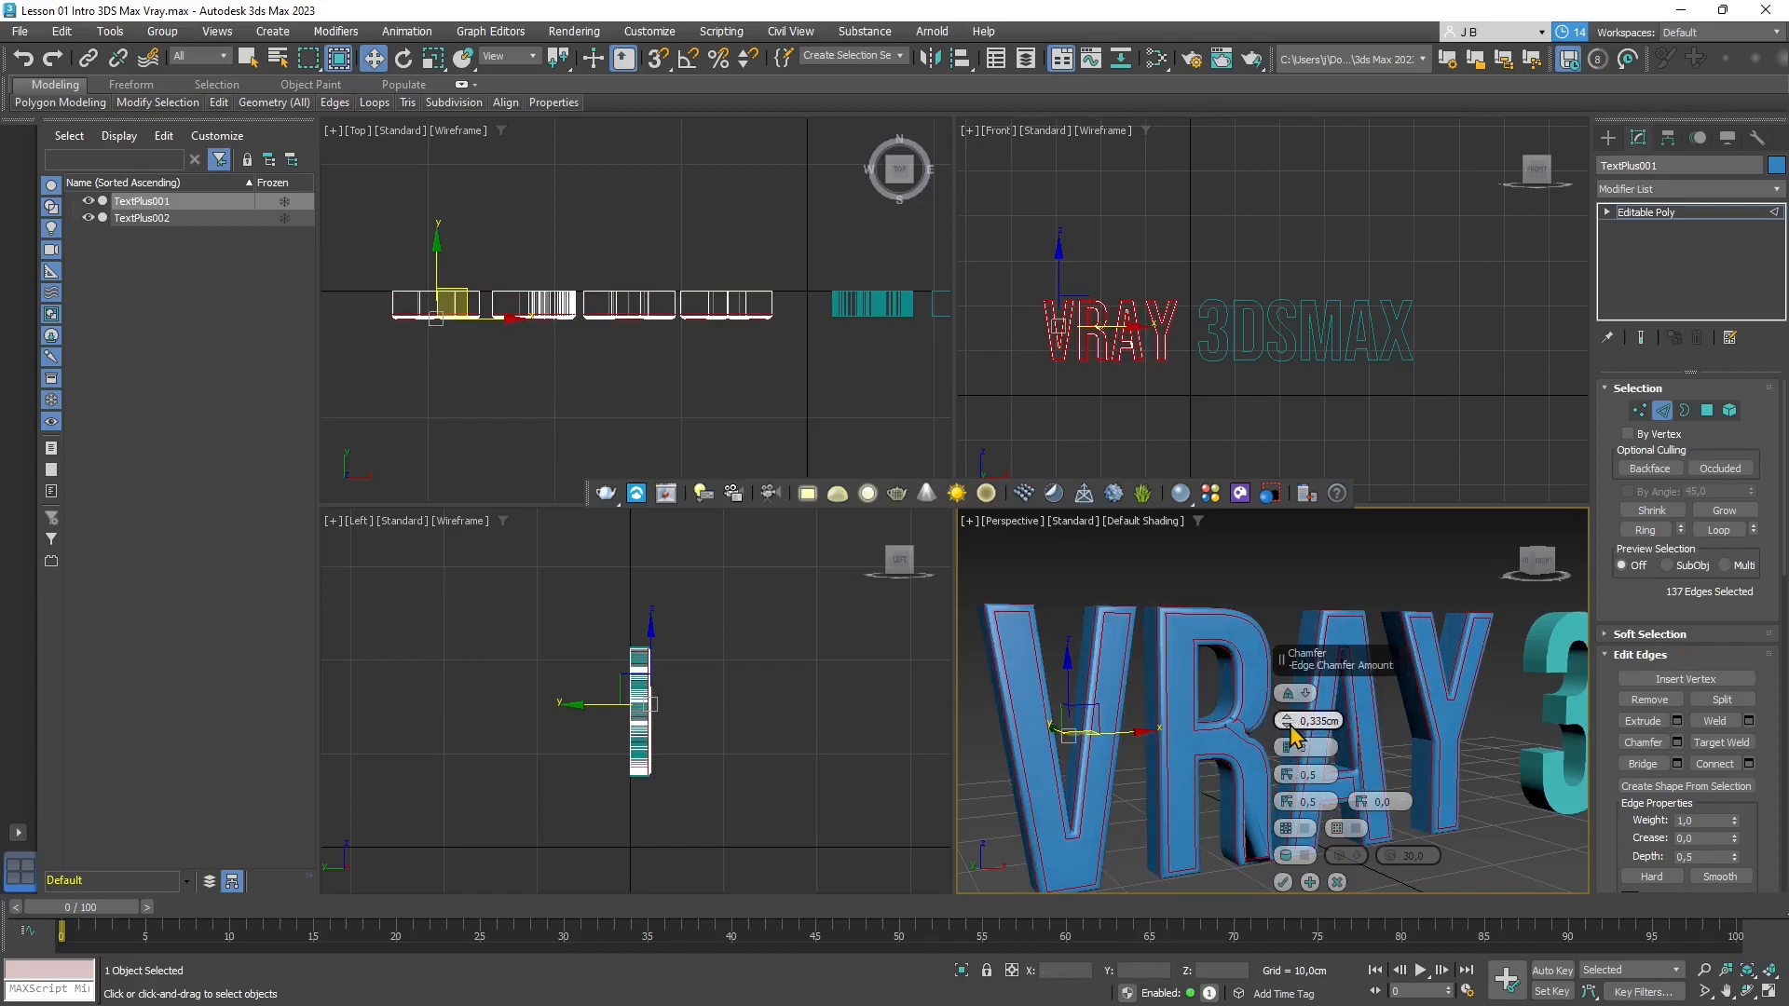
pyautogui.click(1291, 727)
pyautogui.click(1290, 727)
pyautogui.click(1290, 727)
pyautogui.click(1291, 728)
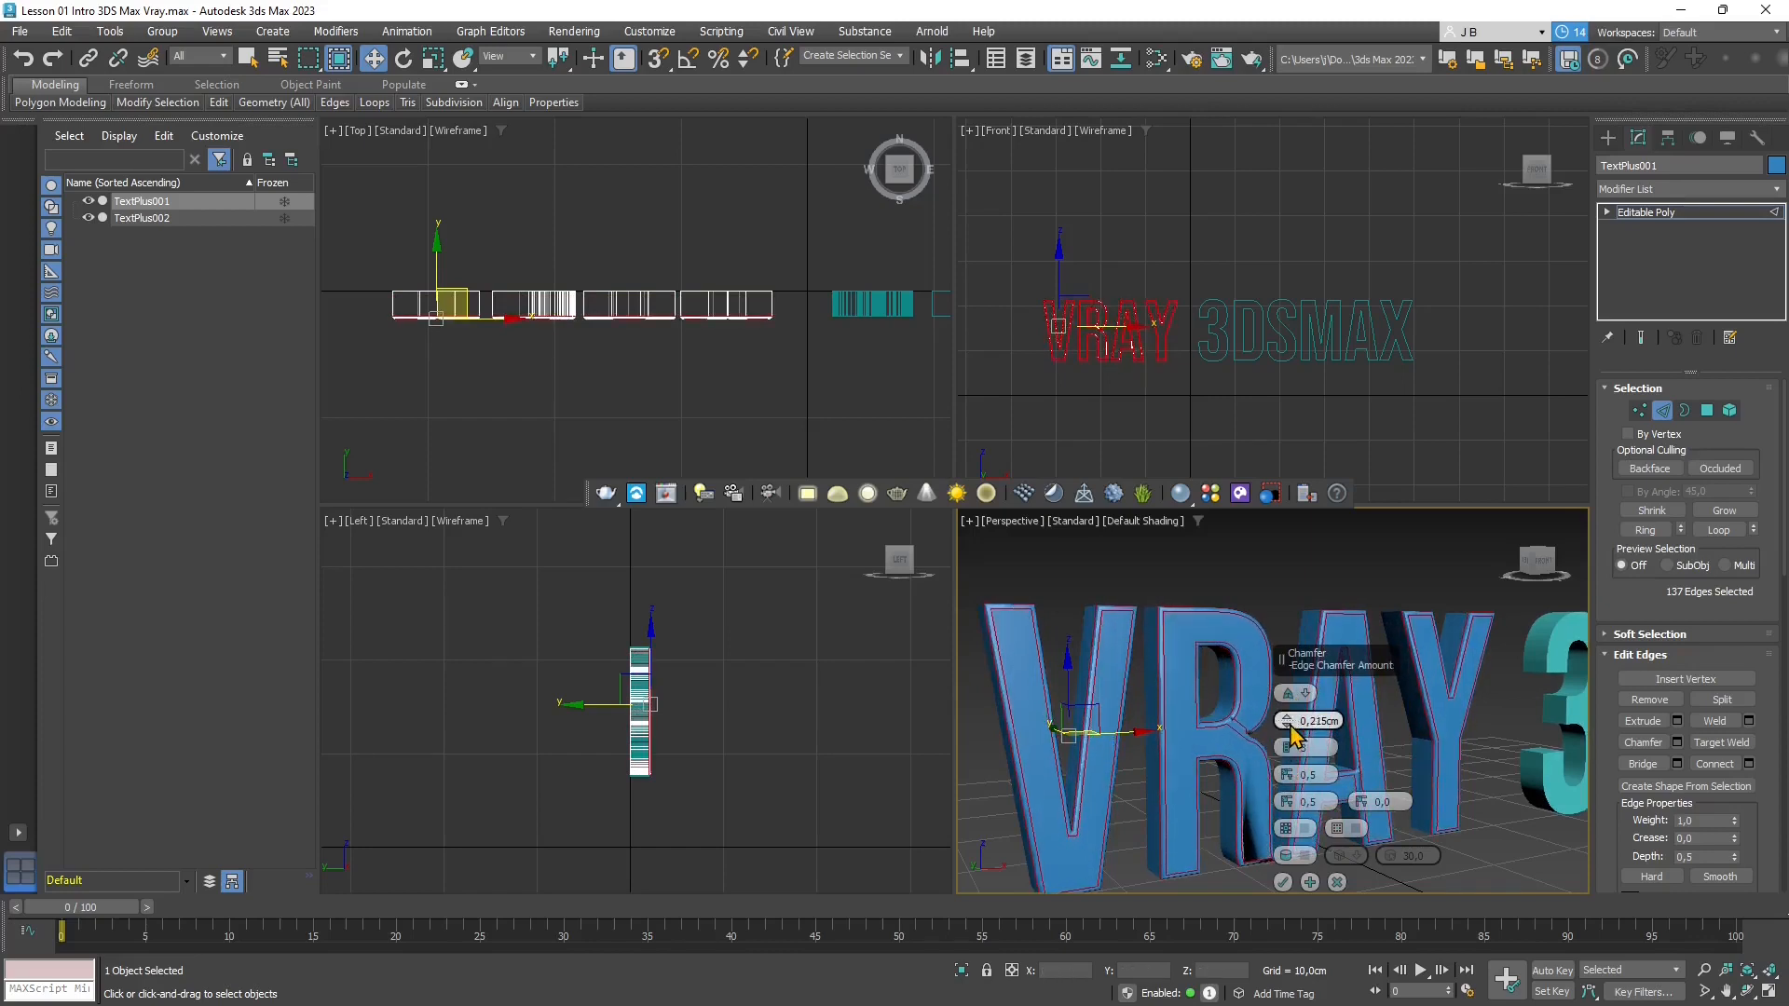
pyautogui.click(1290, 726)
pyautogui.click(1291, 727)
pyautogui.click(1290, 726)
pyautogui.click(1290, 727)
pyautogui.click(1291, 727)
pyautogui.click(1290, 727)
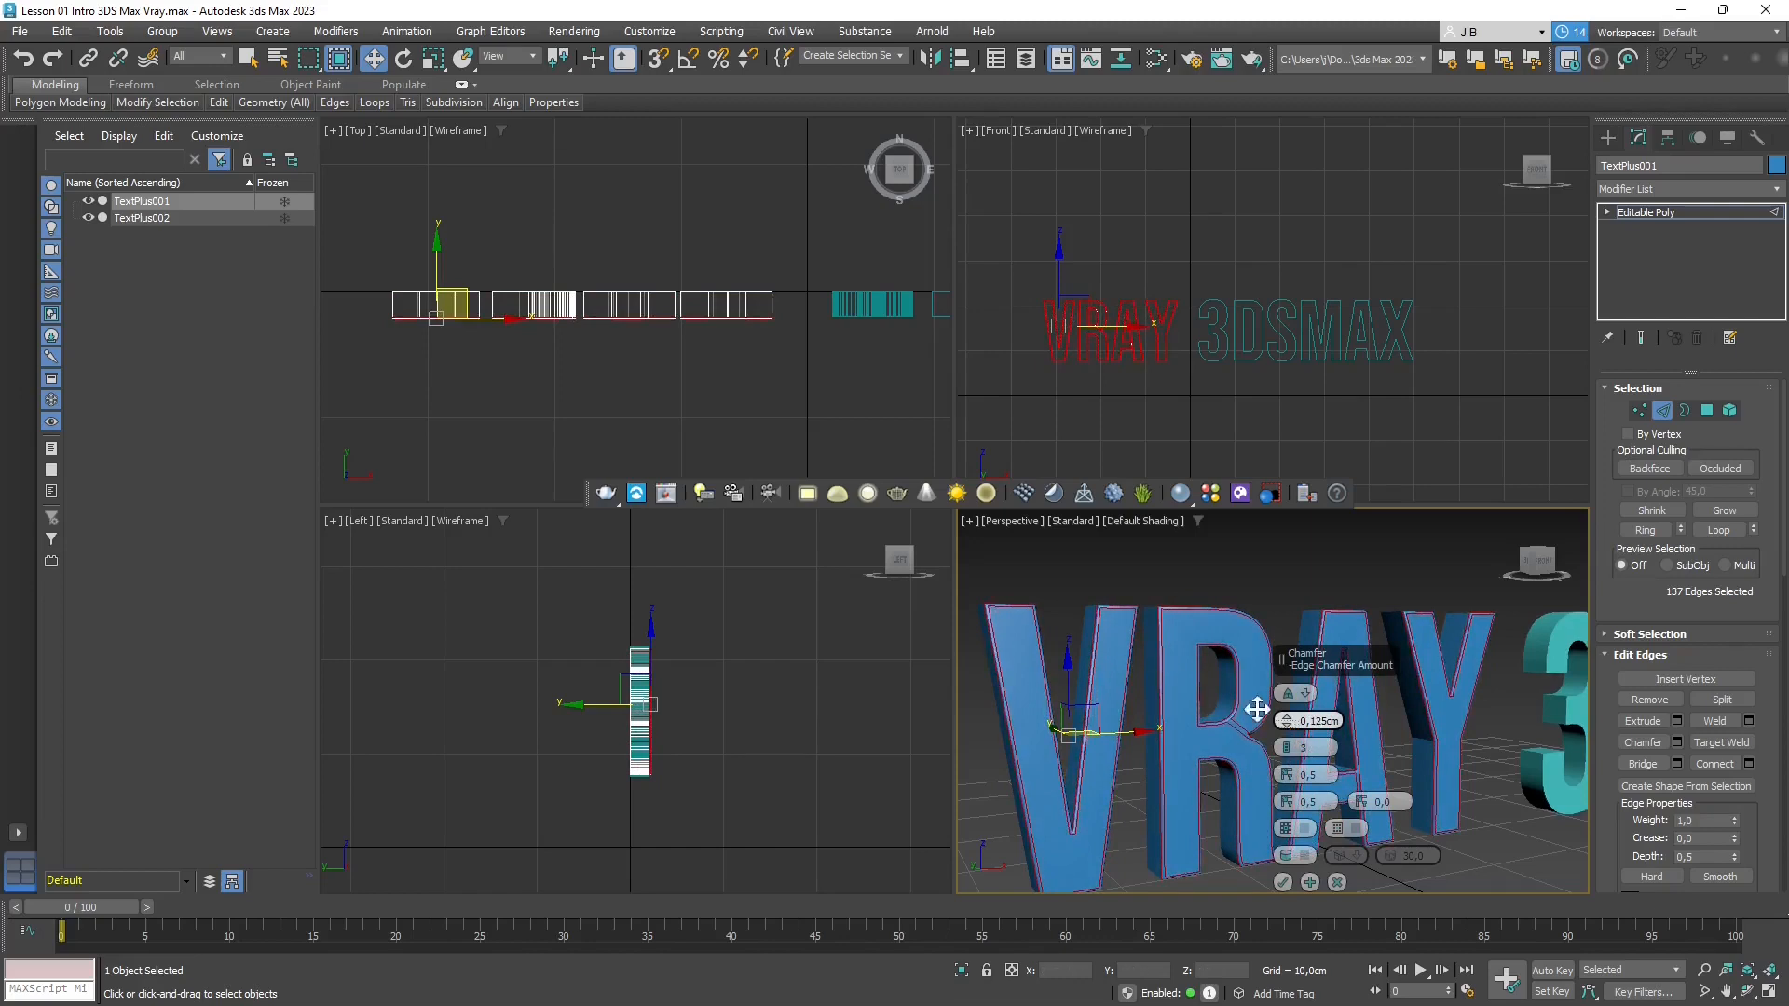
pyautogui.click(1283, 883)
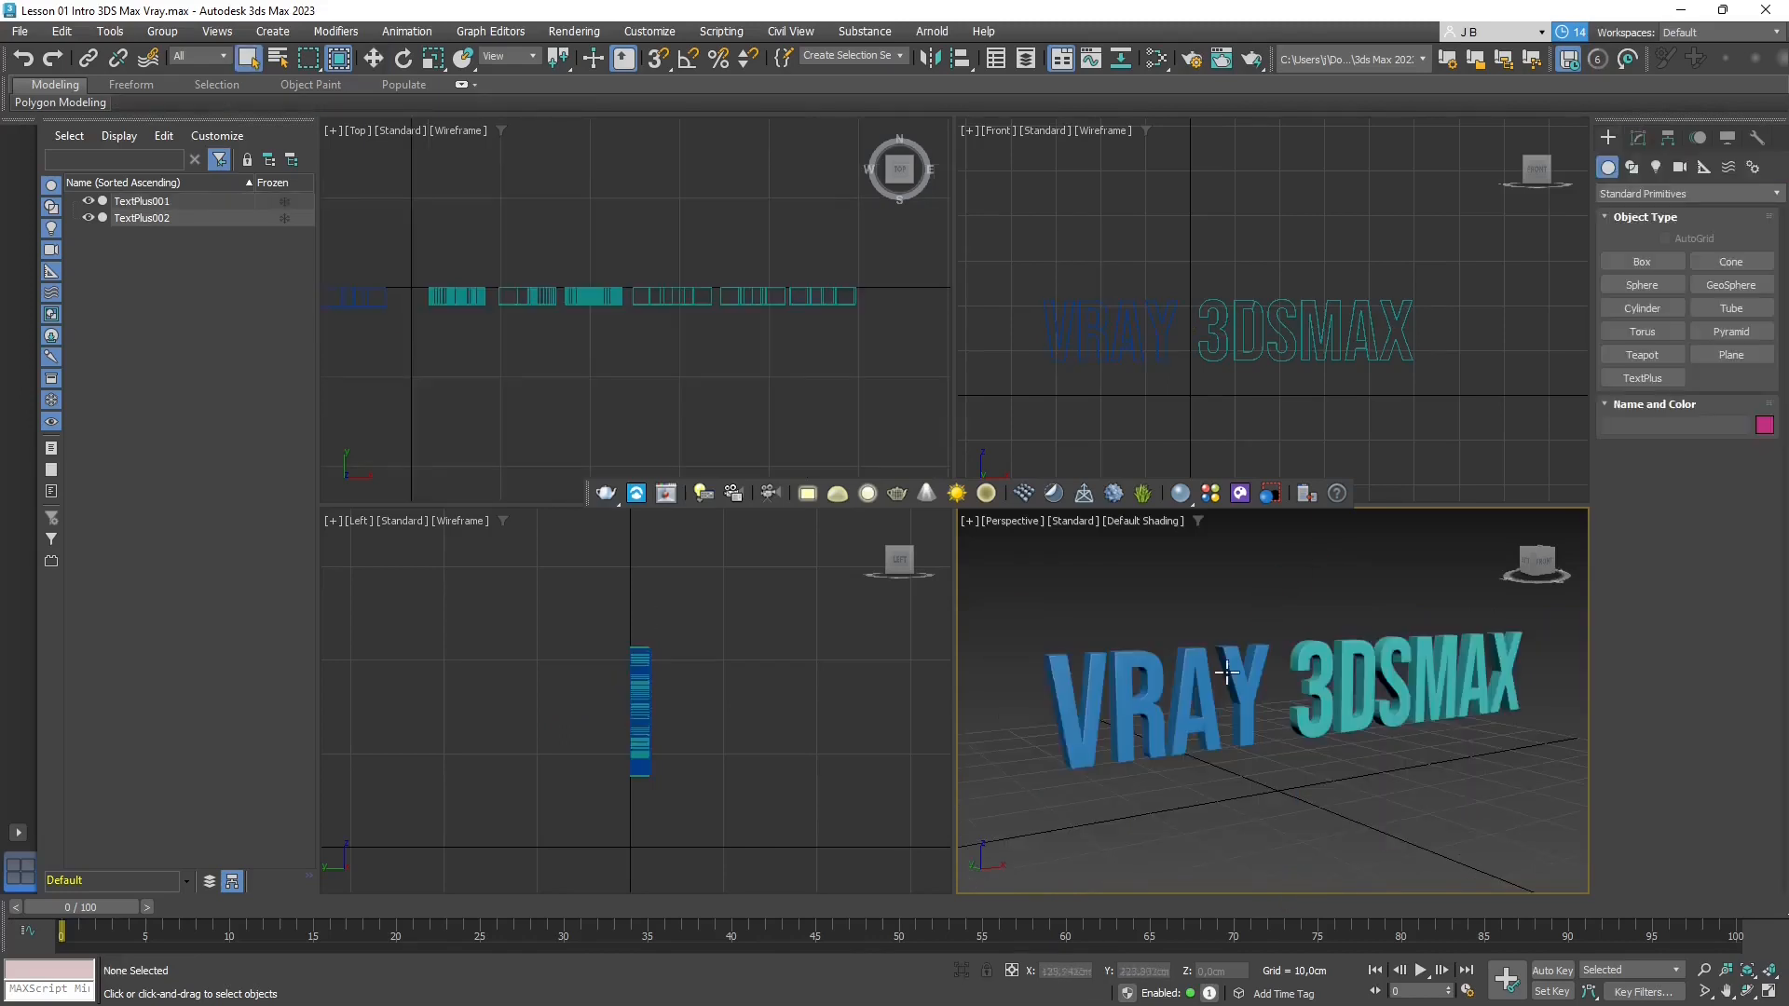
# Render the Perspective view in production mode and enlarge the V-Ray Frame Buffer window
pyautogui.keyDown('alt'); pyautogui.moveTo(1226, 671); pyautogui.dragTo(1193, 738, button='middle'); pyautogui.keyUp('alt')
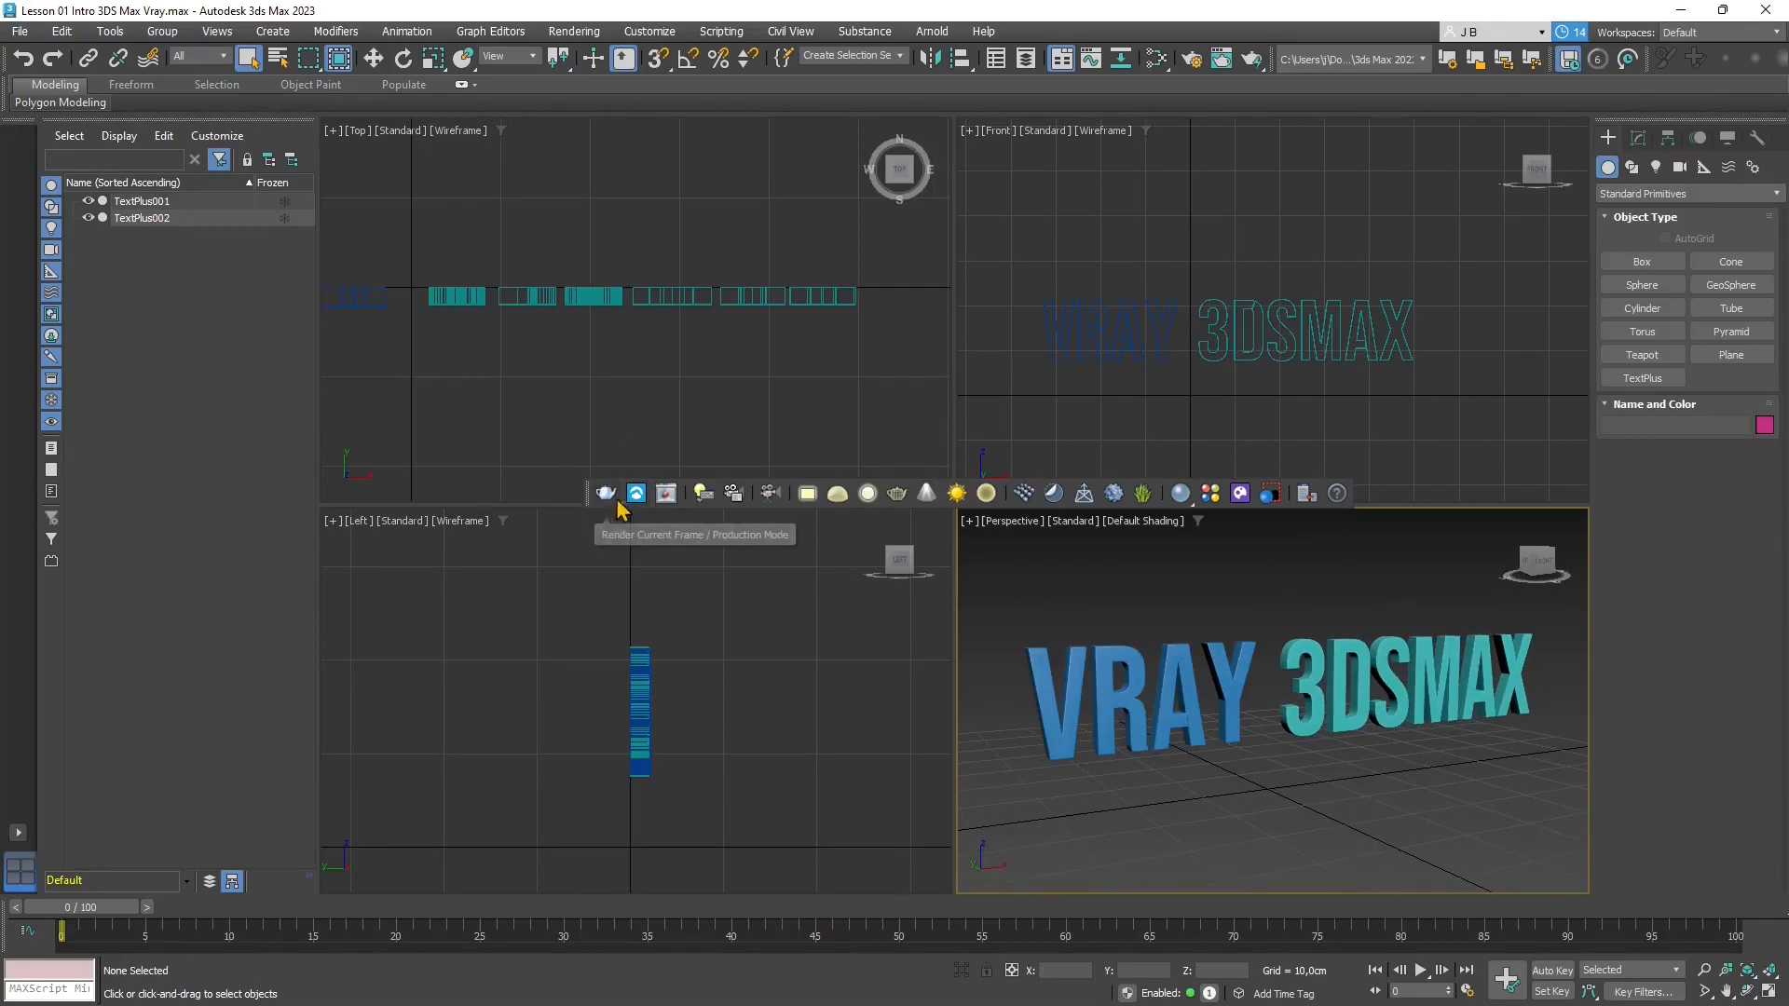
pyautogui.moveTo(606, 503); pyautogui.dragTo(611, 548)
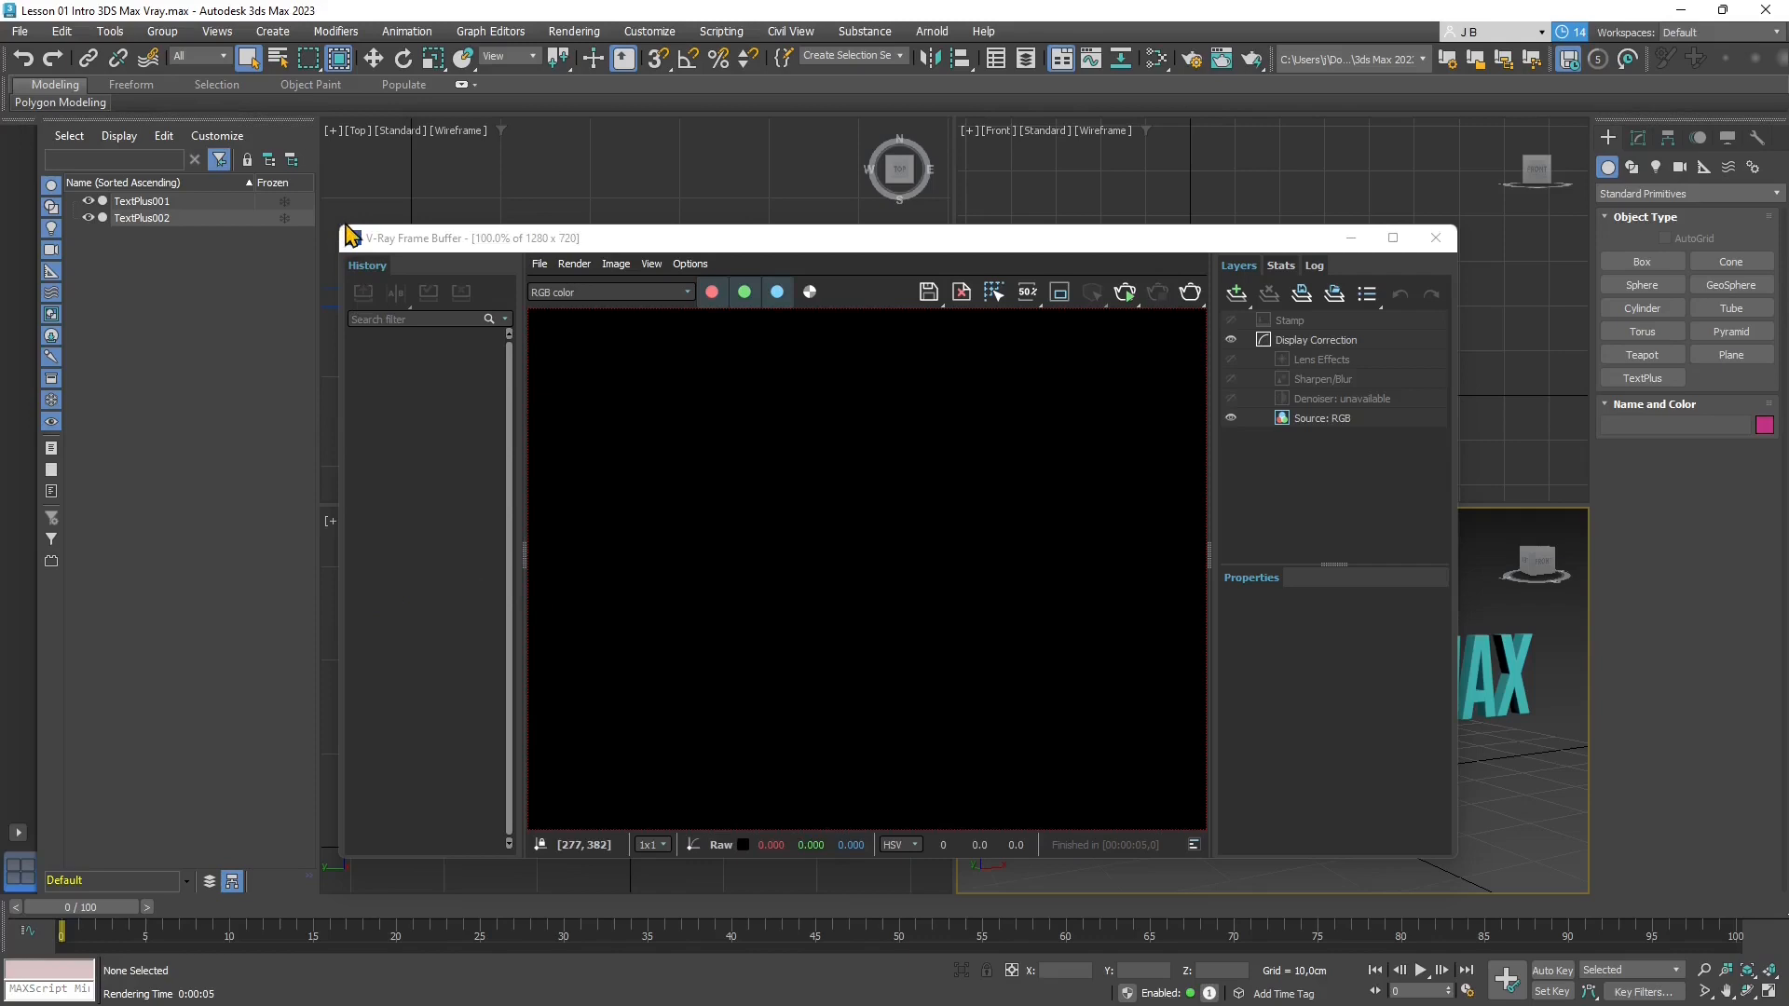
pyautogui.moveTo(347, 229); pyautogui.dragTo(131, 159)
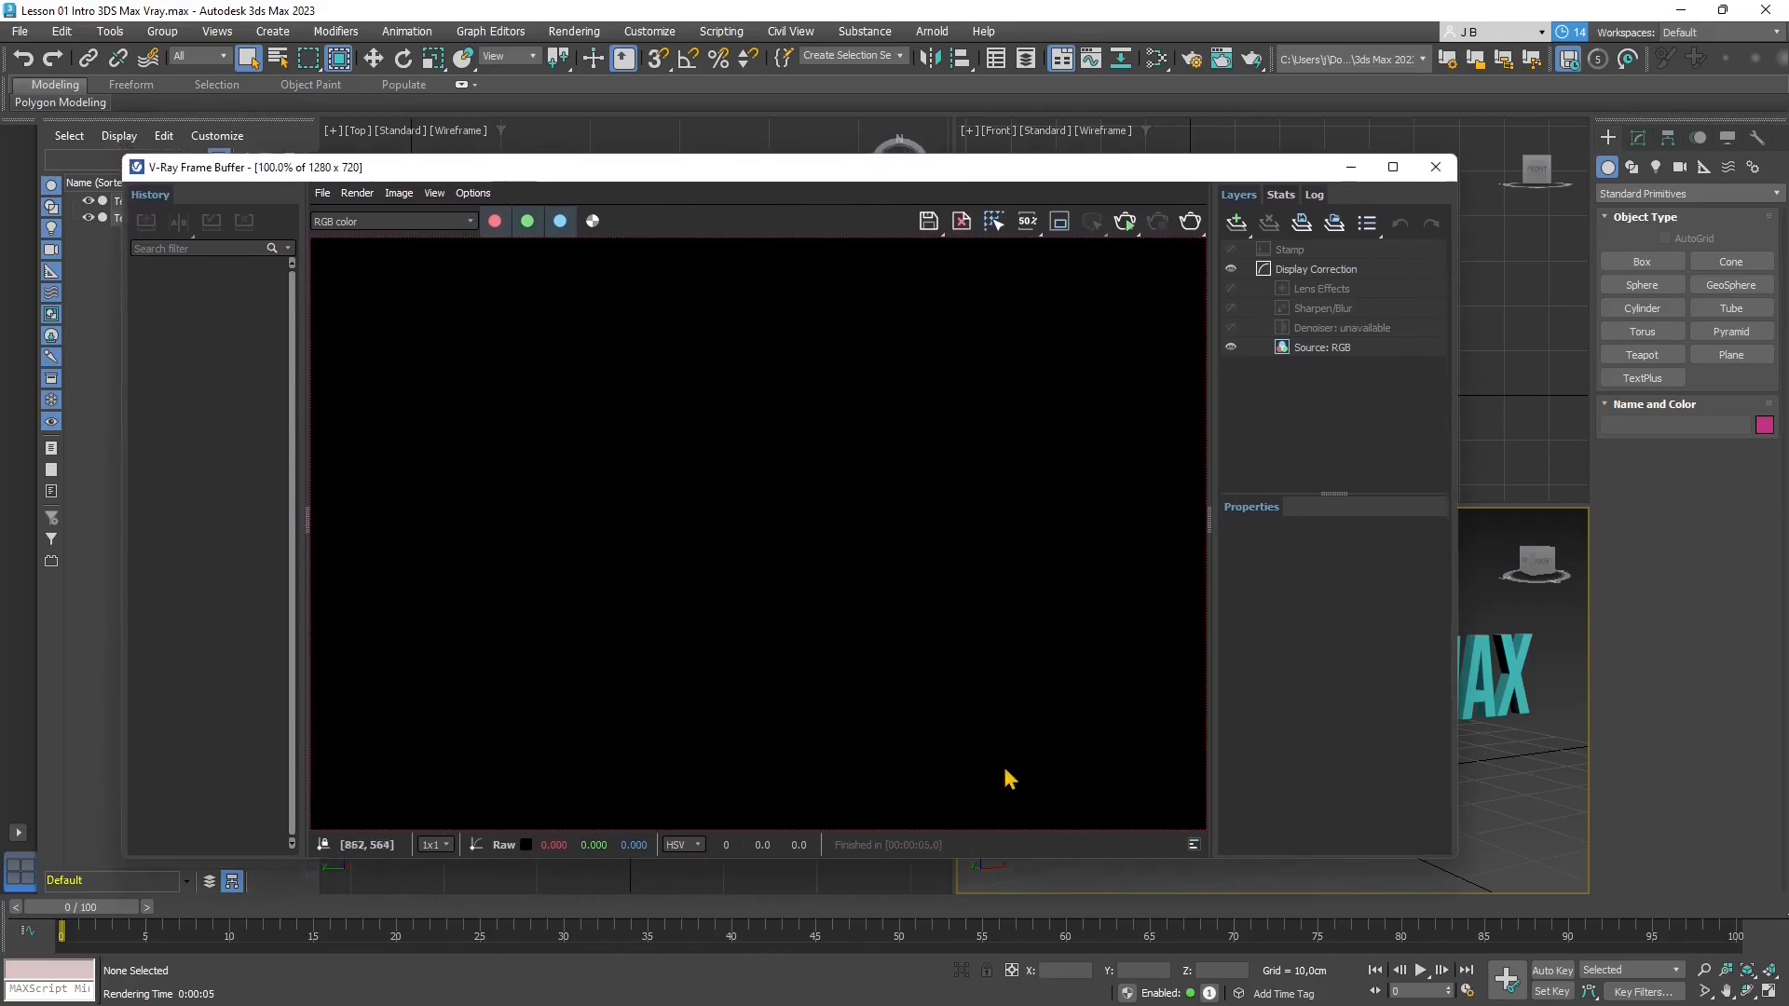
pyautogui.moveTo(1456, 861); pyautogui.dragTo(1508, 850)
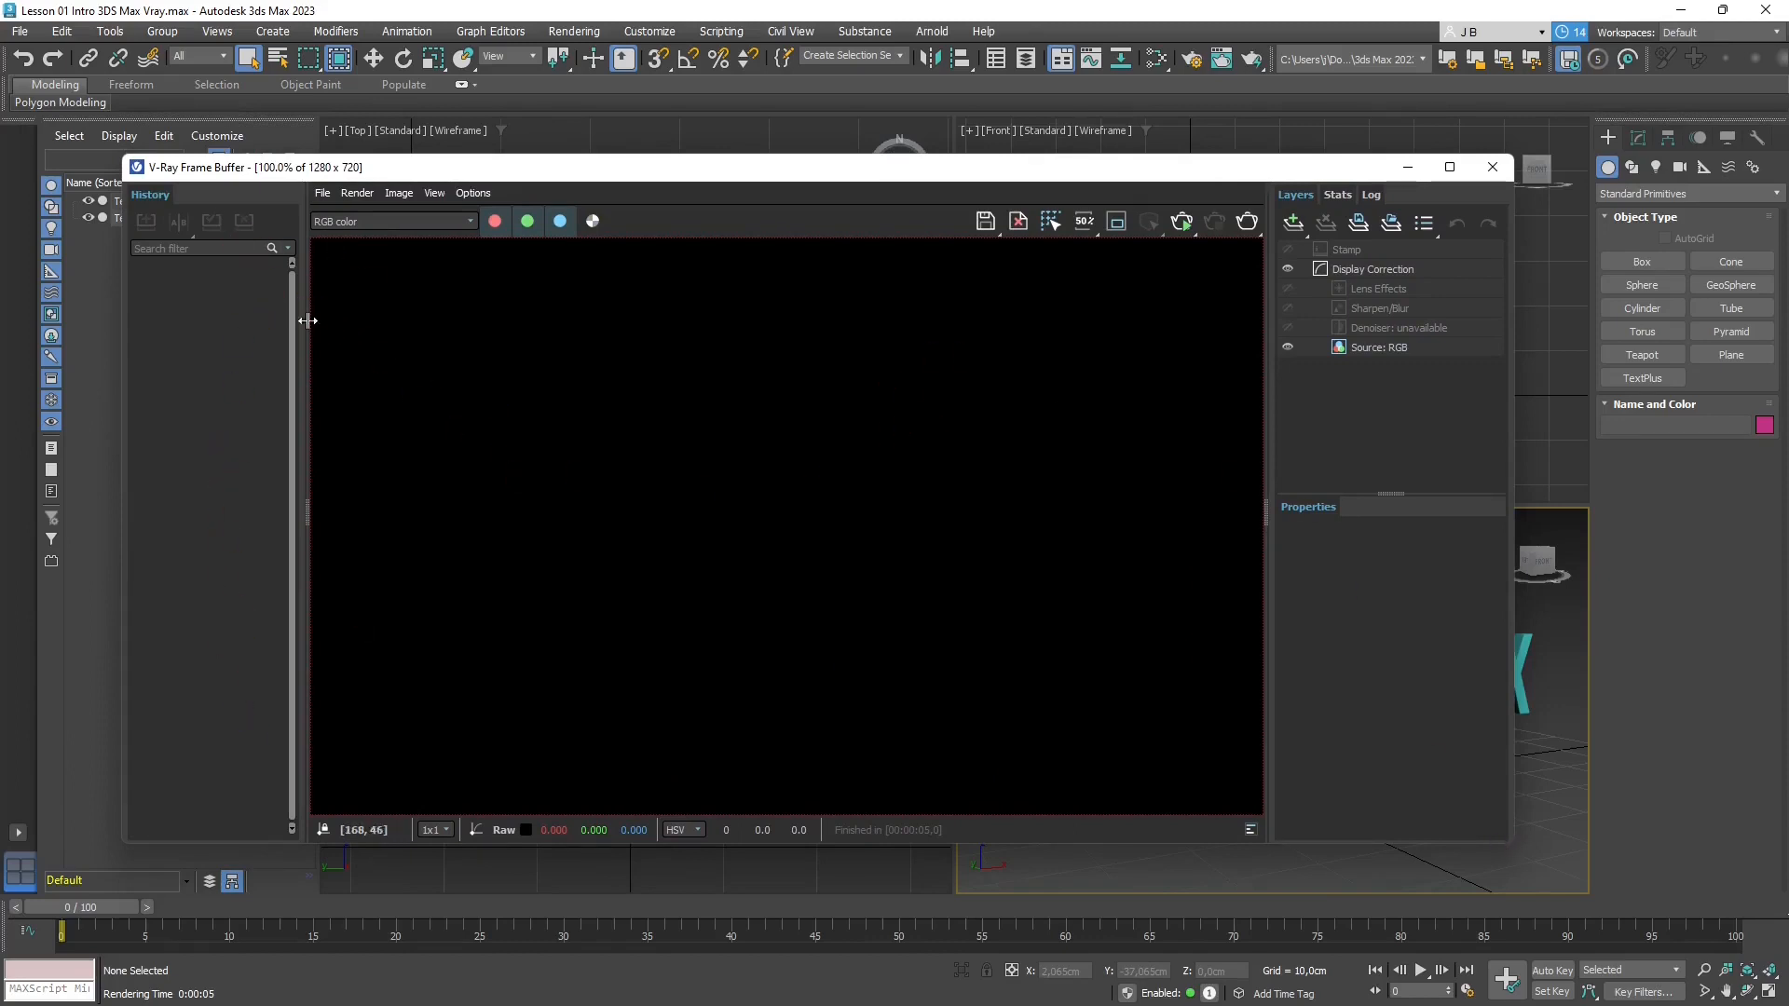
# Widen the frame buffer's History area and examine the render statistics for engine, devices, performance and timing
pyautogui.moveTo(306, 506); pyautogui.dragTo(342, 510)
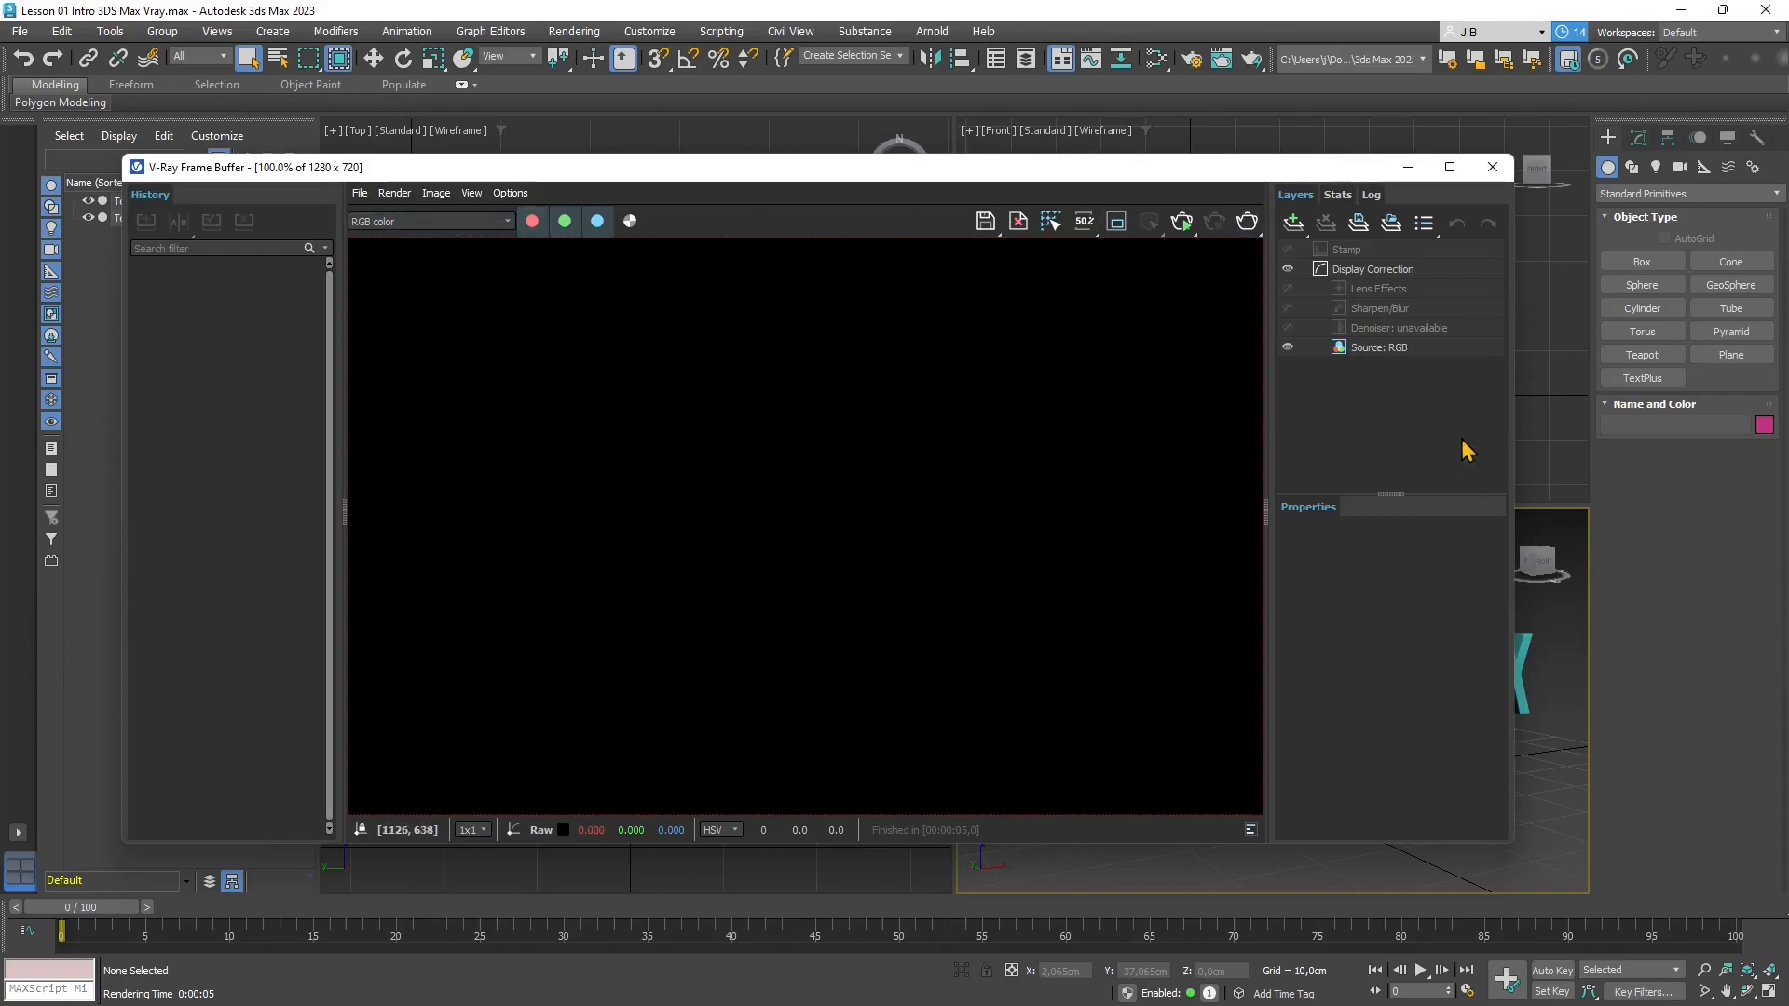
pyautogui.click(1335, 198)
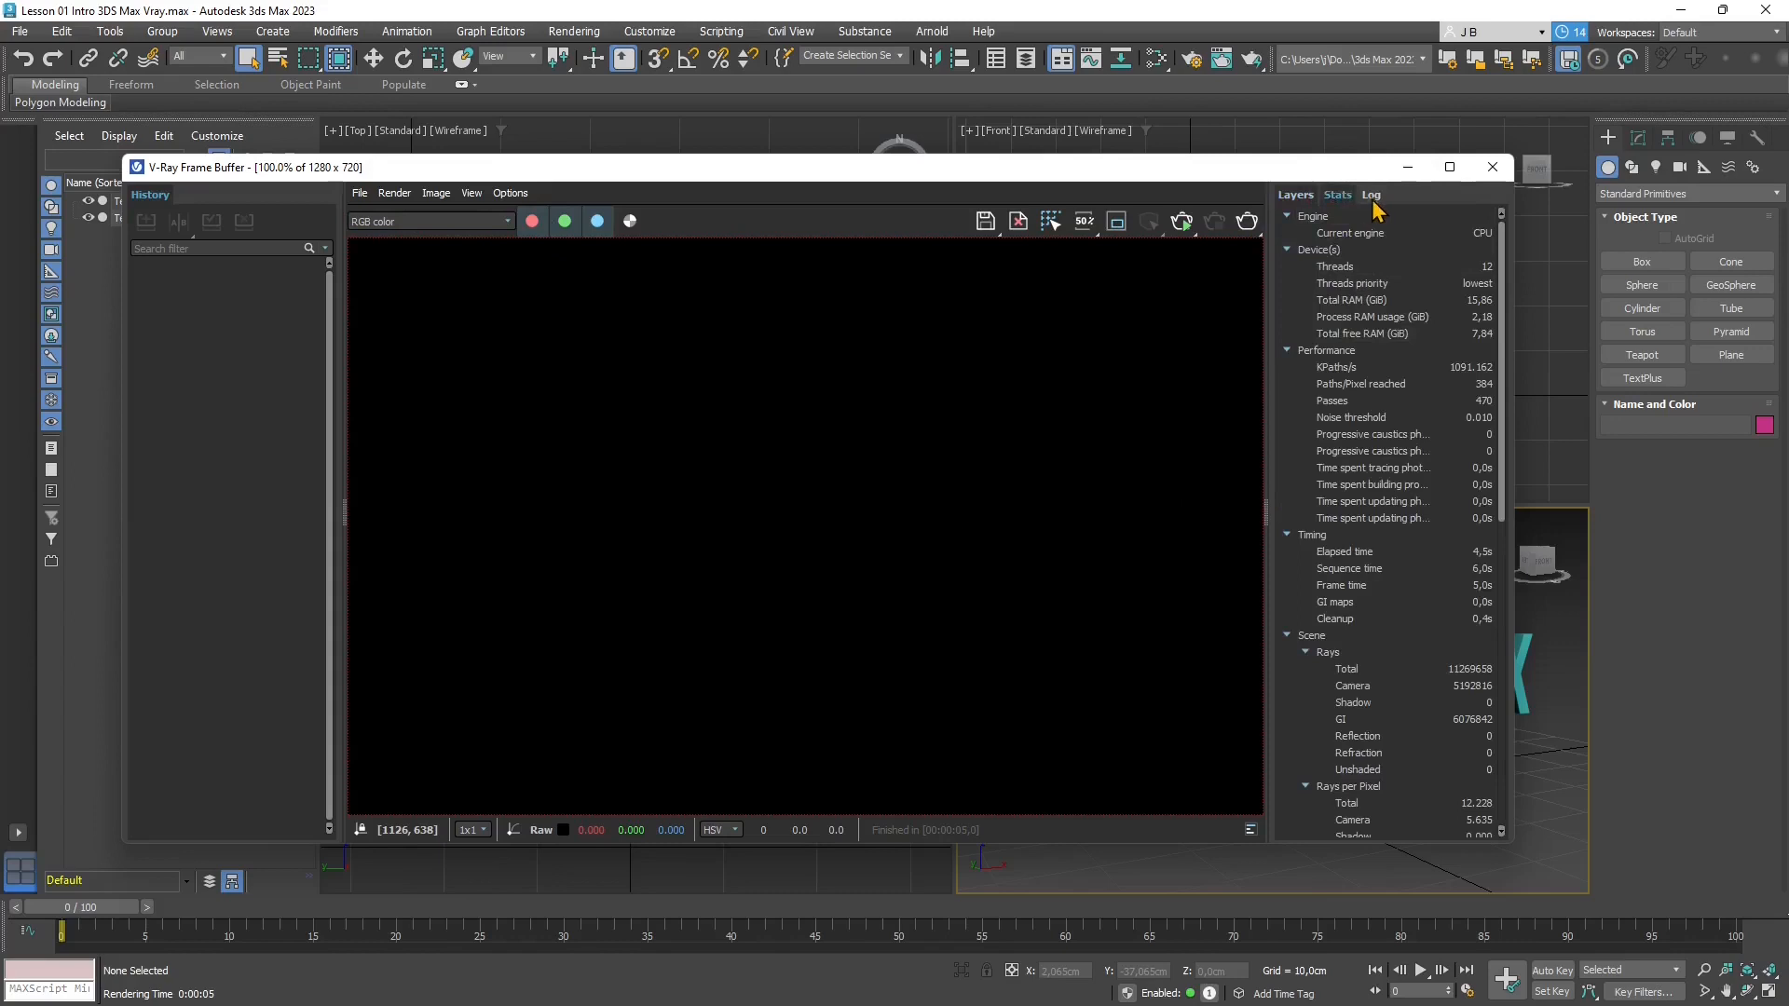
pyautogui.moveTo(1501, 275)
pyautogui.mouseDown()
pyautogui.moveTo(1514, 657)
pyautogui.moveTo(1486, 507)
pyautogui.moveTo(1514, 340)
pyautogui.moveTo(1486, 244)
pyautogui.mouseUp()
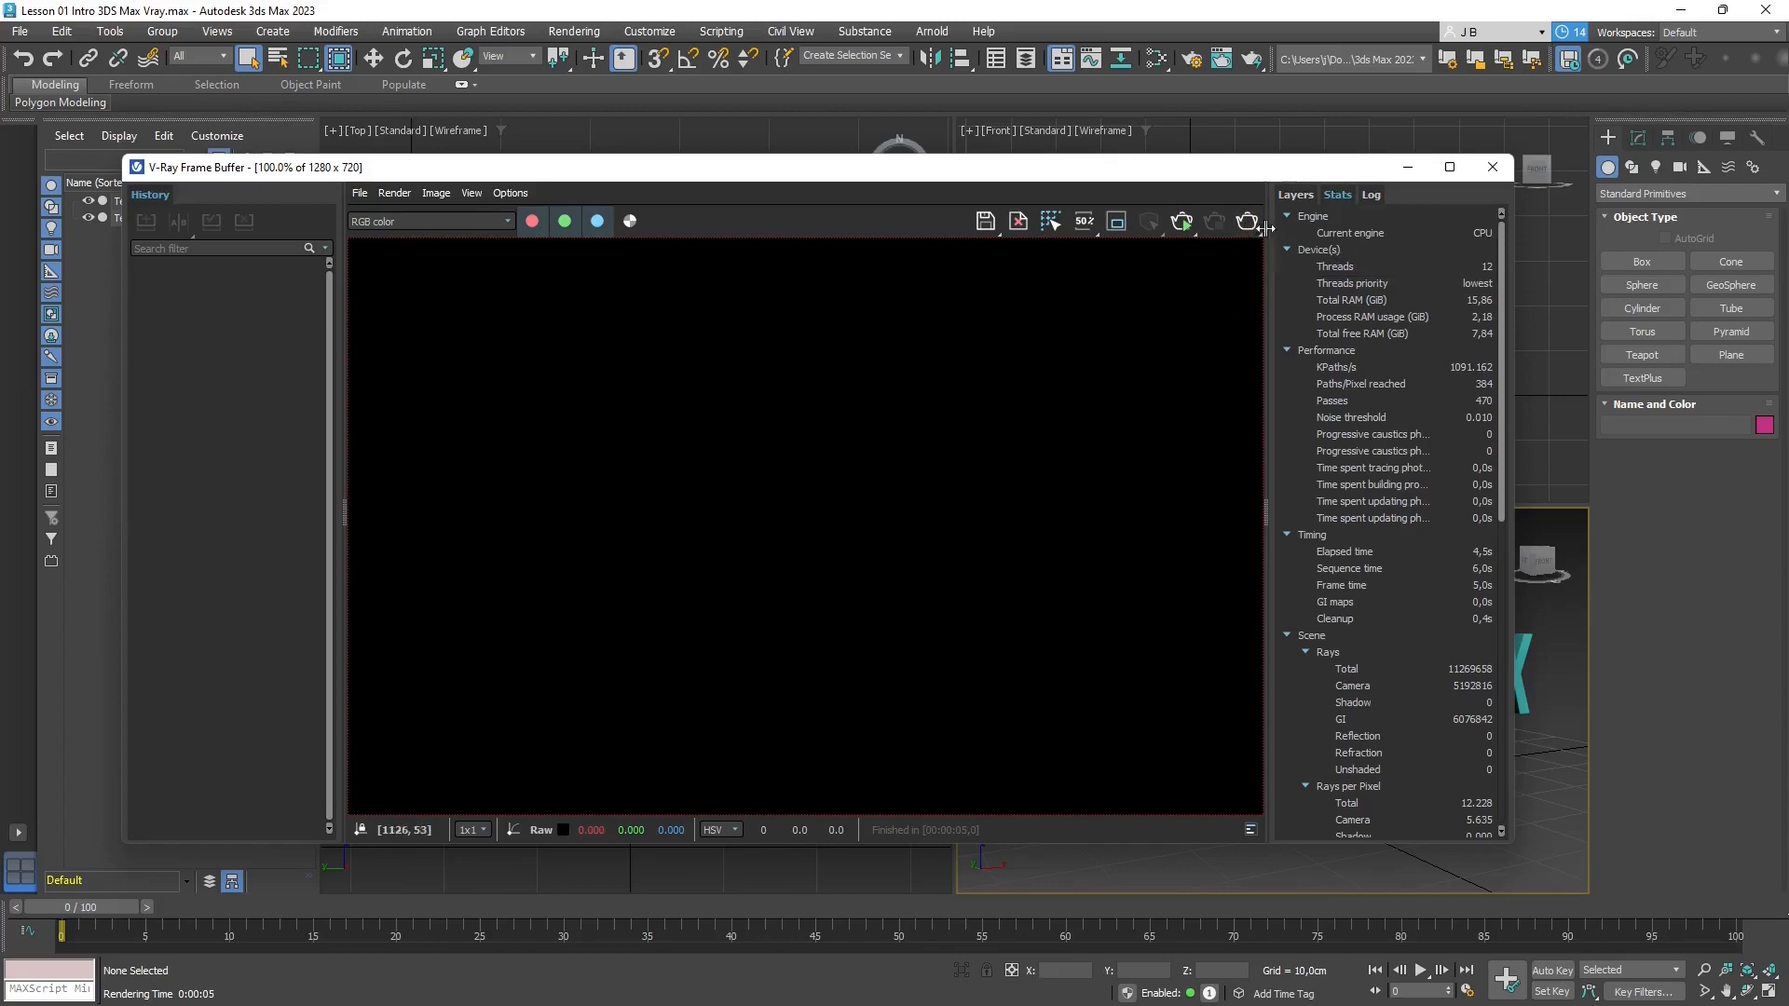
# Run an interactive render from the V-Ray Frame Buffer, stop it, and close the frame buffer
pyautogui.click(1183, 223)
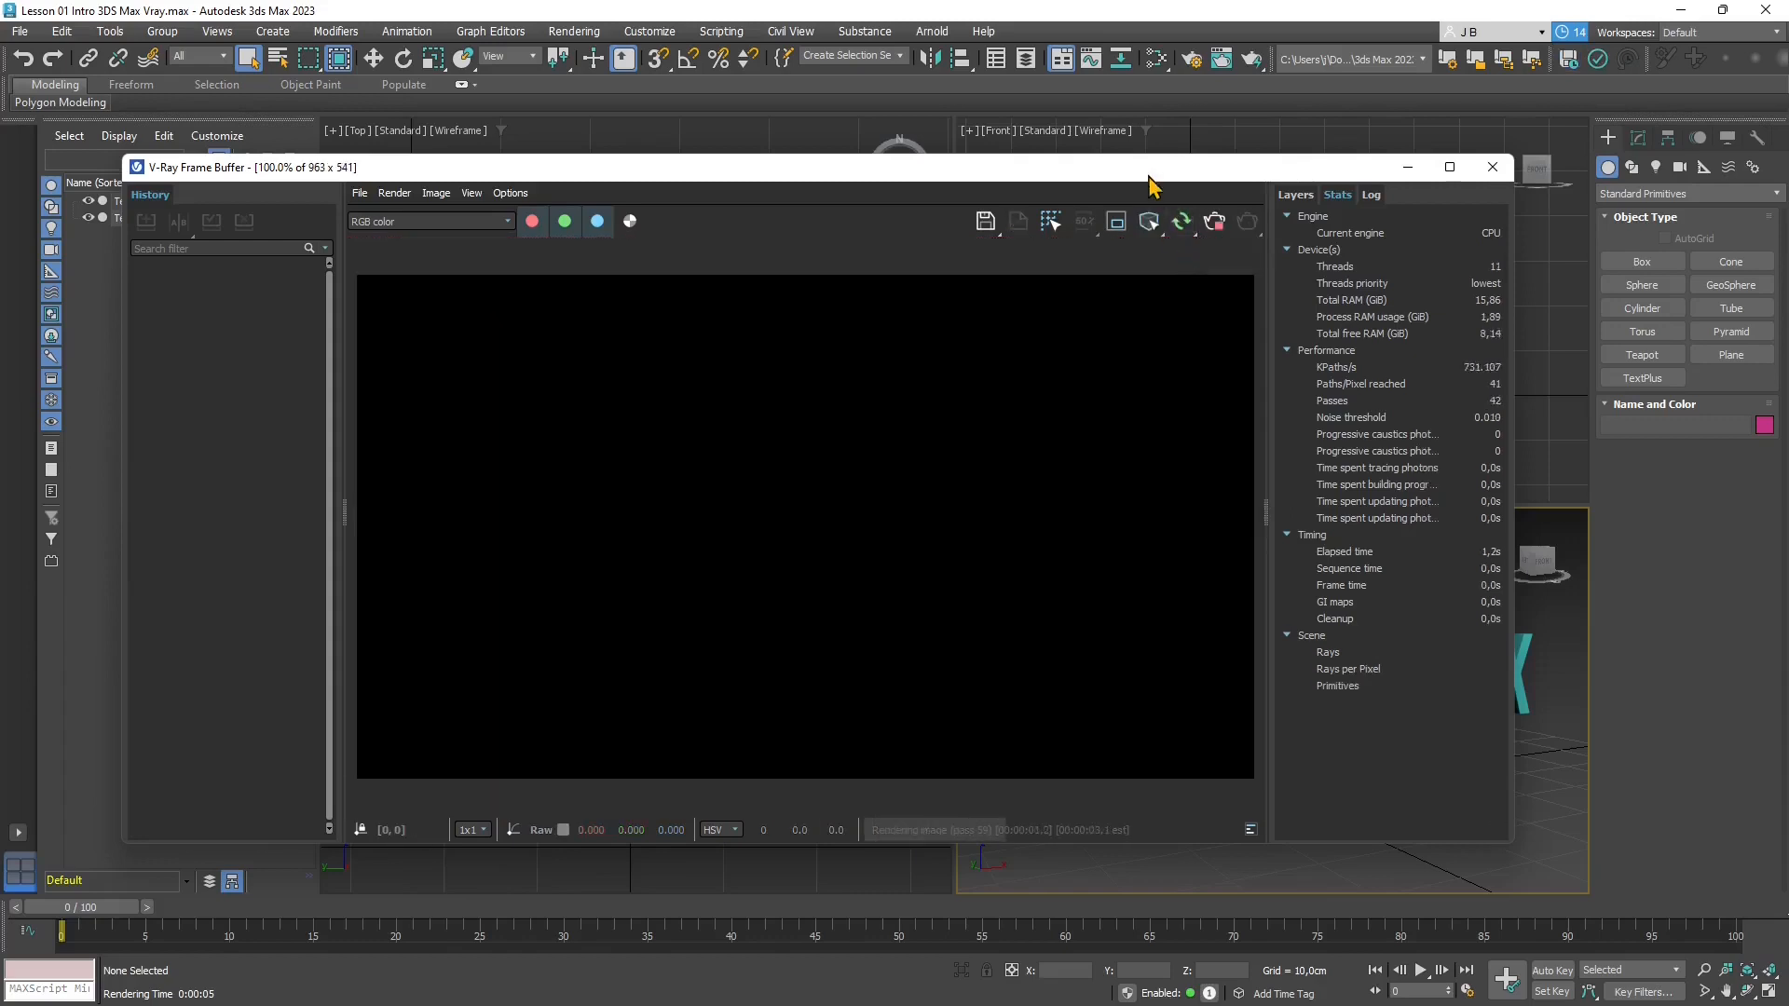
pyautogui.moveTo(1153, 180); pyautogui.dragTo(1053, 91)
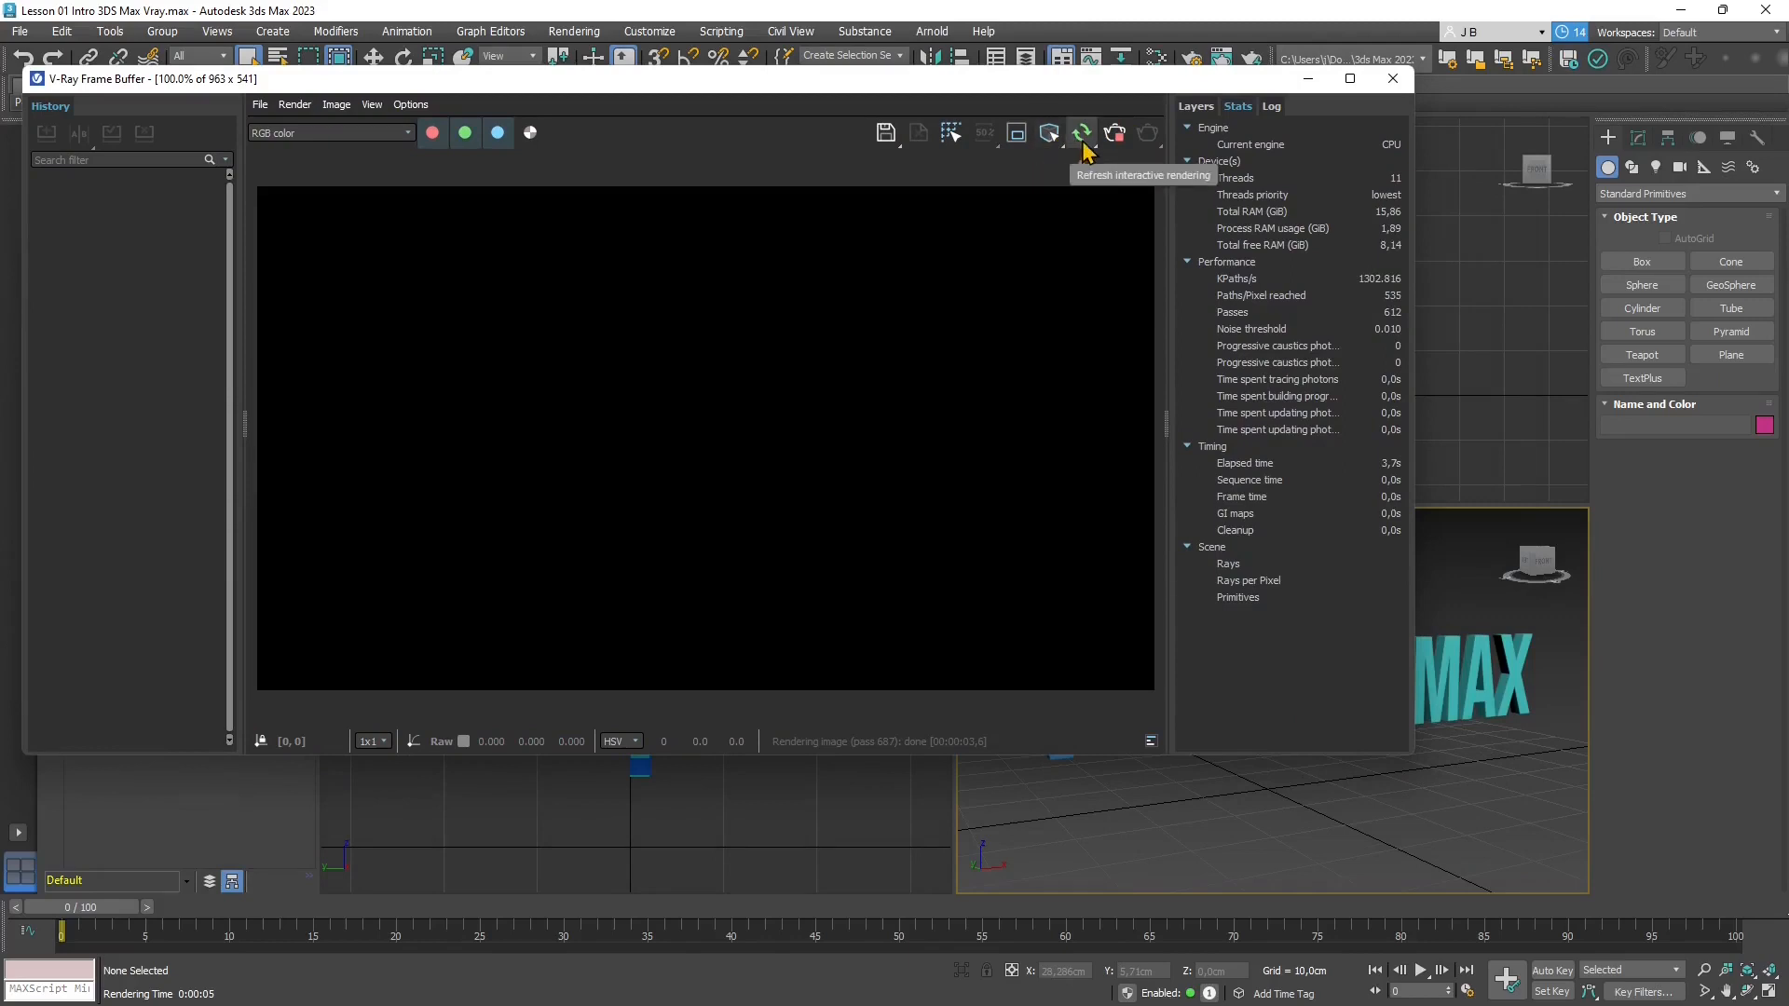
pyautogui.click(1116, 144)
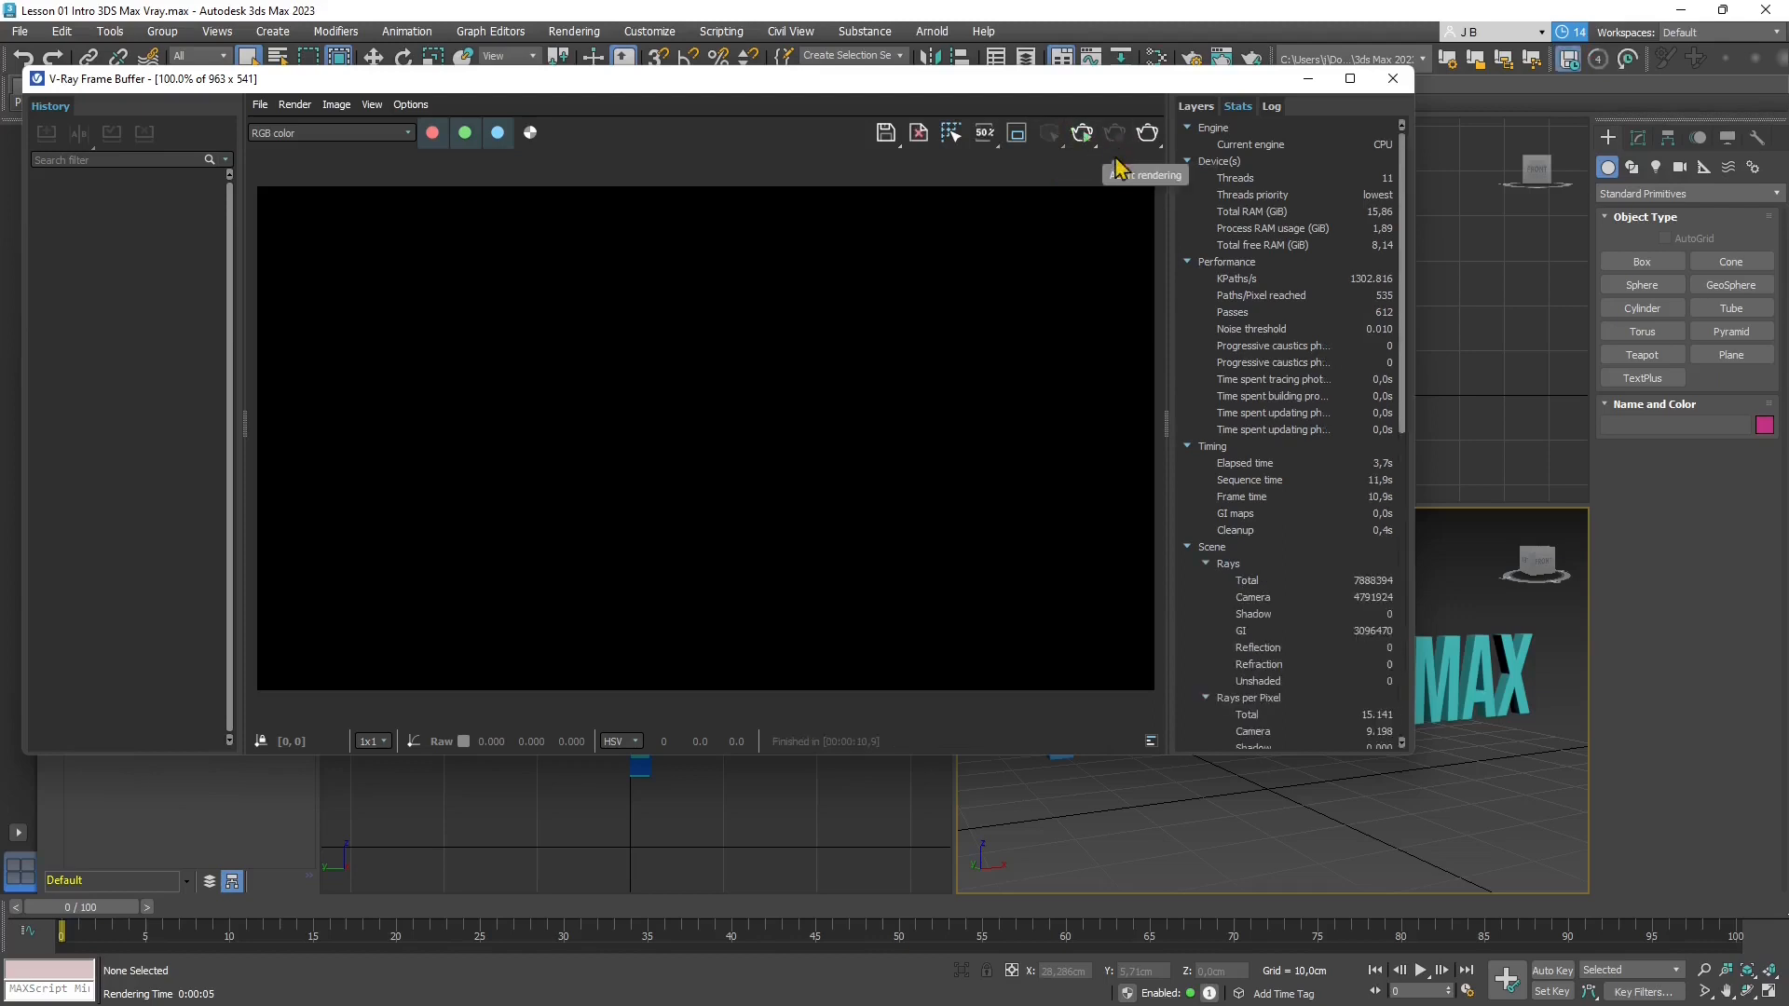
pyautogui.click(1392, 78)
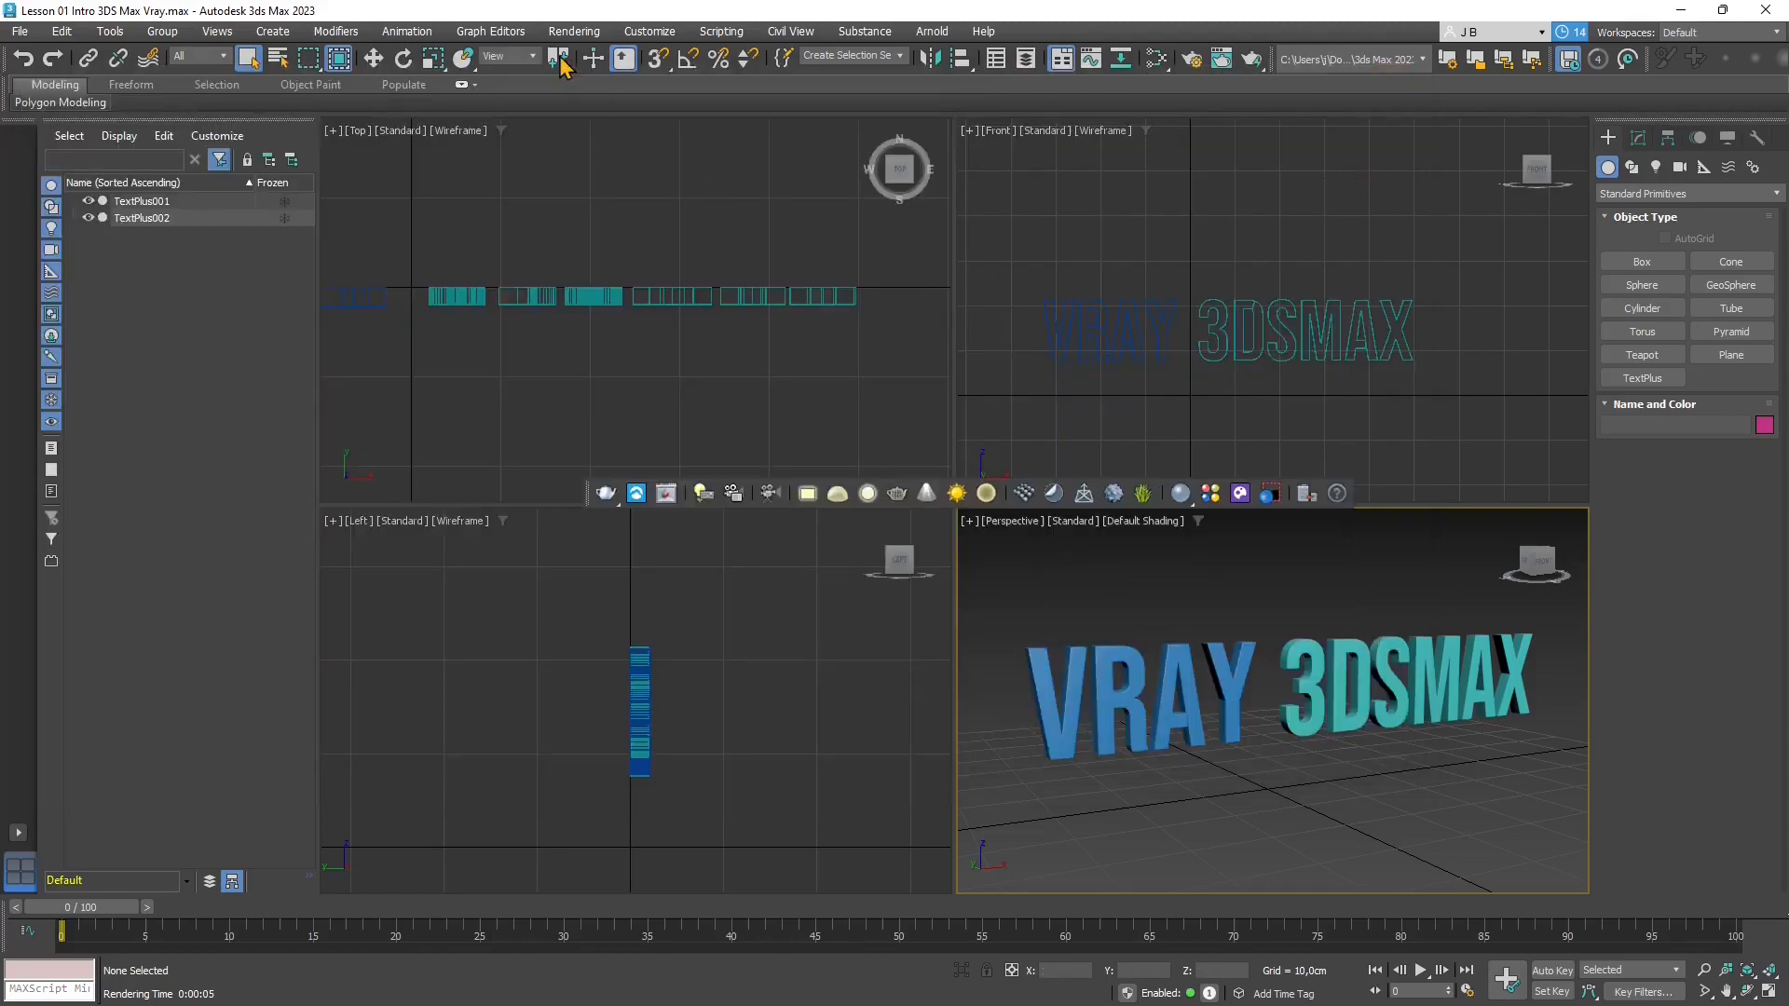
# Start an interactive render from the IPR options in Render Setup, abort it and close the frame buffer
pyautogui.click(573, 31)
pyautogui.click(579, 116)
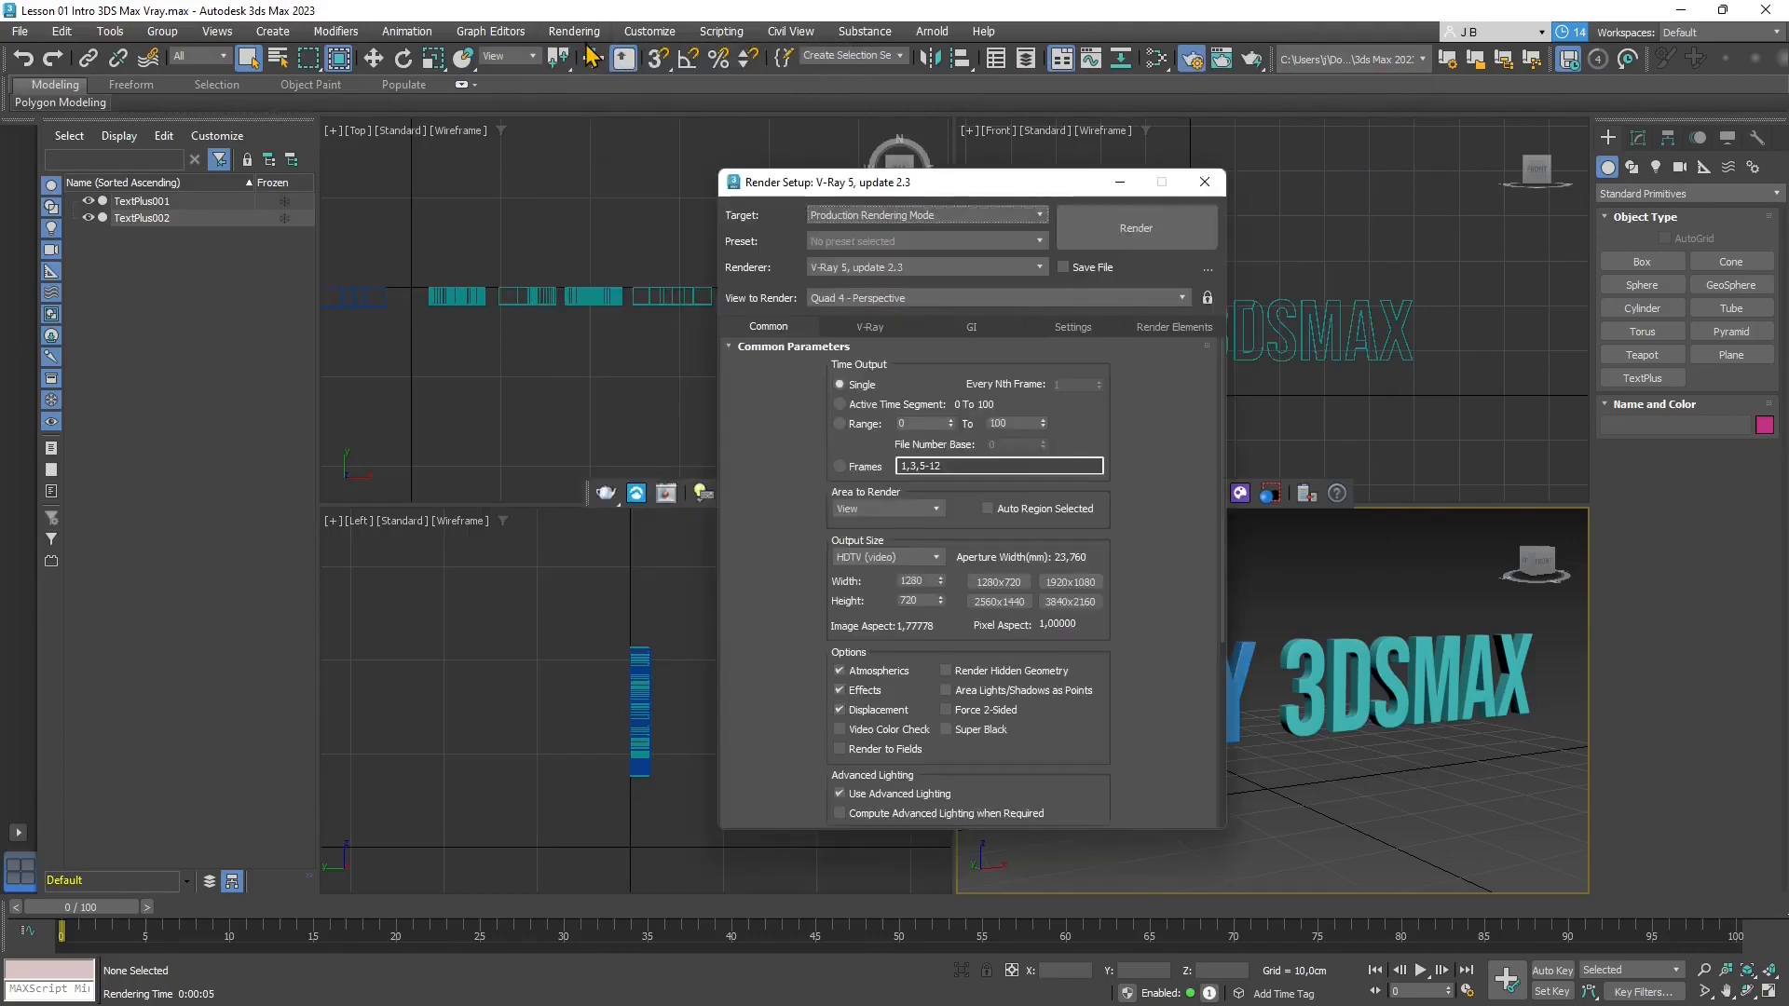
pyautogui.click(870, 328)
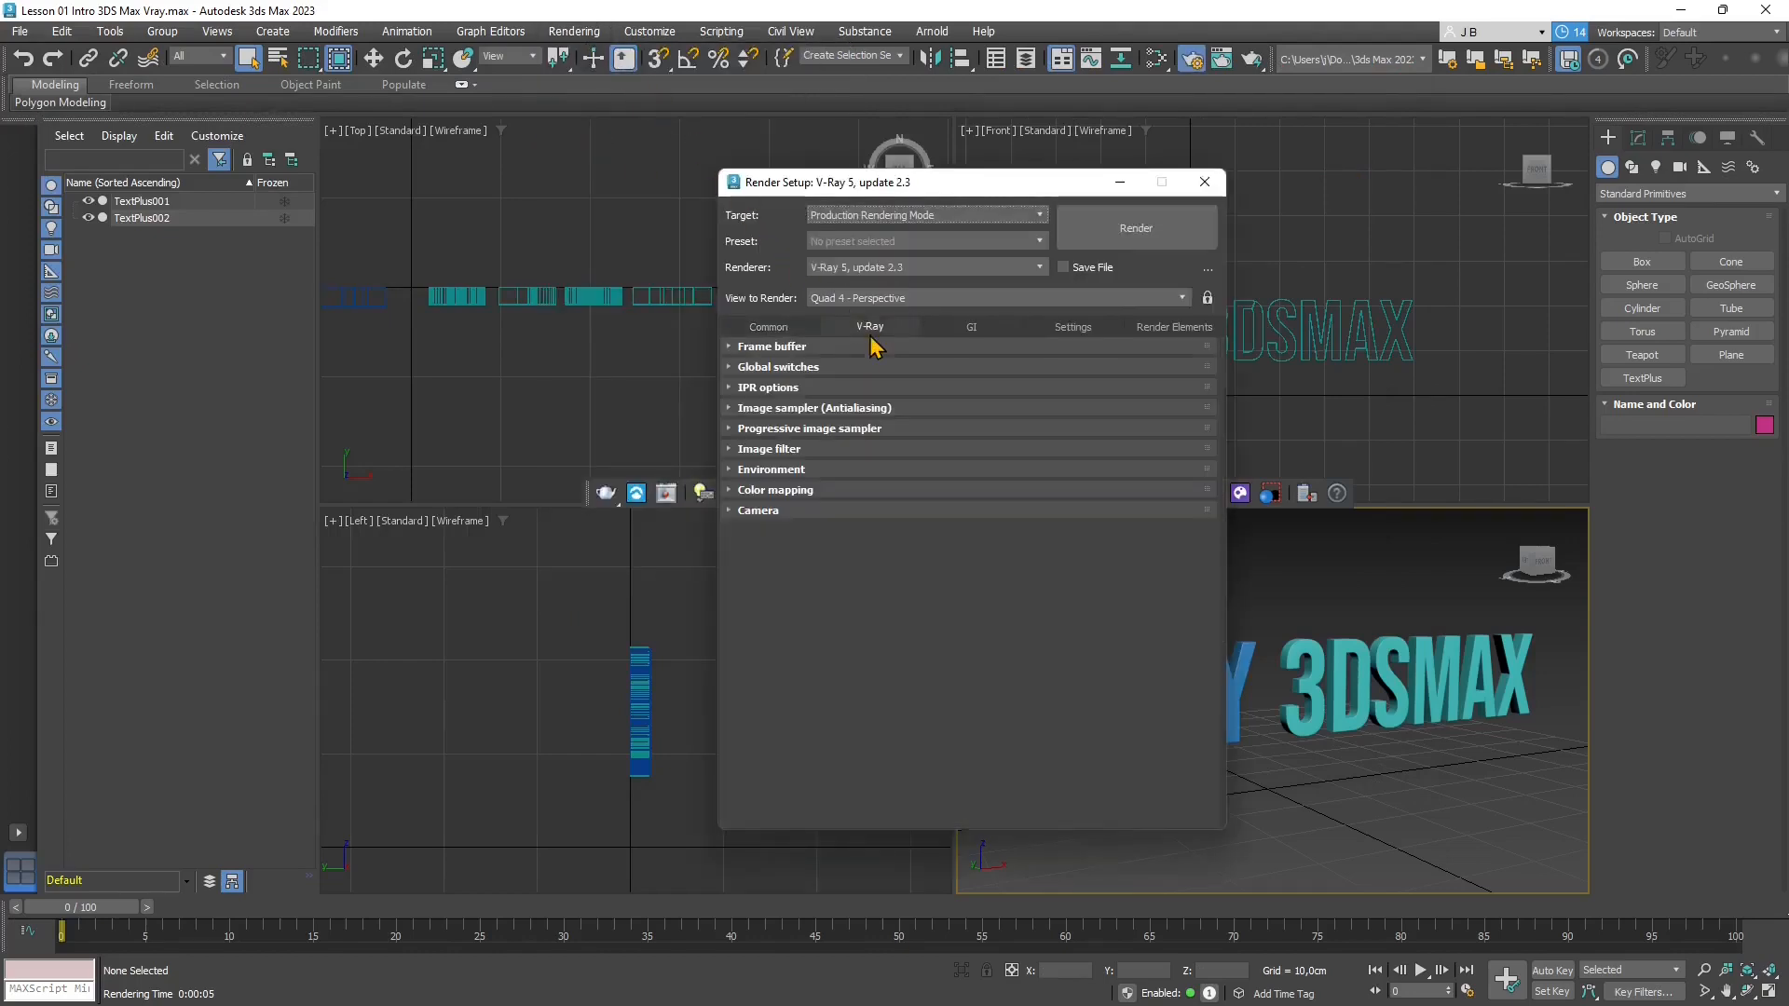
pyautogui.click(769, 387)
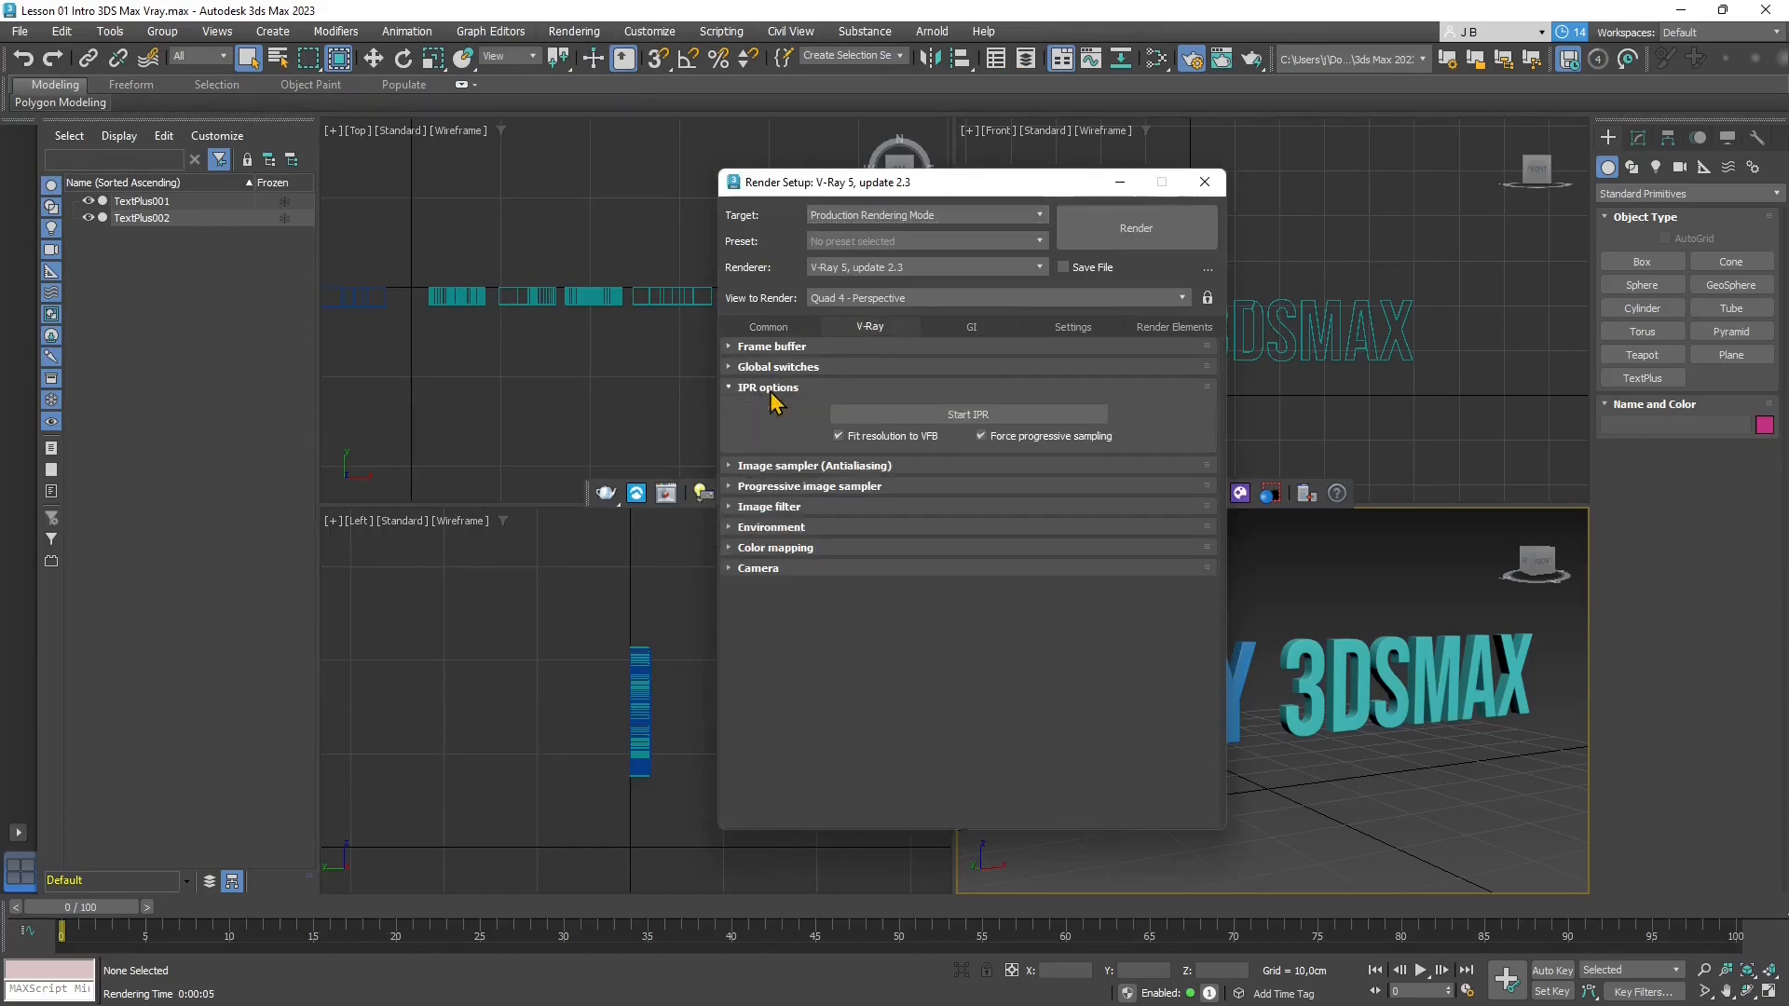
pyautogui.click(957, 418)
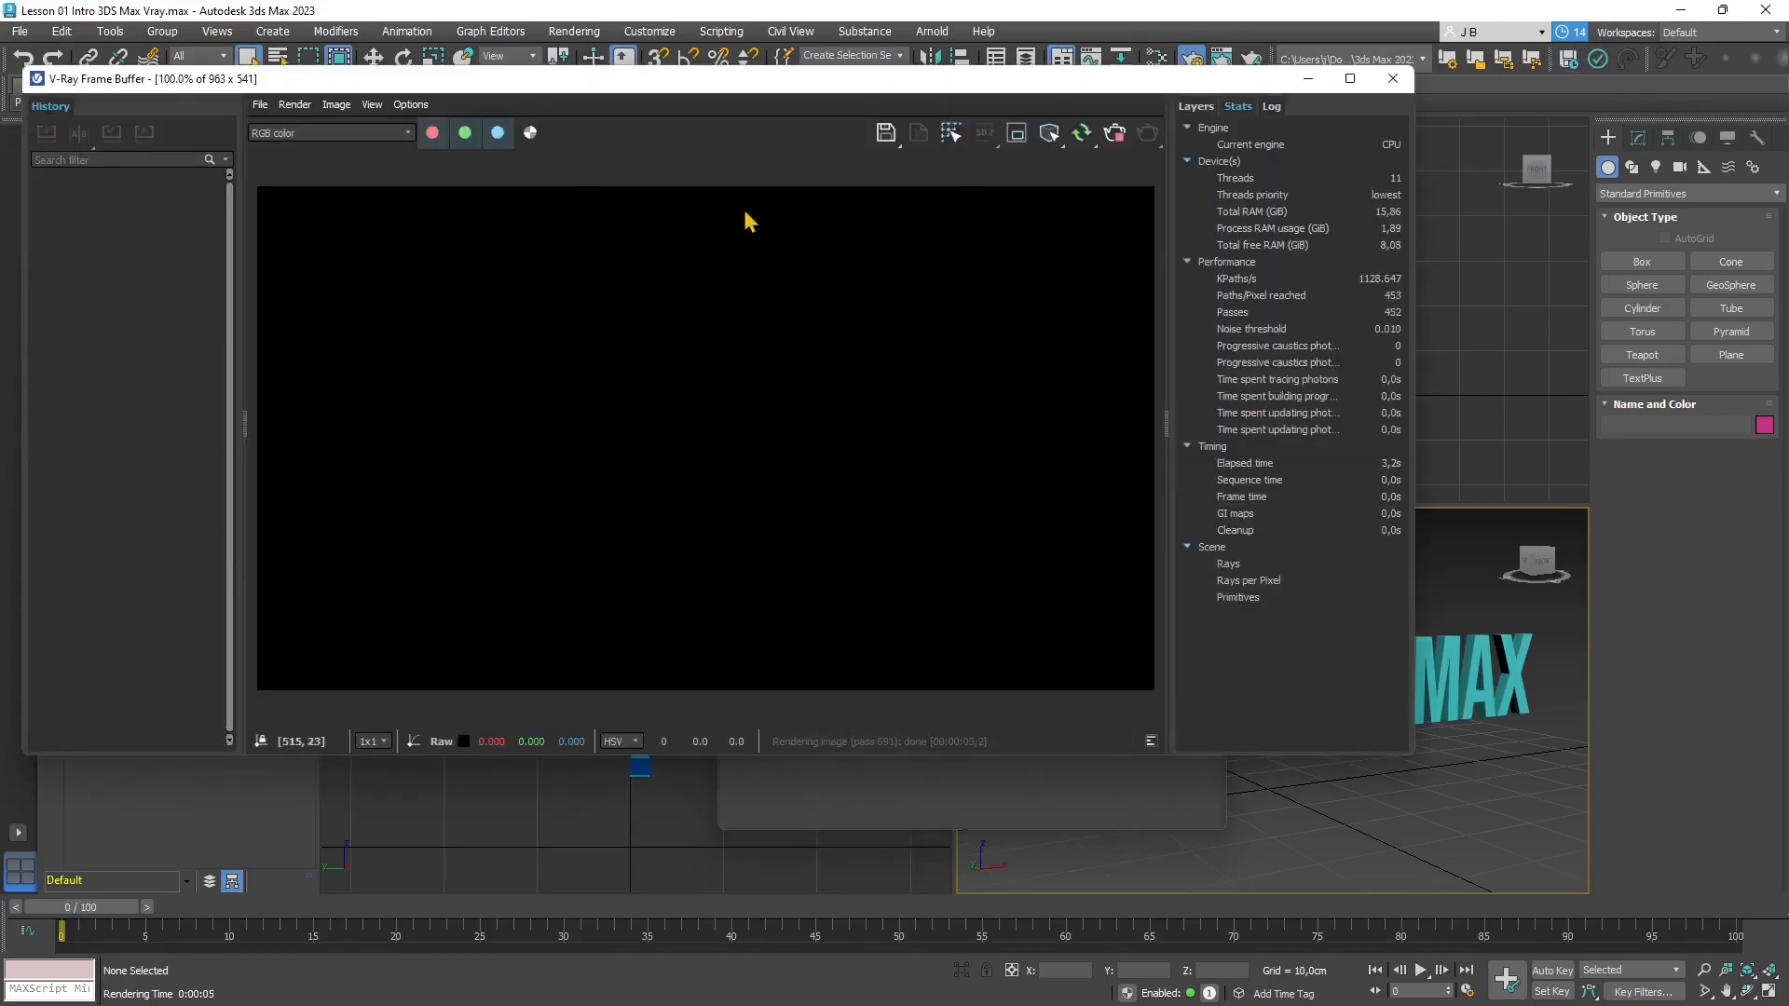
pyautogui.click(1115, 138)
pyautogui.click(1392, 81)
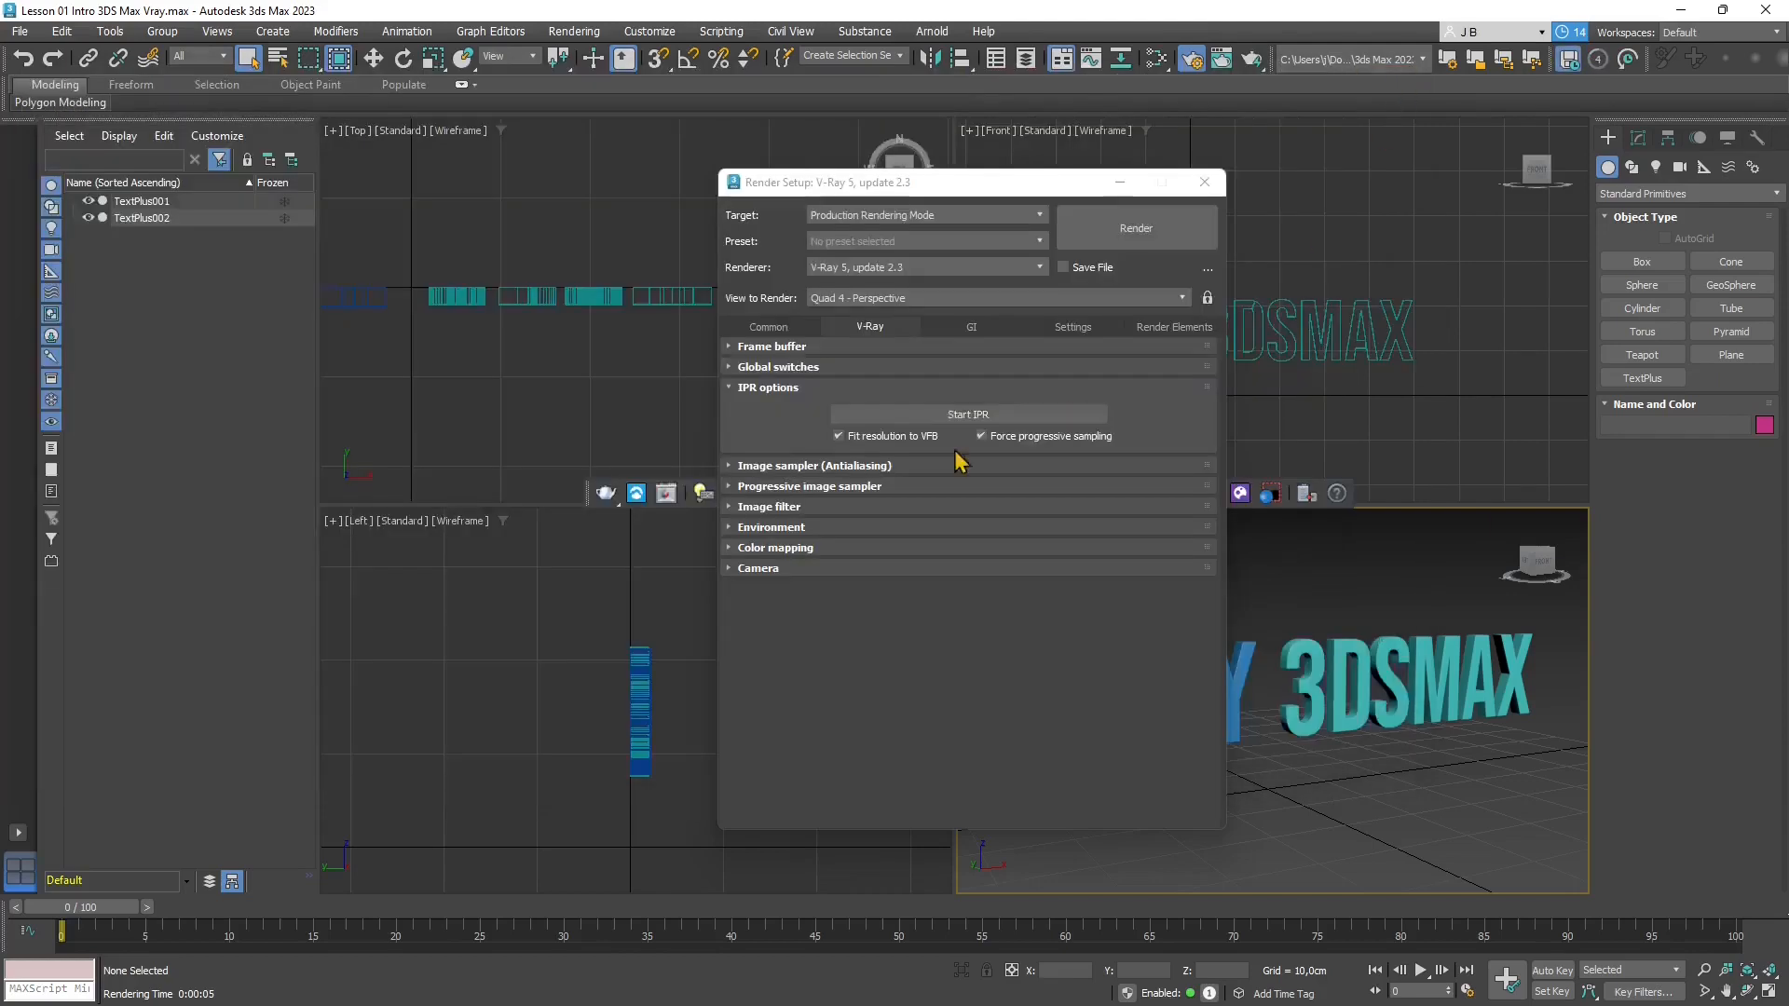
# Examine the V-Ray Global switches, Frame buffer and Image sampler settings in Render Setup, and close it
pyautogui.click(805, 369)
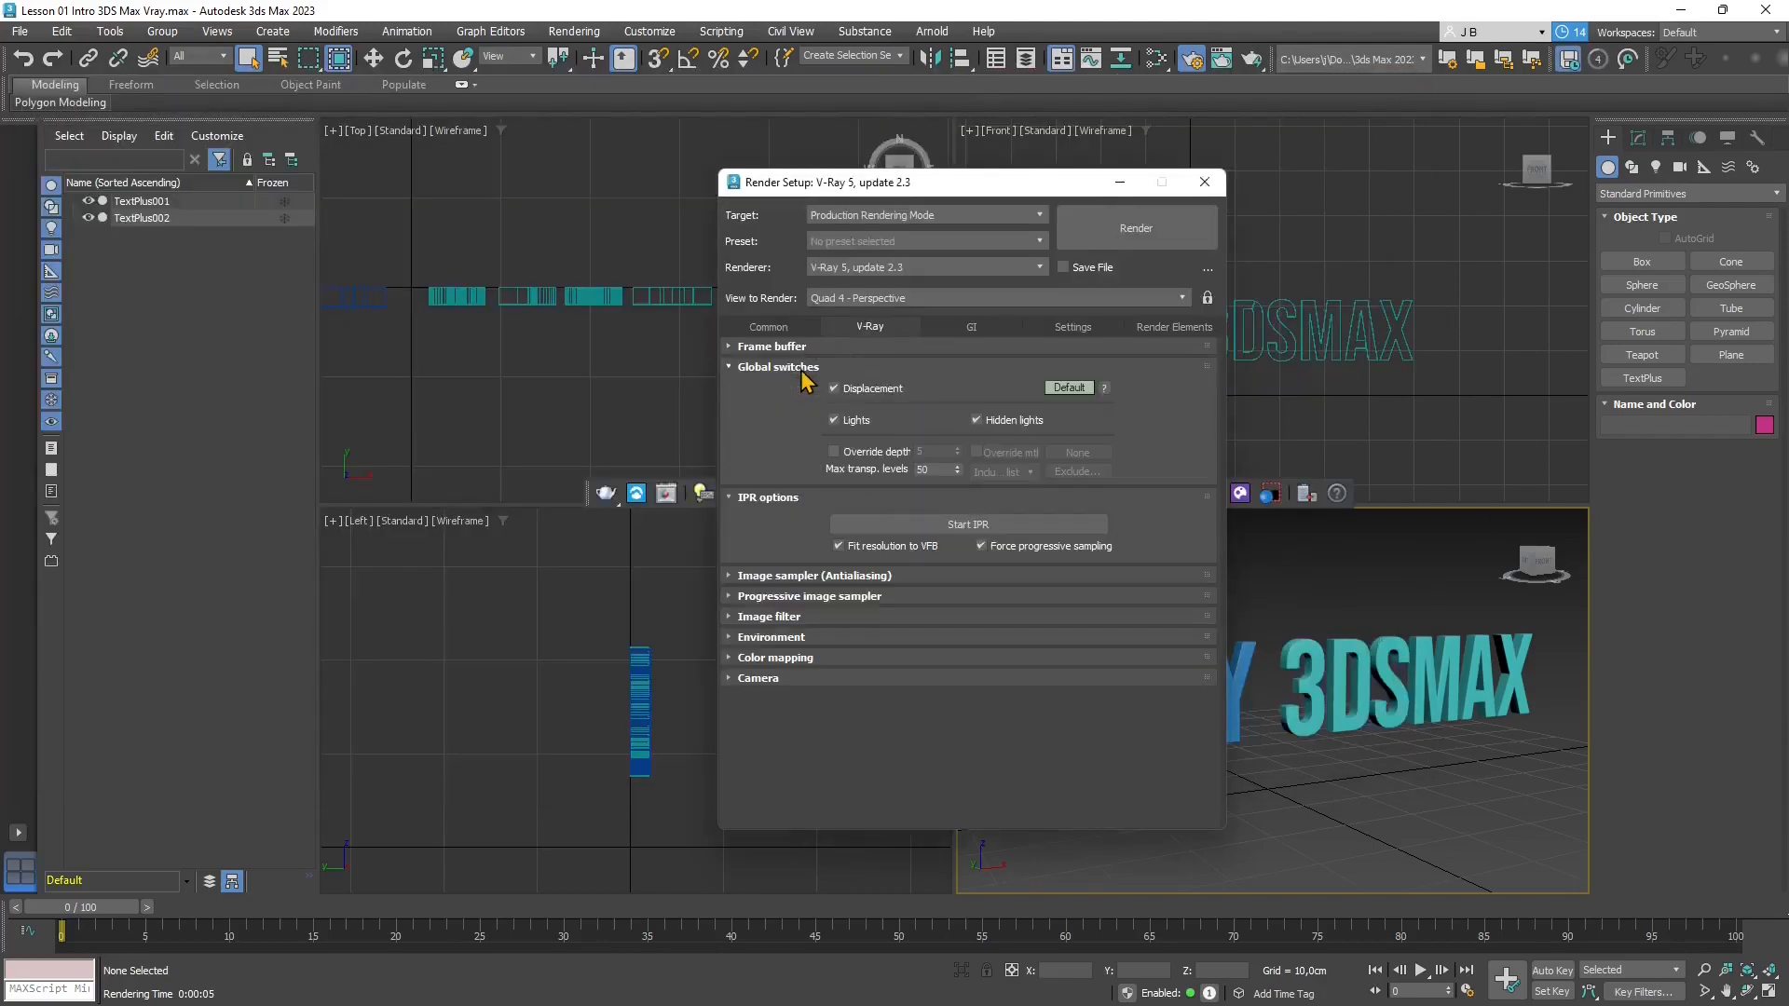
pyautogui.click(764, 347)
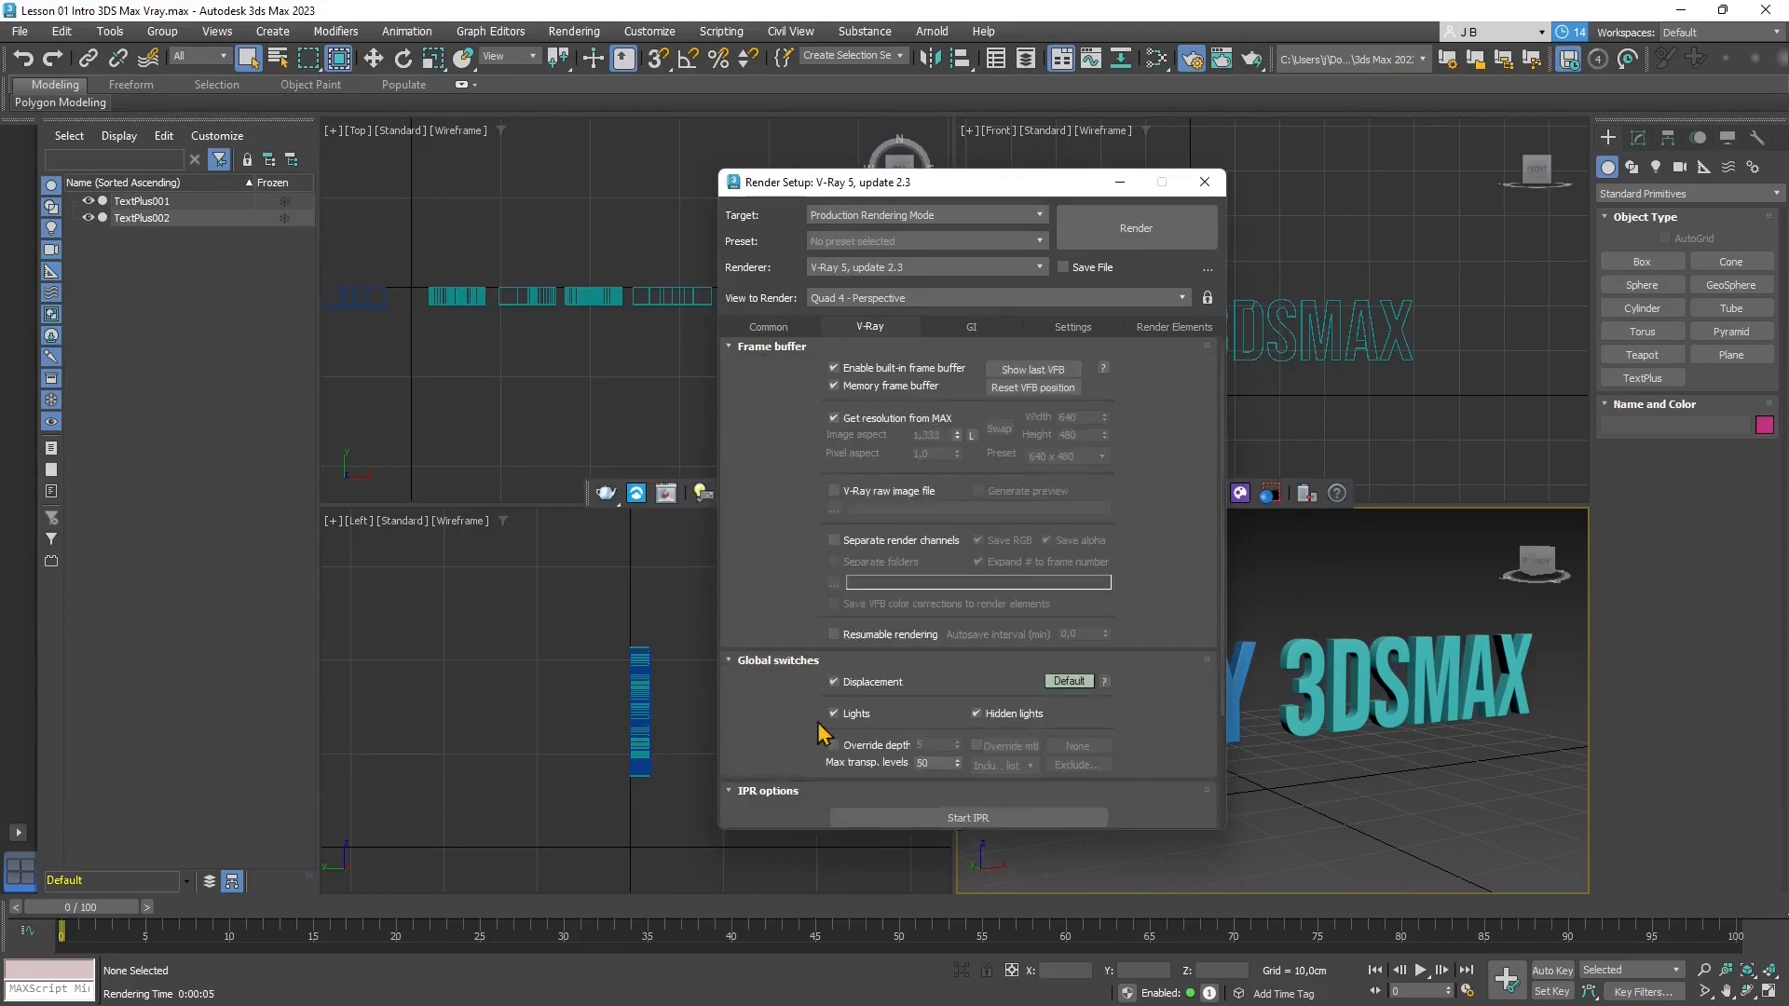
pyautogui.click(770, 350)
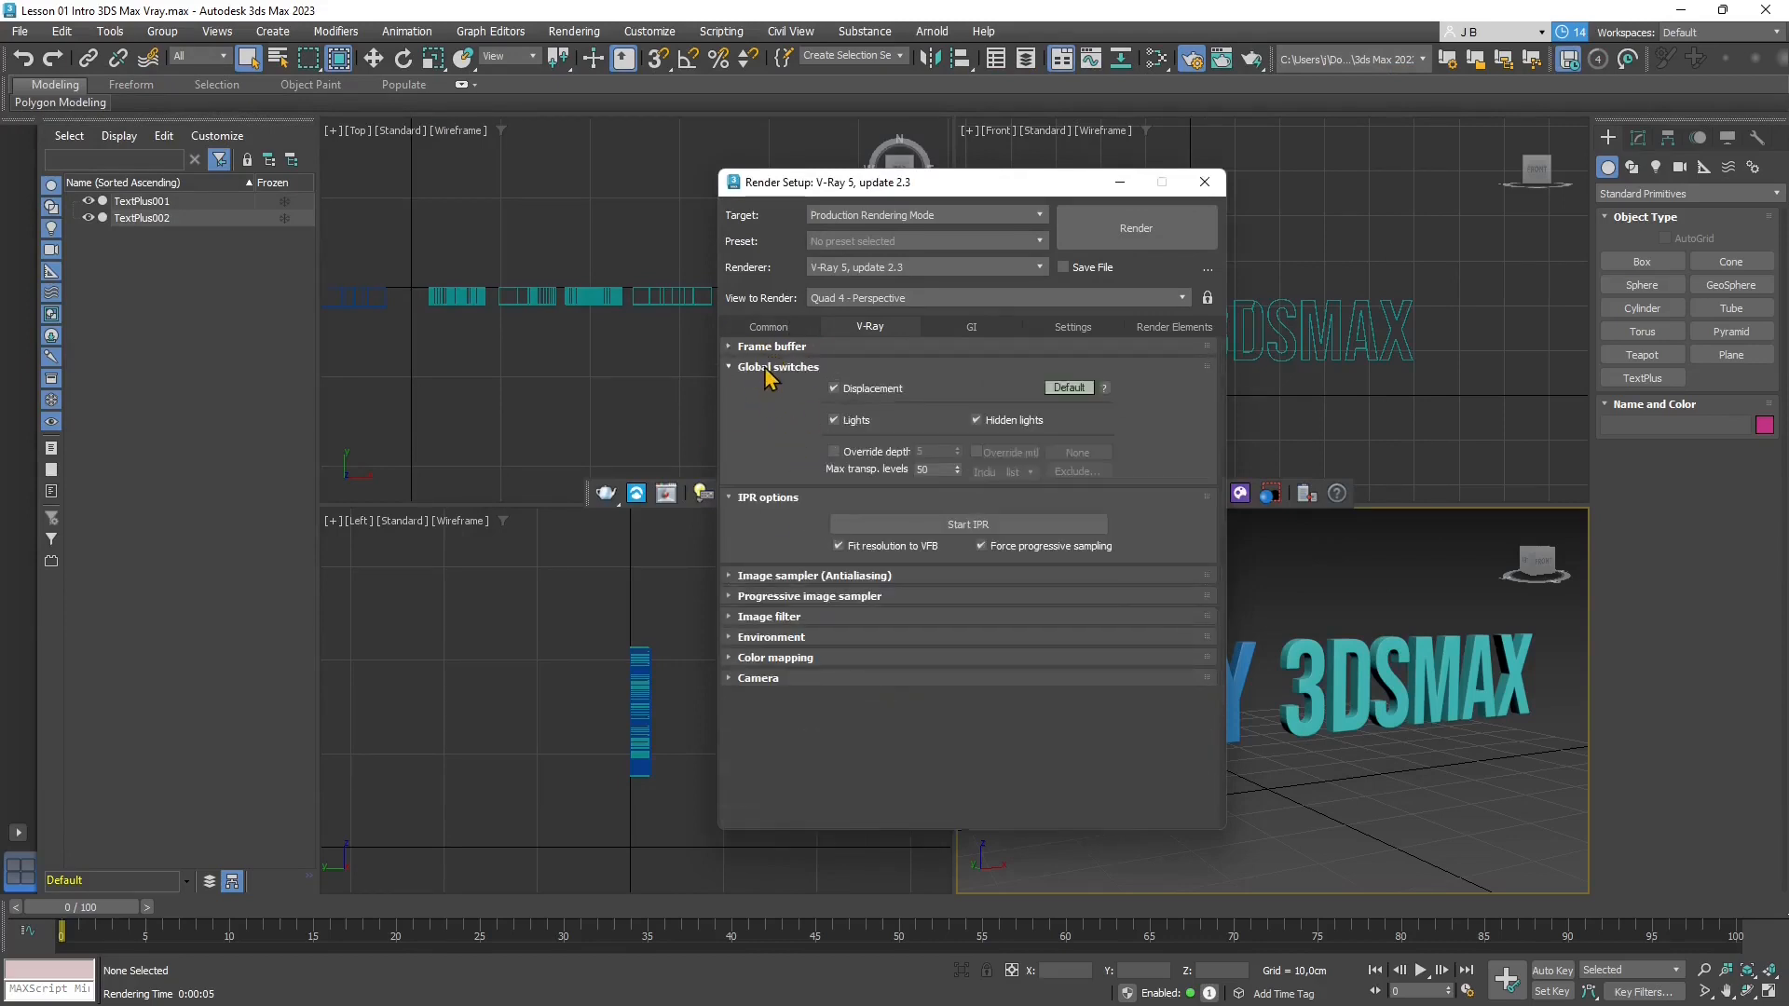
pyautogui.click(770, 371)
pyautogui.click(771, 467)
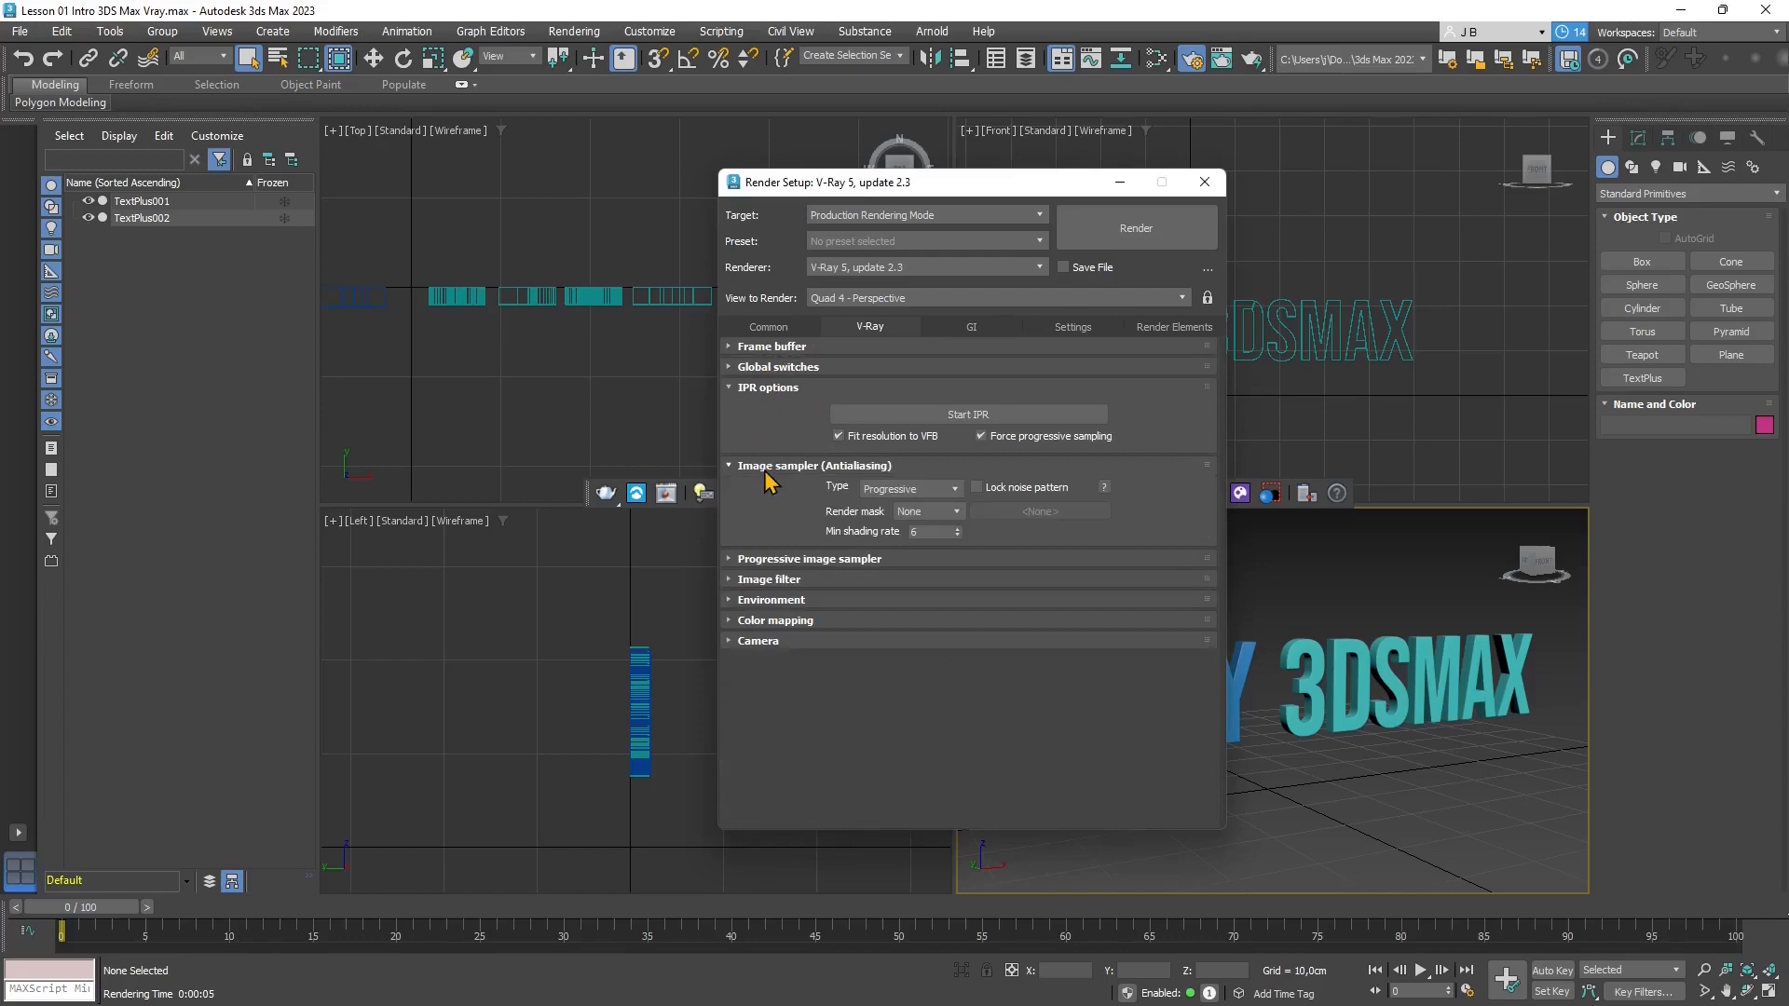
pyautogui.click(766, 469)
pyautogui.click(760, 487)
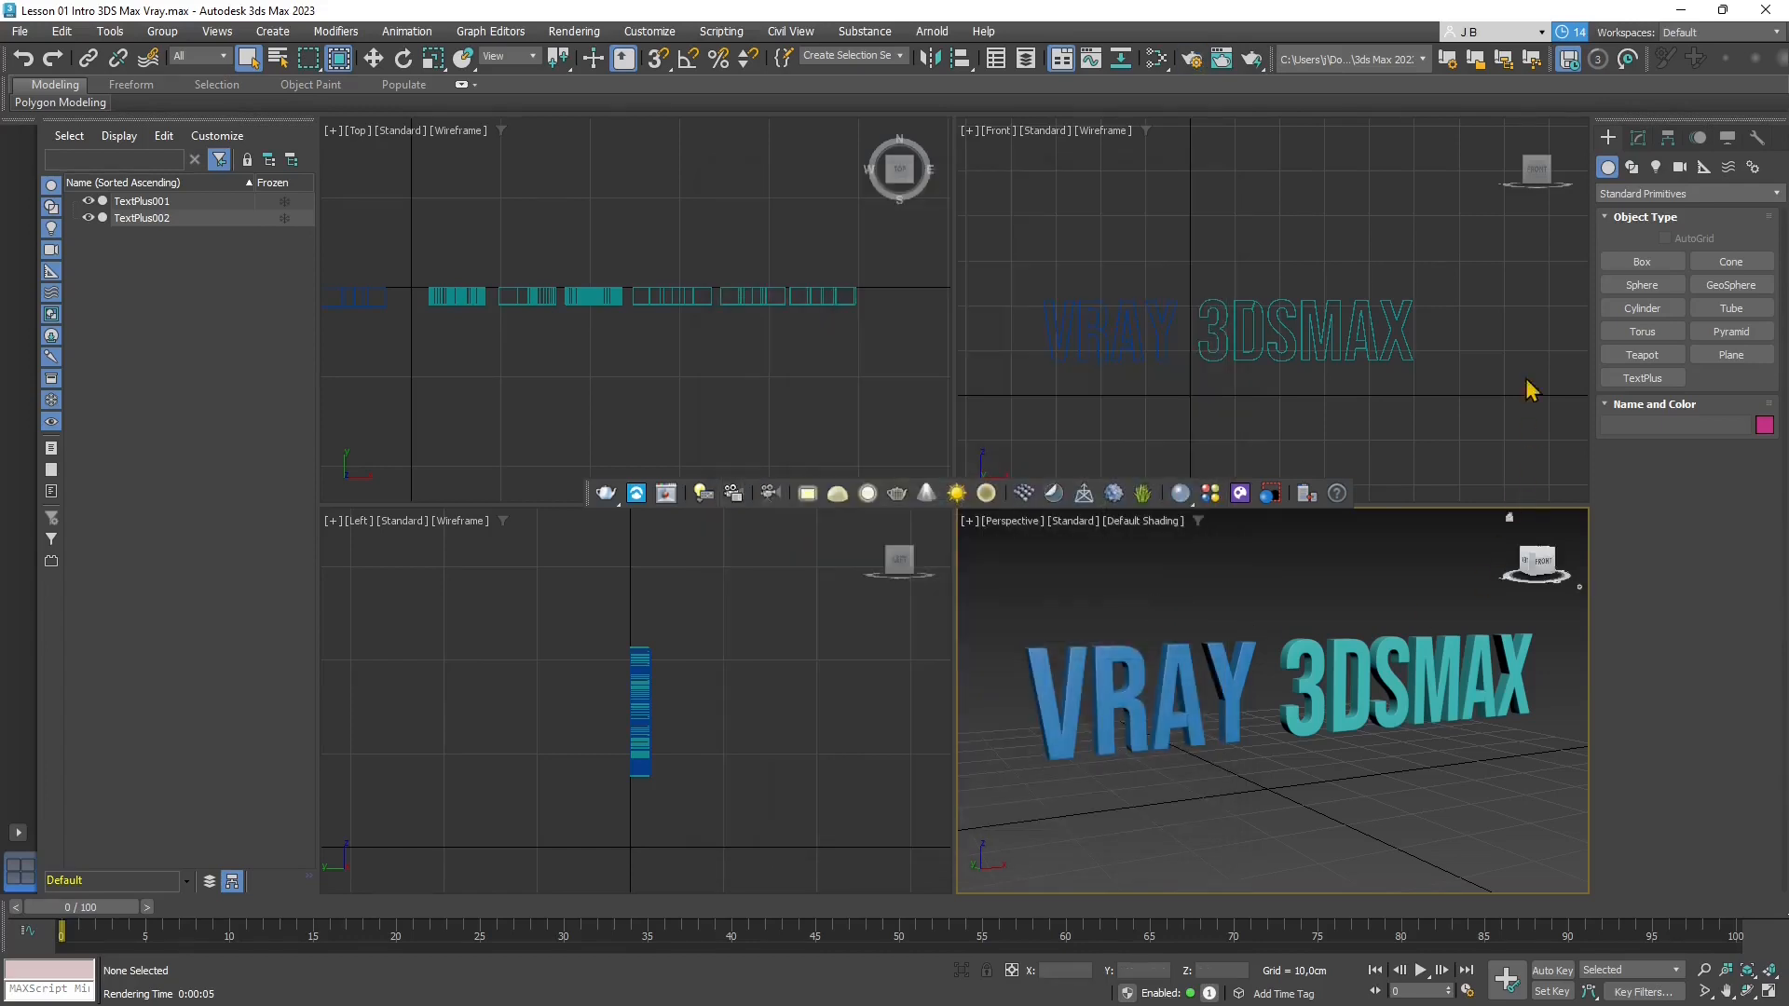
# Create a Standard Omni light just below the 3DSMAX text's first letter in the Front view
pyautogui.click(1656, 168)
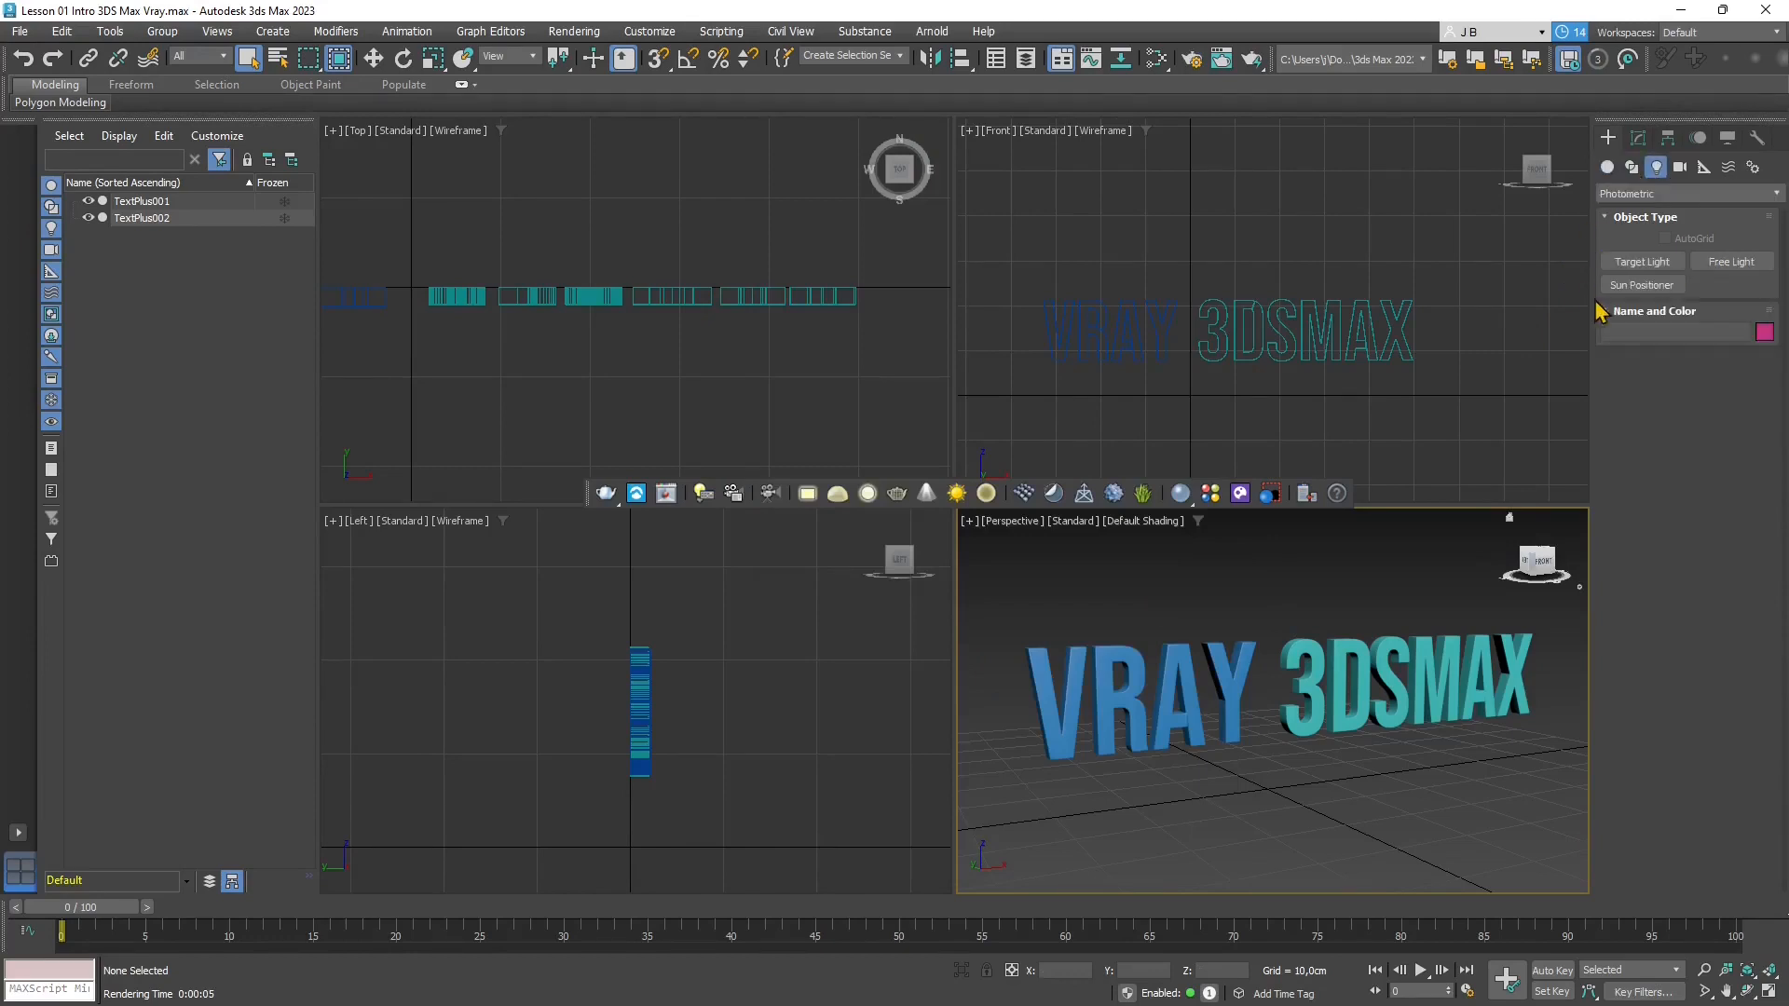
pyautogui.click(1677, 194)
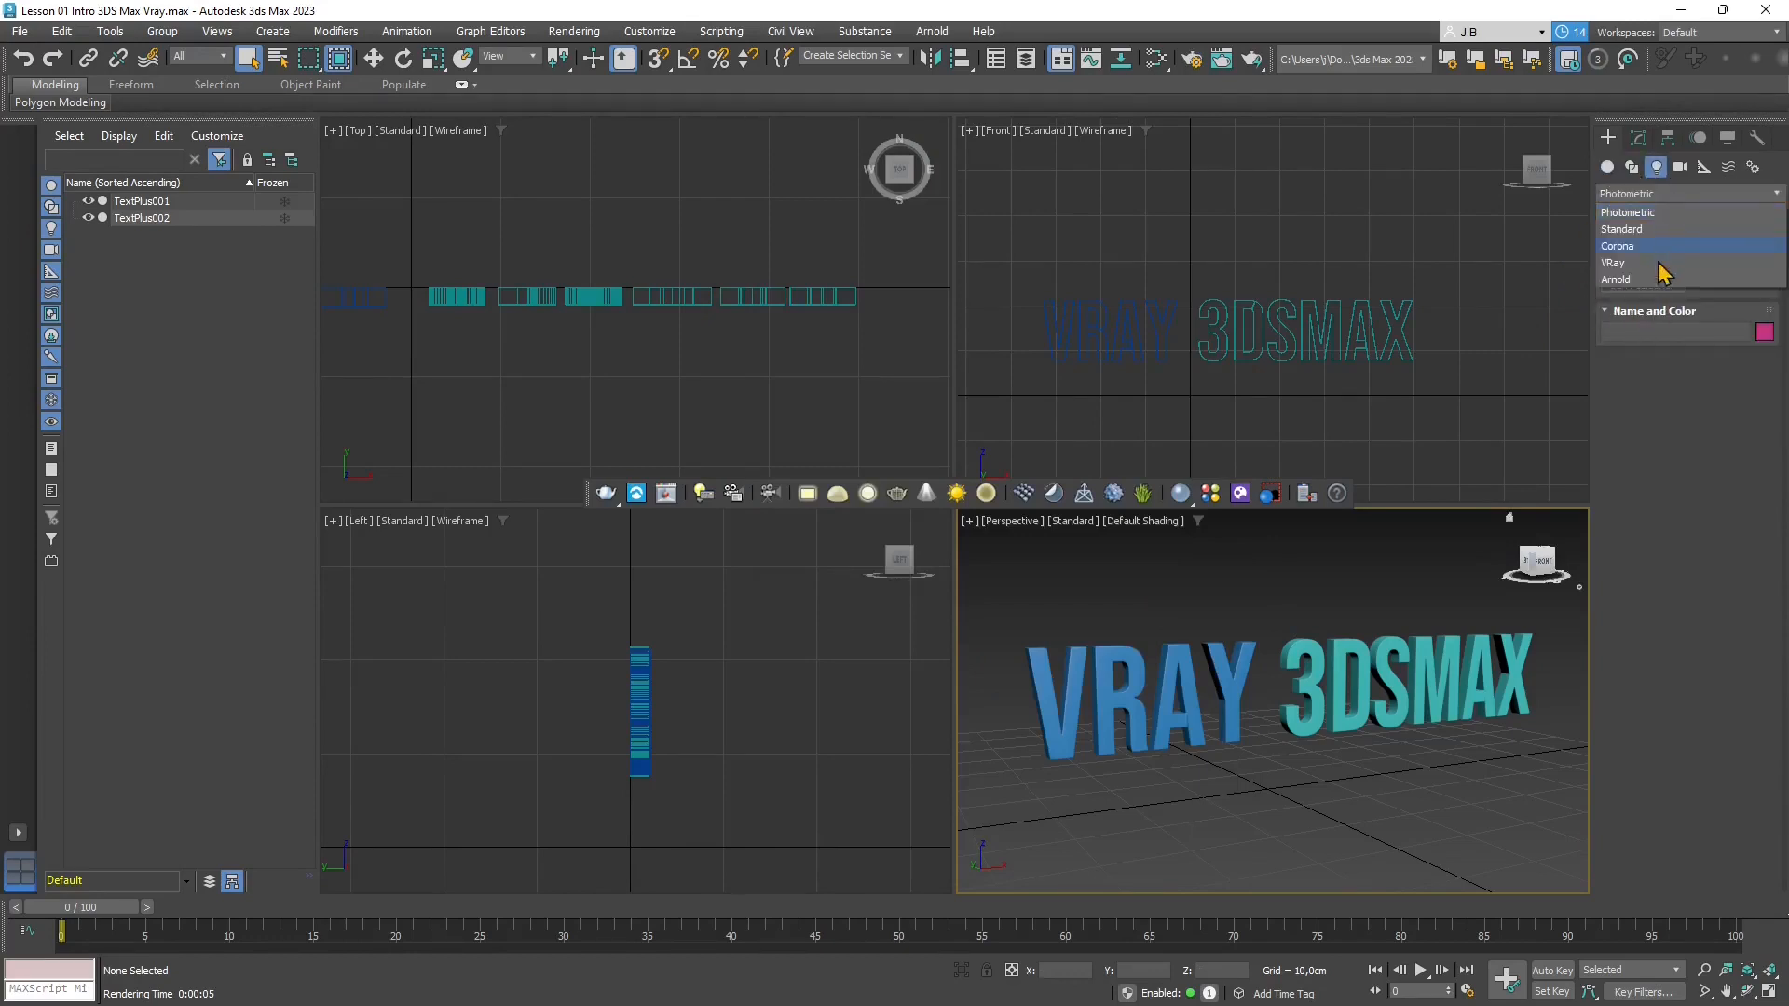
pyautogui.click(1626, 229)
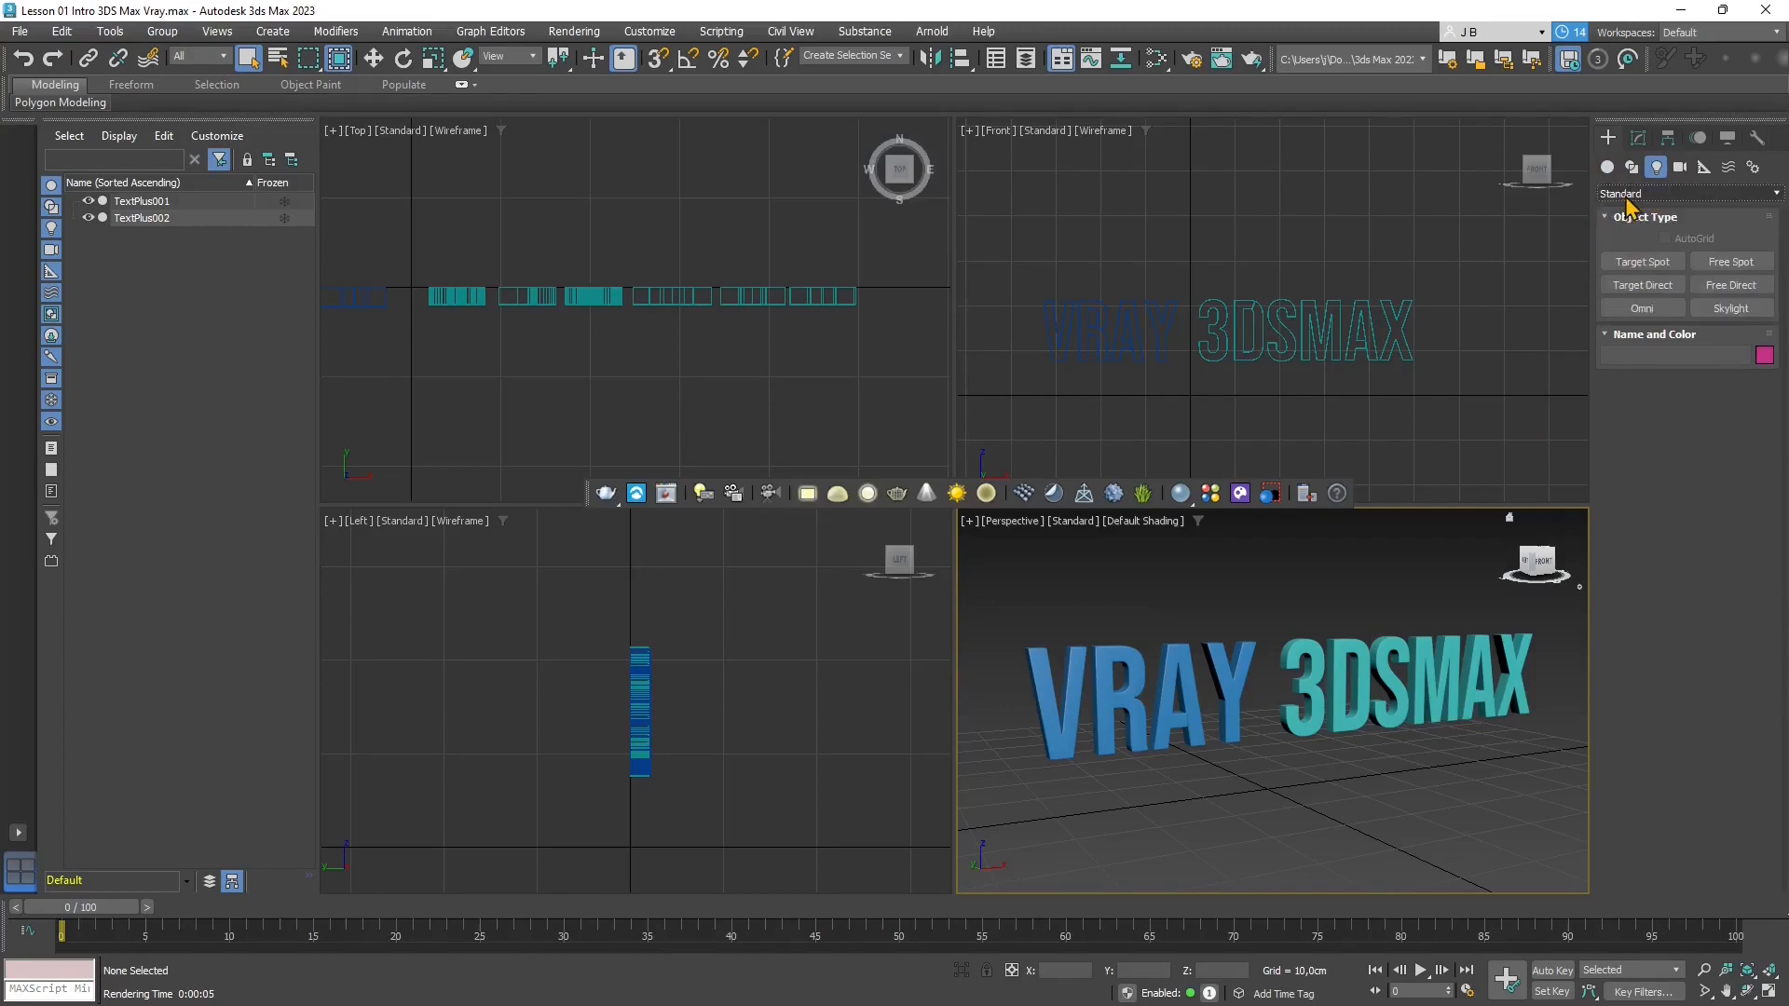
pyautogui.click(1644, 308)
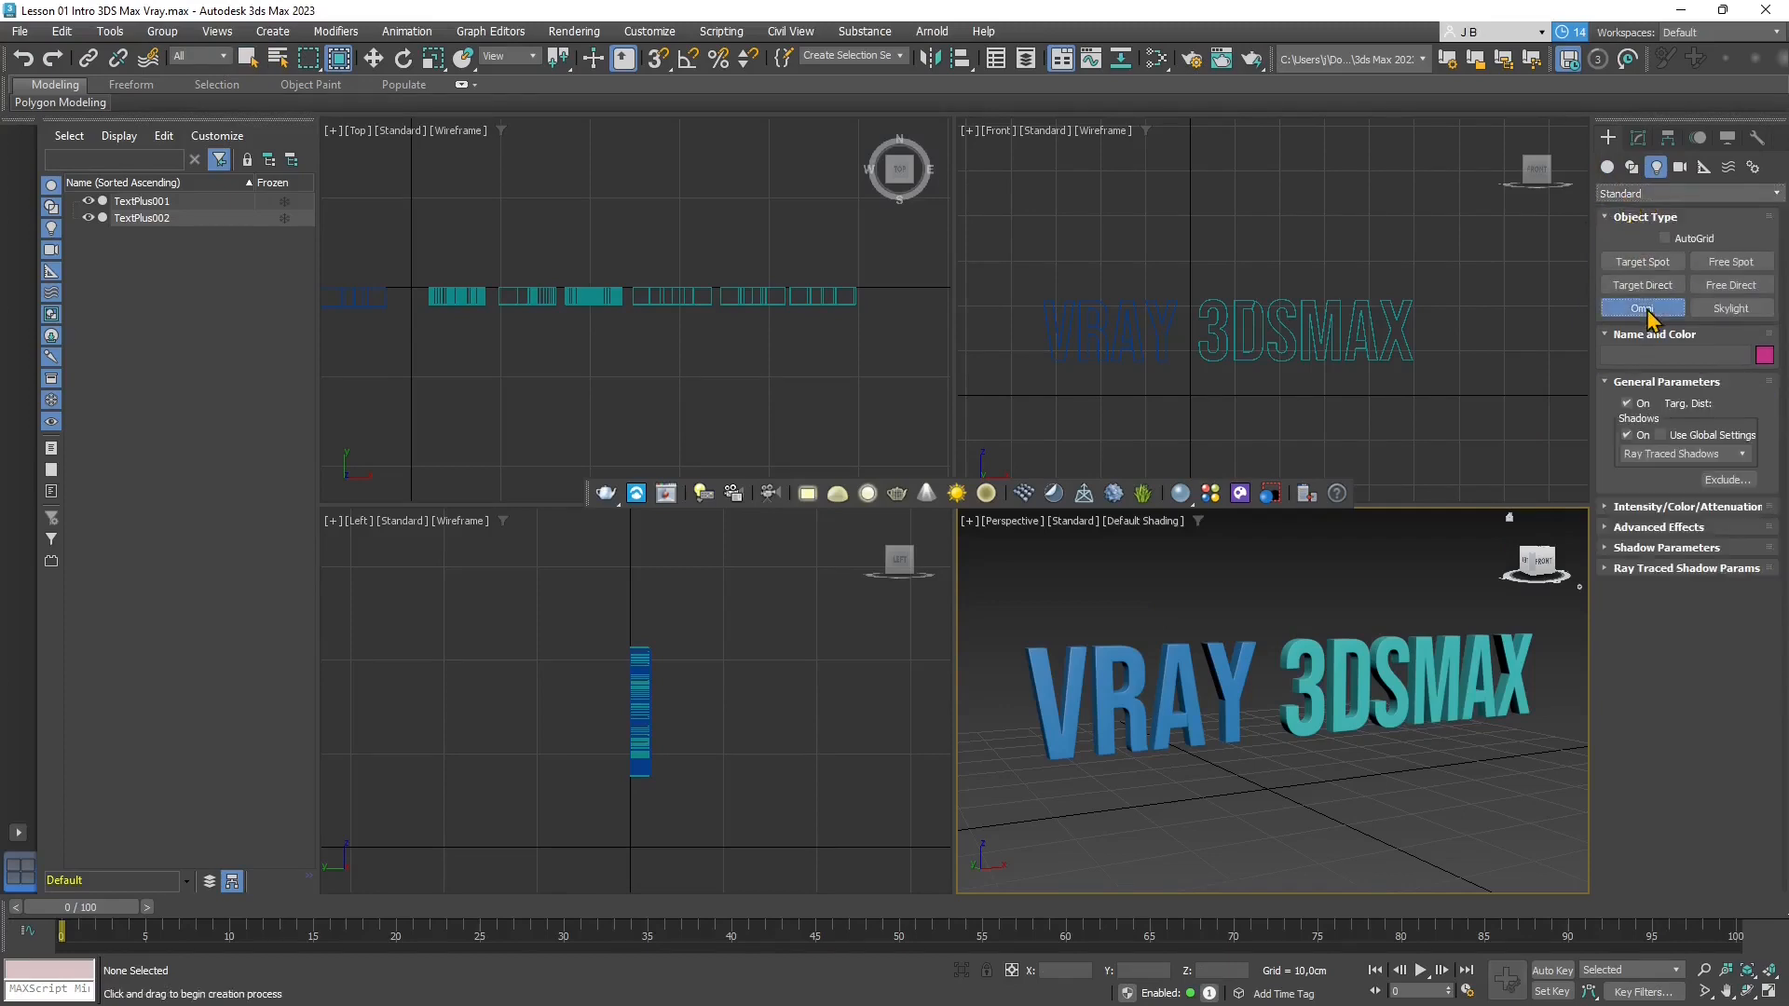
pyautogui.click(1204, 395)
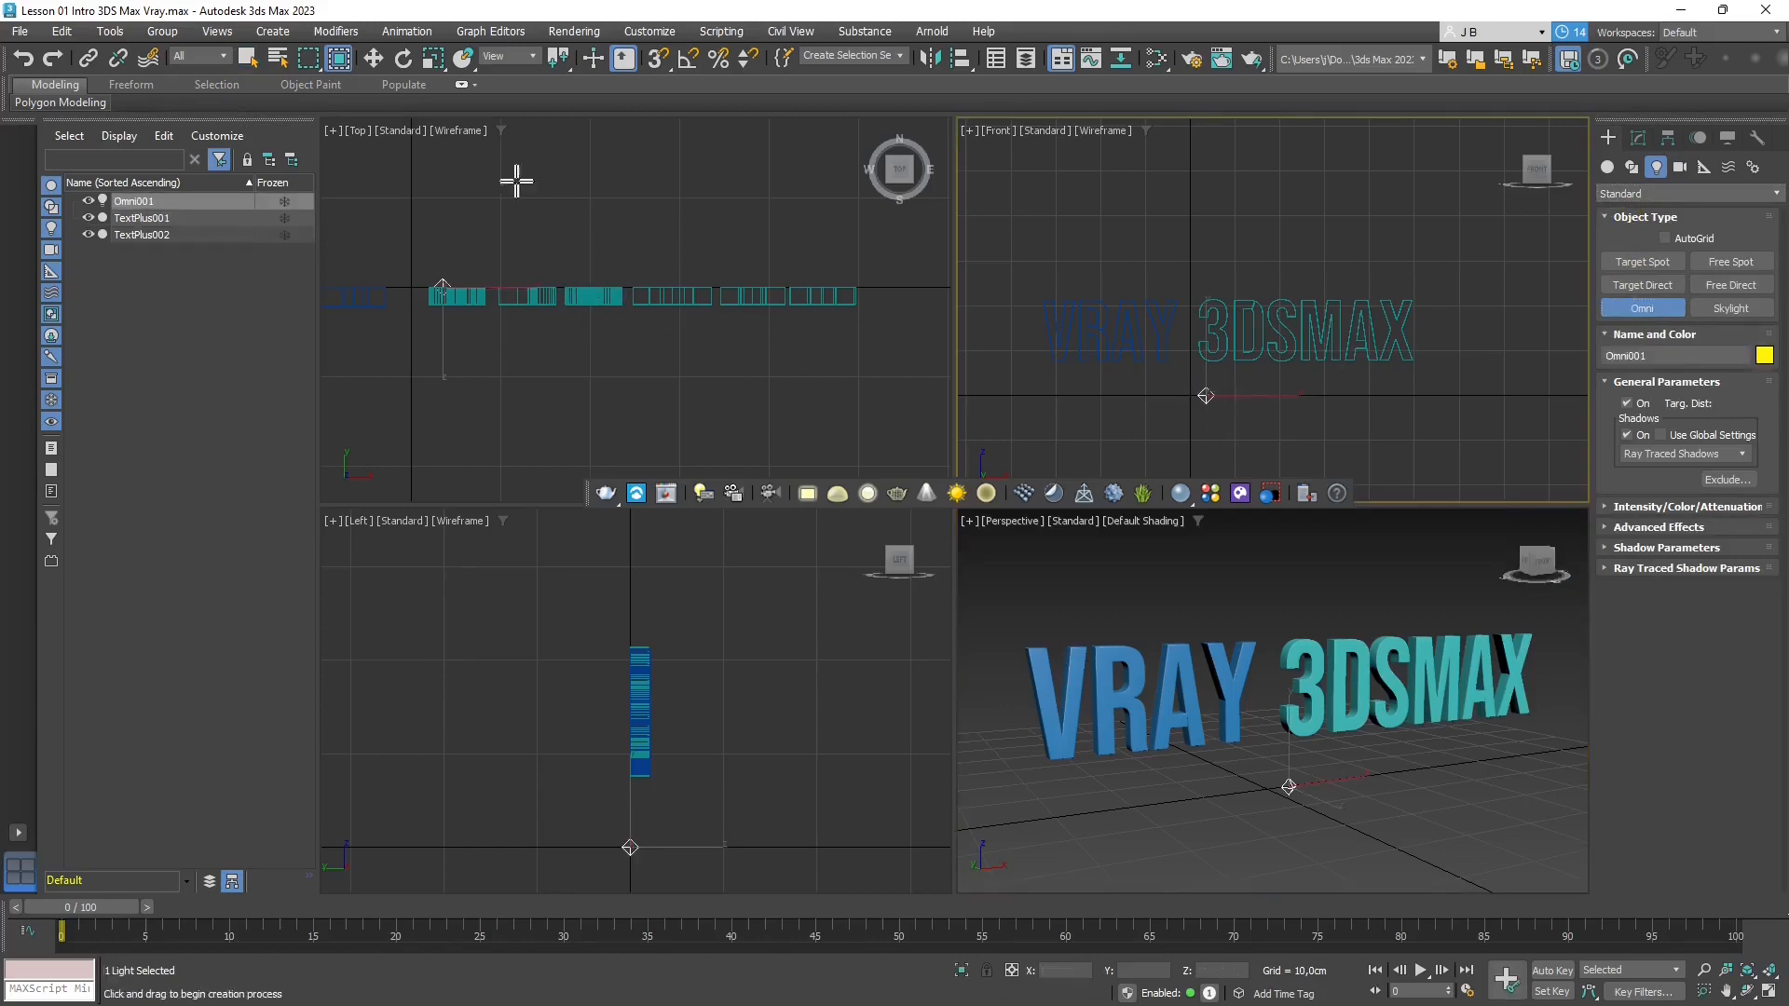
# Move the Omni light in front of the 3DSMAX letters to about X 4.1, Y -15.2, Z 14.5 cm, and clear the selection
pyautogui.click(372, 58)
pyautogui.moveTo(686, 341); pyautogui.dragTo(799, 360, button='middle')
pyautogui.scroll(-3, 839, 299)
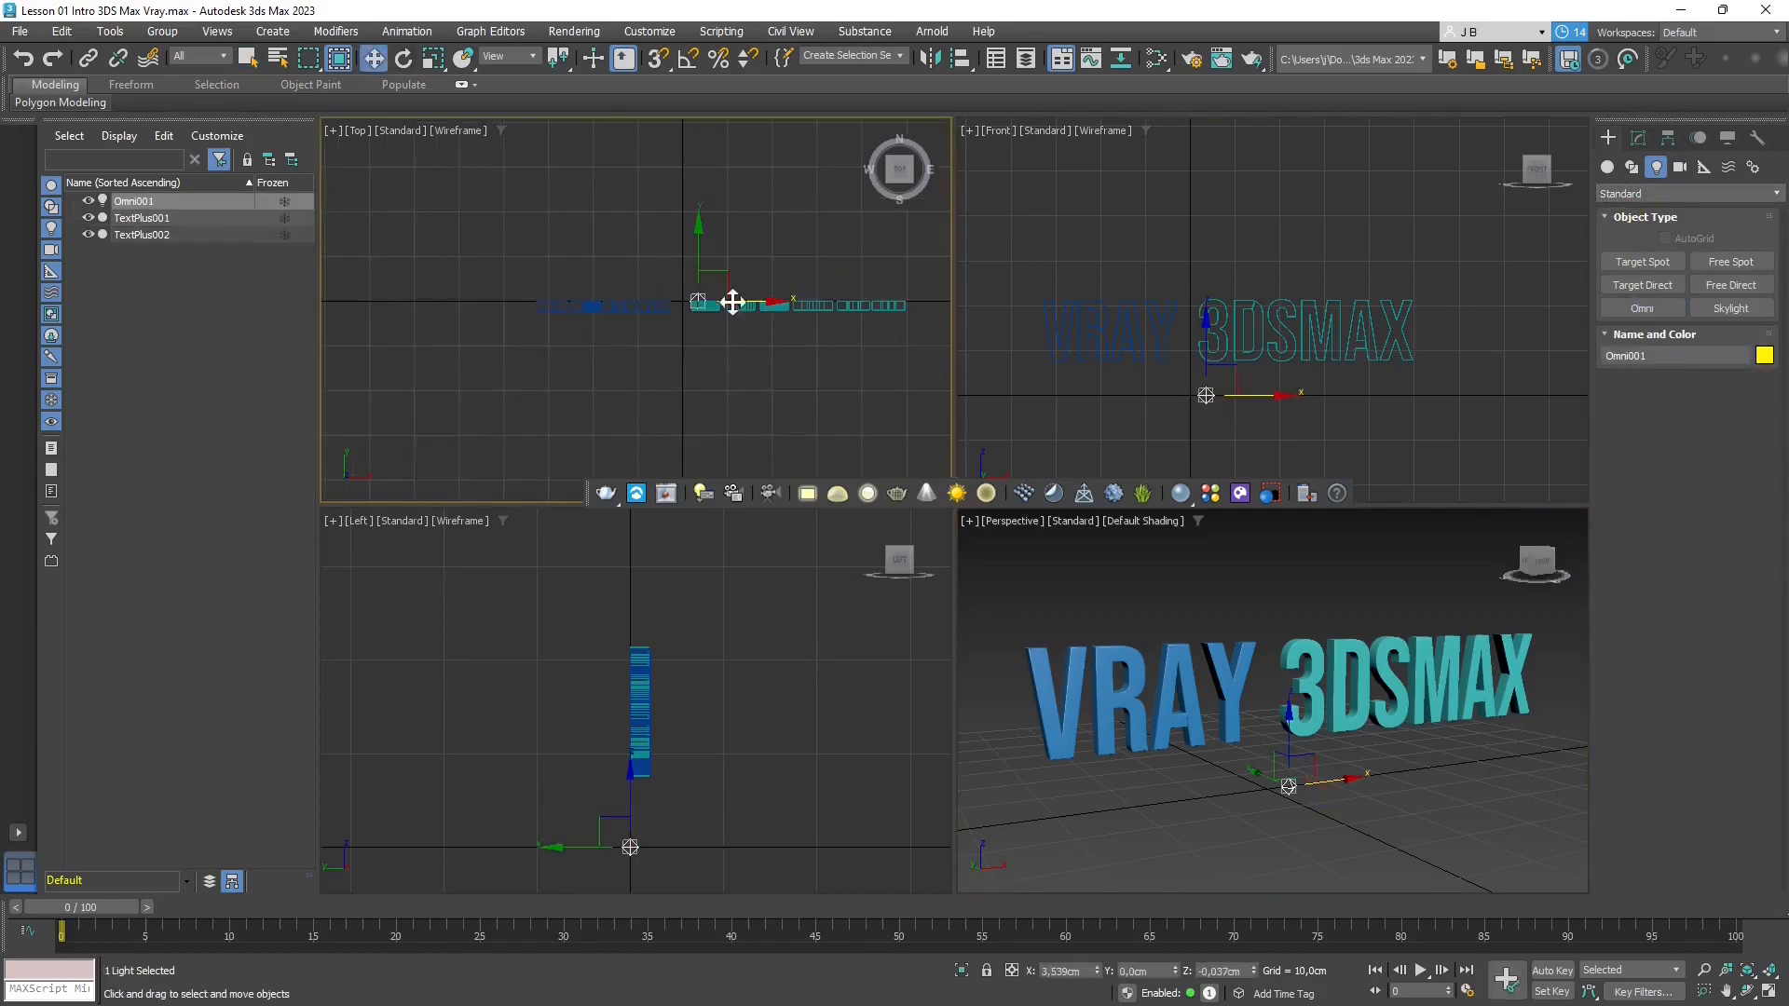
pyautogui.moveTo(733, 283); pyautogui.dragTo(737, 347)
pyautogui.rightClick(1410, 749)
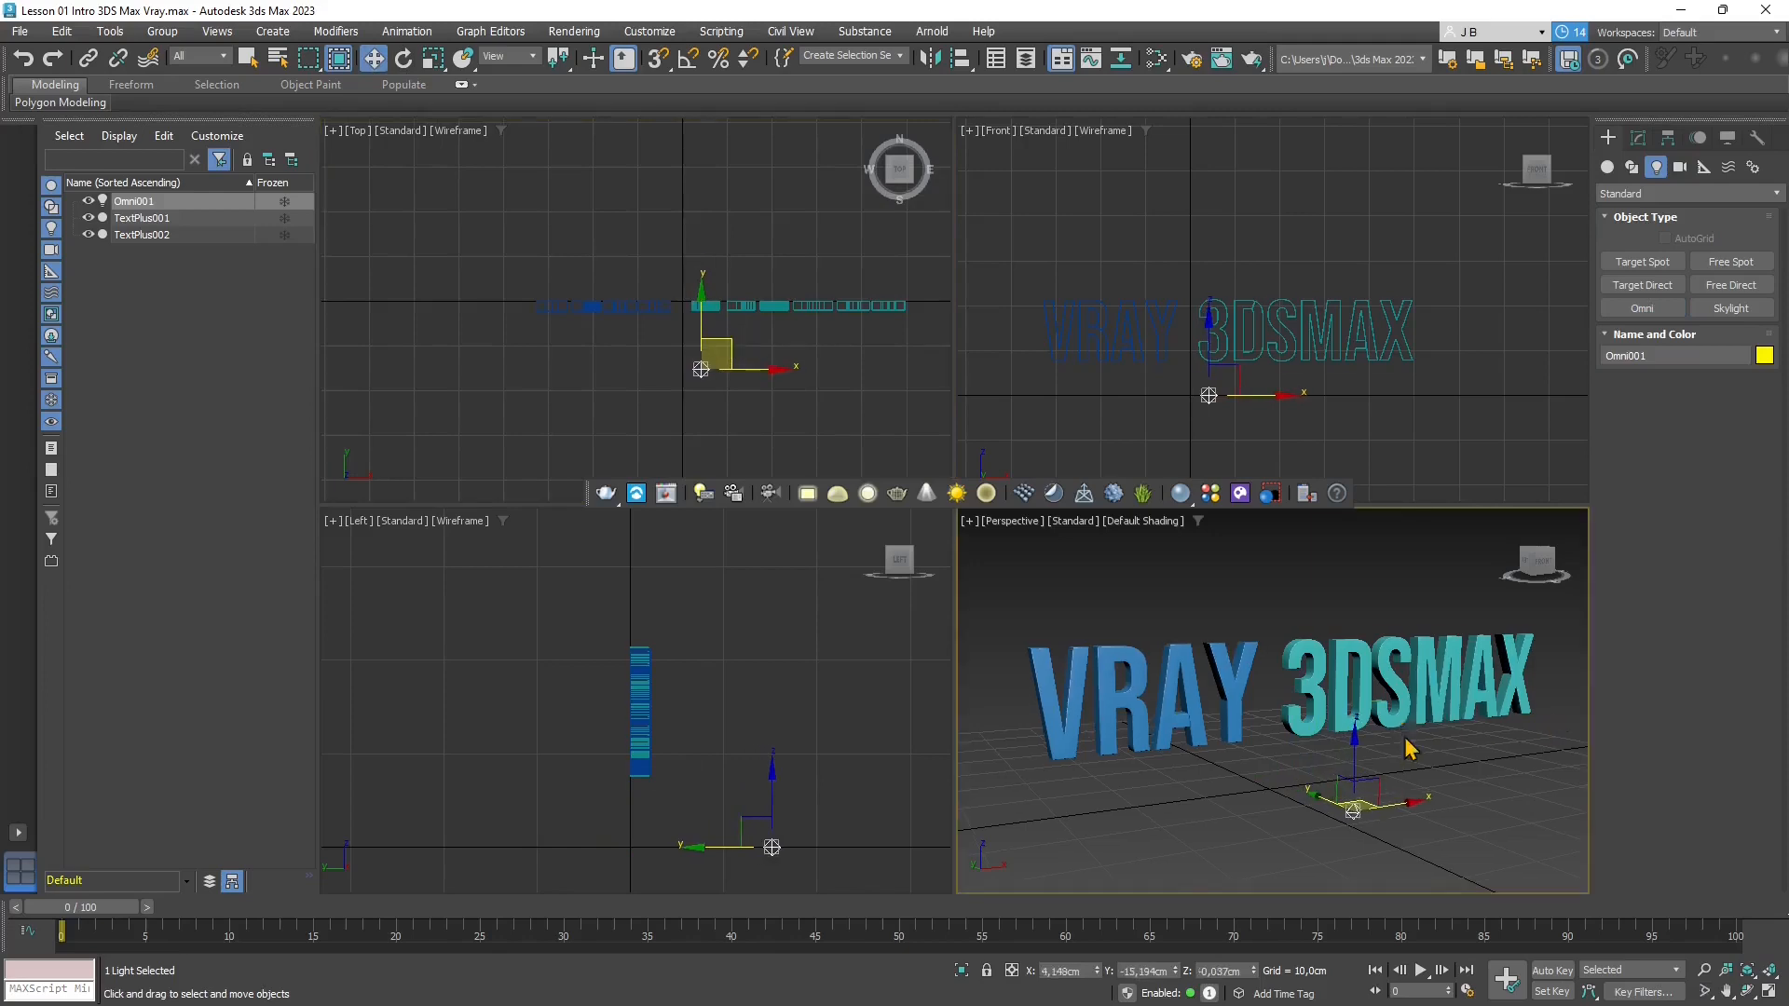
pyautogui.click(1350, 773)
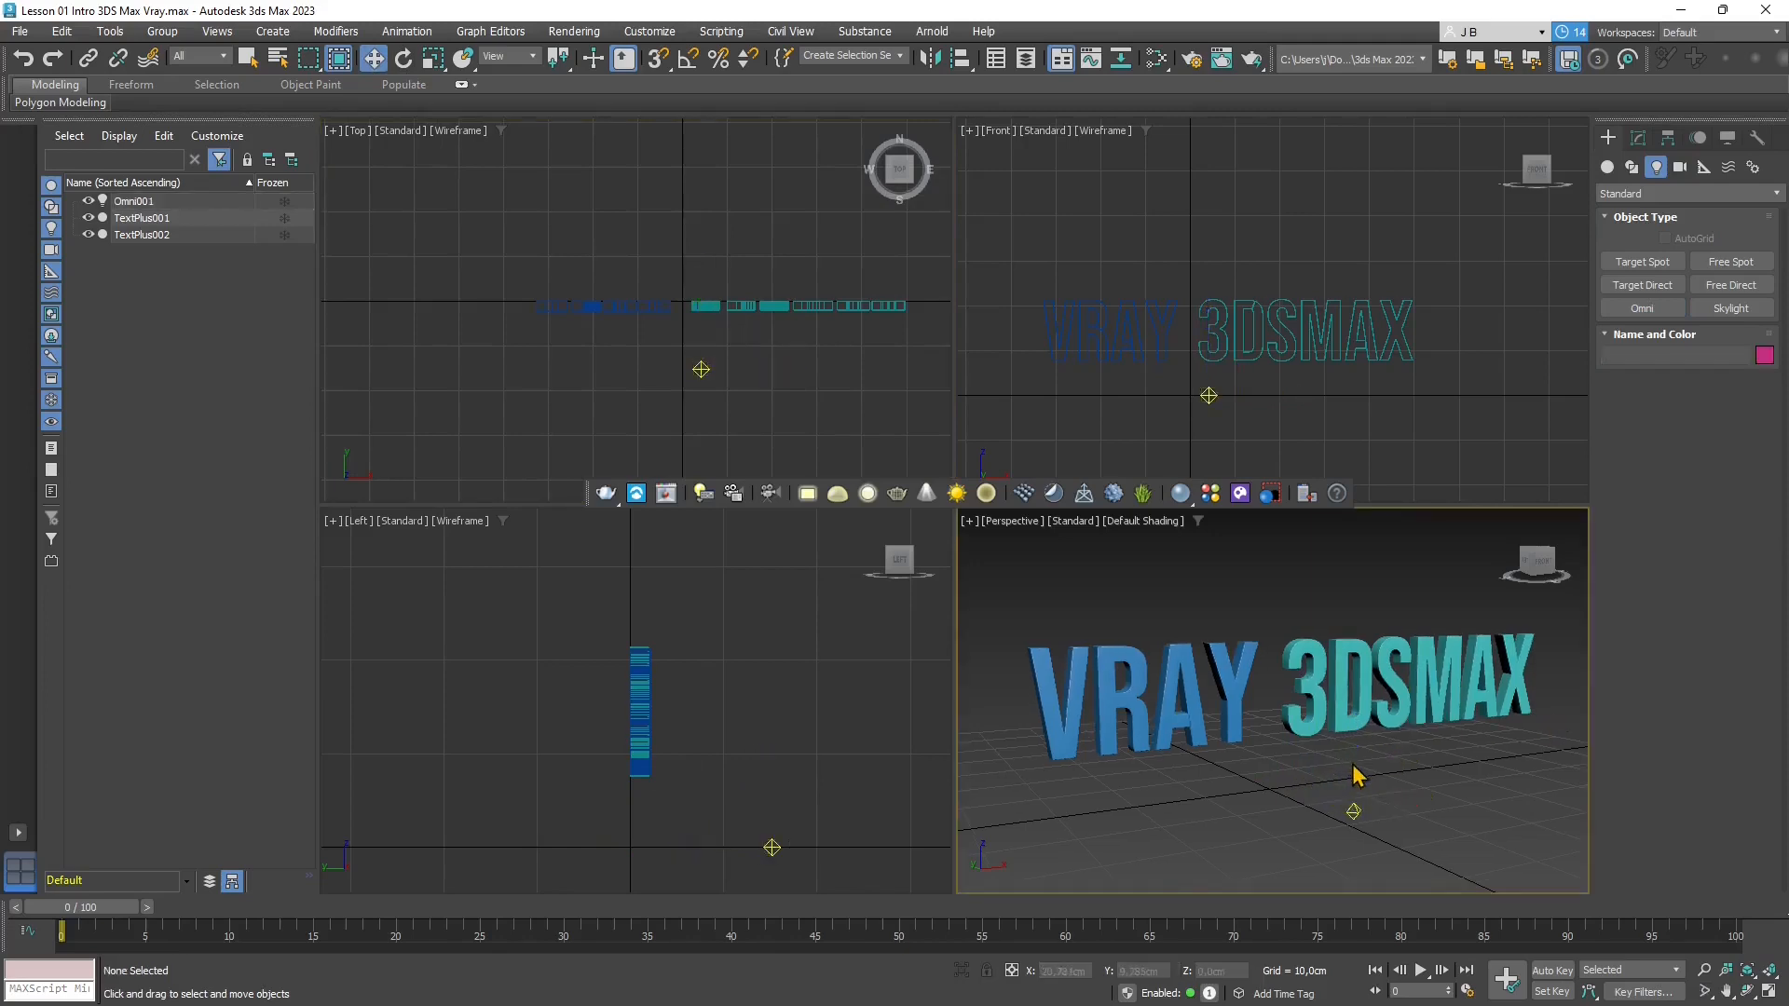
# Render the Omni-lit texts in production and interactive mode to check the lighting, and close the frame buffer
pyautogui.click(606, 496)
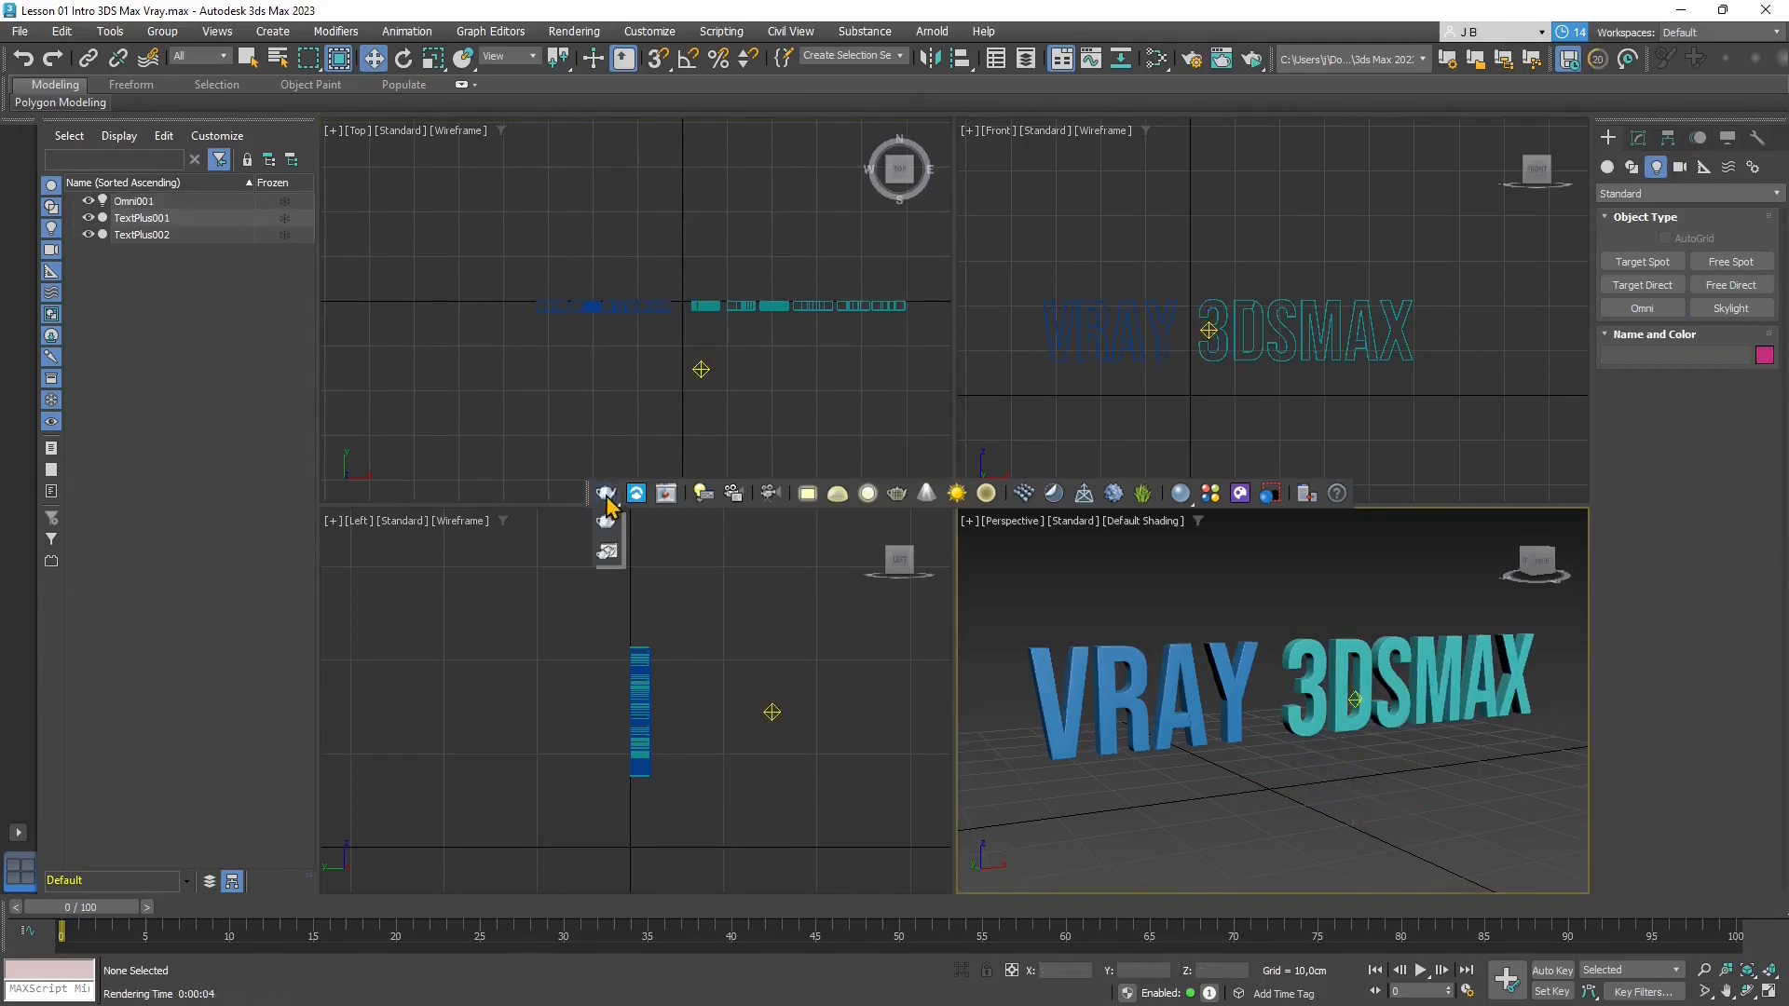
pyautogui.moveTo(606, 503); pyautogui.dragTo(612, 564)
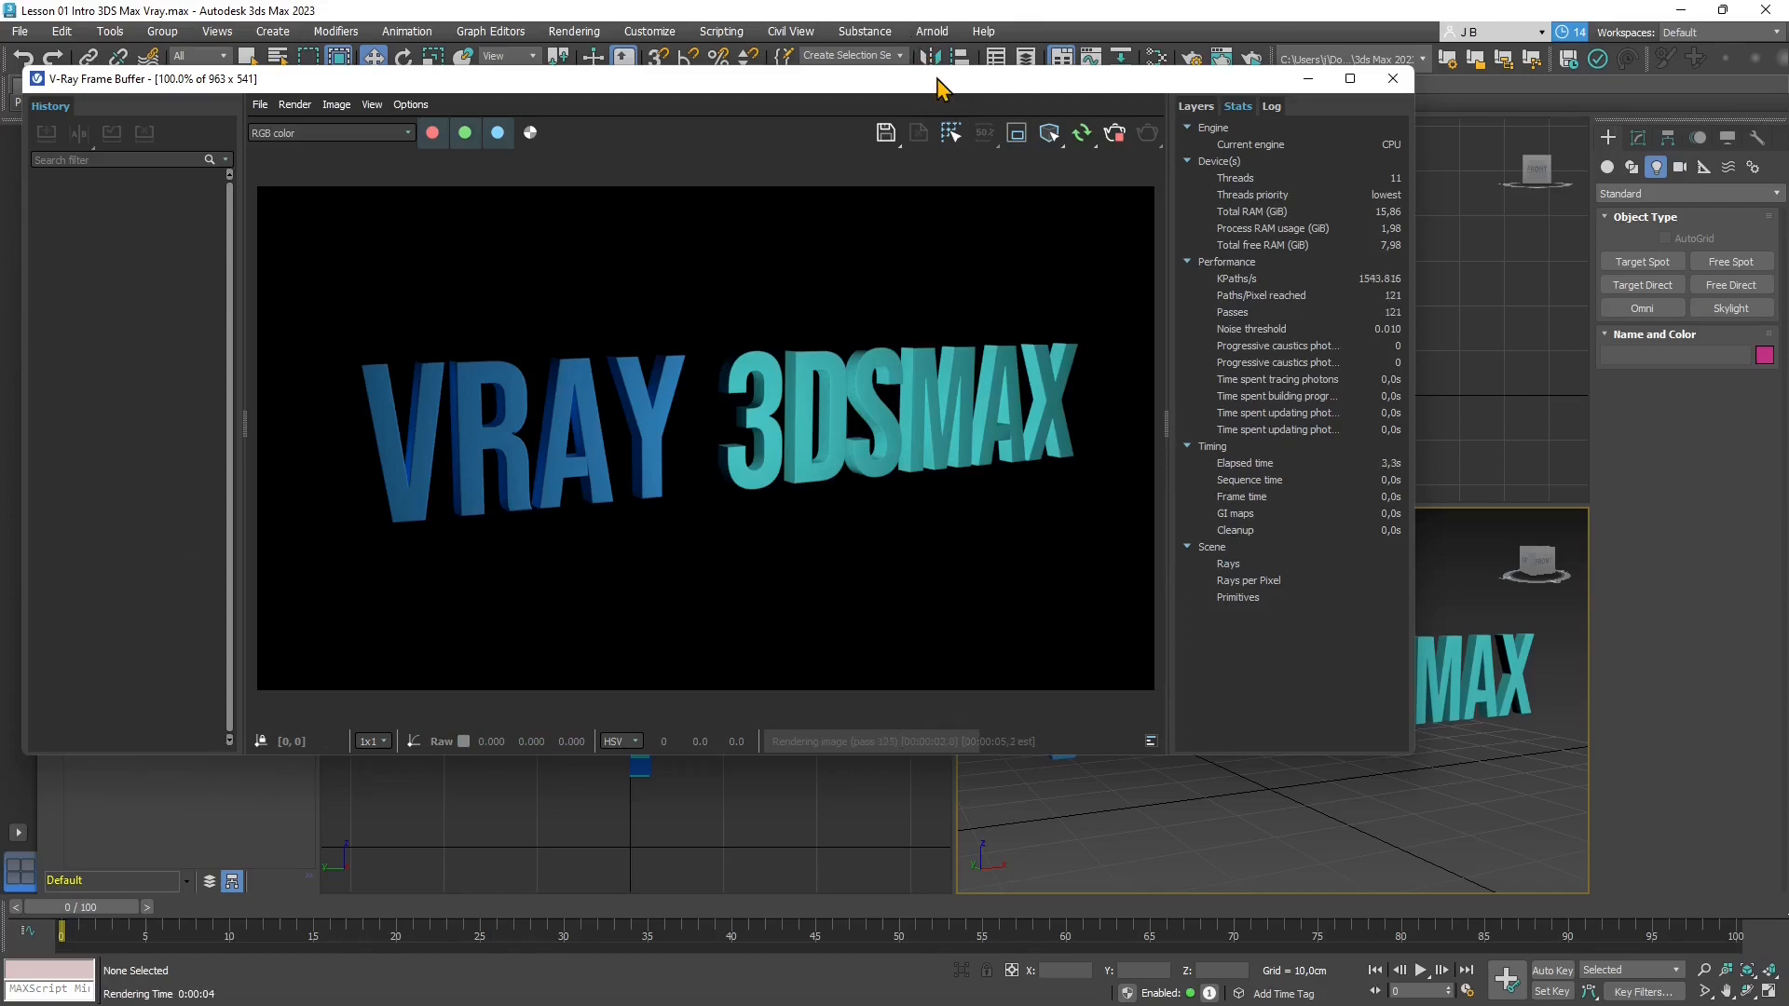
pyautogui.moveTo(941, 85); pyautogui.dragTo(1053, 134)
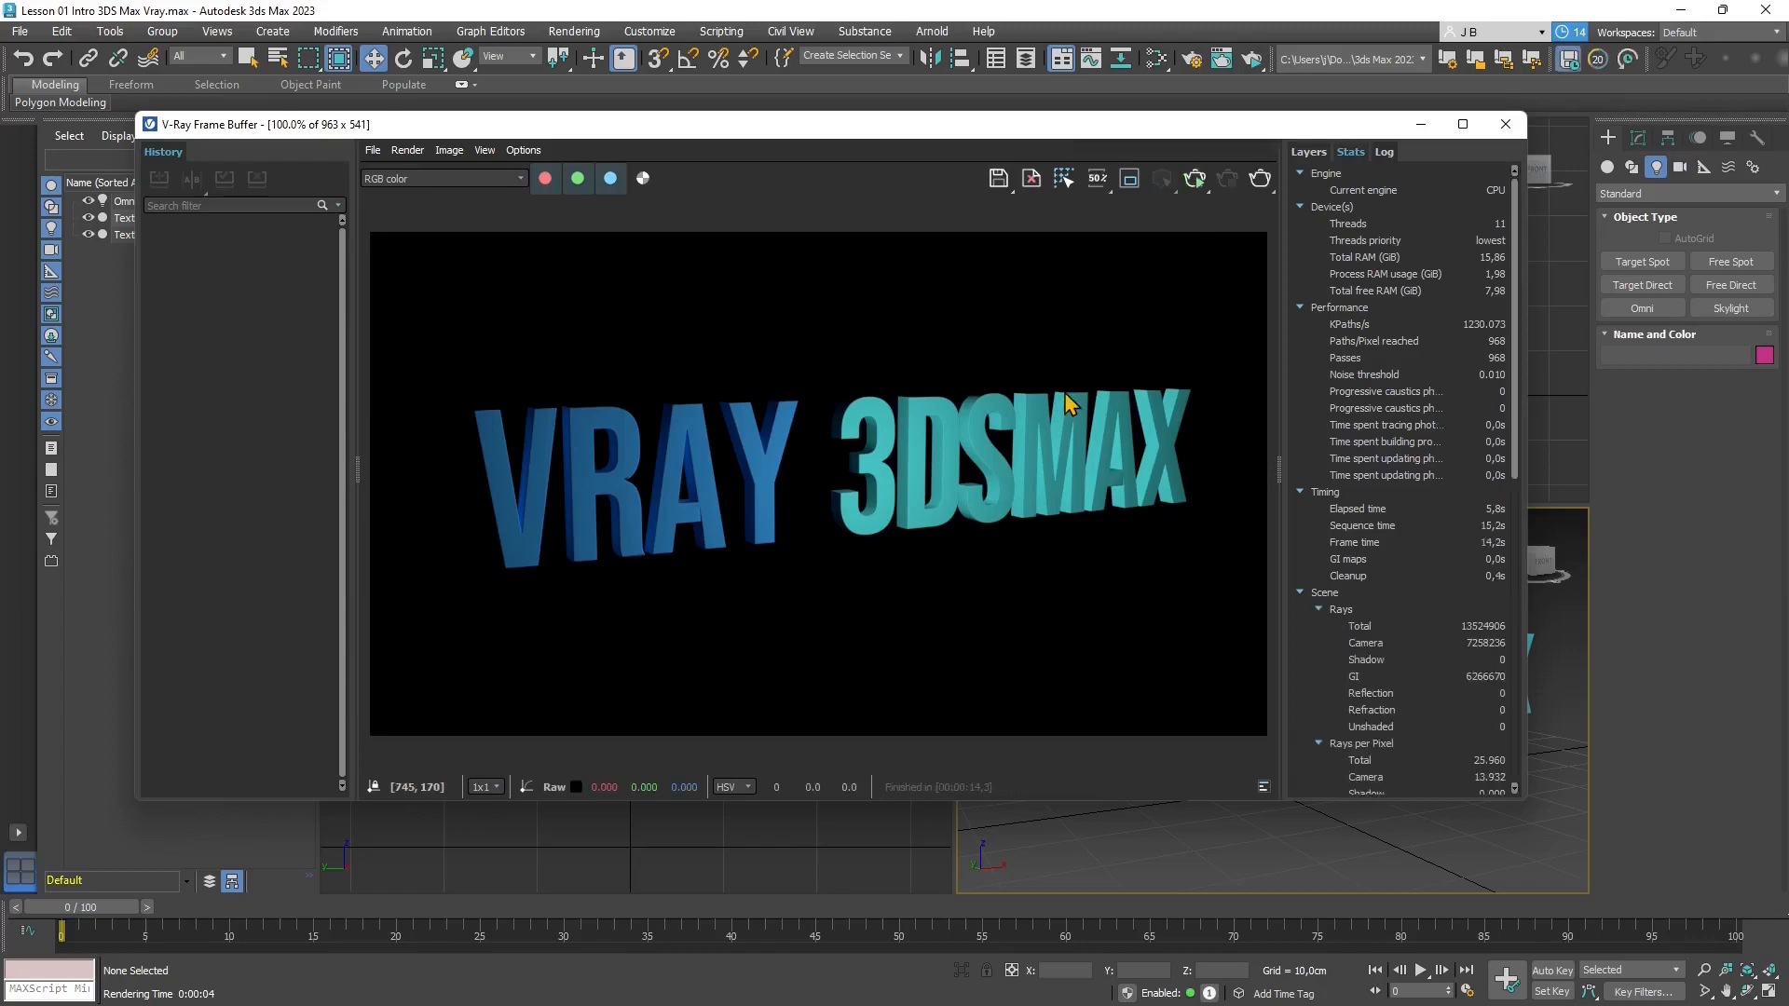
pyautogui.click(1505, 124)
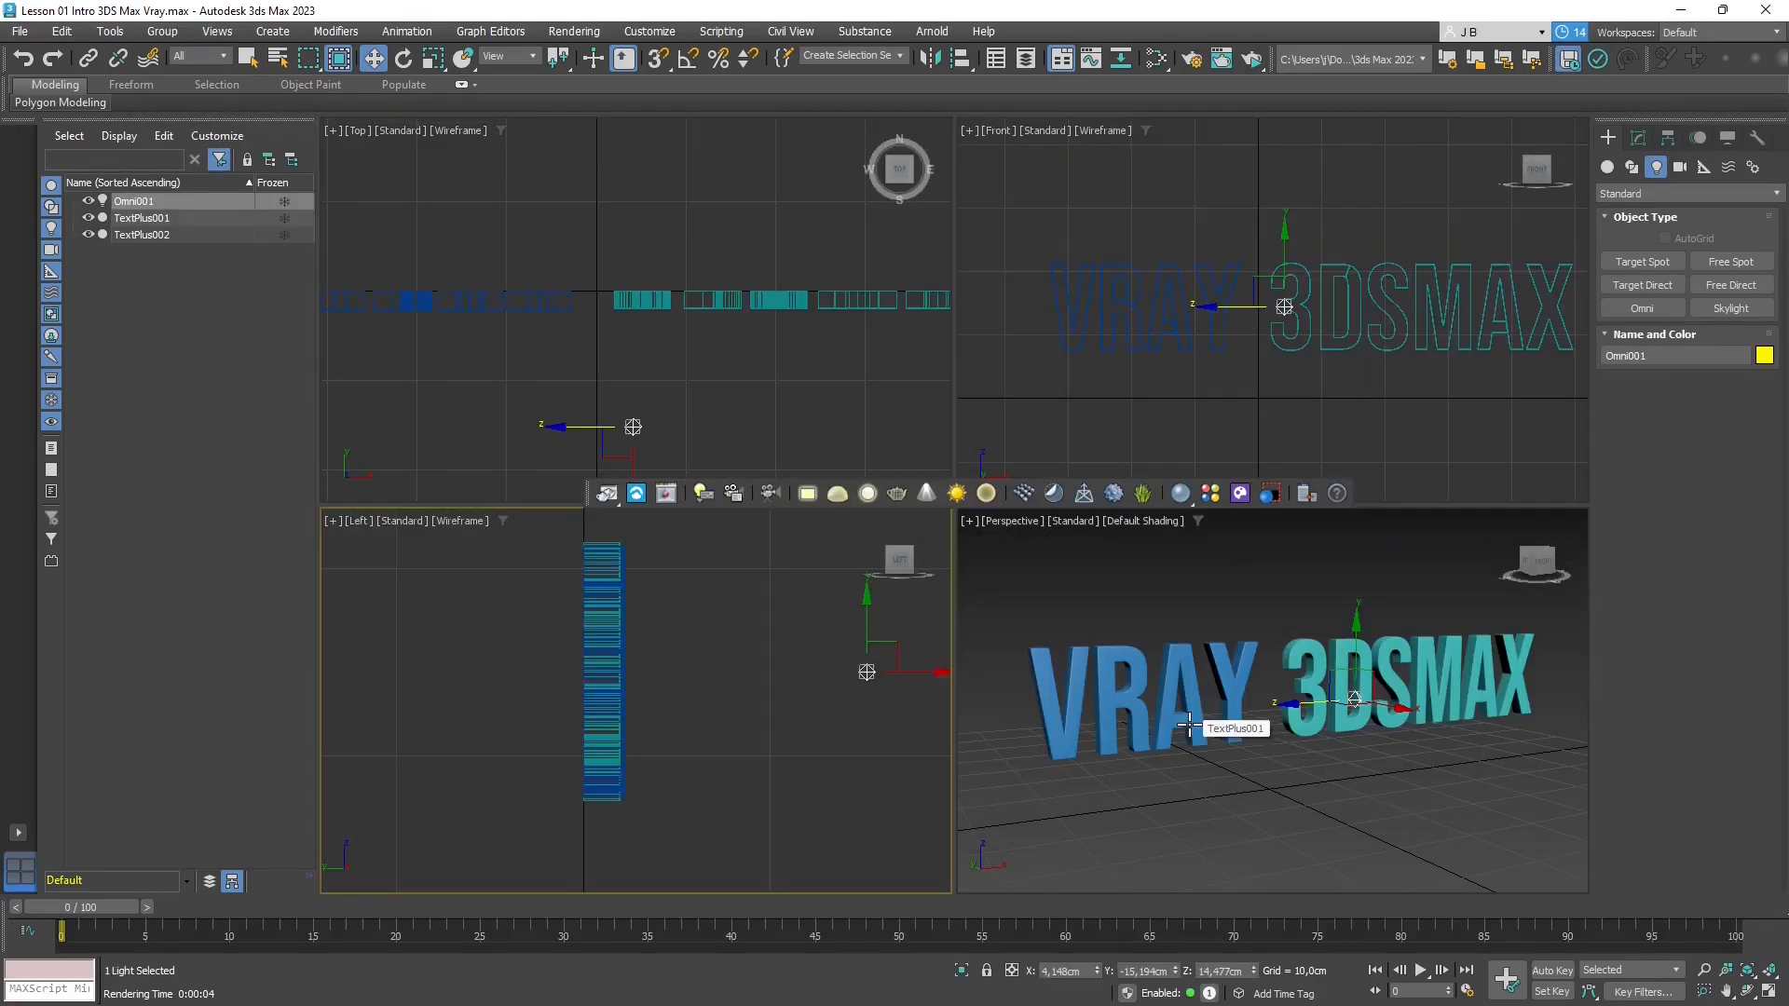
# Delete the Omni light from the scene
pyautogui.press('Delete')
pyautogui.click(1281, 775)
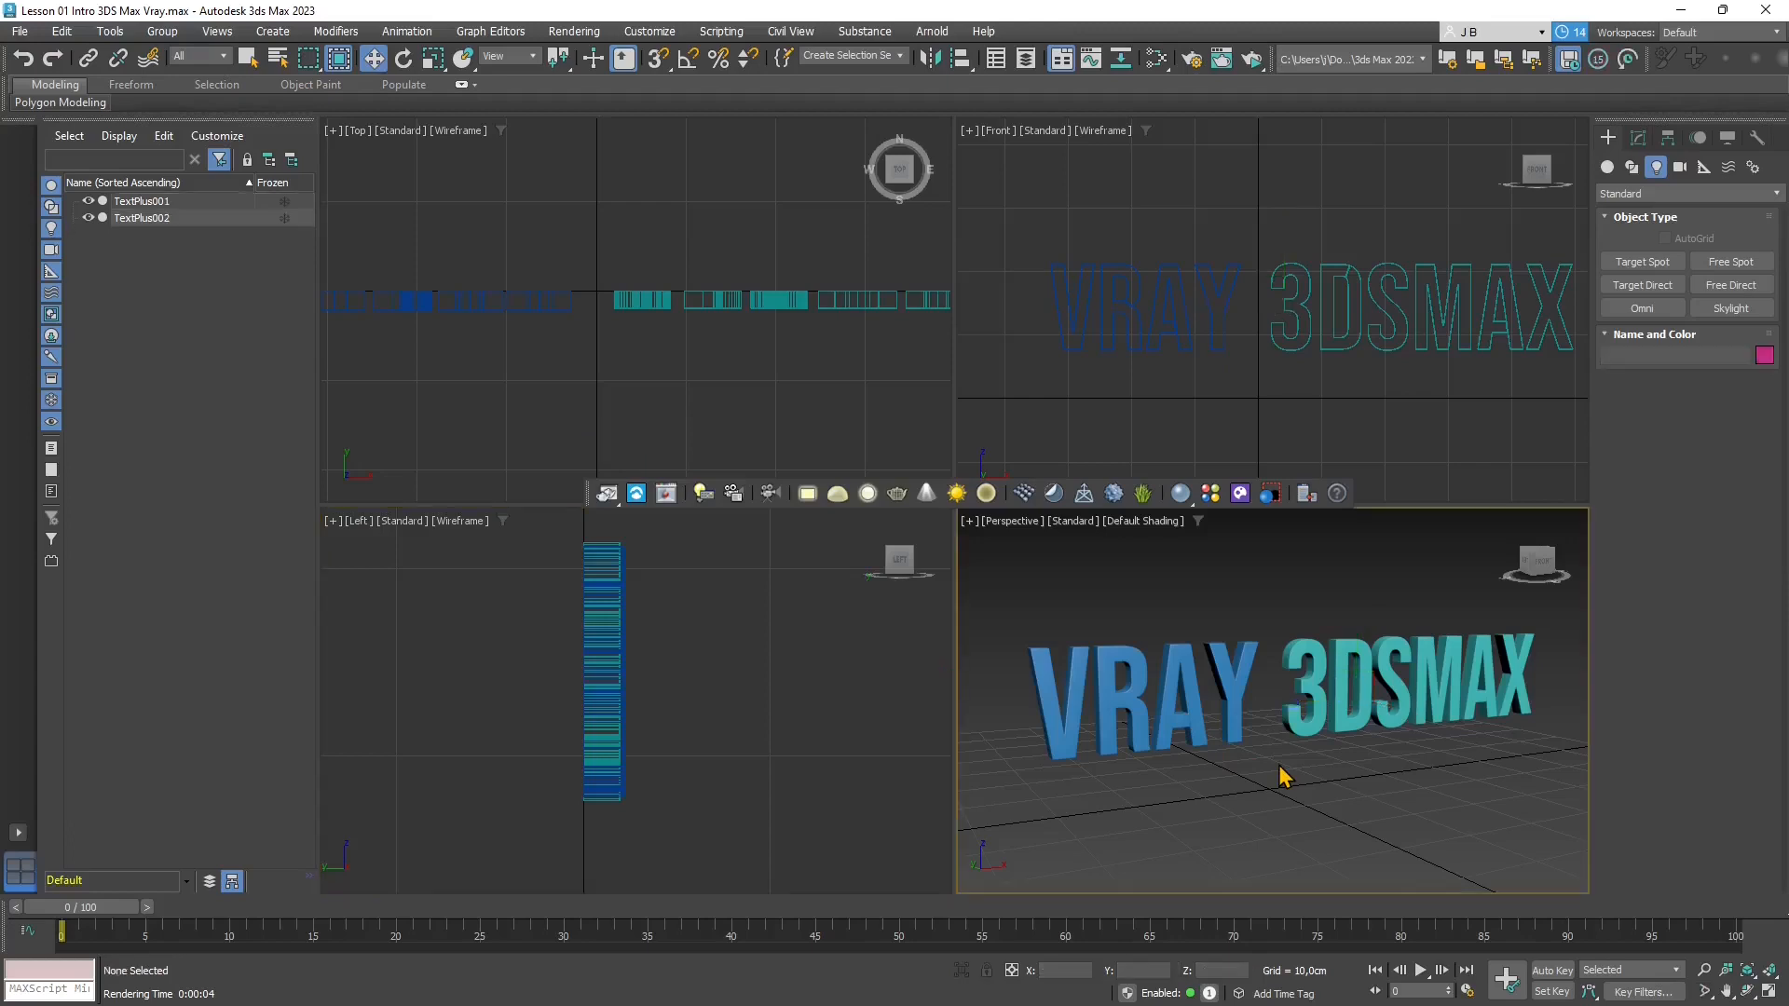
pyautogui.moveTo(692, 655); pyautogui.dragTo(656, 671, button='middle')
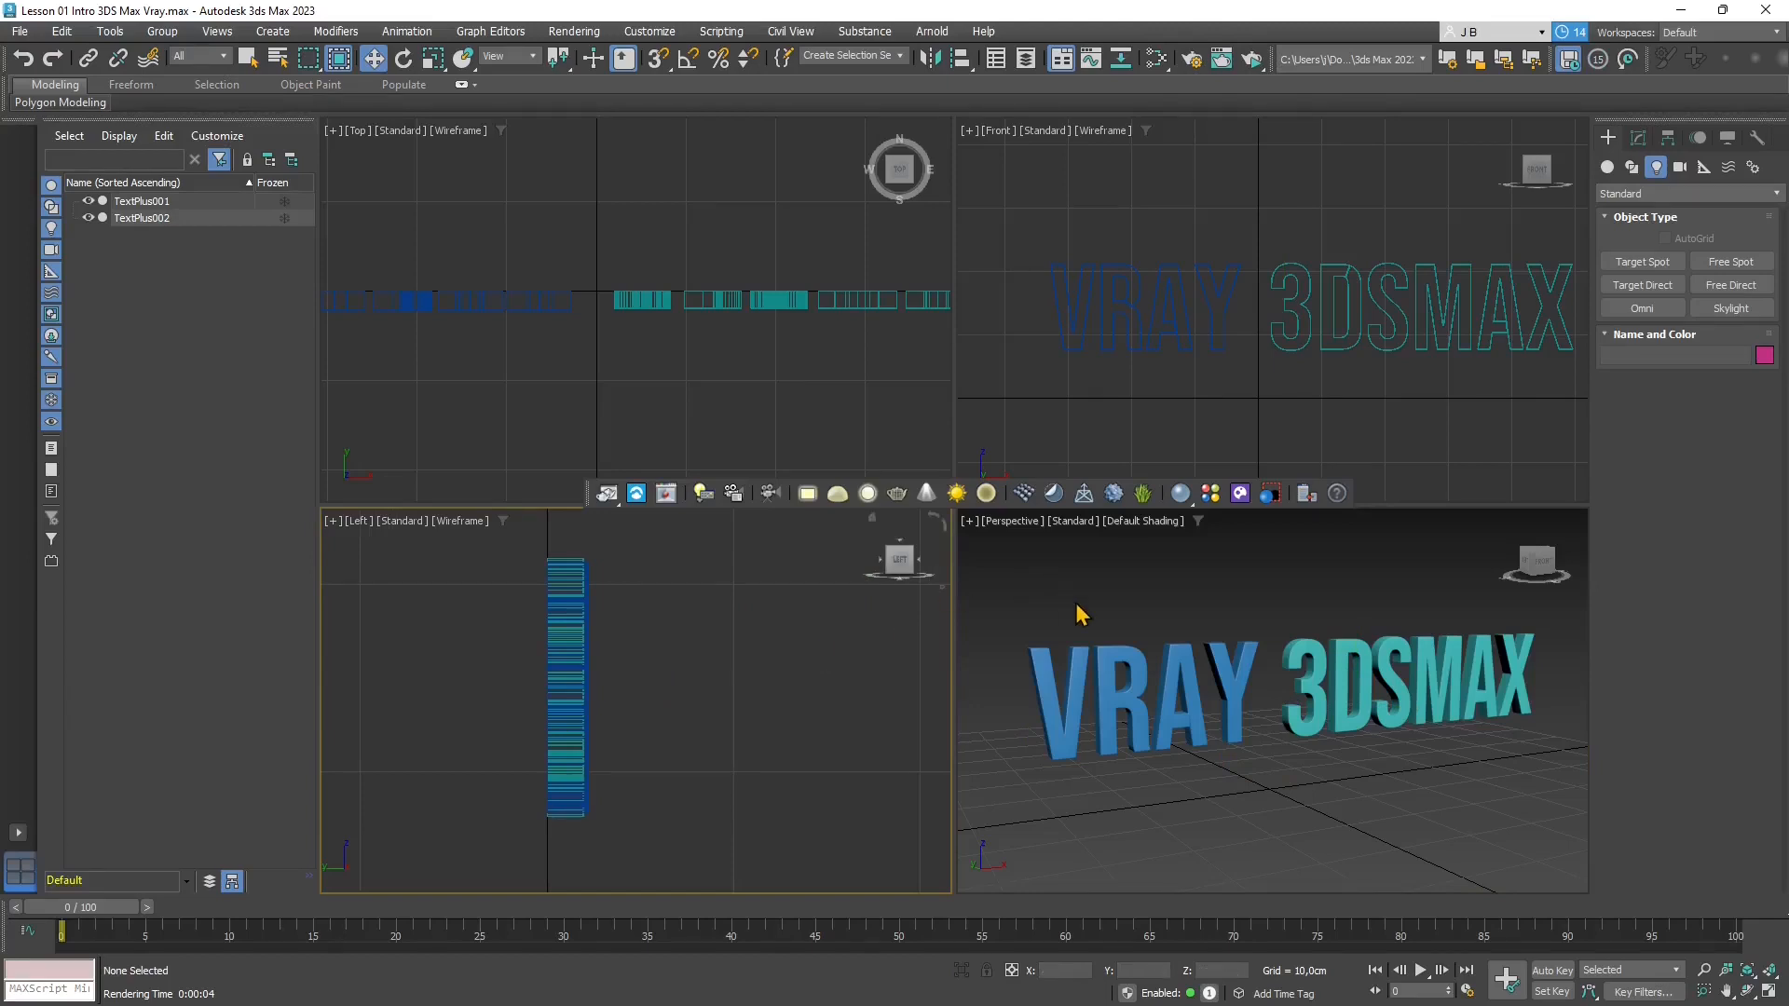
# Create a VRayPlane infinite ground plane beneath the texts and move it to about X 0, Y 3.7, Z 0 cm
pyautogui.click(1086, 494)
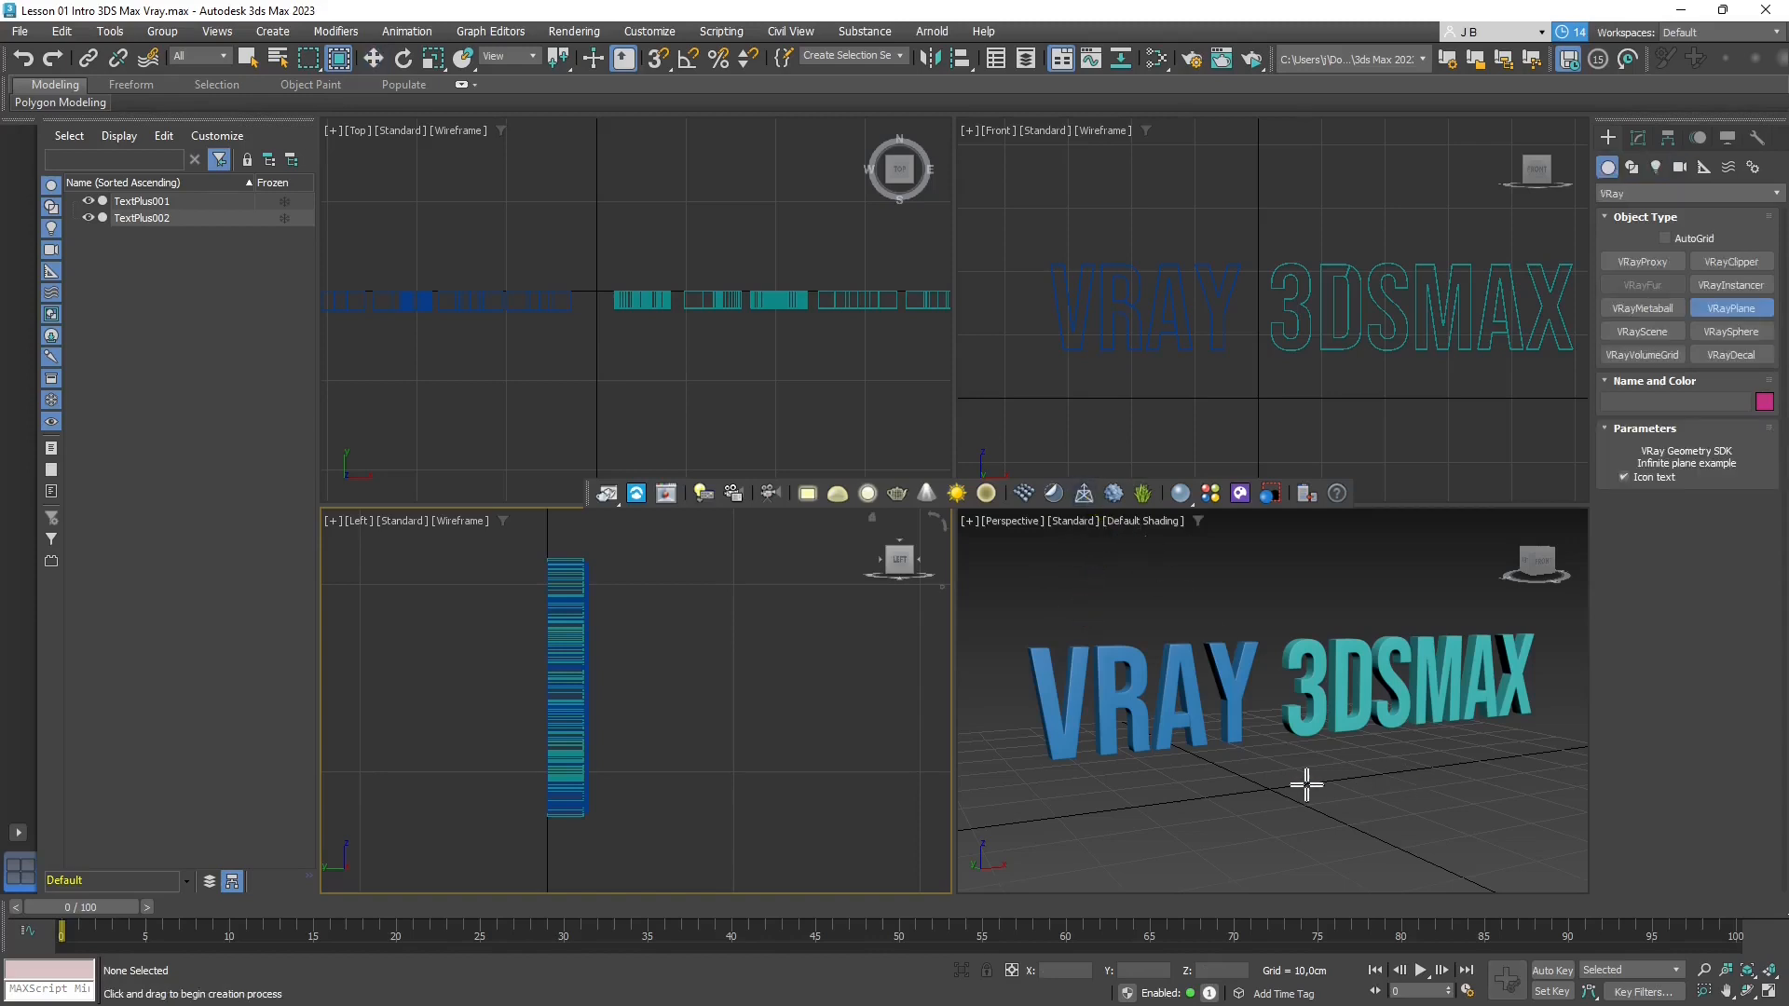
pyautogui.click(1255, 790)
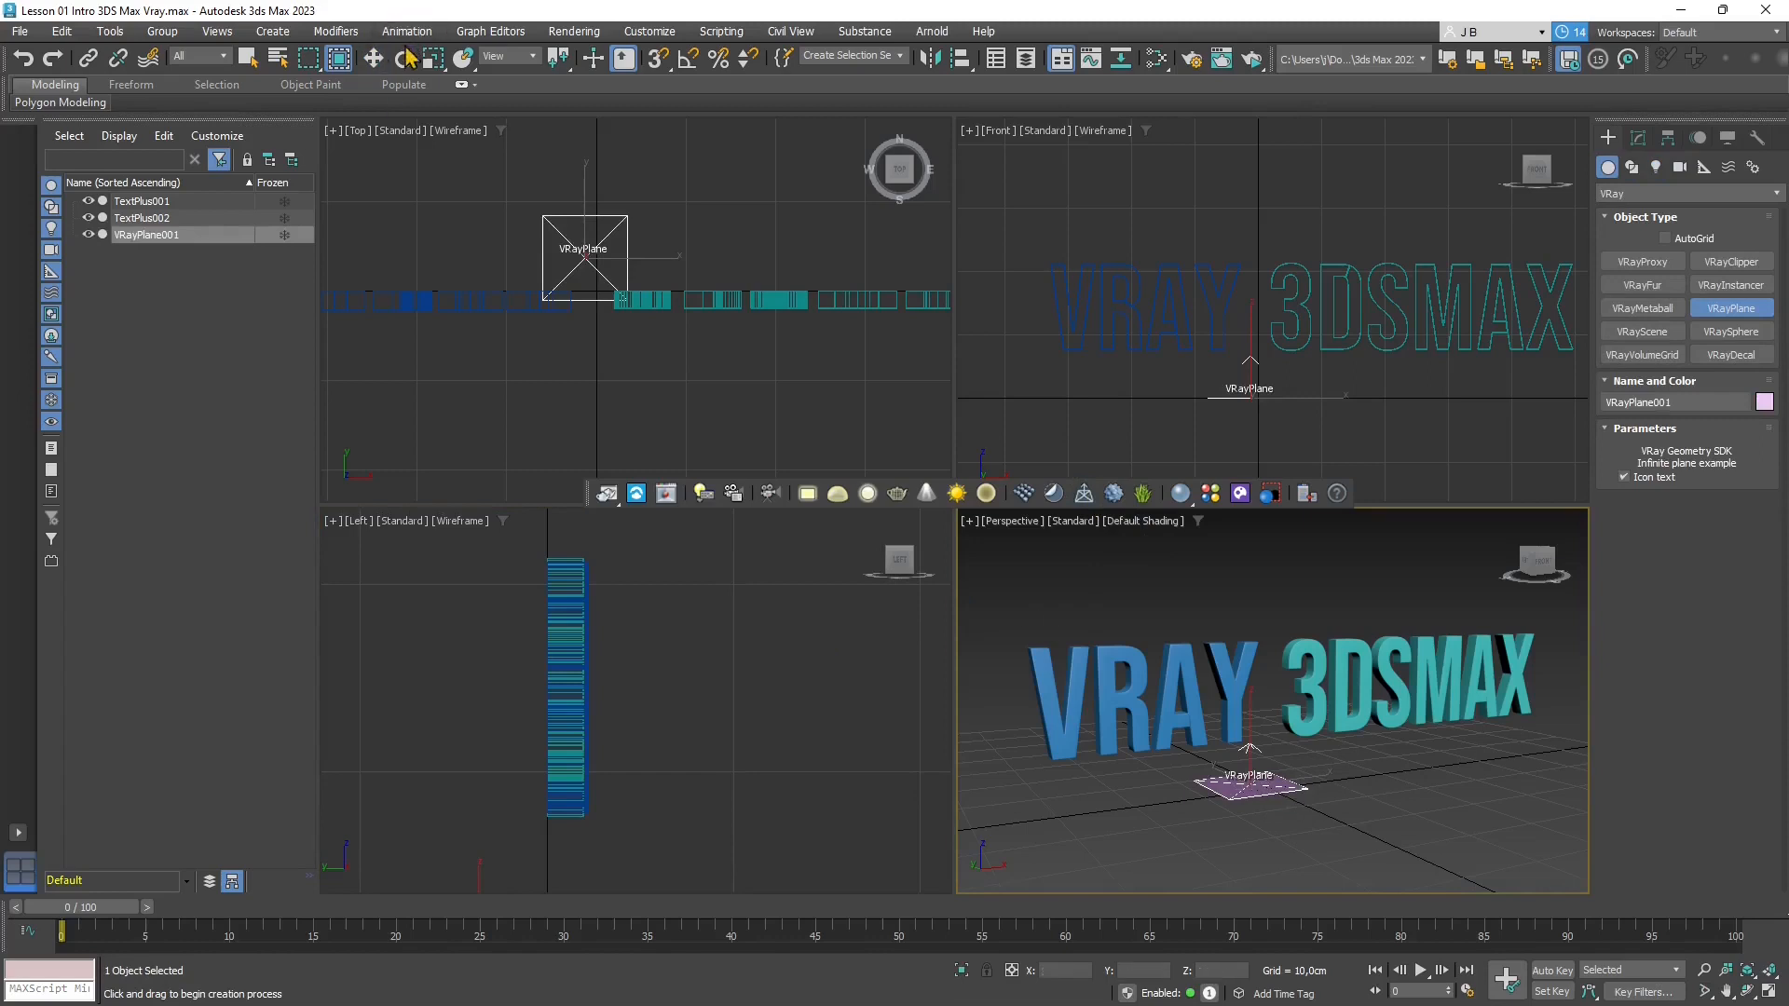
pyautogui.press('w')
pyautogui.moveTo(1309, 794); pyautogui.dragTo(1309, 780)
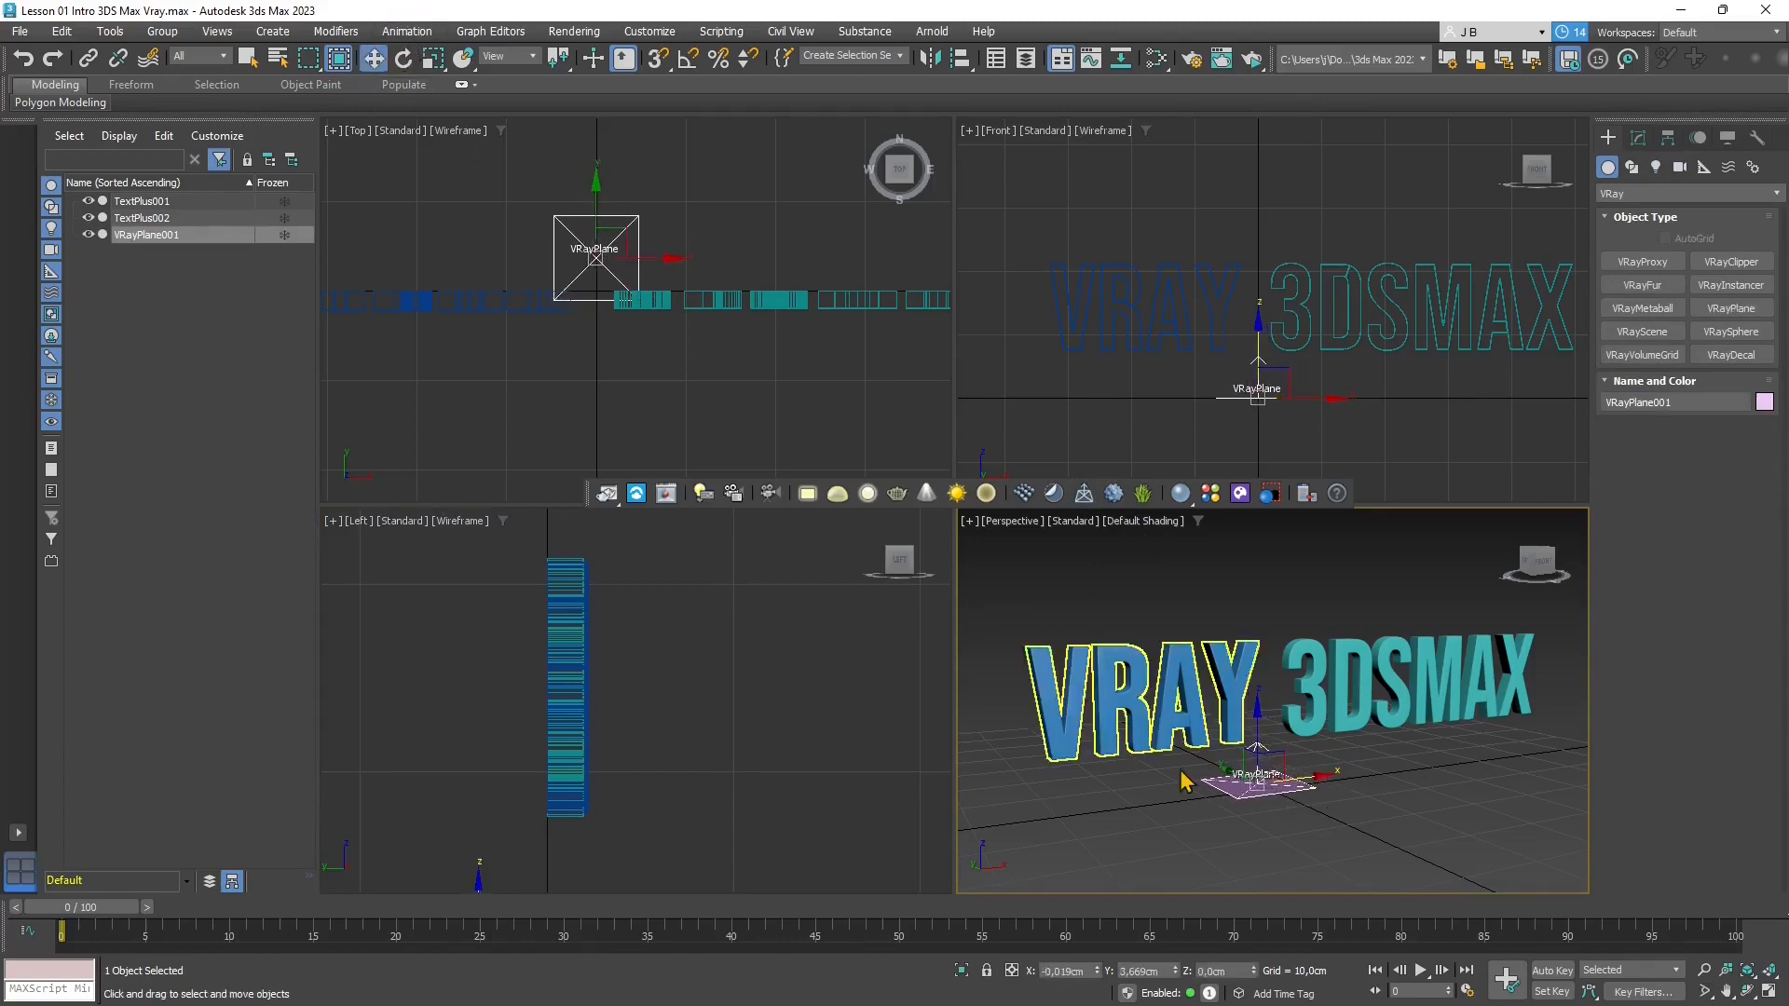
# Draw a plane-type VRayLight about 15.4 cm long and 23.6 cm wide around the texts in the Left view
pyautogui.click(807, 496)
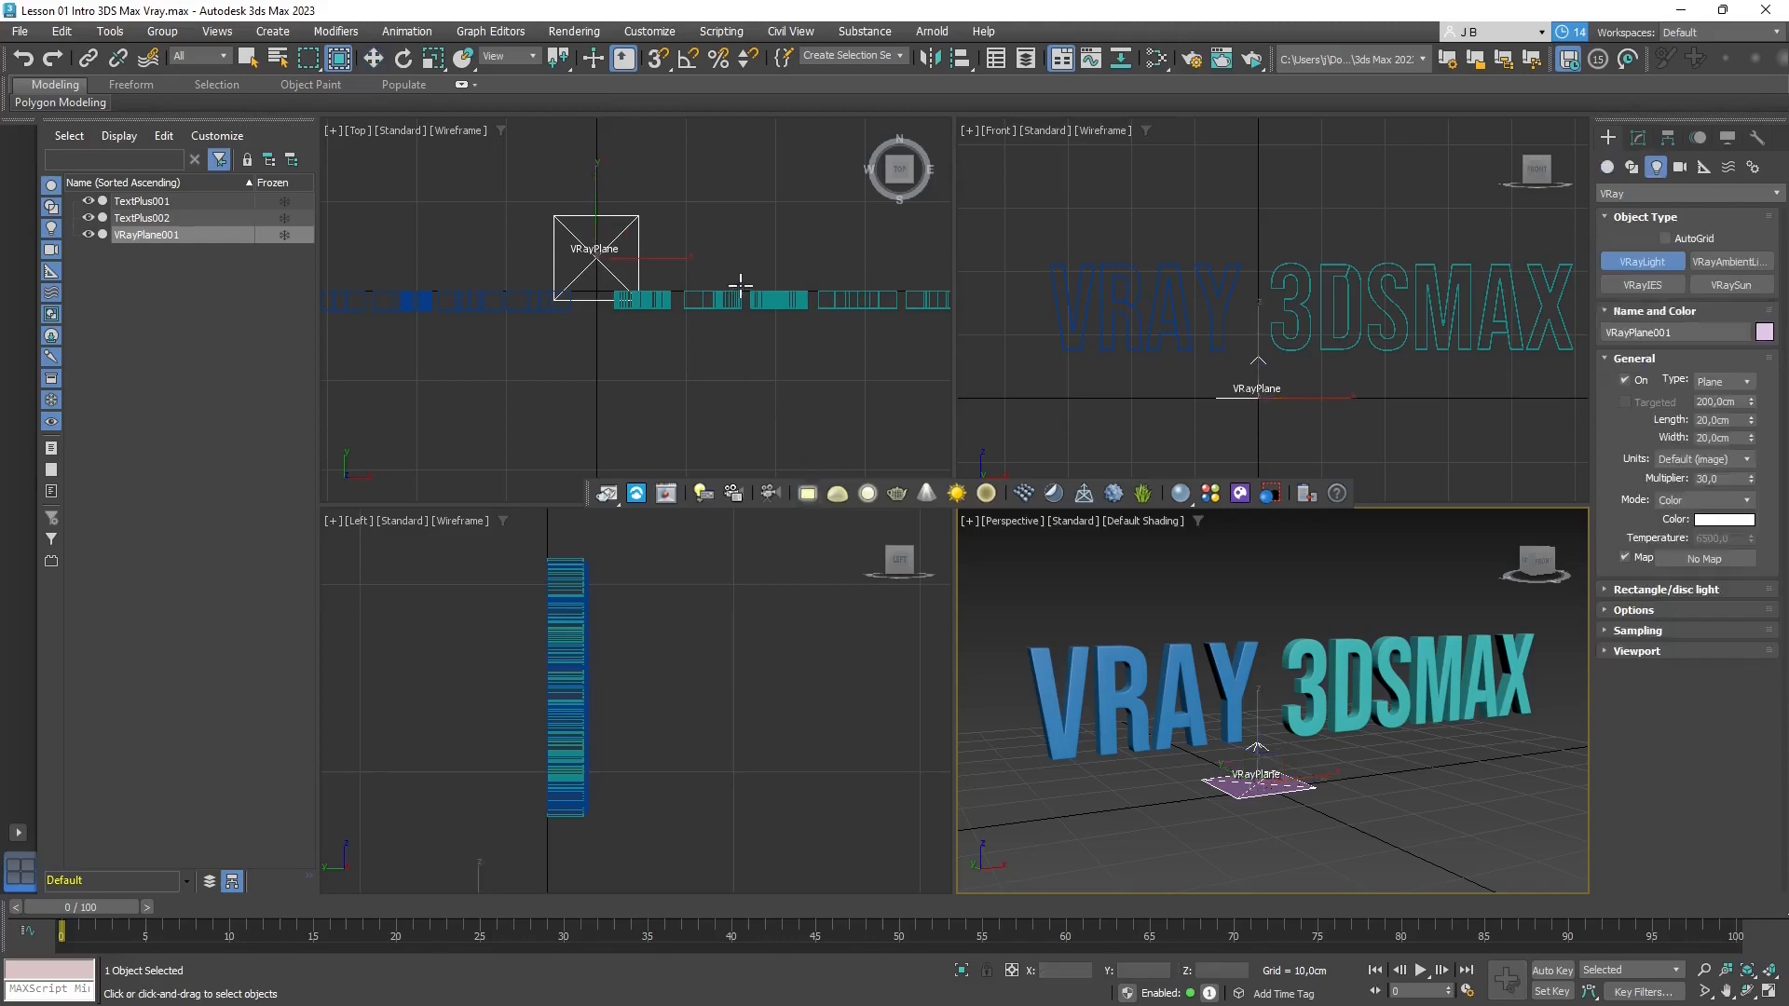
pyautogui.scroll(-2, 743, 277)
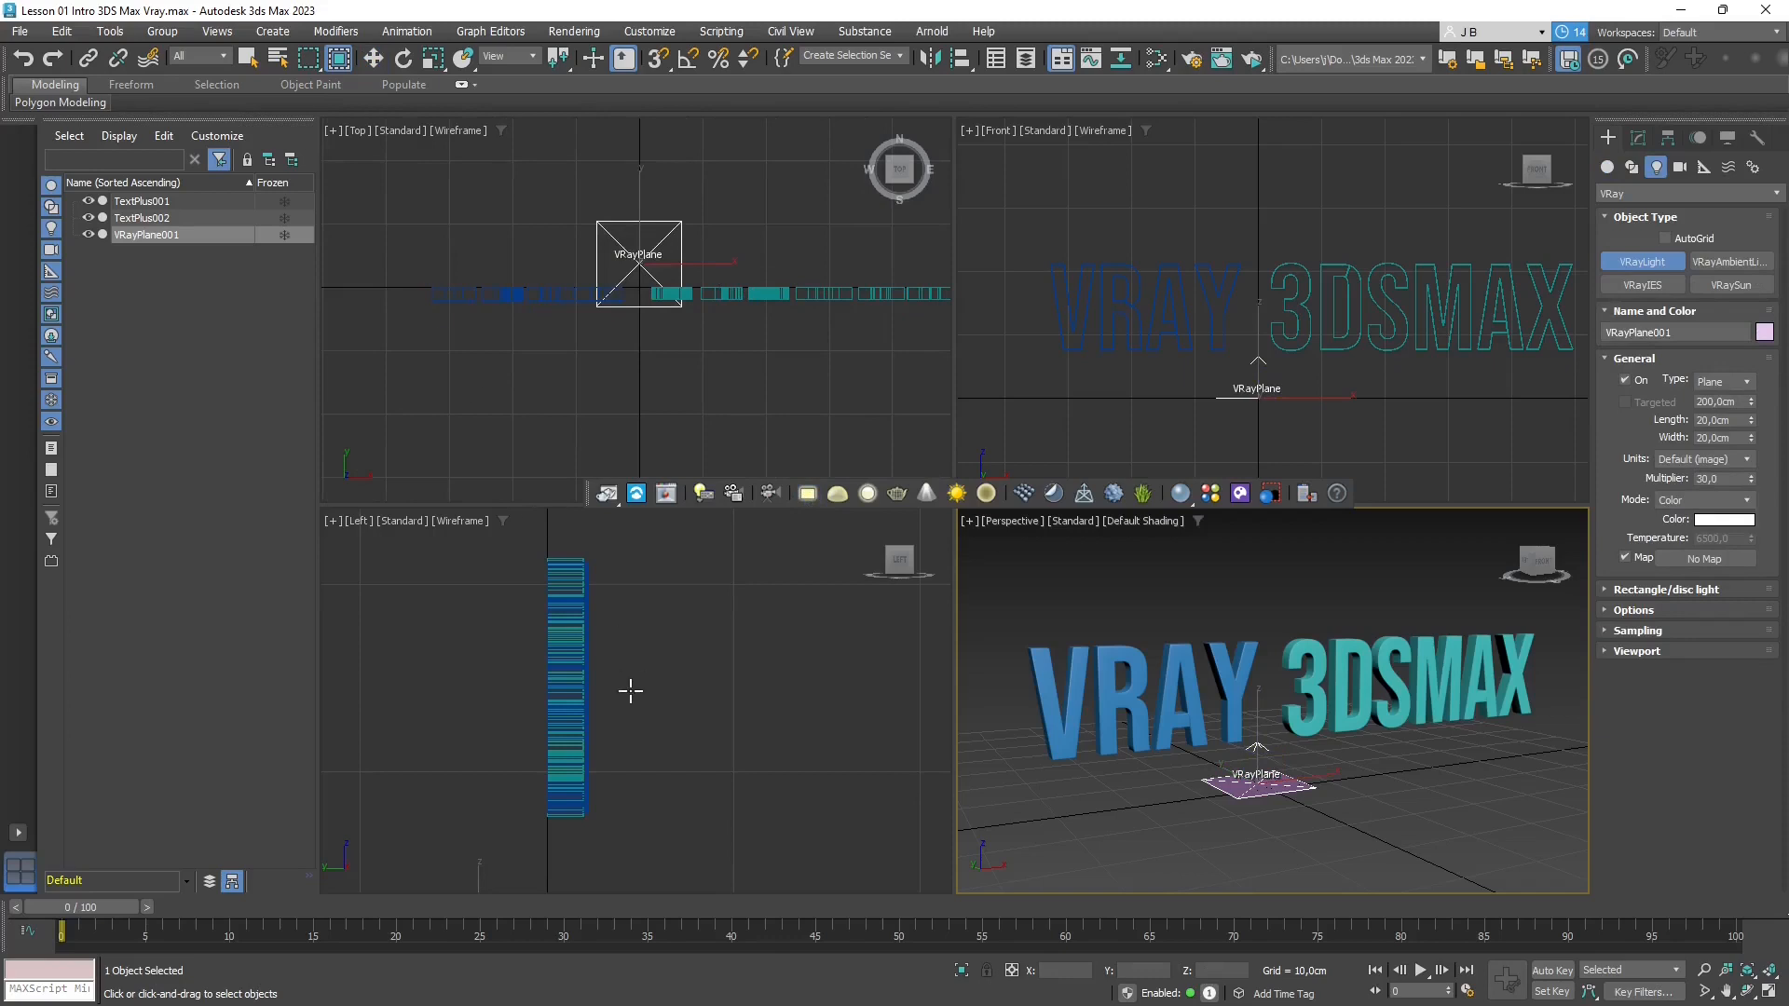
pyautogui.scroll(-5, 631, 690)
pyautogui.scroll(5, 651, 699)
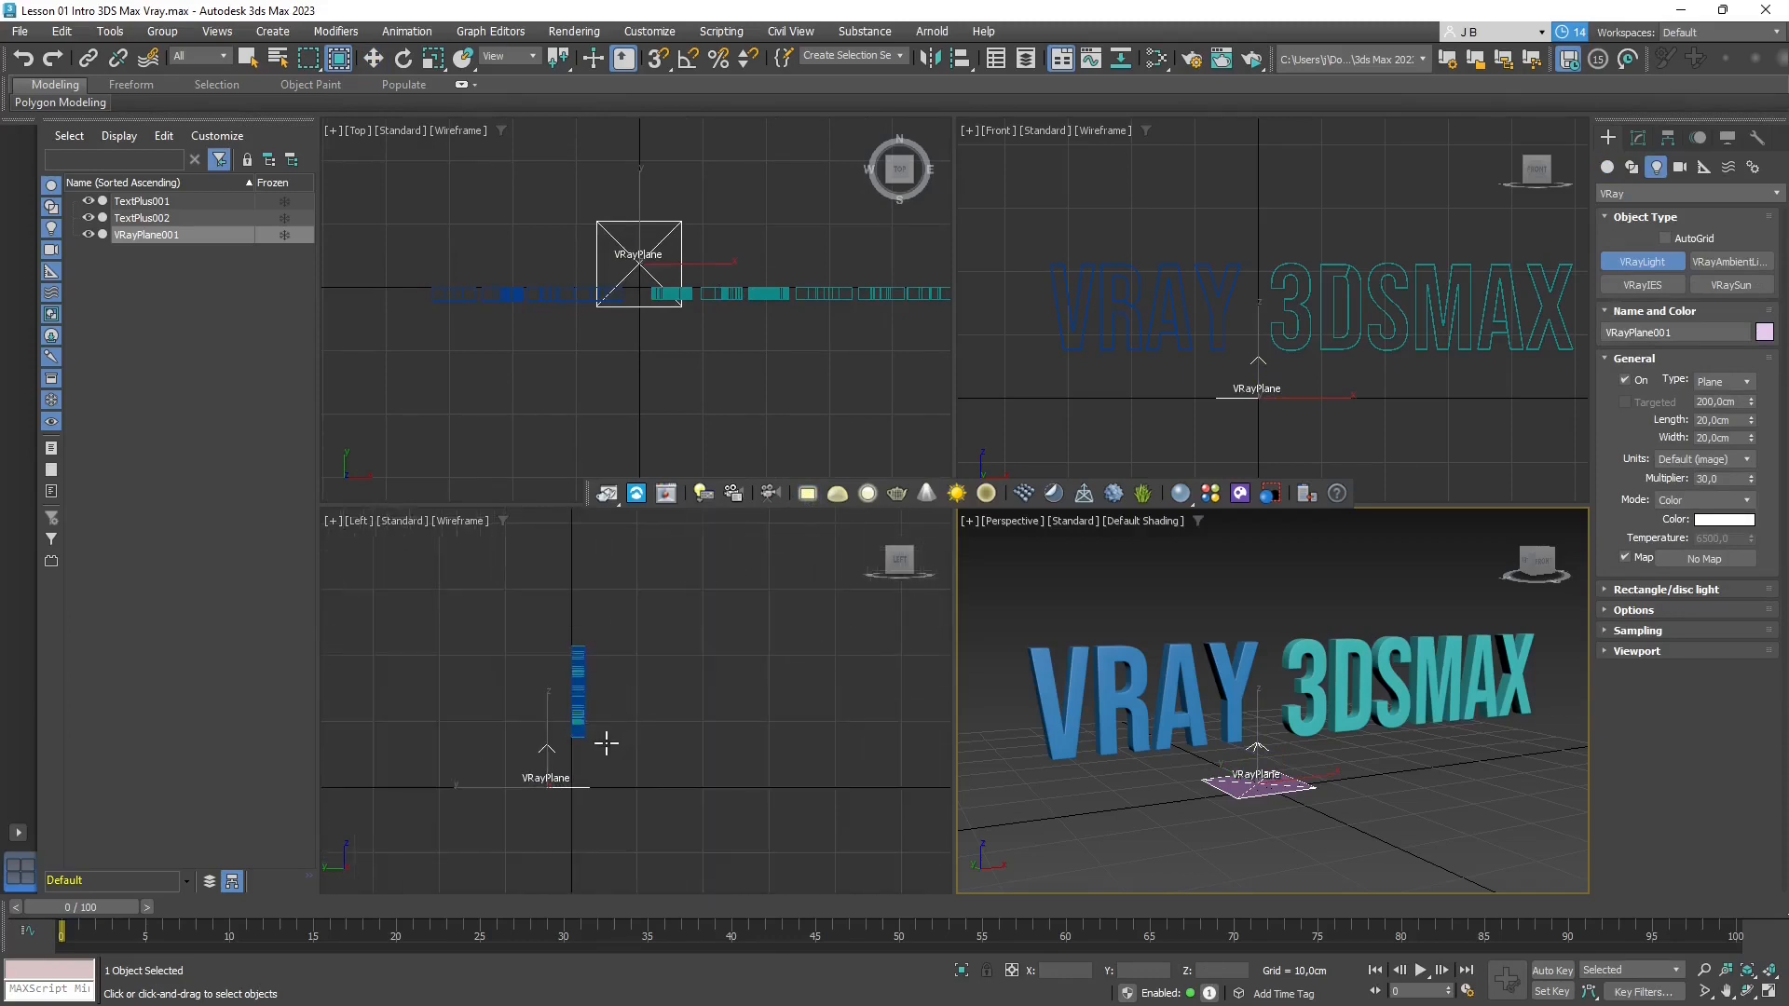
pyautogui.moveTo(533, 633); pyautogui.dragTo(634, 774)
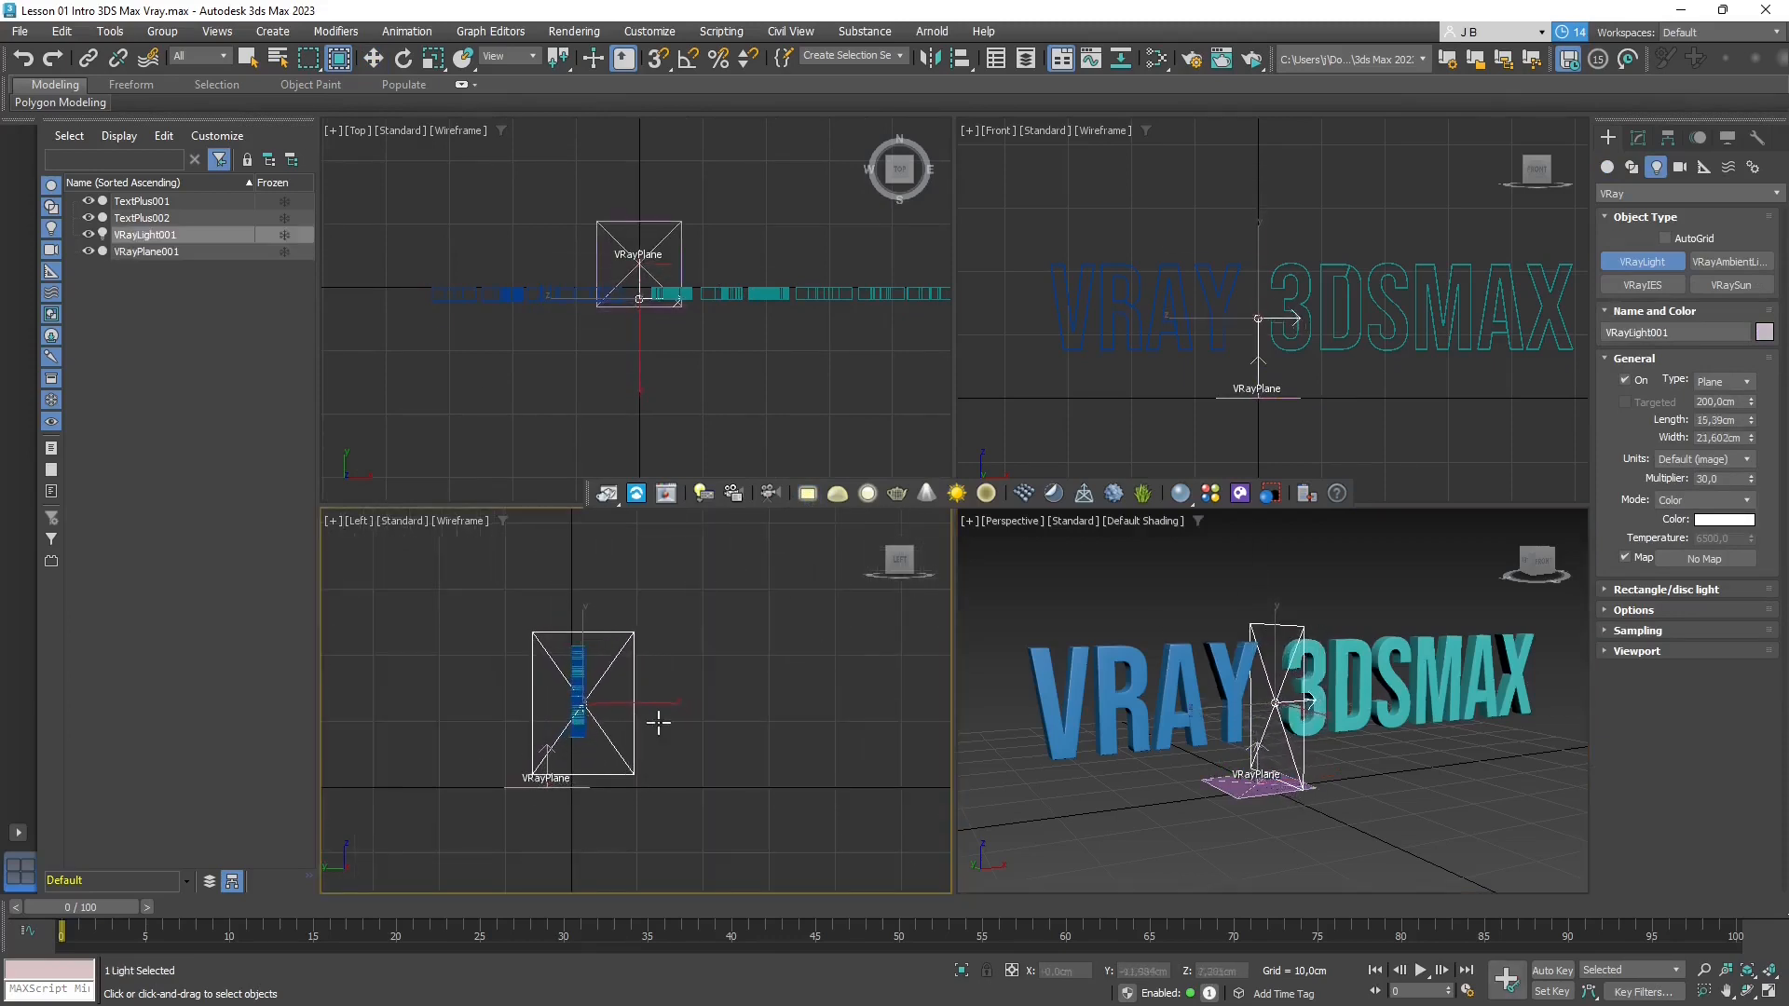
# Move the VRayLight beside the start of the VRAY text, to about X -41.9, Y -7.4, Z 12.7 cm
pyautogui.click(377, 60)
pyautogui.click(671, 280)
pyautogui.moveTo(663, 277); pyautogui.dragTo(404, 307)
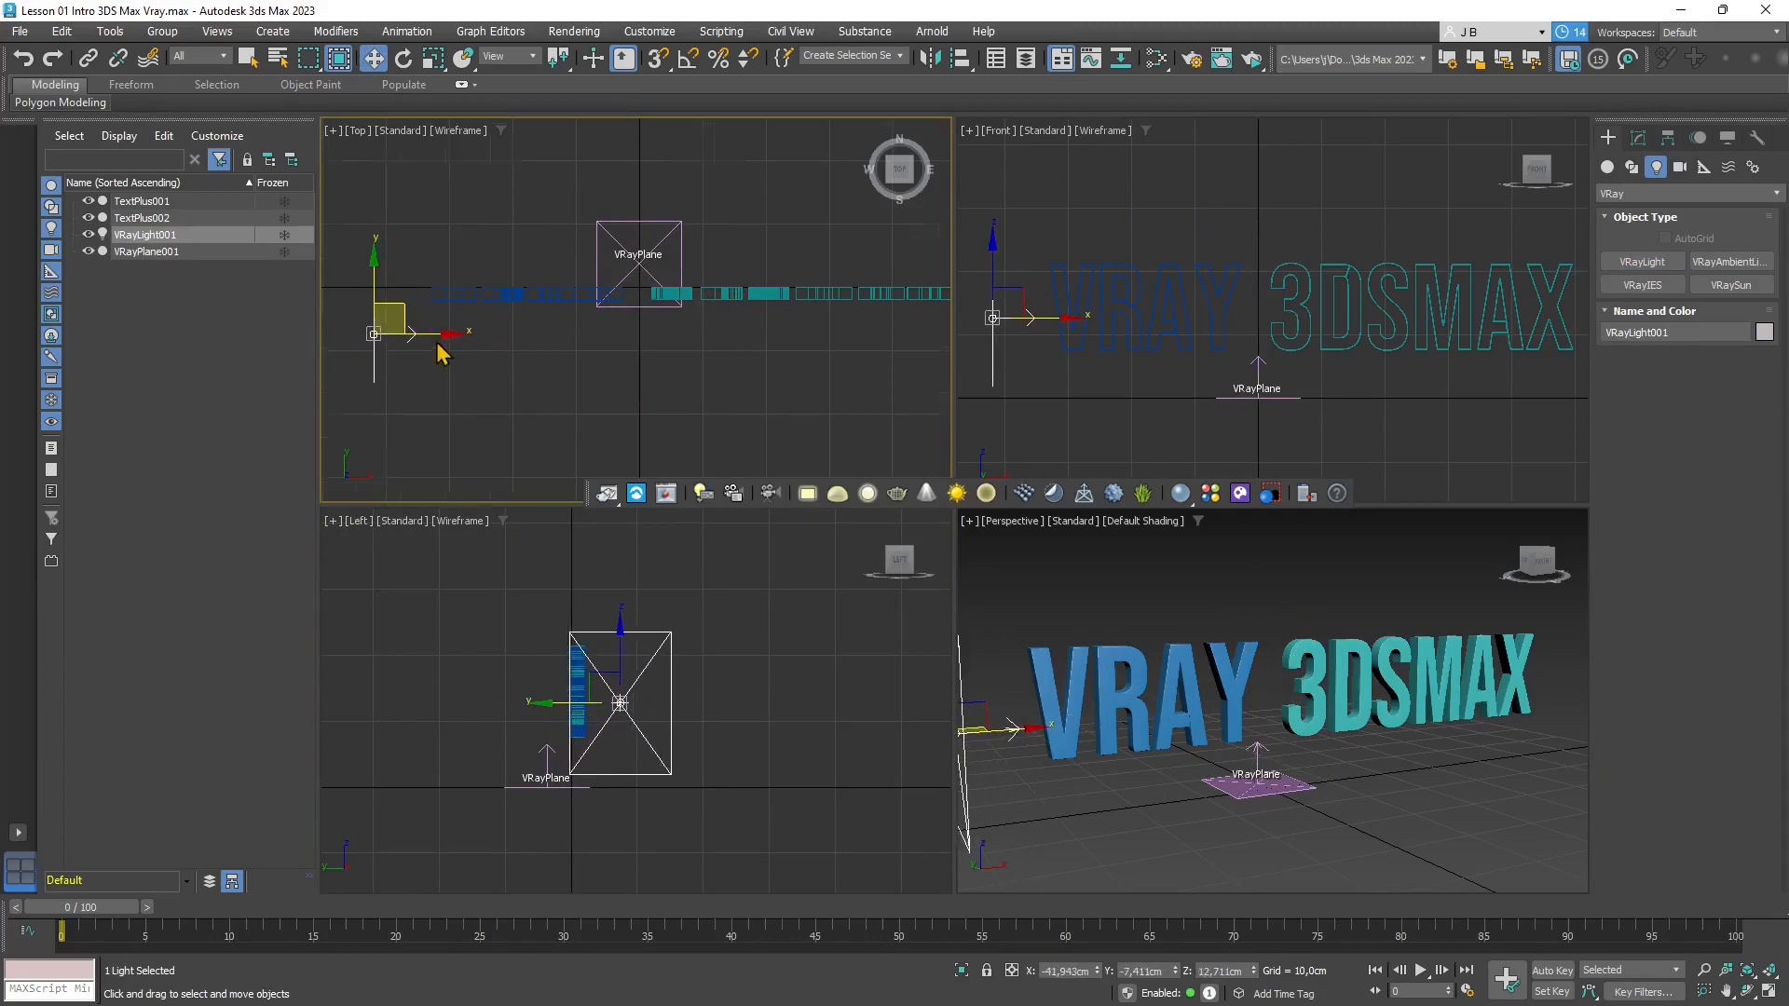
# Clone the VRayLight as one independent copy beyond the end of the 3DSMAX text, at about X 58 cm
pyautogui.scroll(-4, 443, 354)
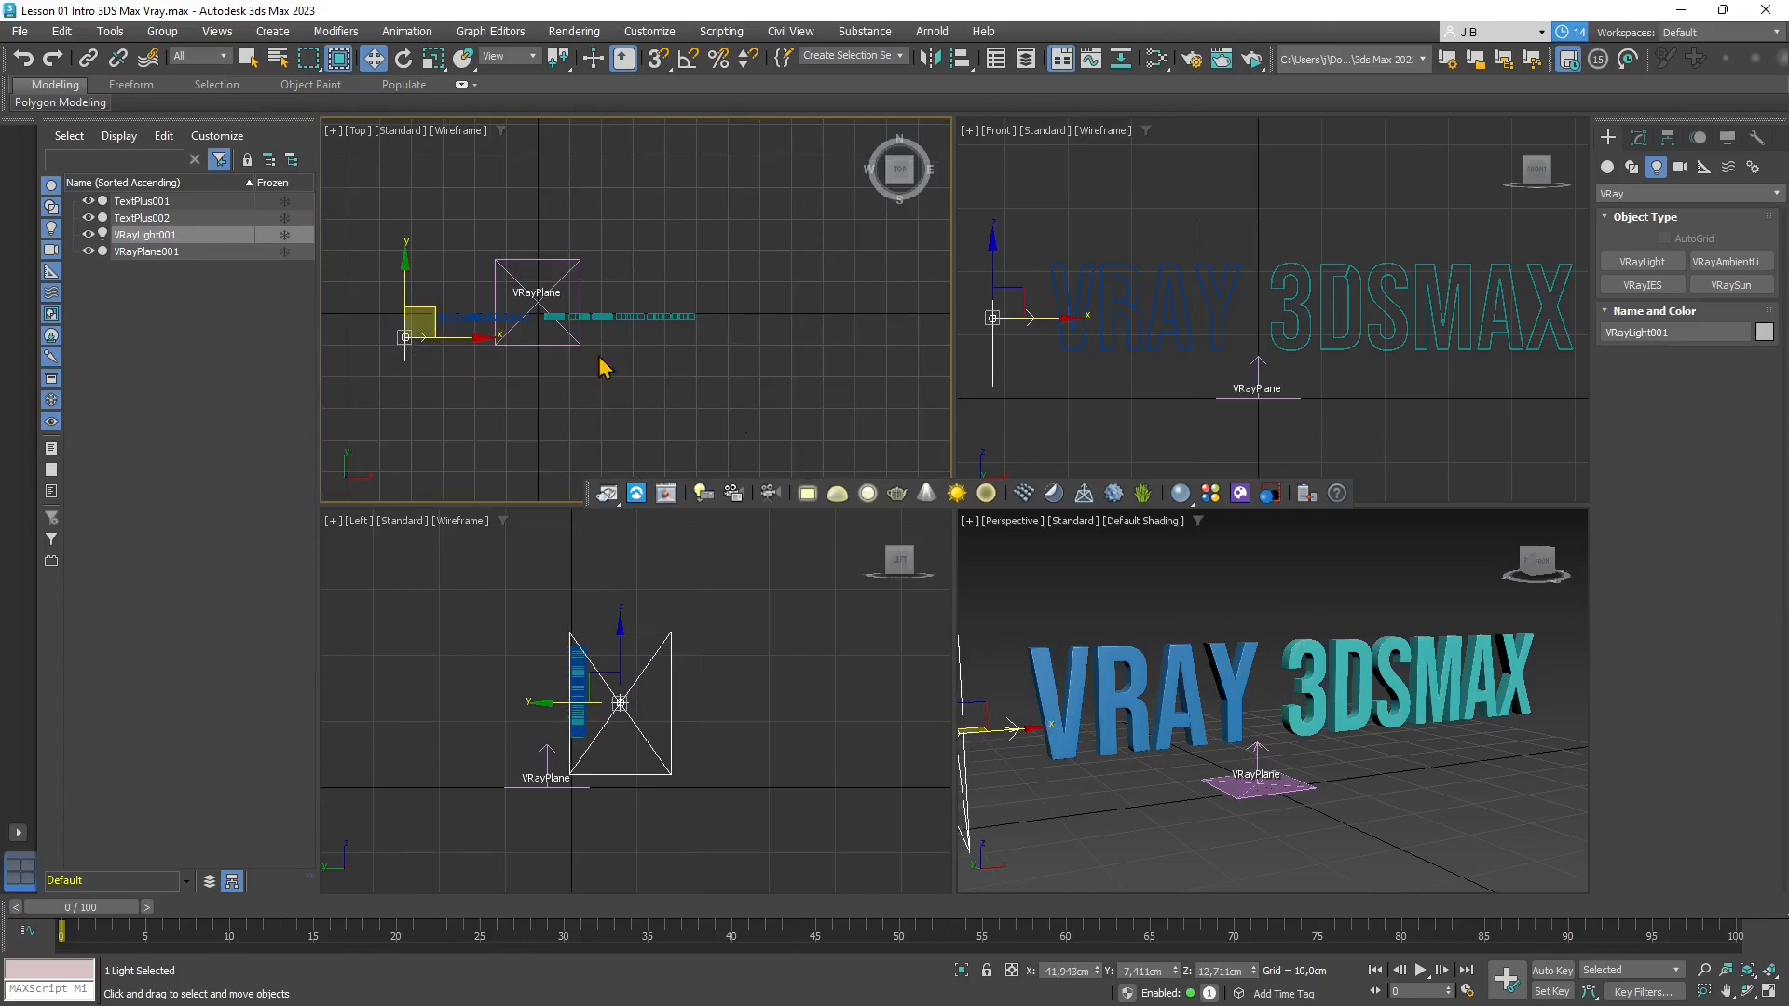
pyautogui.moveTo(454, 337); pyautogui.dragTo(769, 336)
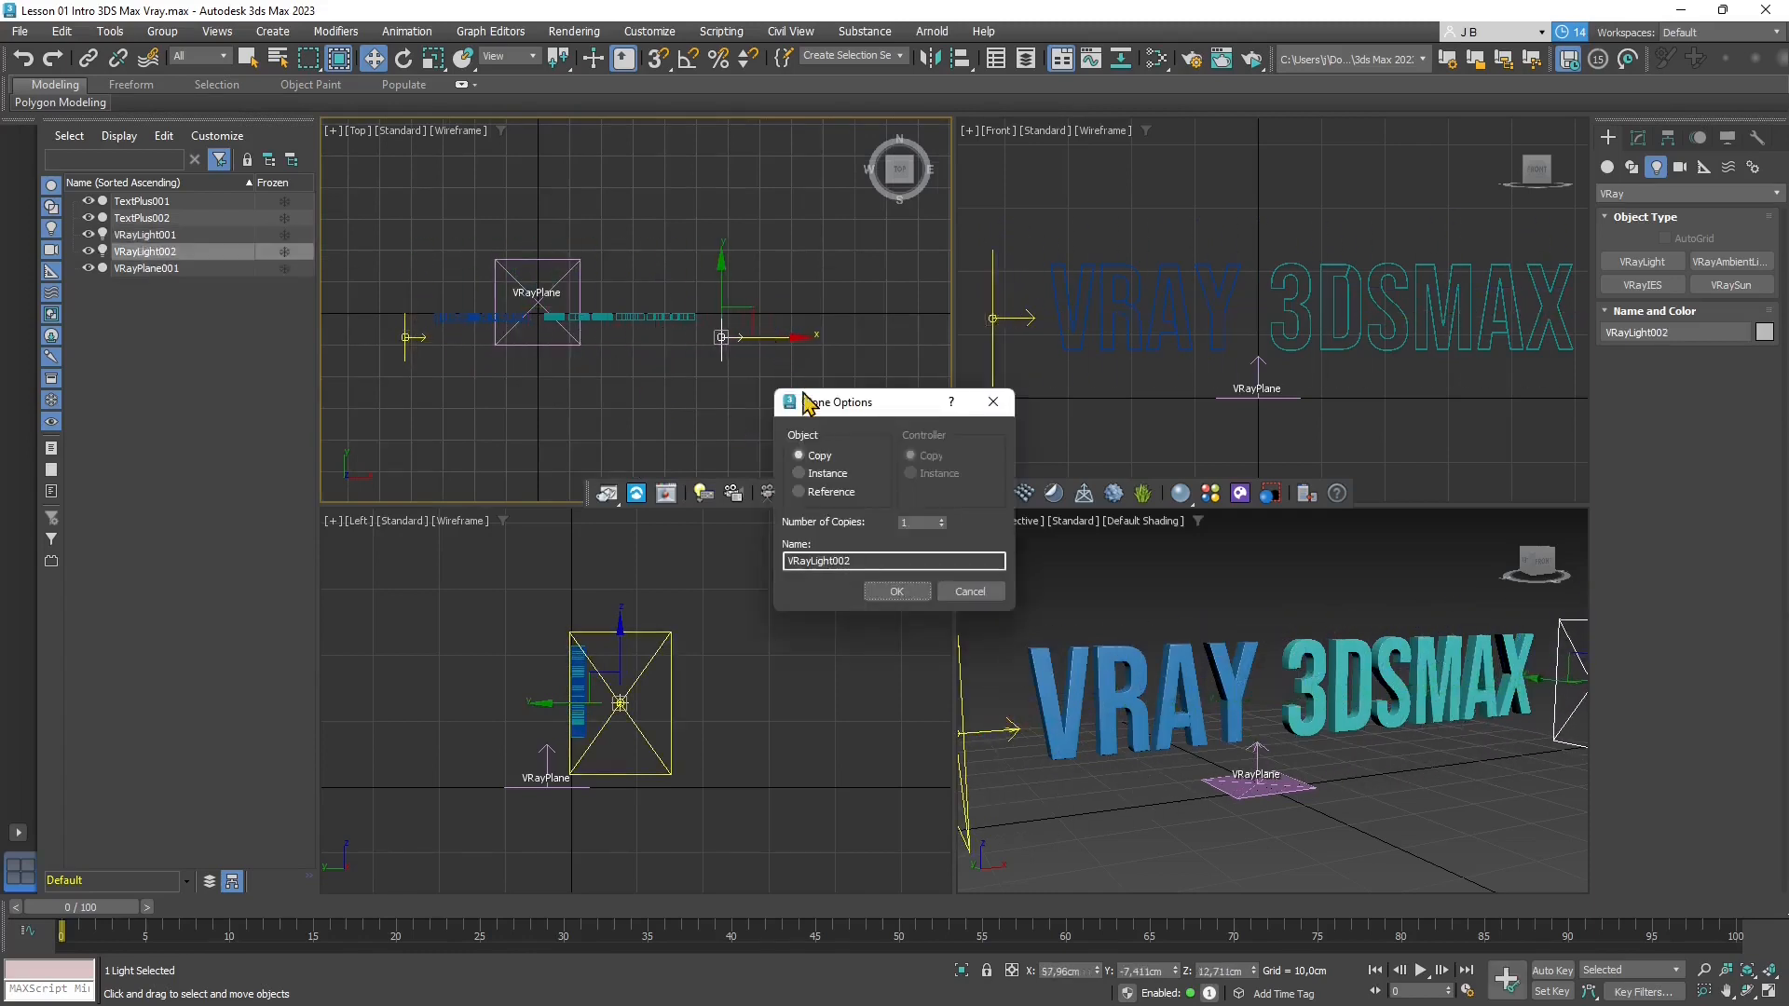
pyautogui.click(895, 591)
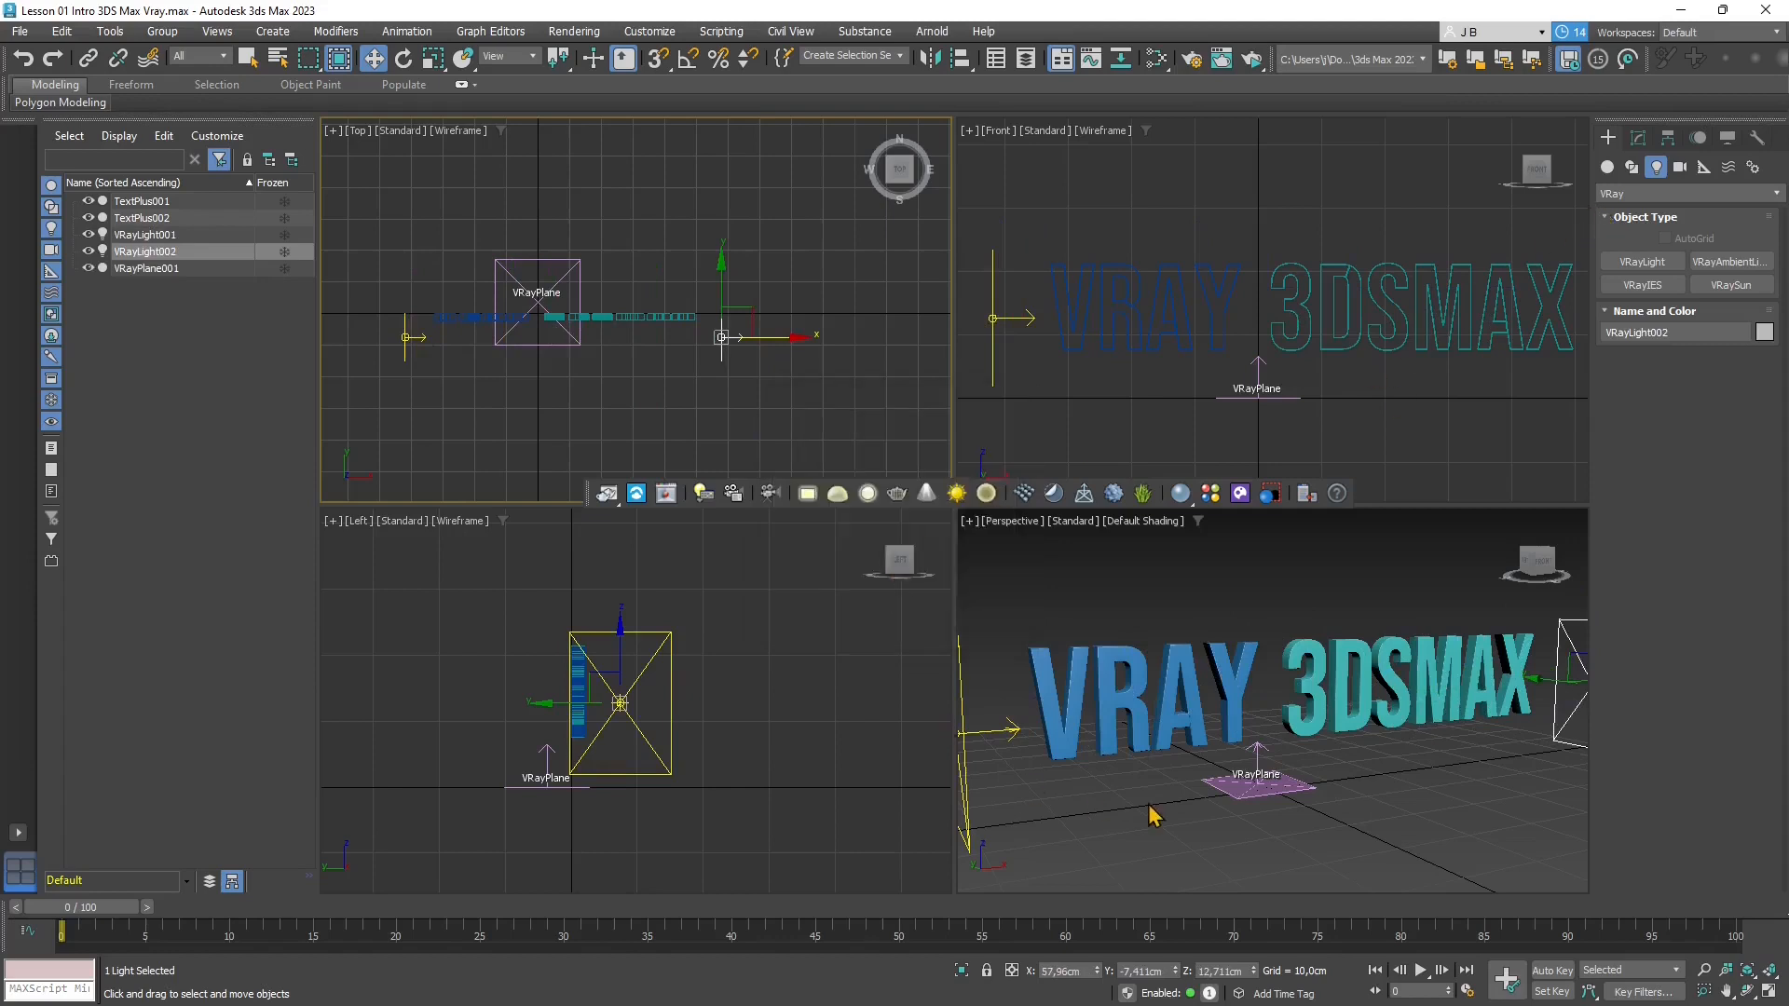
# Rotate the copied light with angle snap to face the texts at a slight angle, and move it to about X 57.3, Y -13.4 cm
pyautogui.click(403, 58)
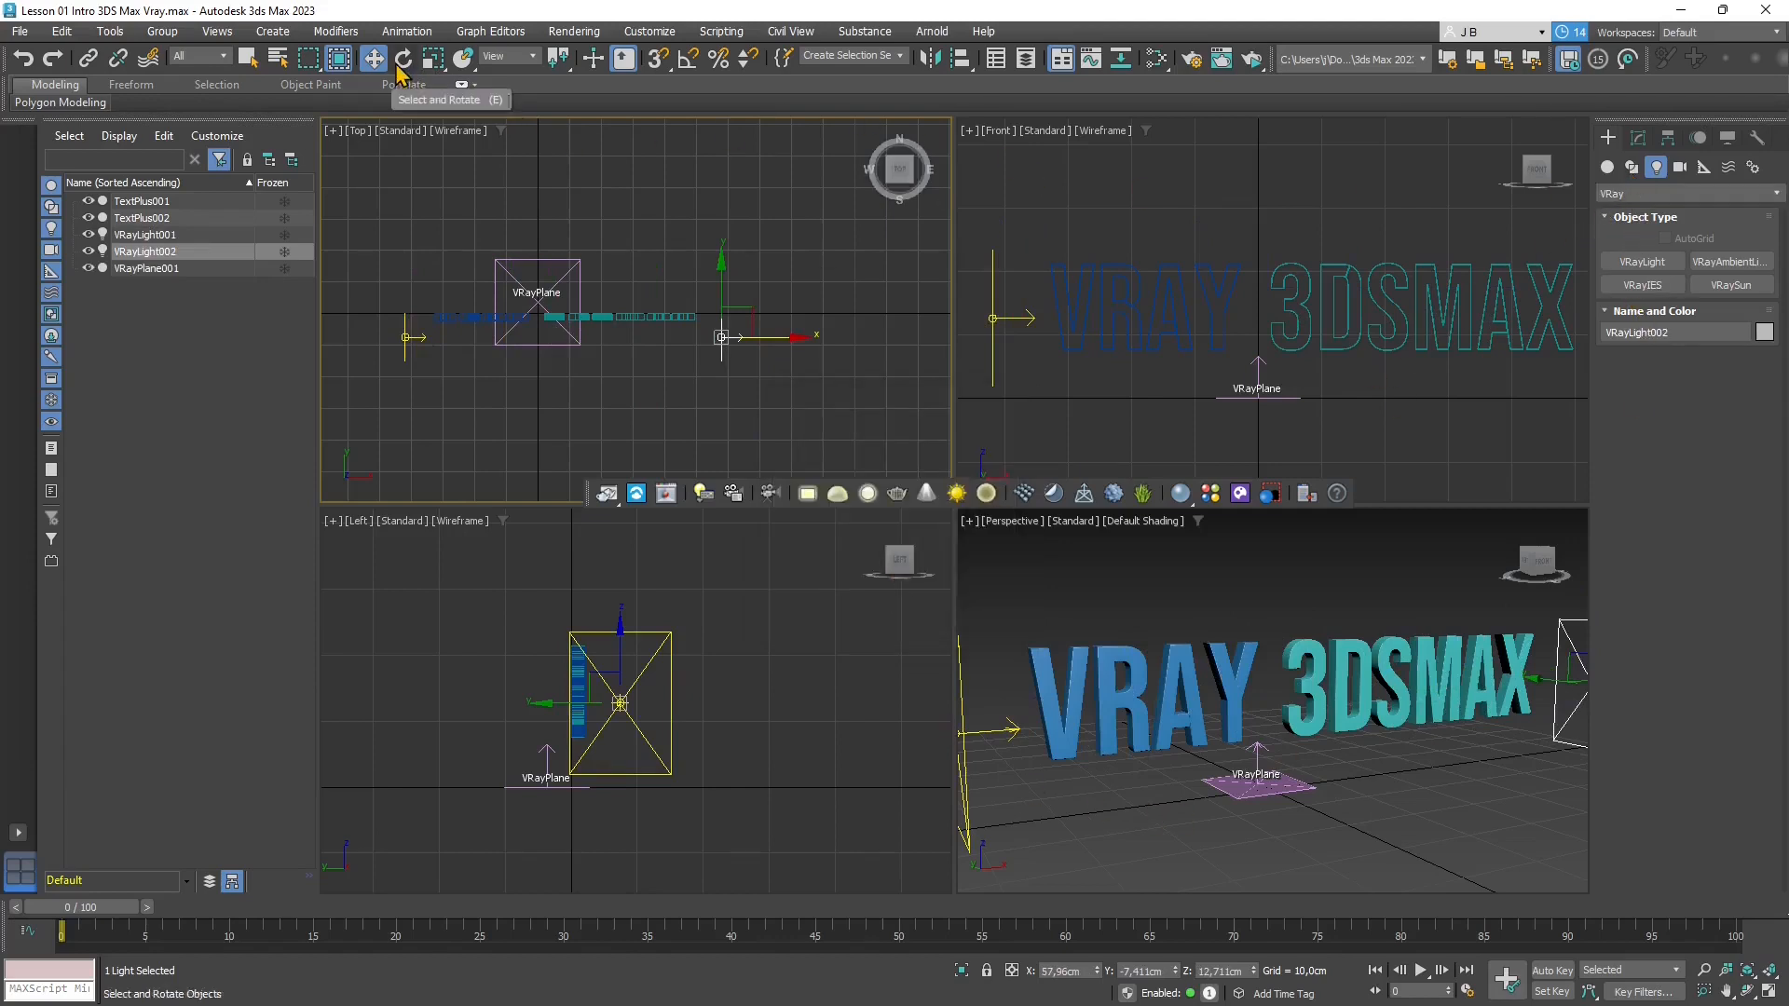
pyautogui.scroll(2, 587, 314)
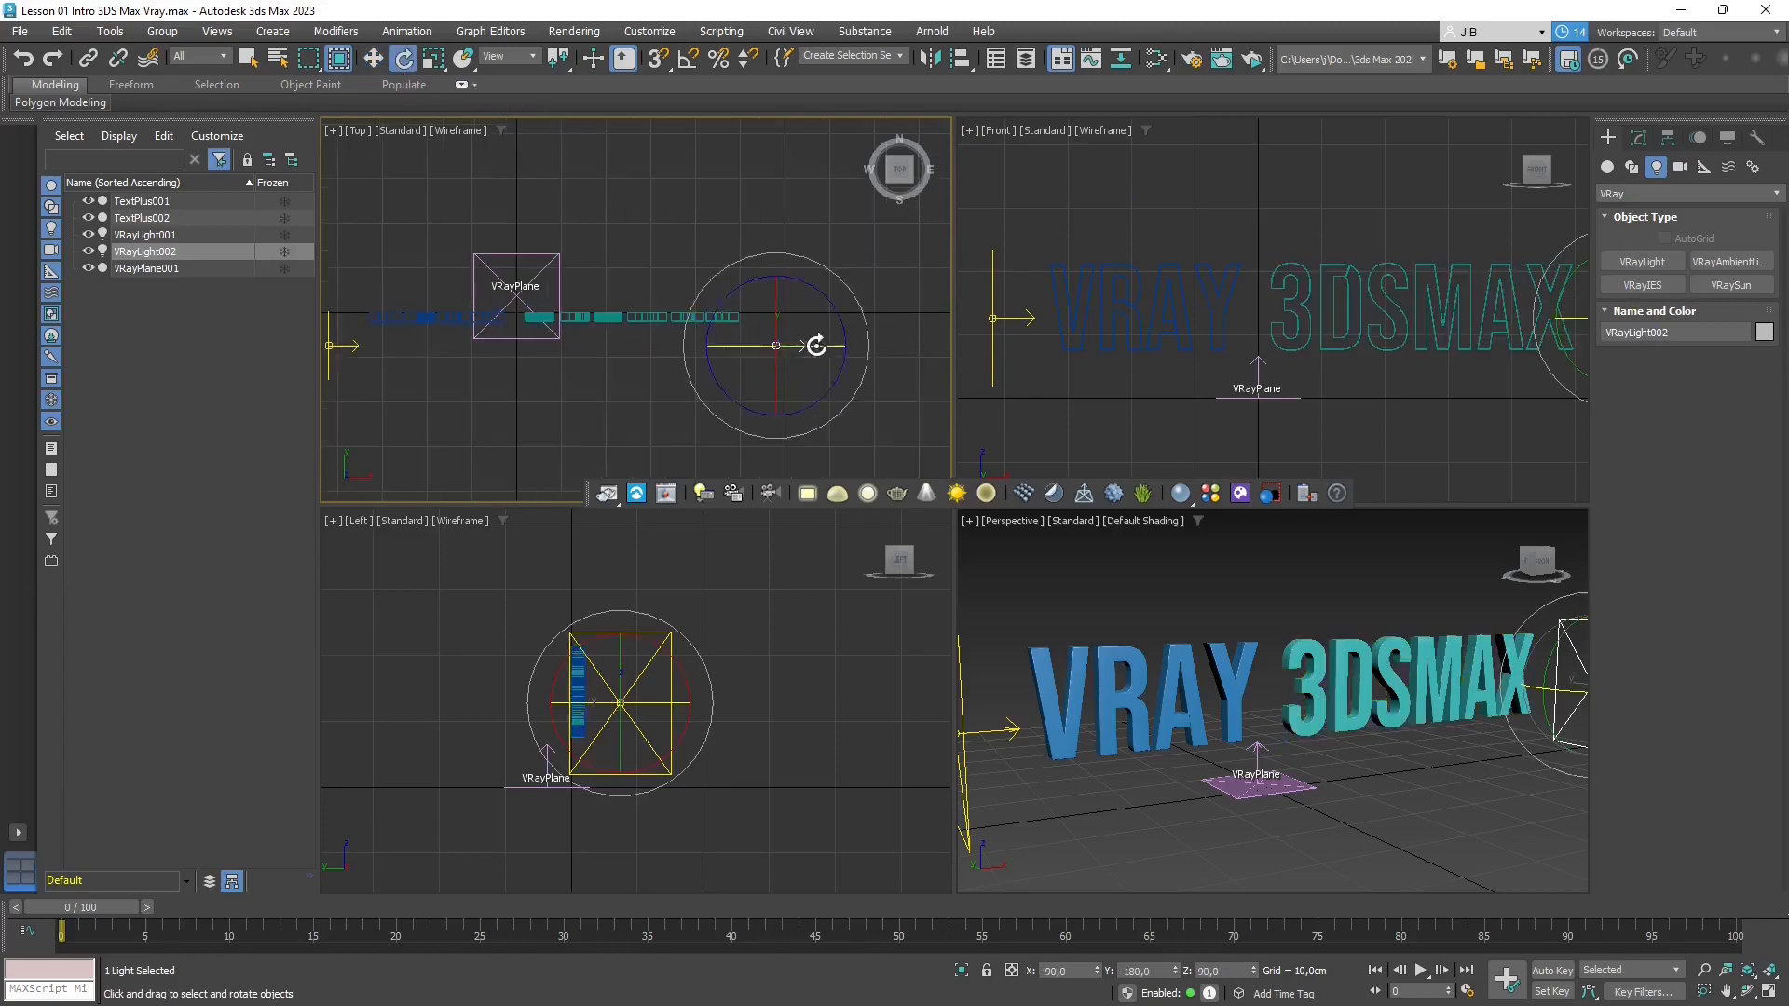
pyautogui.click(688, 57)
pyautogui.moveTo(822, 306); pyautogui.dragTo(610, 313)
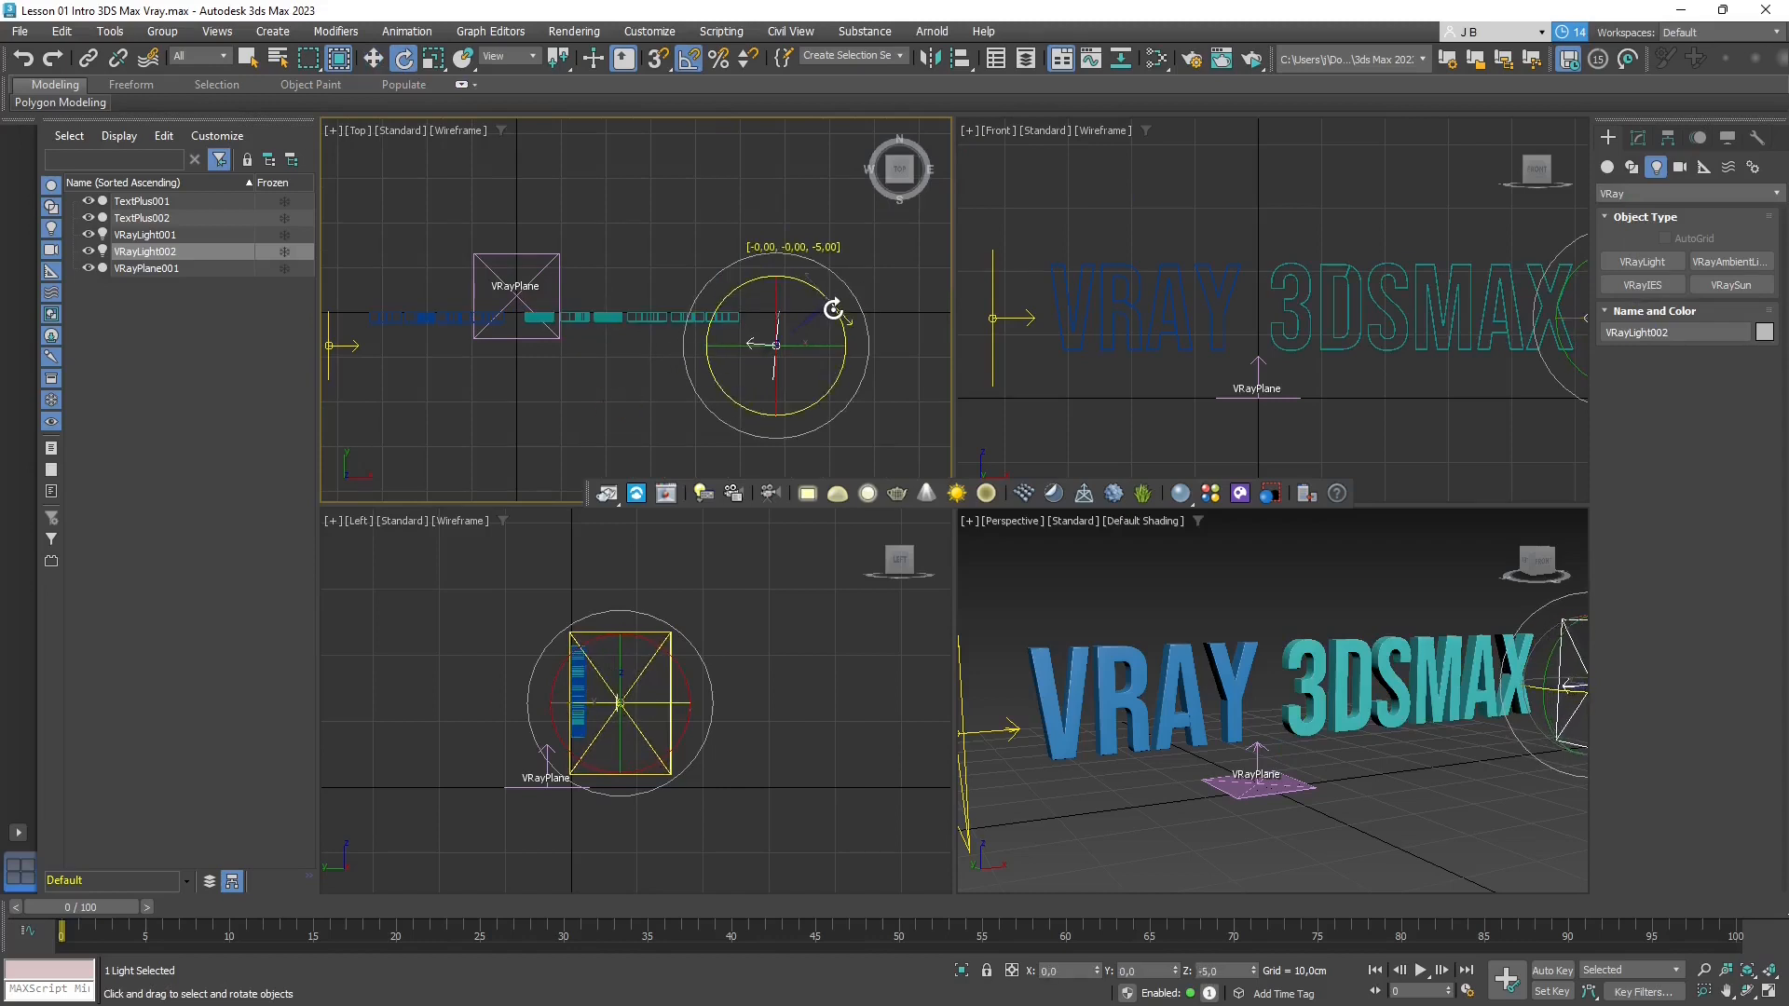
pyautogui.click(373, 58)
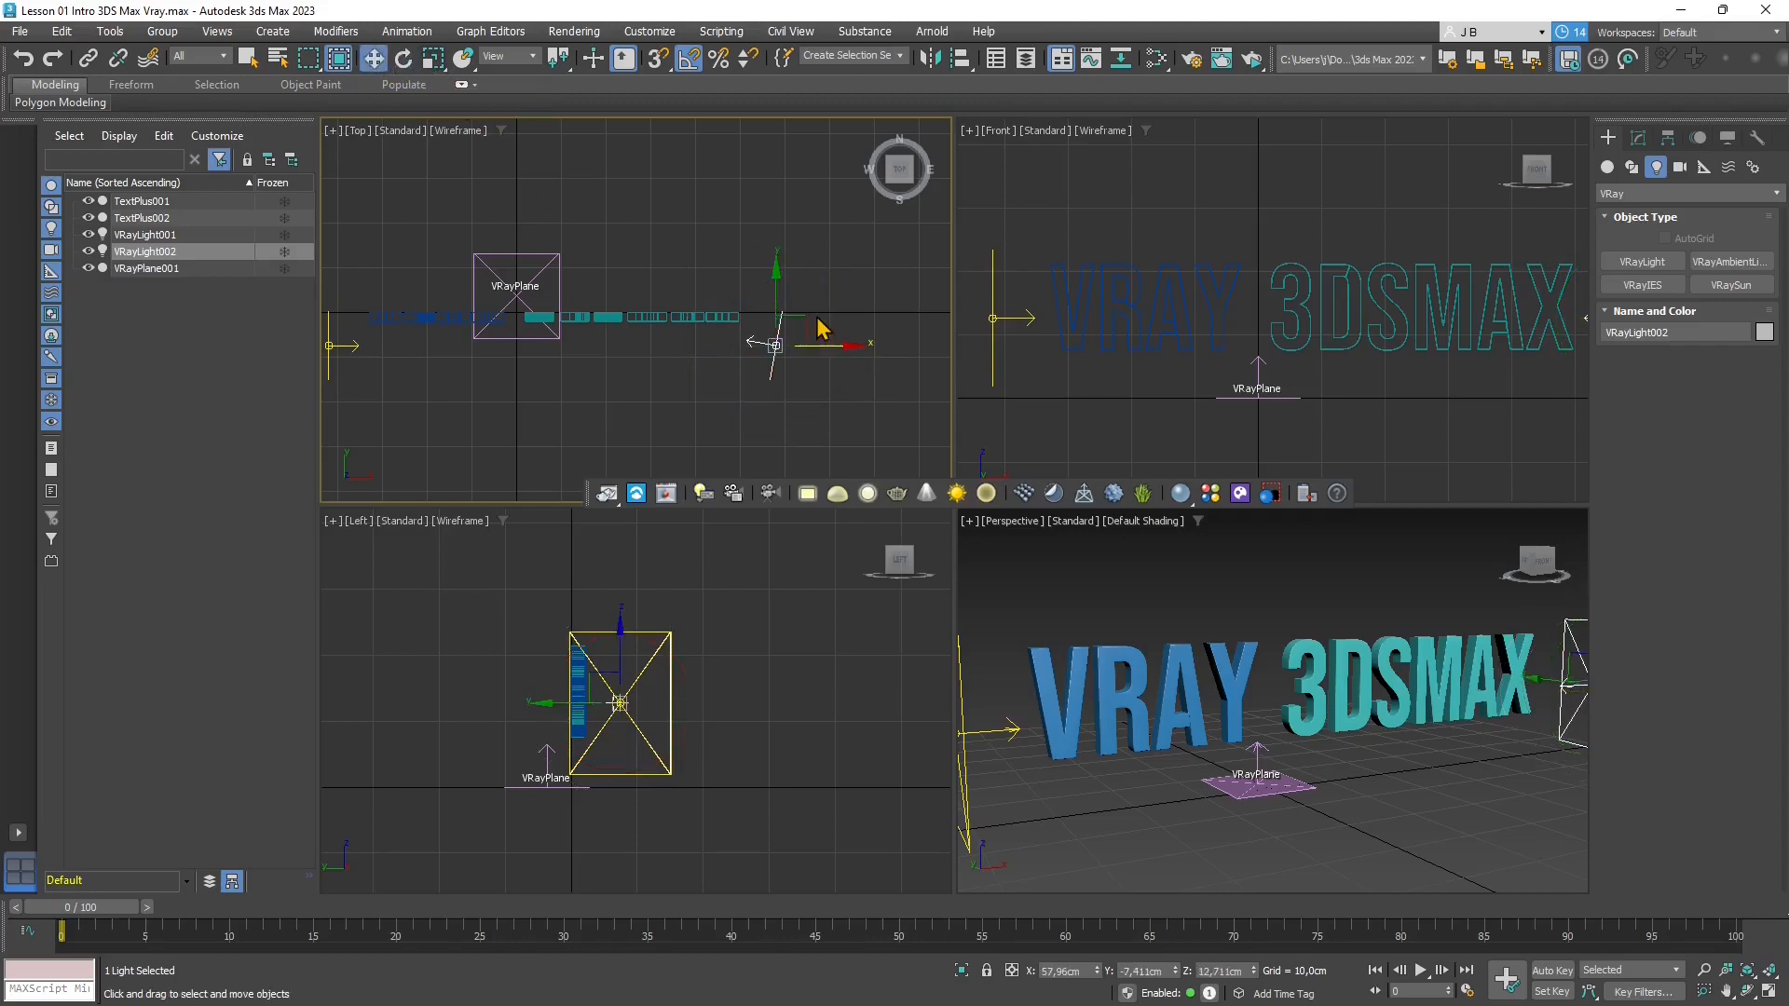
pyautogui.moveTo(804, 319); pyautogui.dragTo(802, 346)
# Rotate the light beside the VRAY text 10 degrees about Z and move it slightly forward of the texts
pyautogui.moveTo(427, 401); pyautogui.dragTo(568, 387, button='middle')
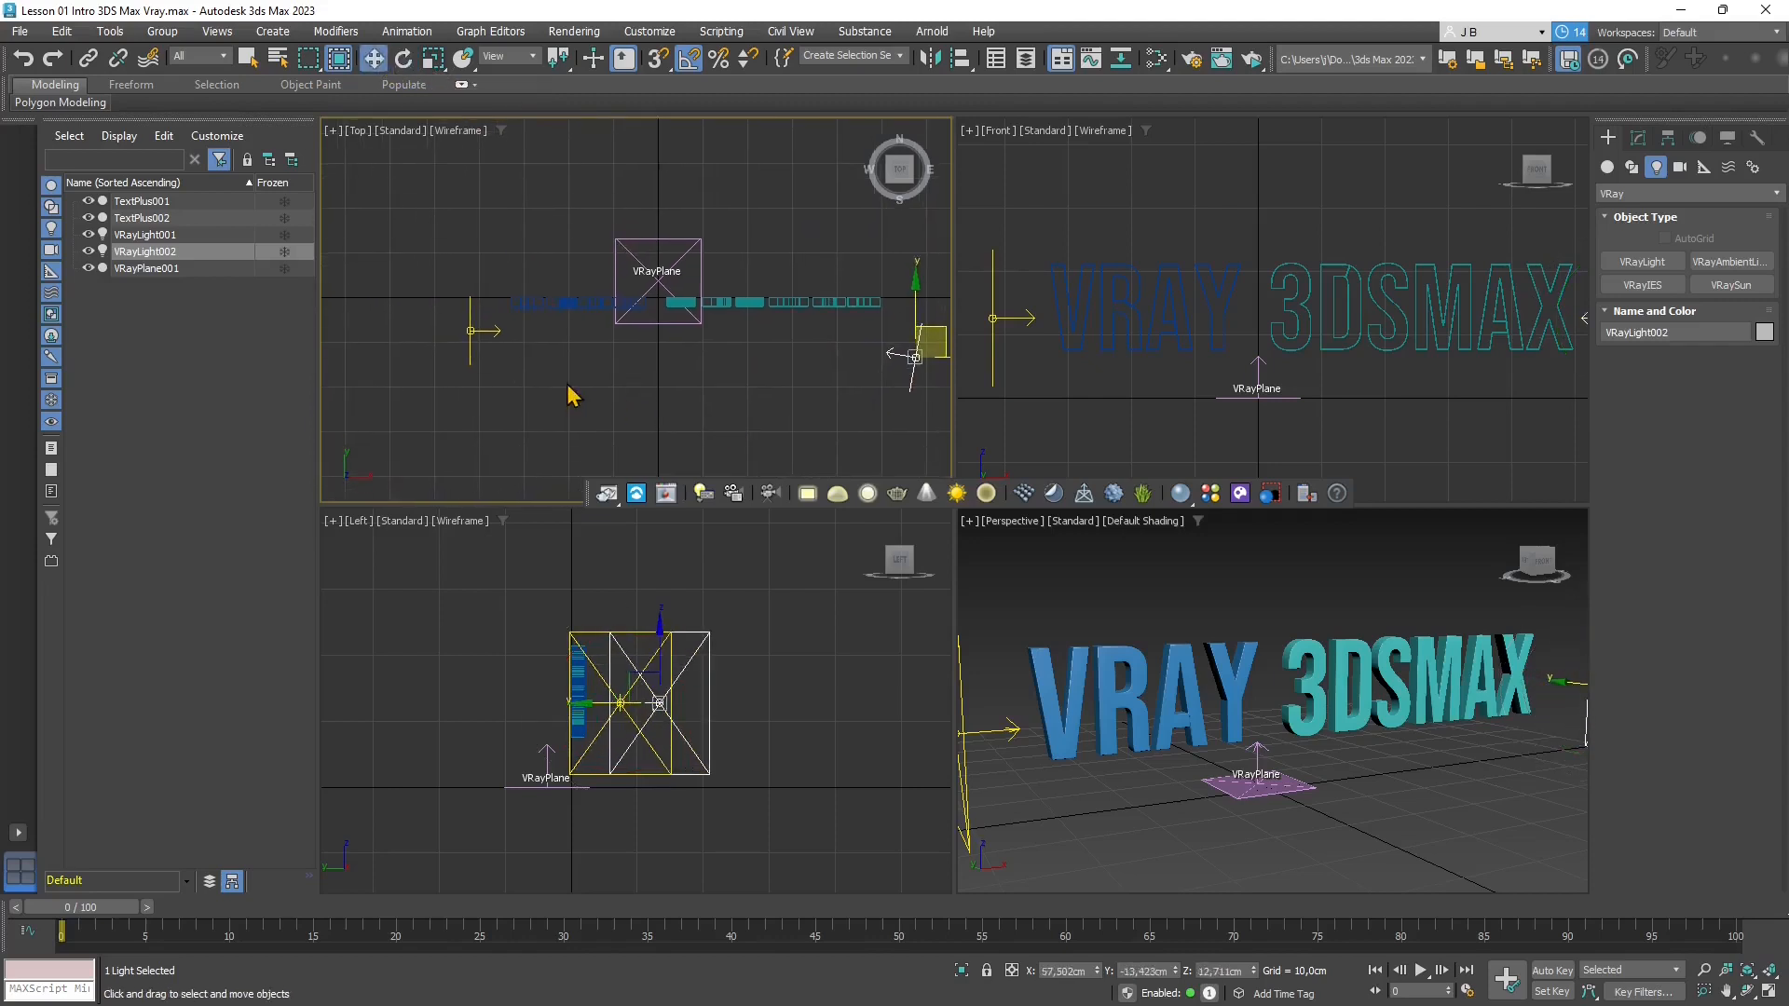
pyautogui.click(470, 331)
pyautogui.press('e')
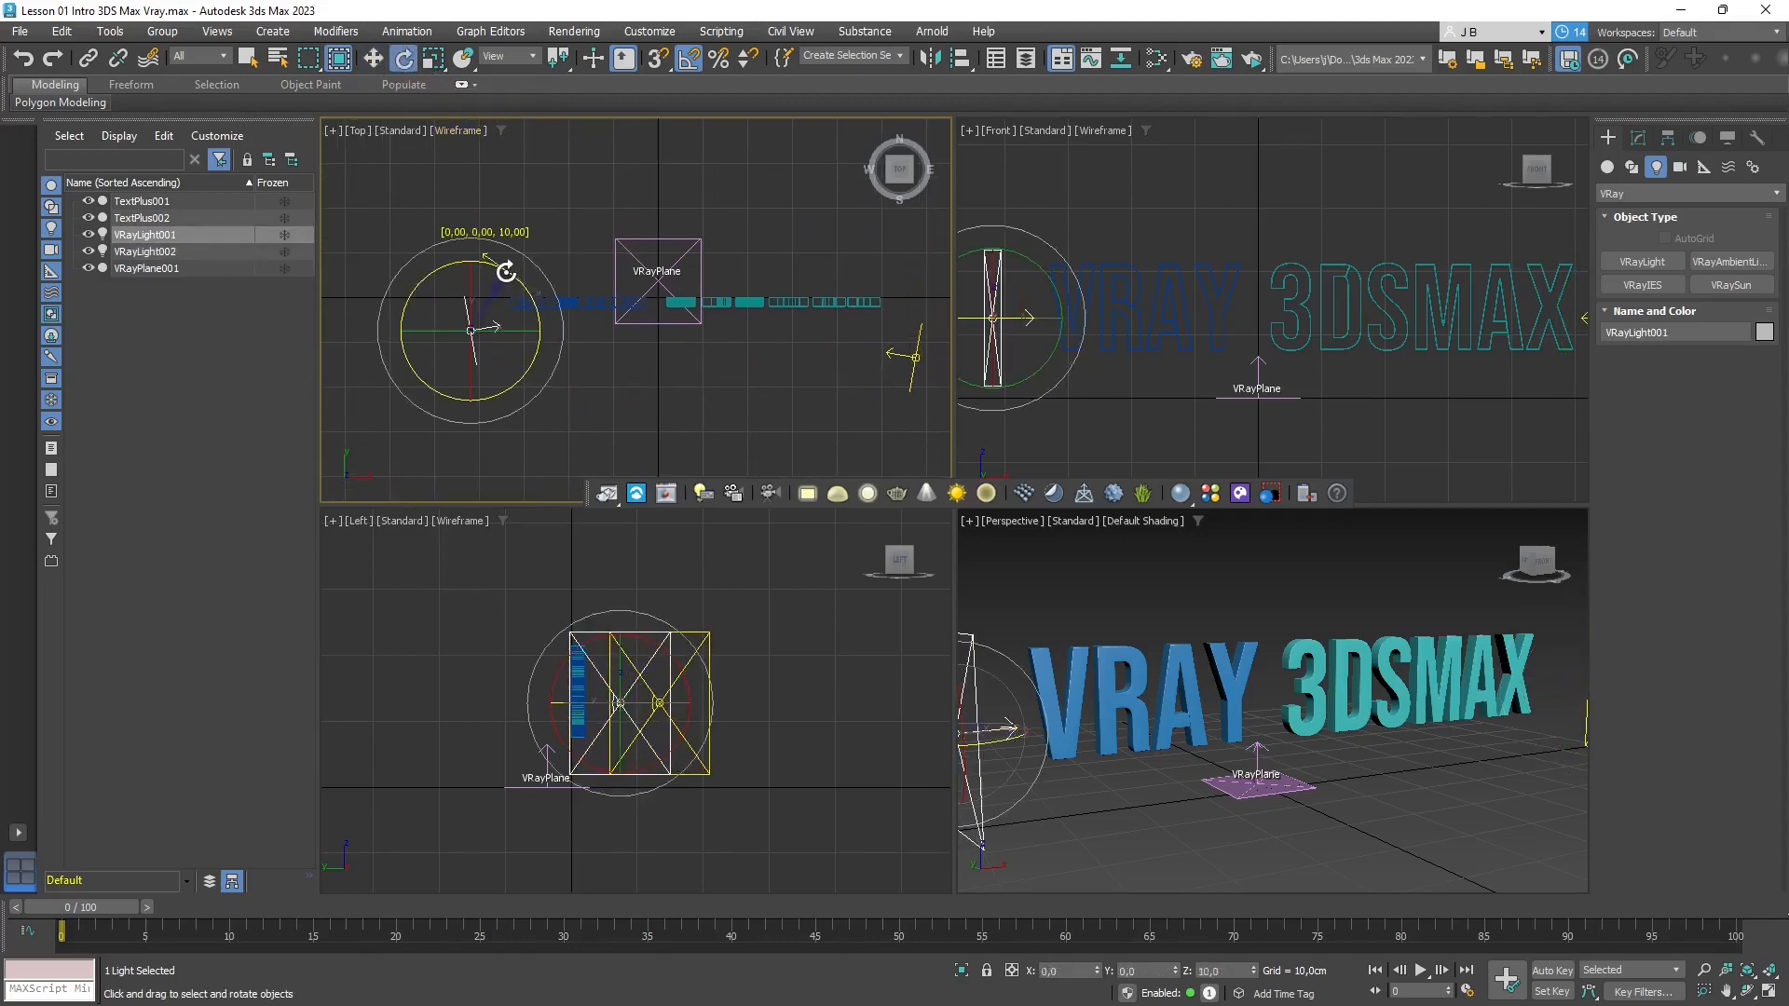
pyautogui.click(372, 58)
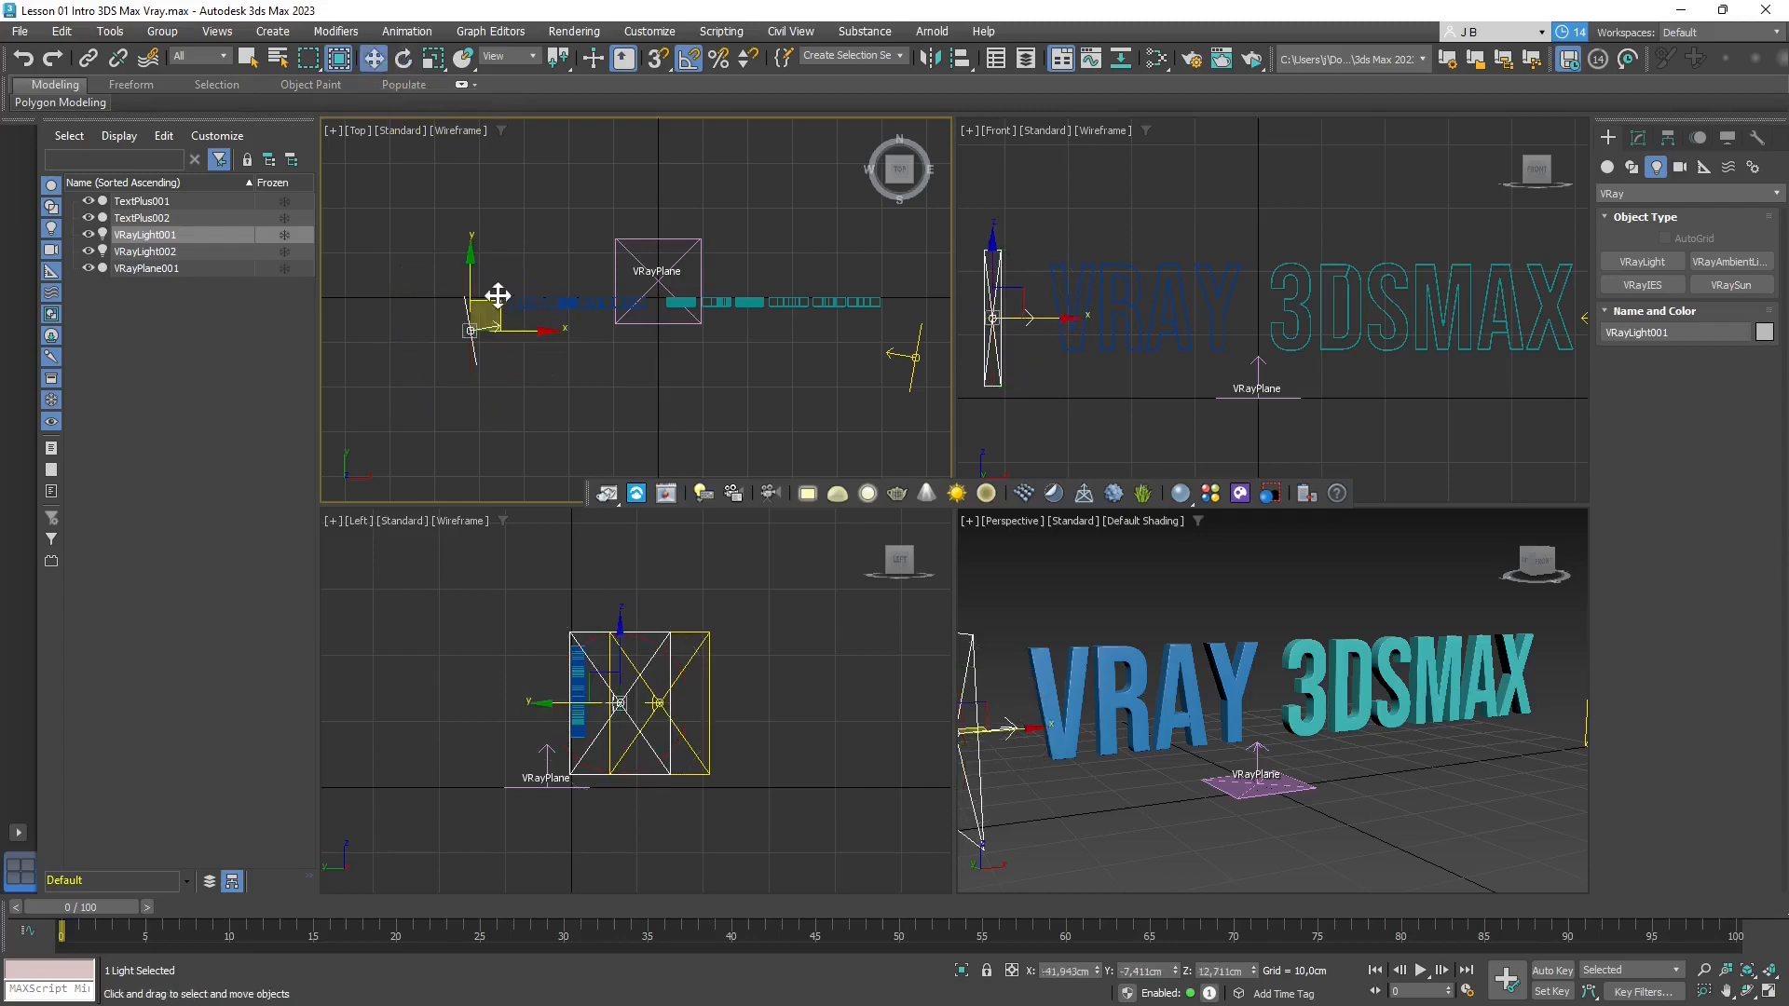
pyautogui.moveTo(498, 295); pyautogui.dragTo(489, 317)
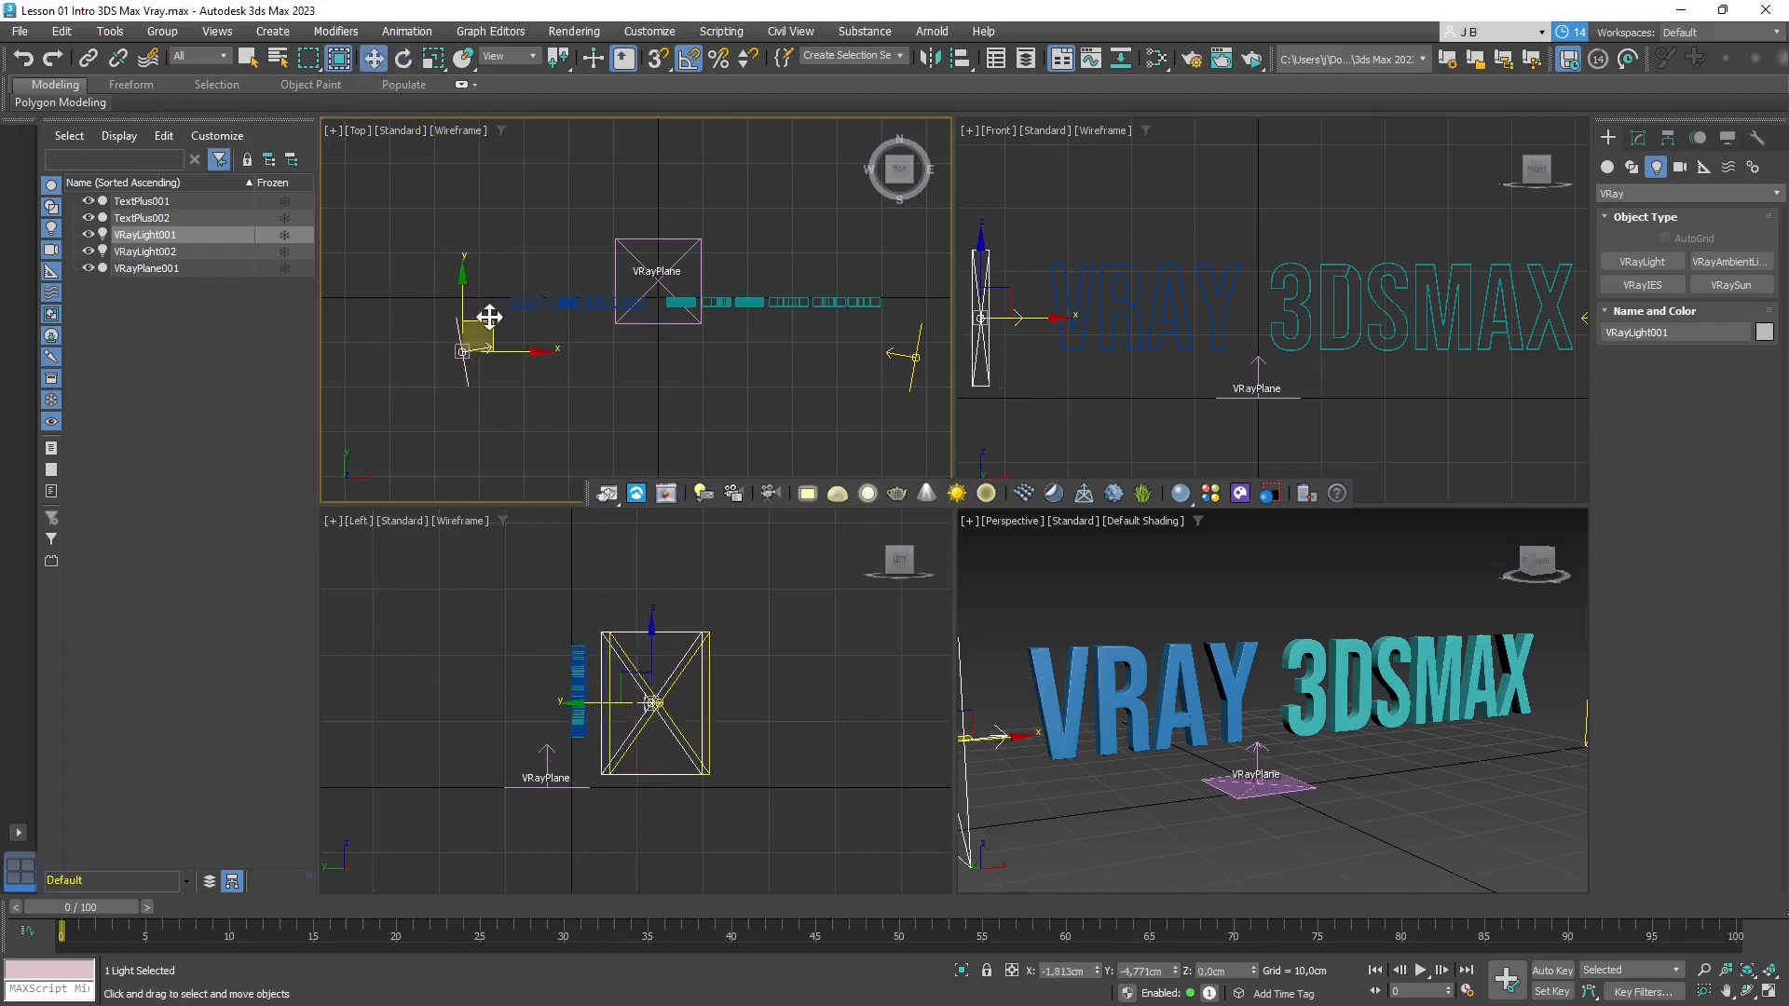
# Start an interactive V-Ray render of the Perspective view and shift the frame buffer to uncover that viewport
pyautogui.click(1222, 633)
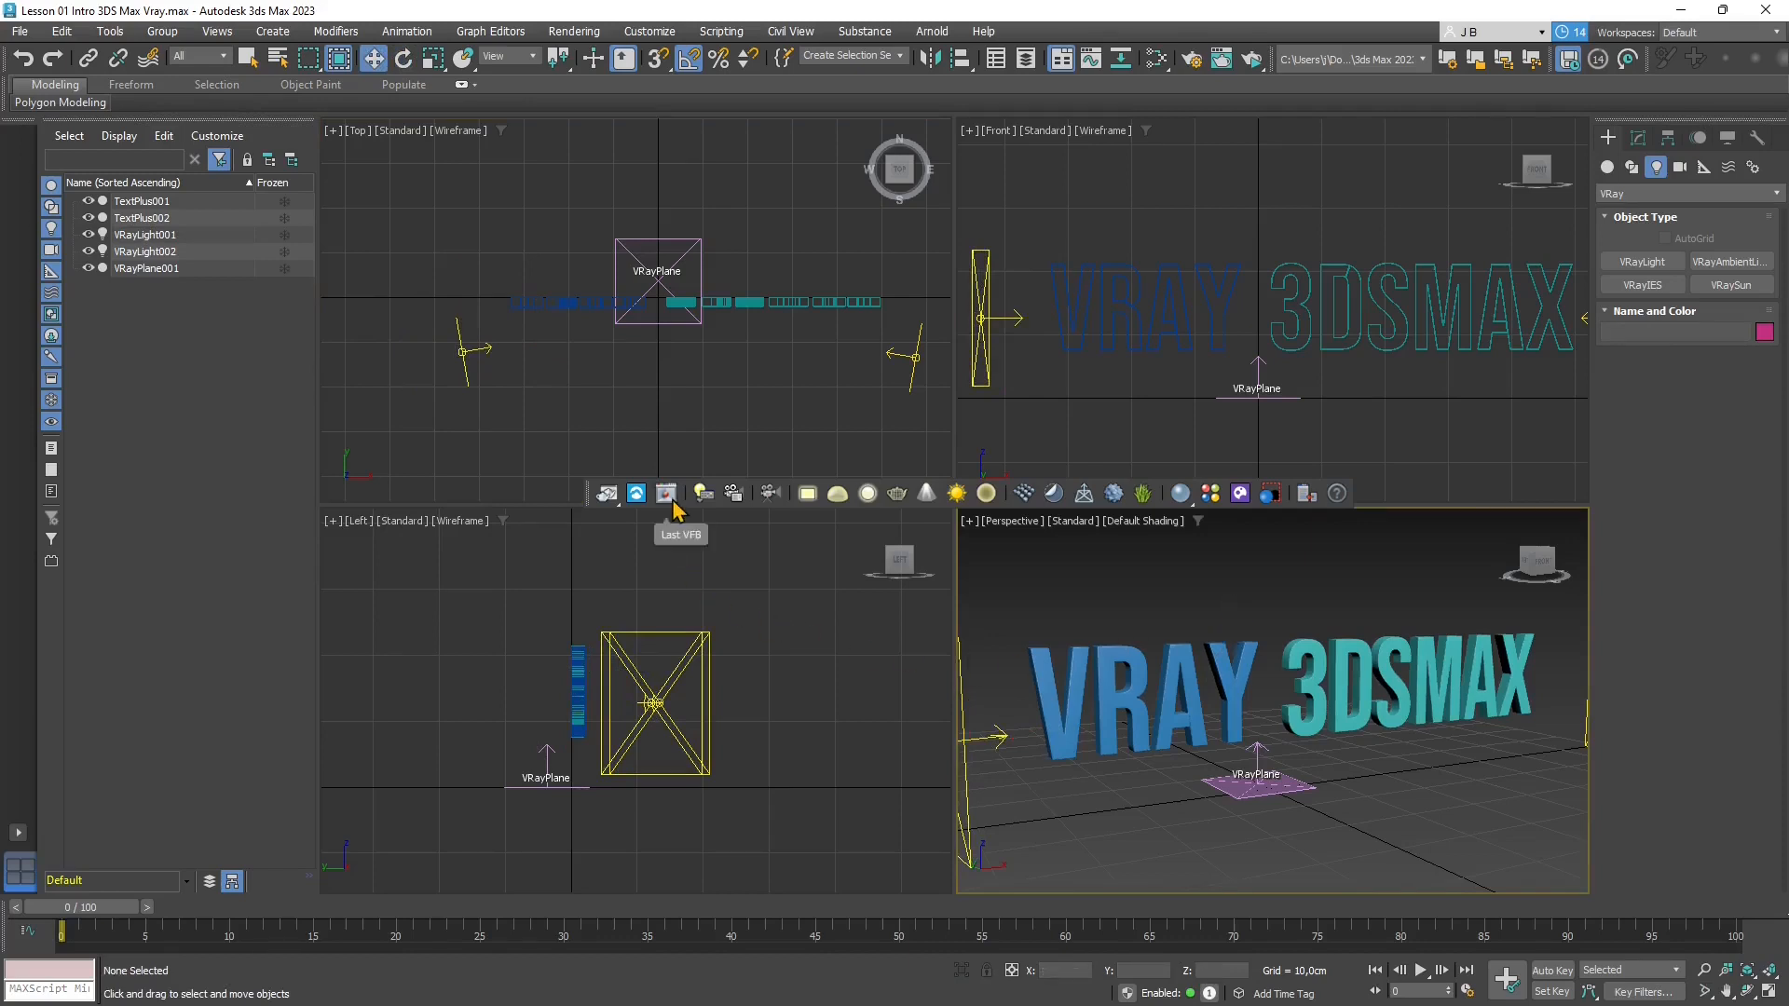
pyautogui.click(607, 494)
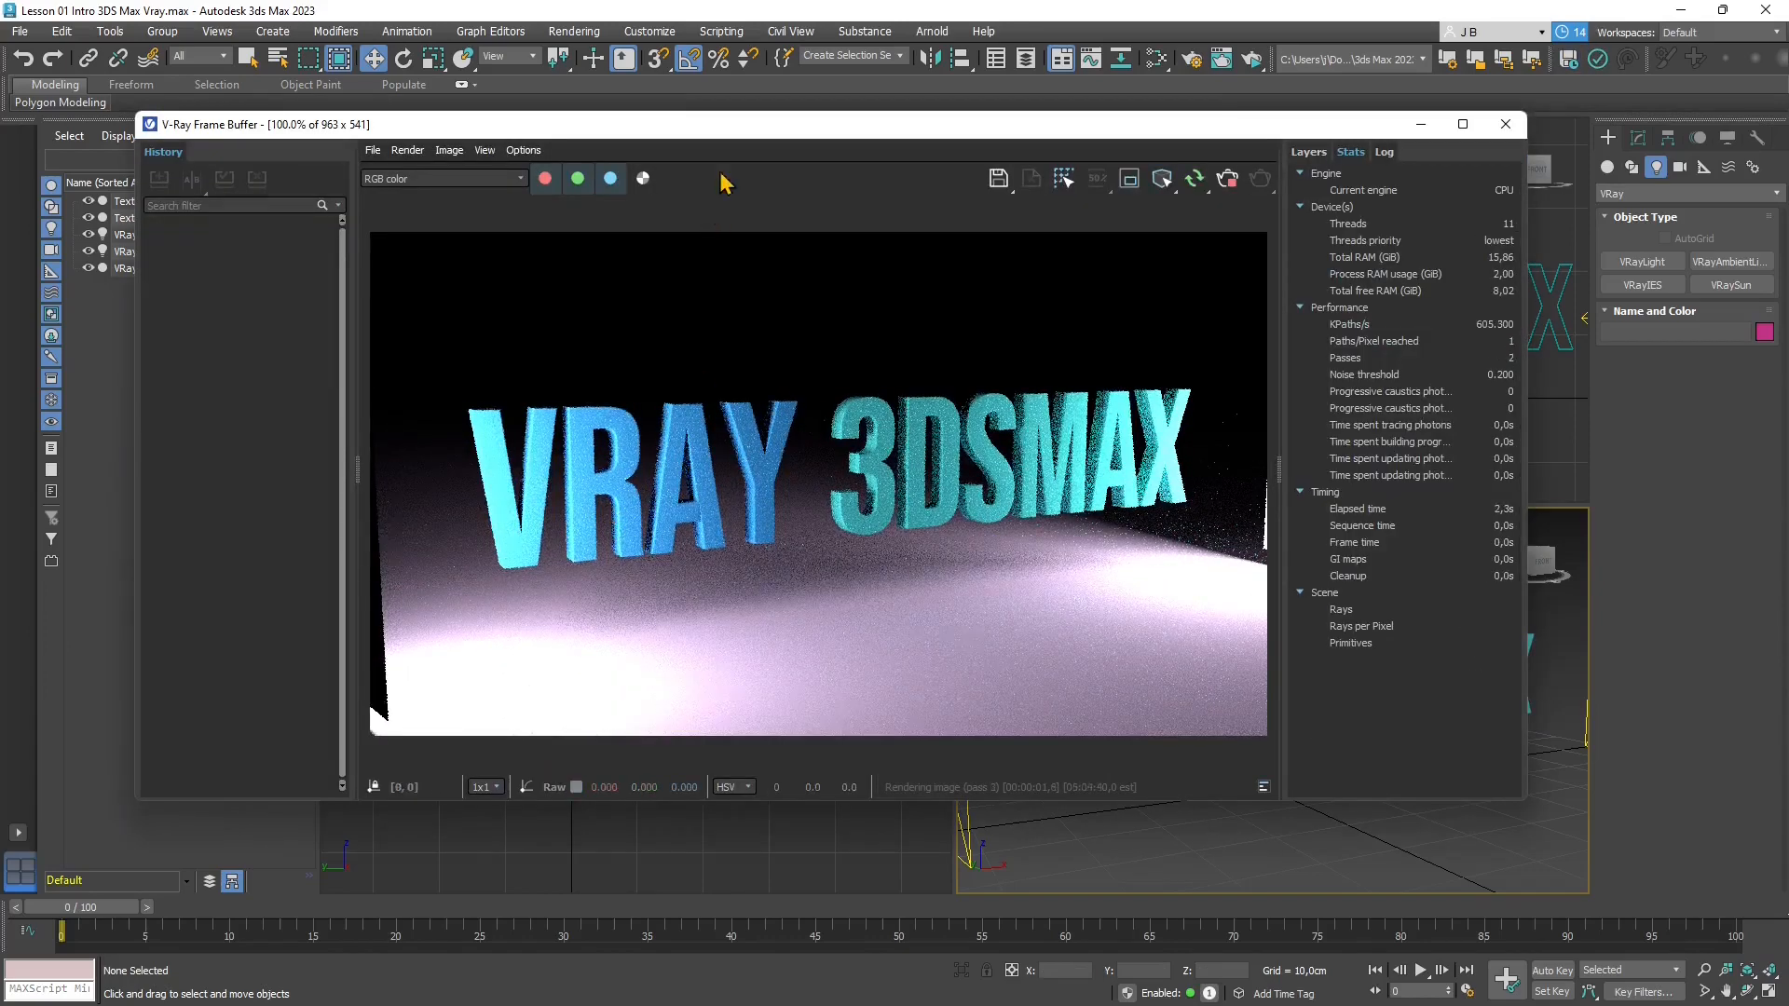
pyautogui.moveTo(723, 130); pyautogui.dragTo(602, 86)
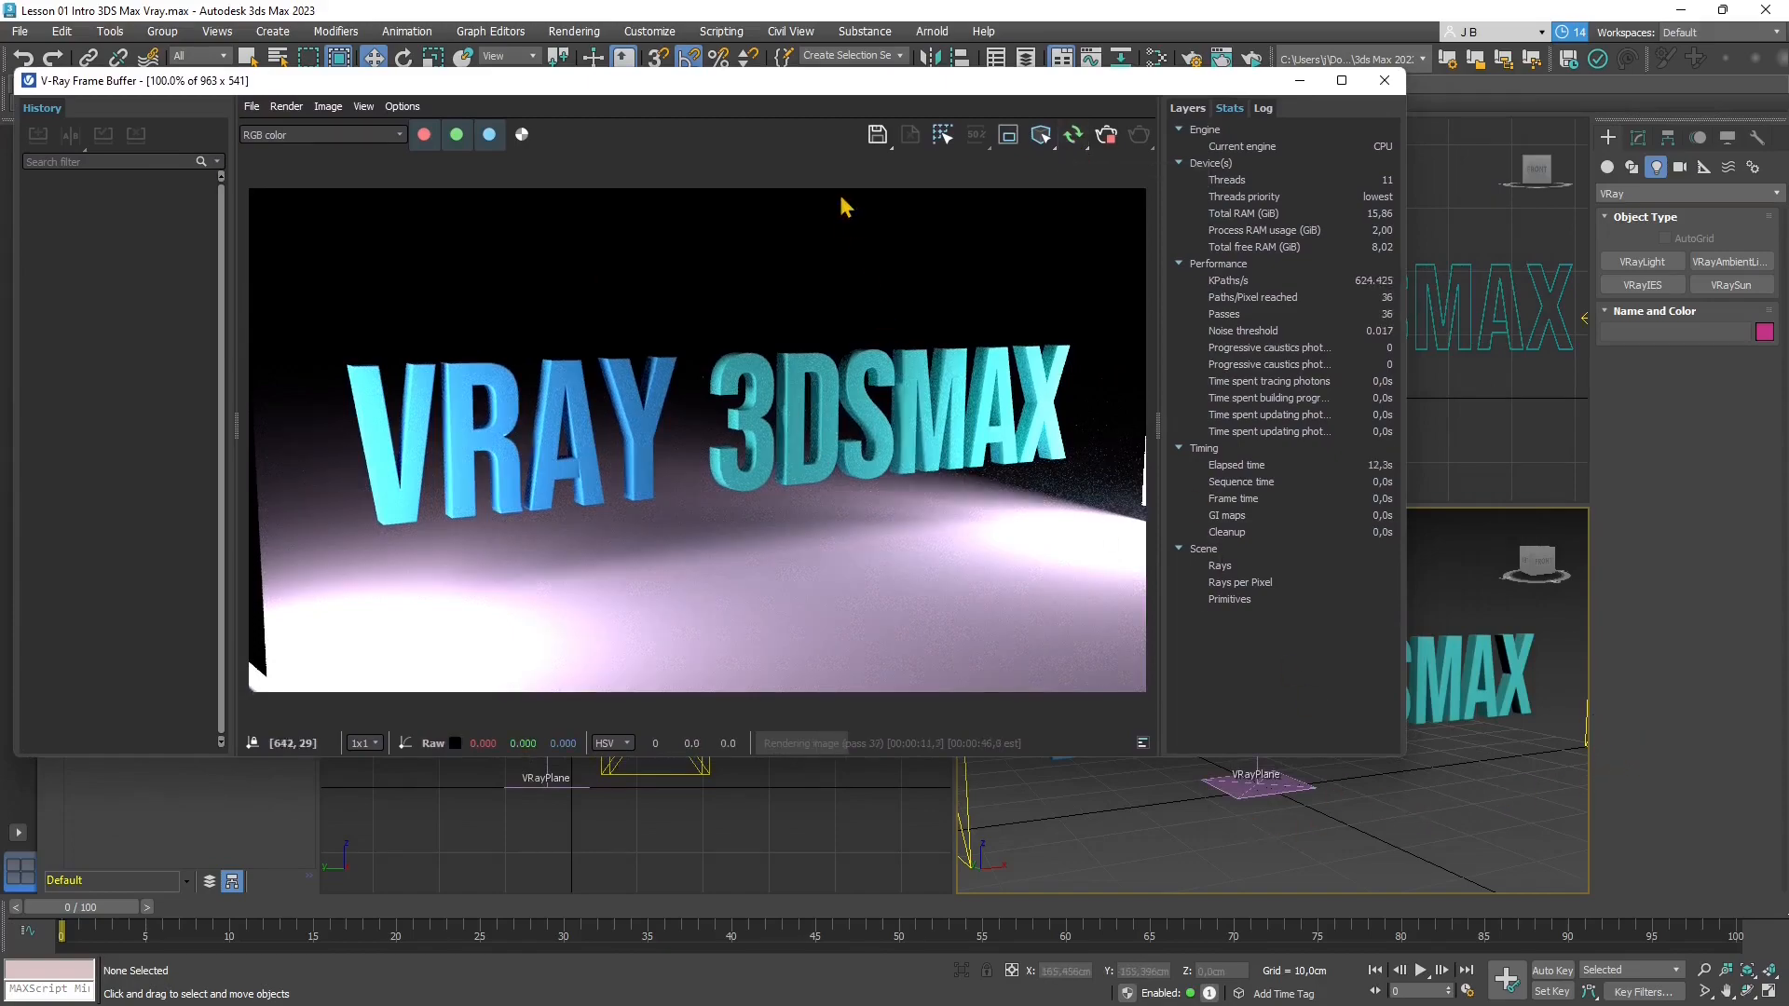
pyautogui.moveTo(818, 84); pyautogui.dragTo(573, 155)
# Examine the area lighting on the texts in the interactive render from nearer and farther Perspective views
pyautogui.scroll(-1, 1440, 703)
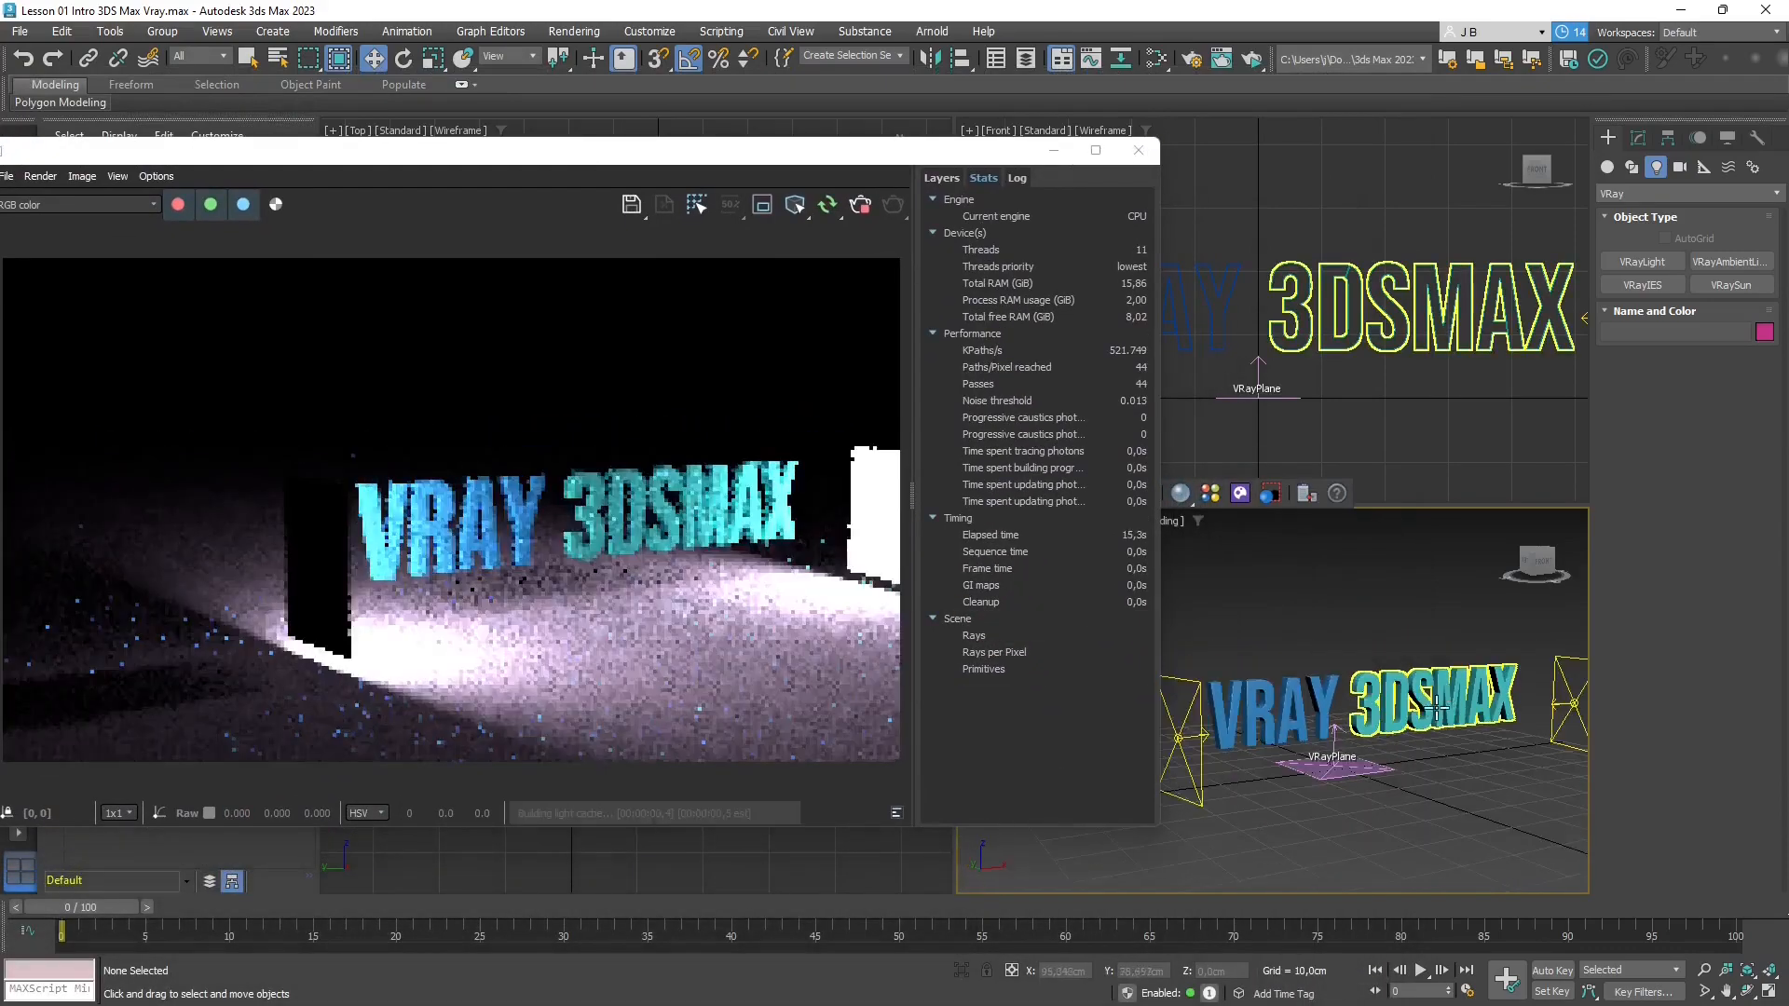
pyautogui.scroll(-1, 1225, 782)
pyautogui.scroll(1, 1277, 816)
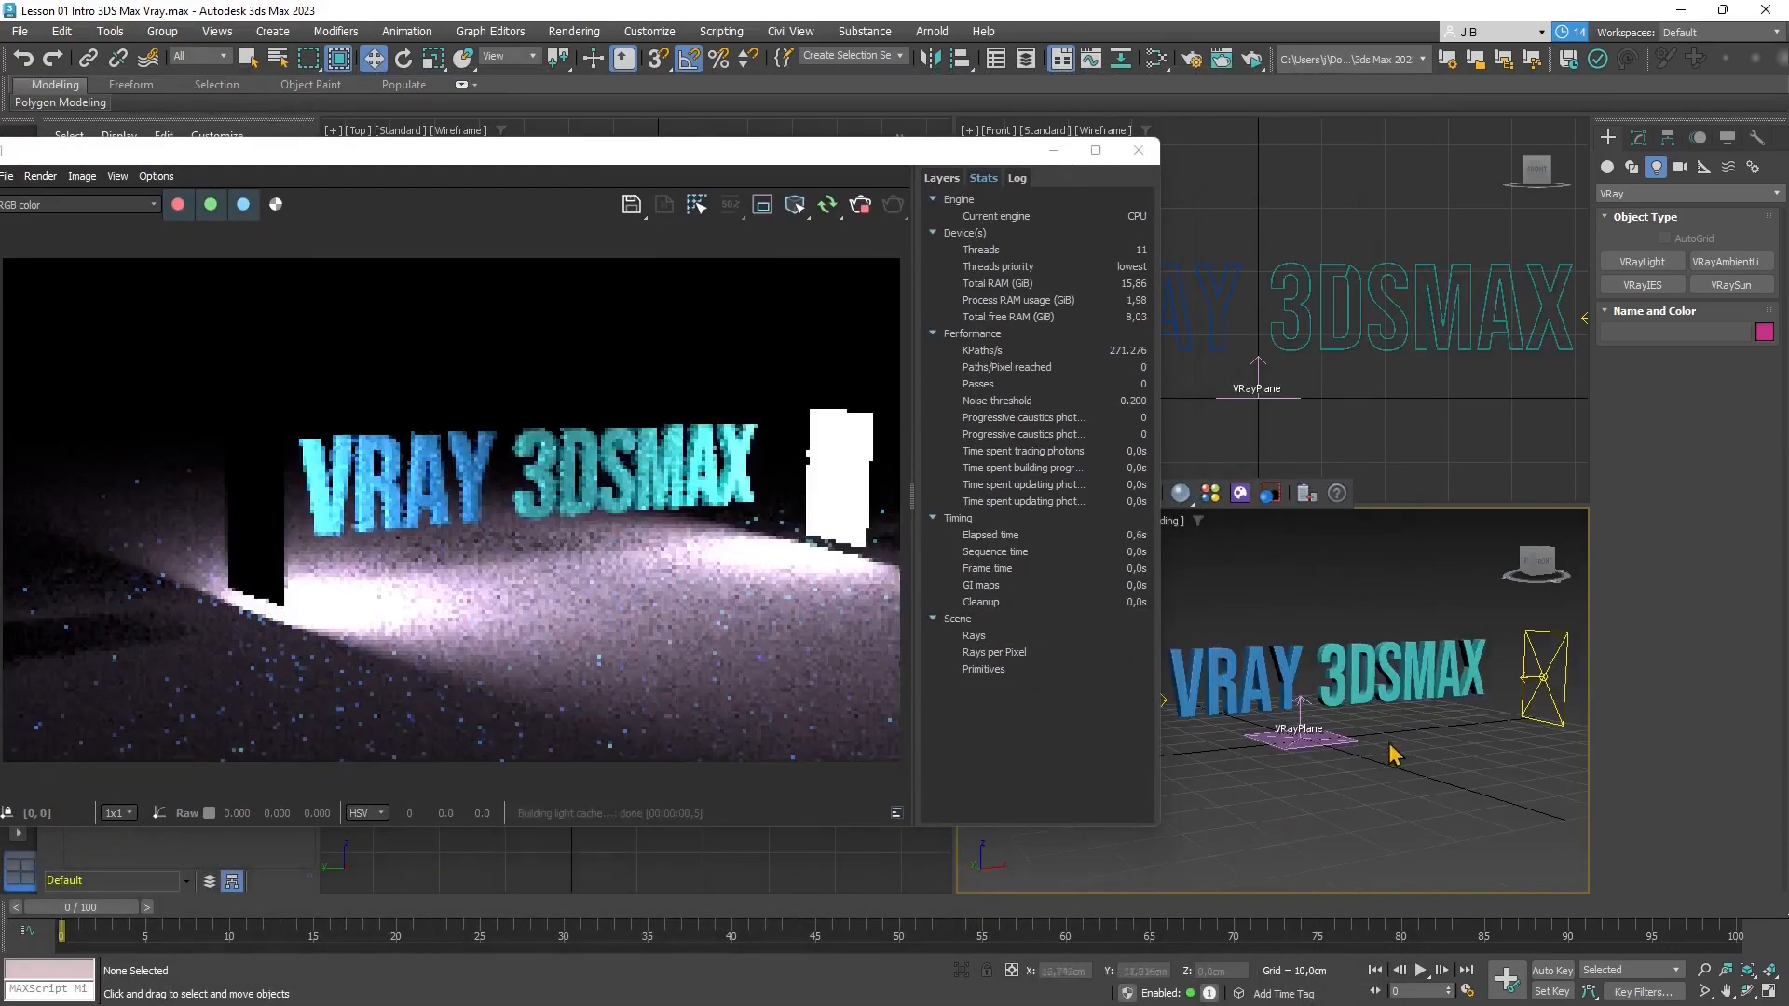
pyautogui.scroll(2, 1385, 684)
pyautogui.scroll(-1, 1364, 697)
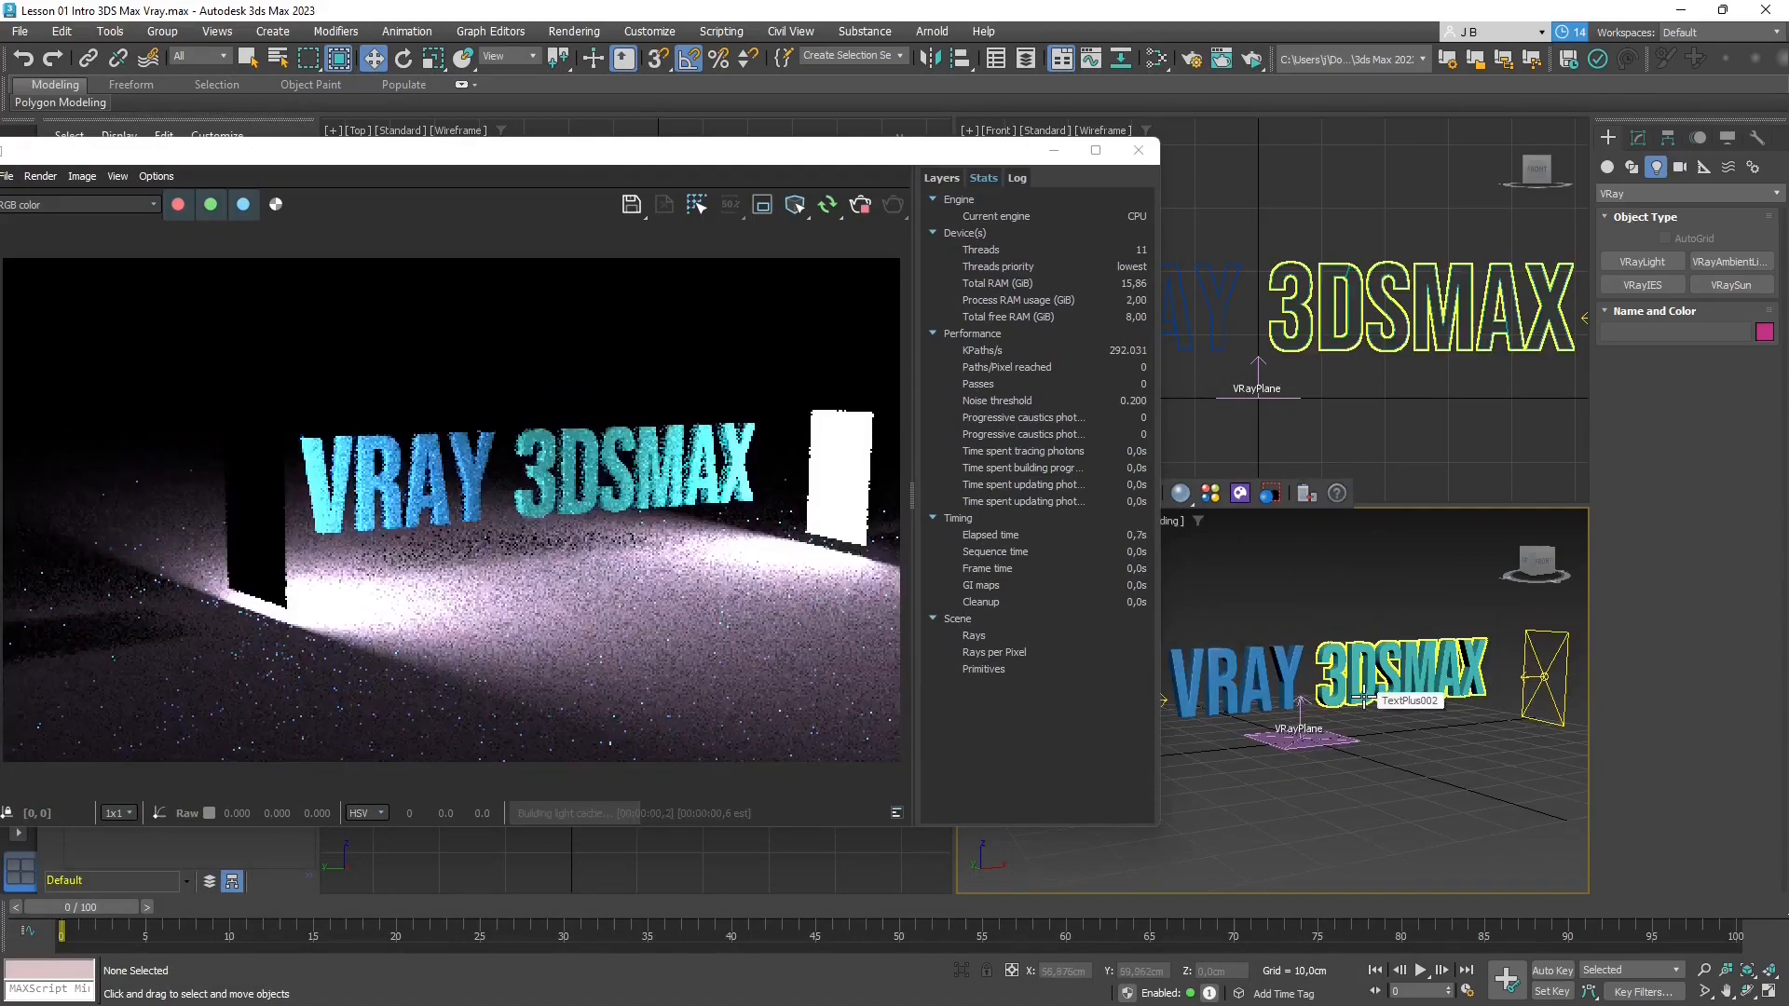
pyautogui.scroll(1, 1344, 645)
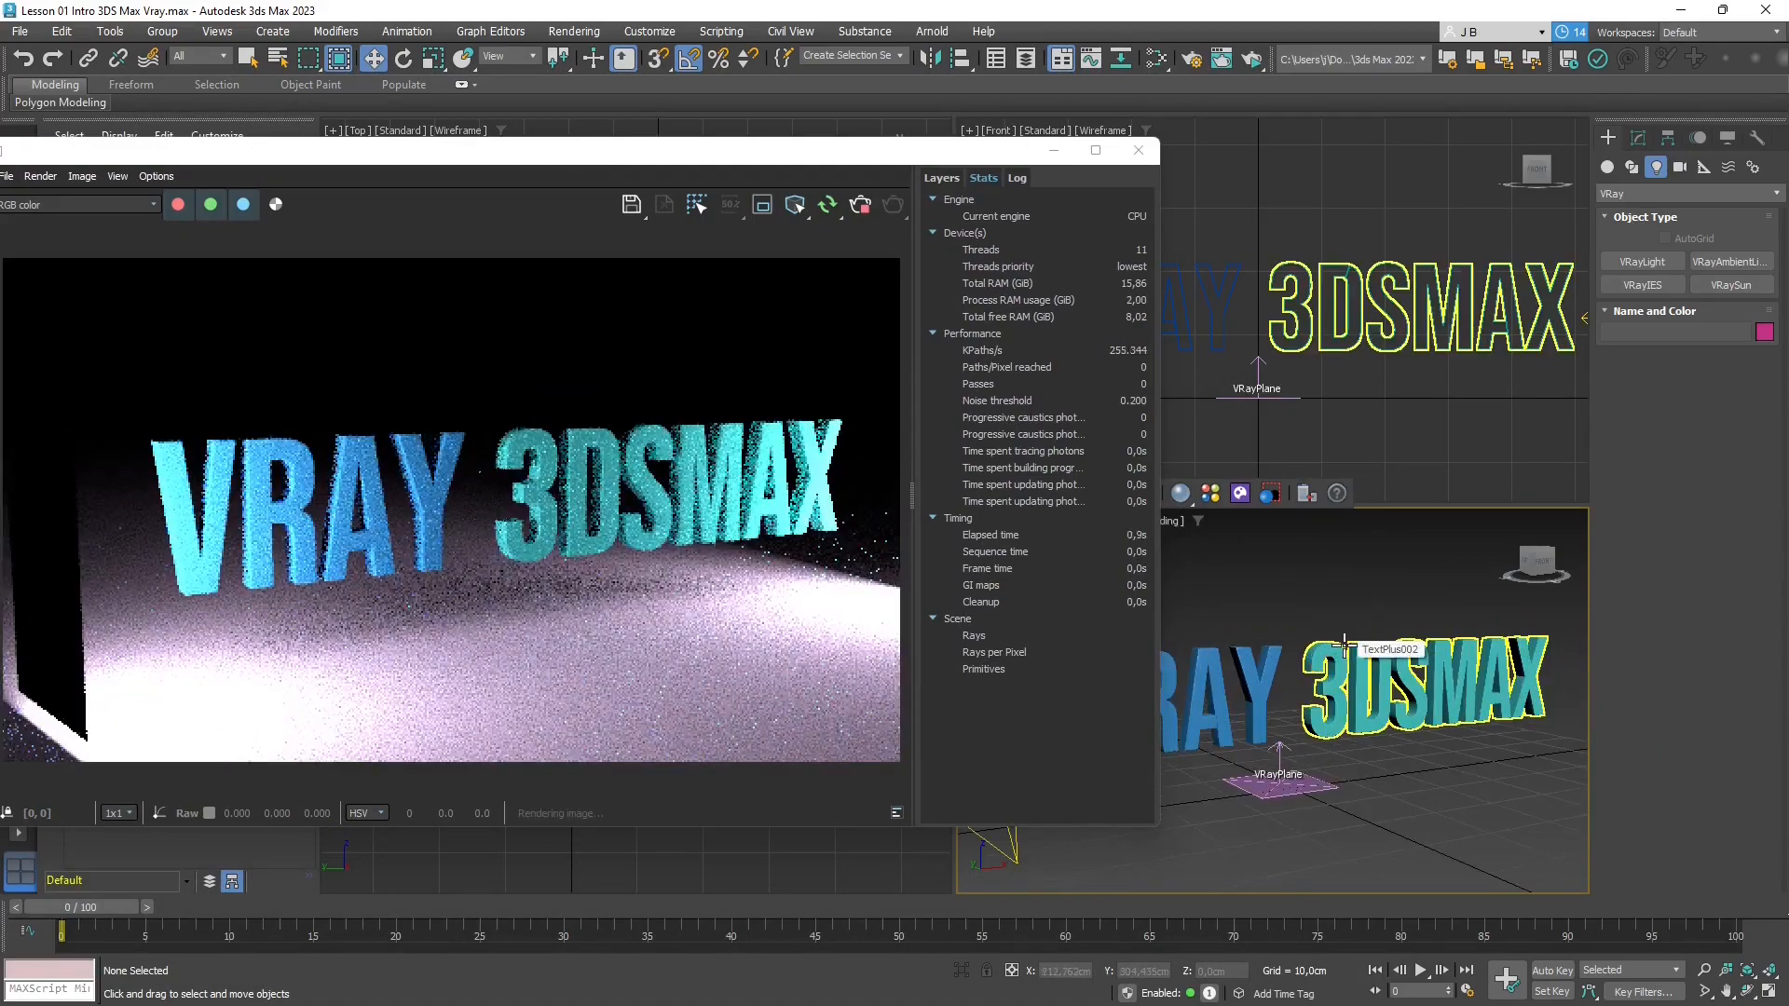
pyautogui.scroll(1, 1345, 643)
pyautogui.scroll(-1, 1344, 643)
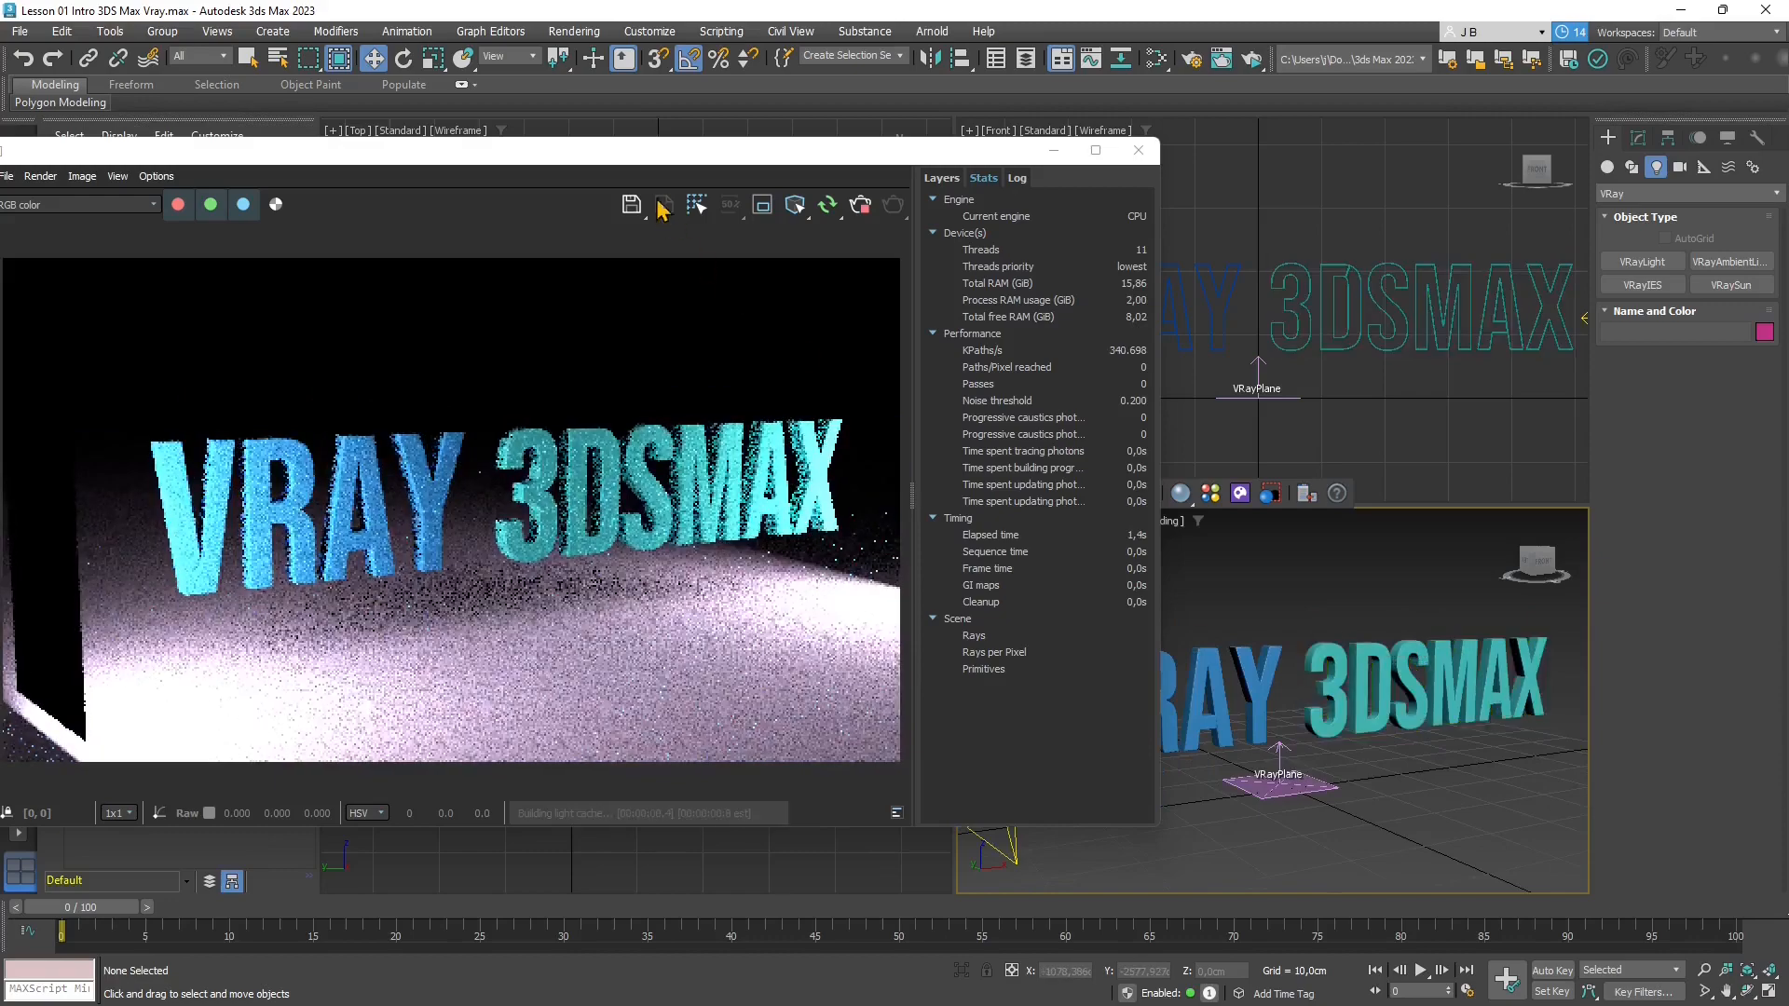
# Move both VRayLights farther out and forward of the texts, placing the one beyond 3DSMAX at about X 71.8, Y -28.4 cm
pyautogui.moveTo(639, 154); pyautogui.dragTo(829, 763)
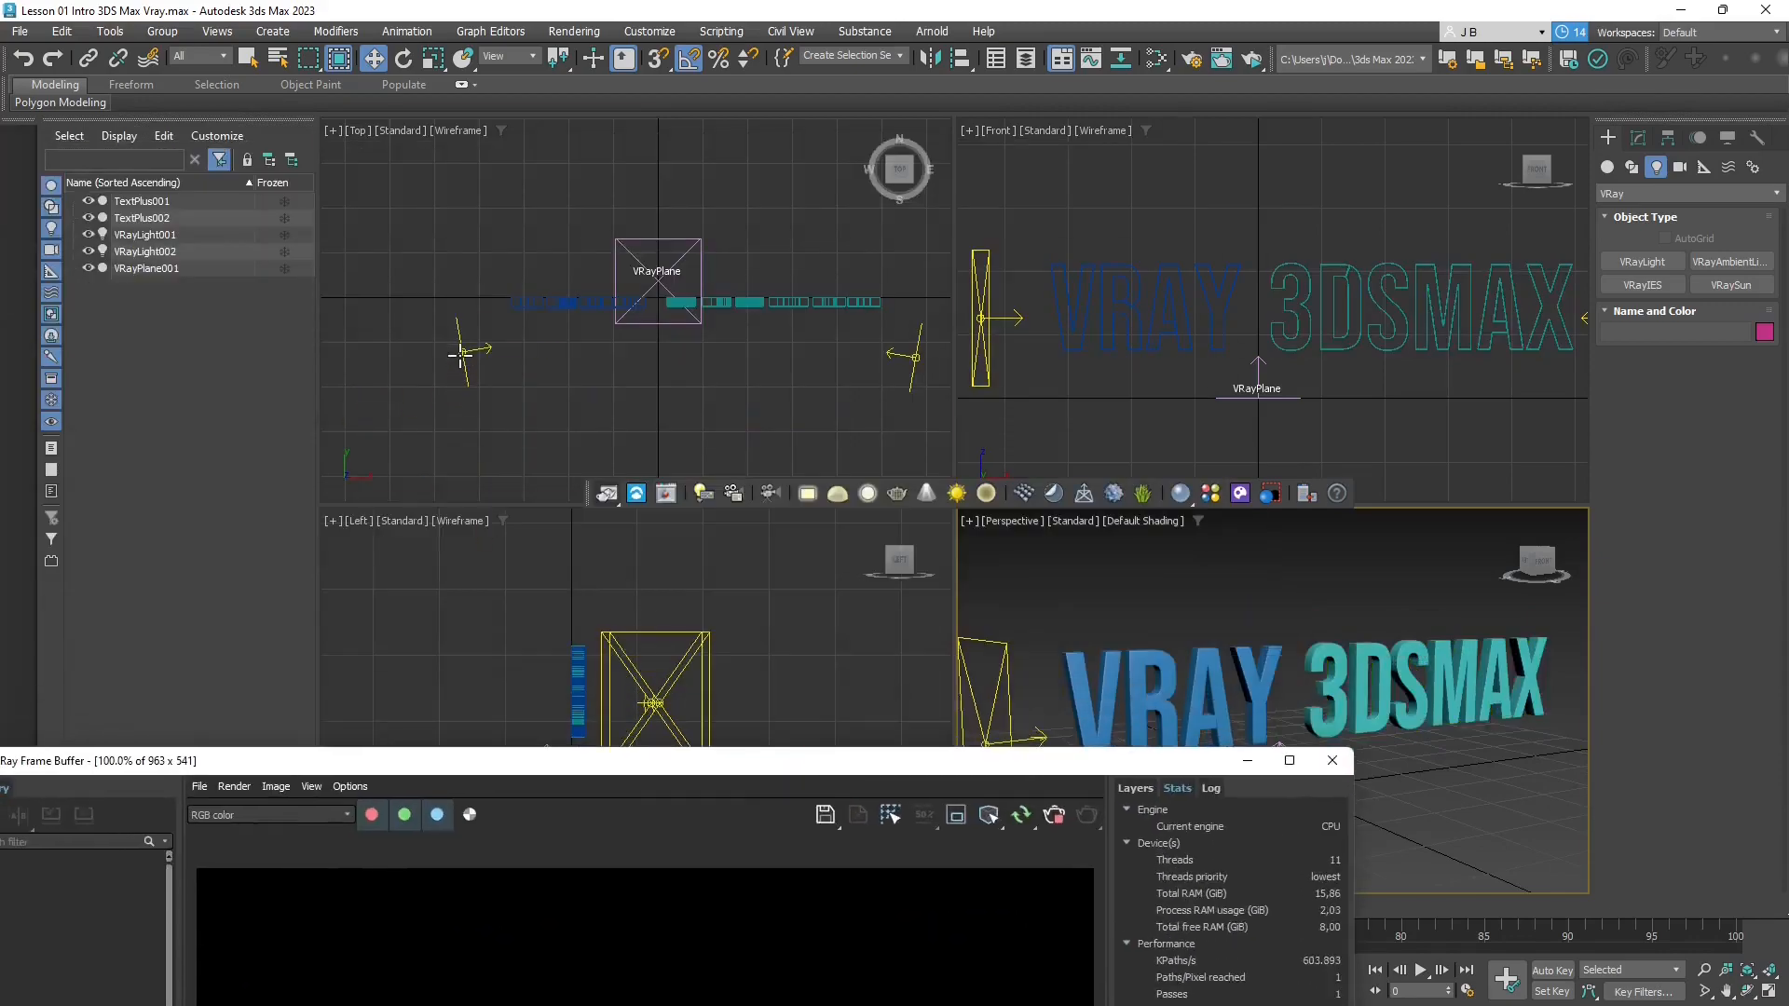
pyautogui.moveTo(460, 355); pyautogui.dragTo(382, 411)
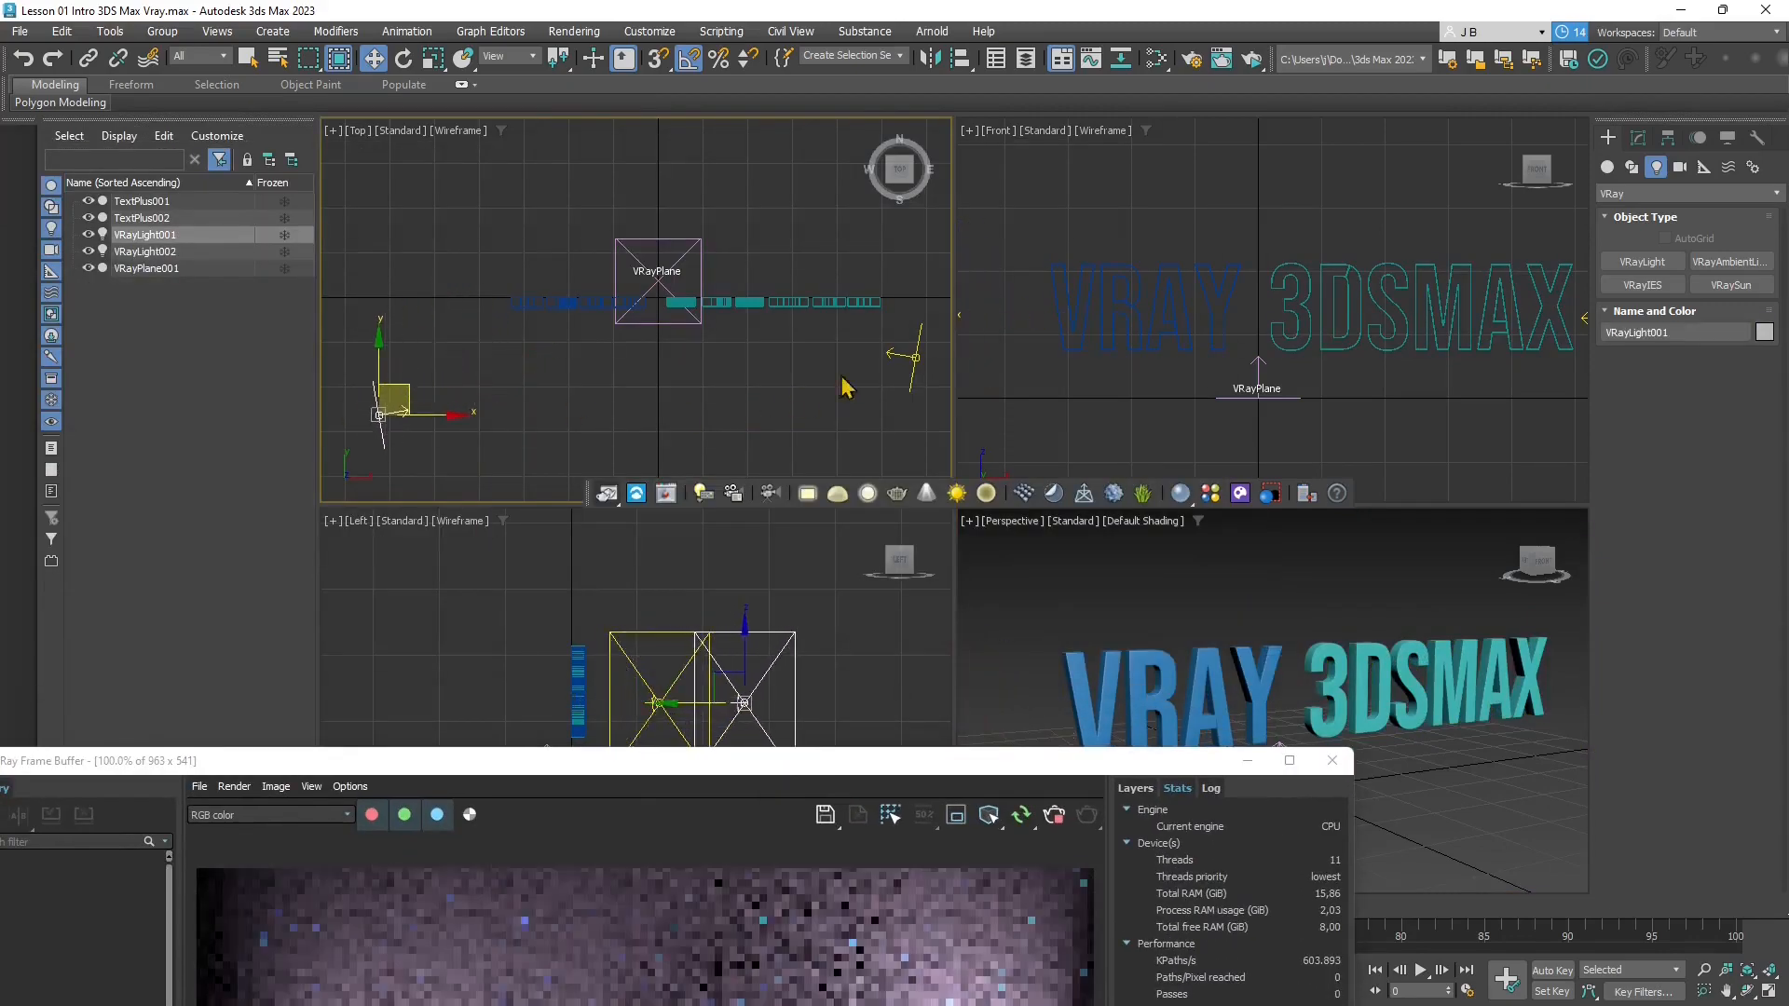
pyautogui.click(914, 357)
pyautogui.scroll(-2, 741, 375)
pyautogui.moveTo(900, 330); pyautogui.dragTo(932, 368)
# Compare the interactive render in the Top, Perspective, Front and Left views, and return to the Perspective view
pyautogui.moveTo(938, 768); pyautogui.dragTo(949, 80)
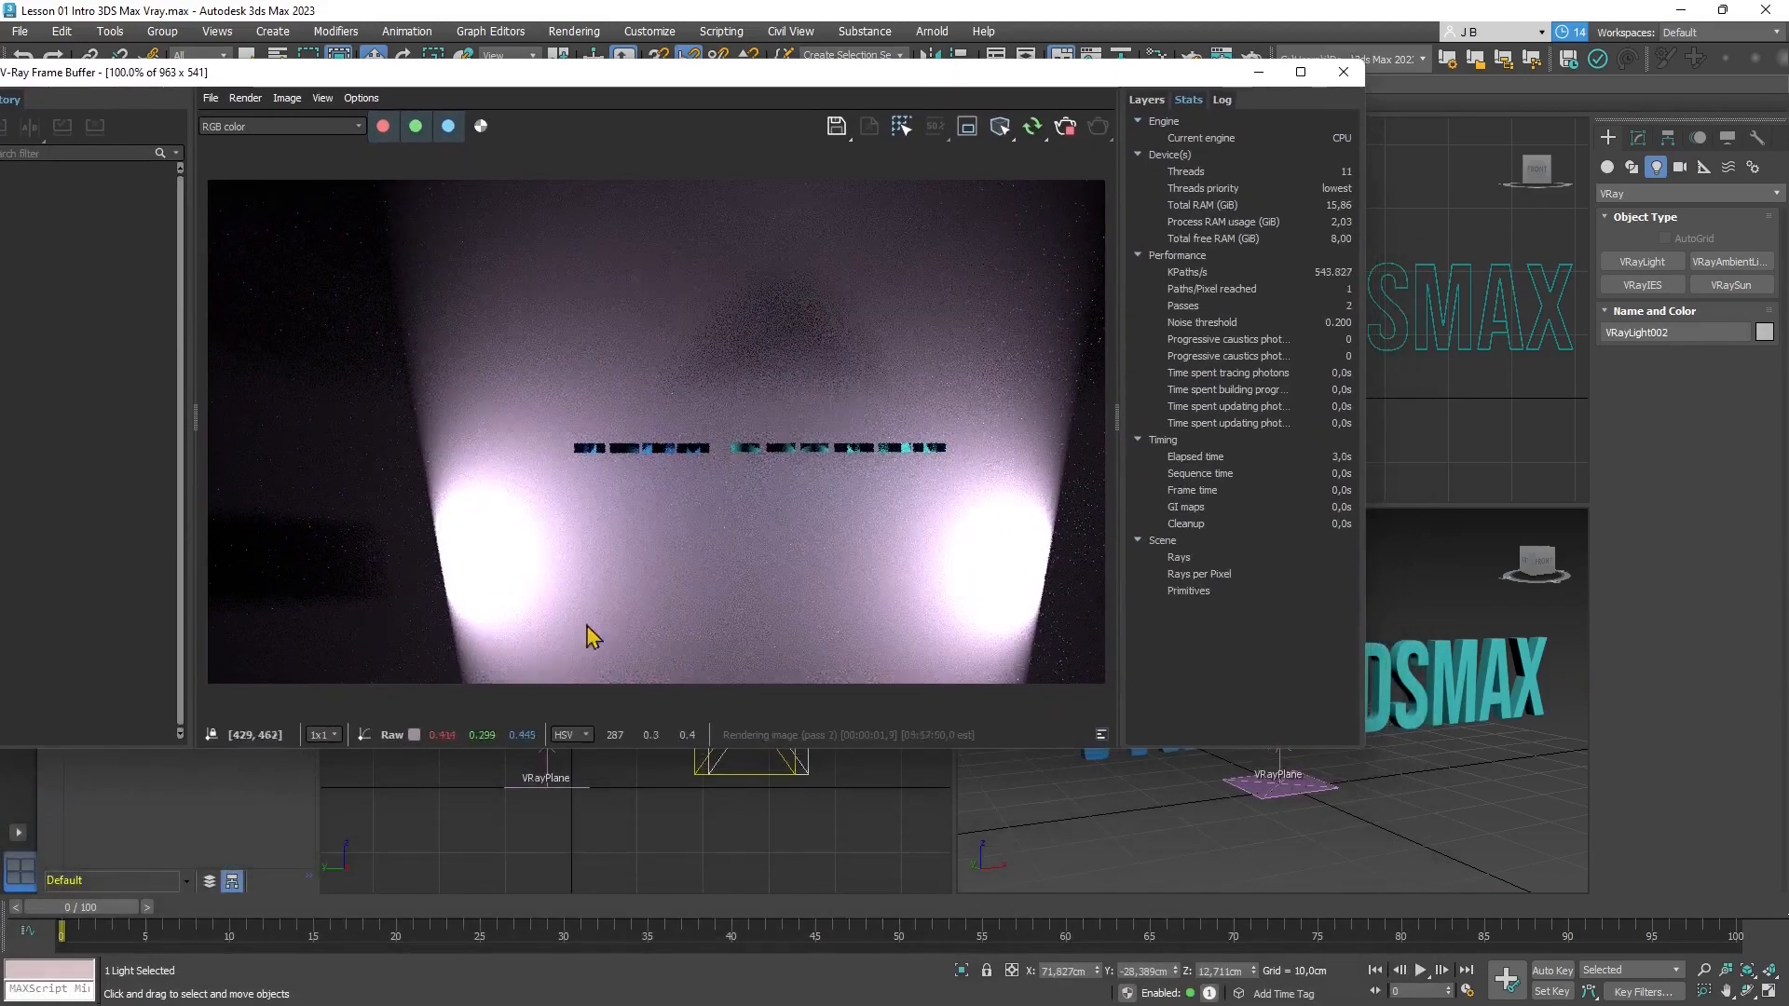
pyautogui.rightClick(1457, 805)
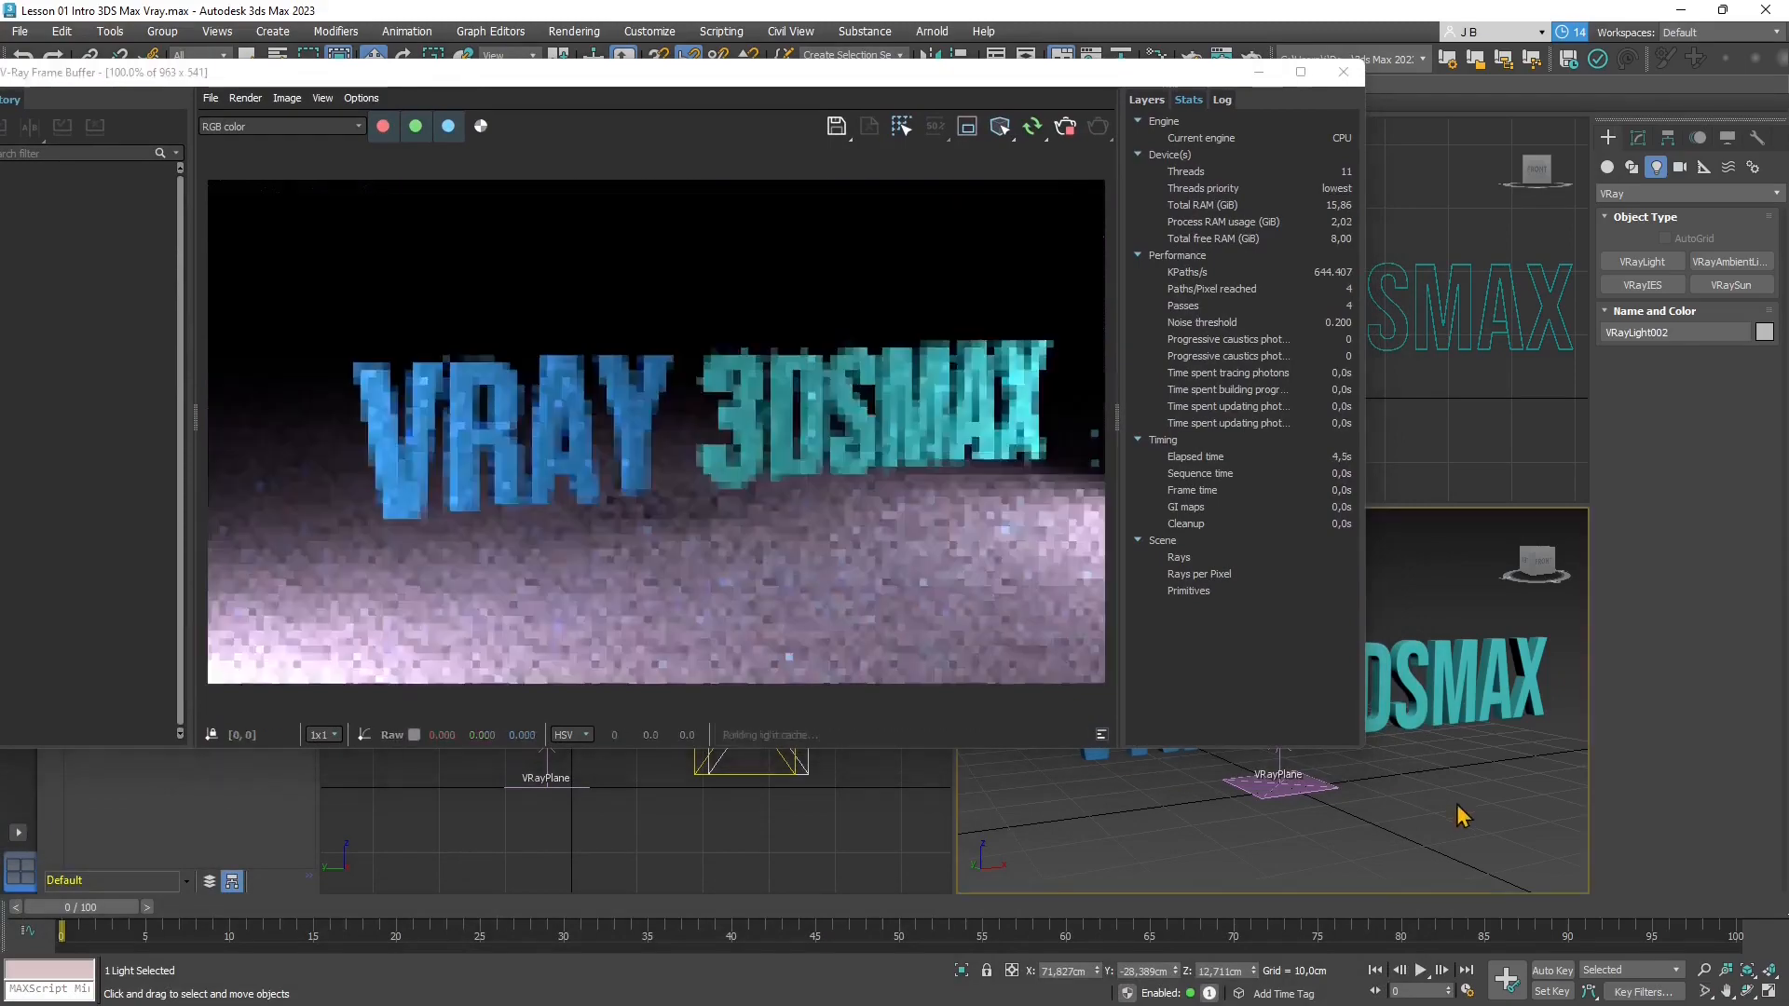
pyautogui.rightClick(1443, 224)
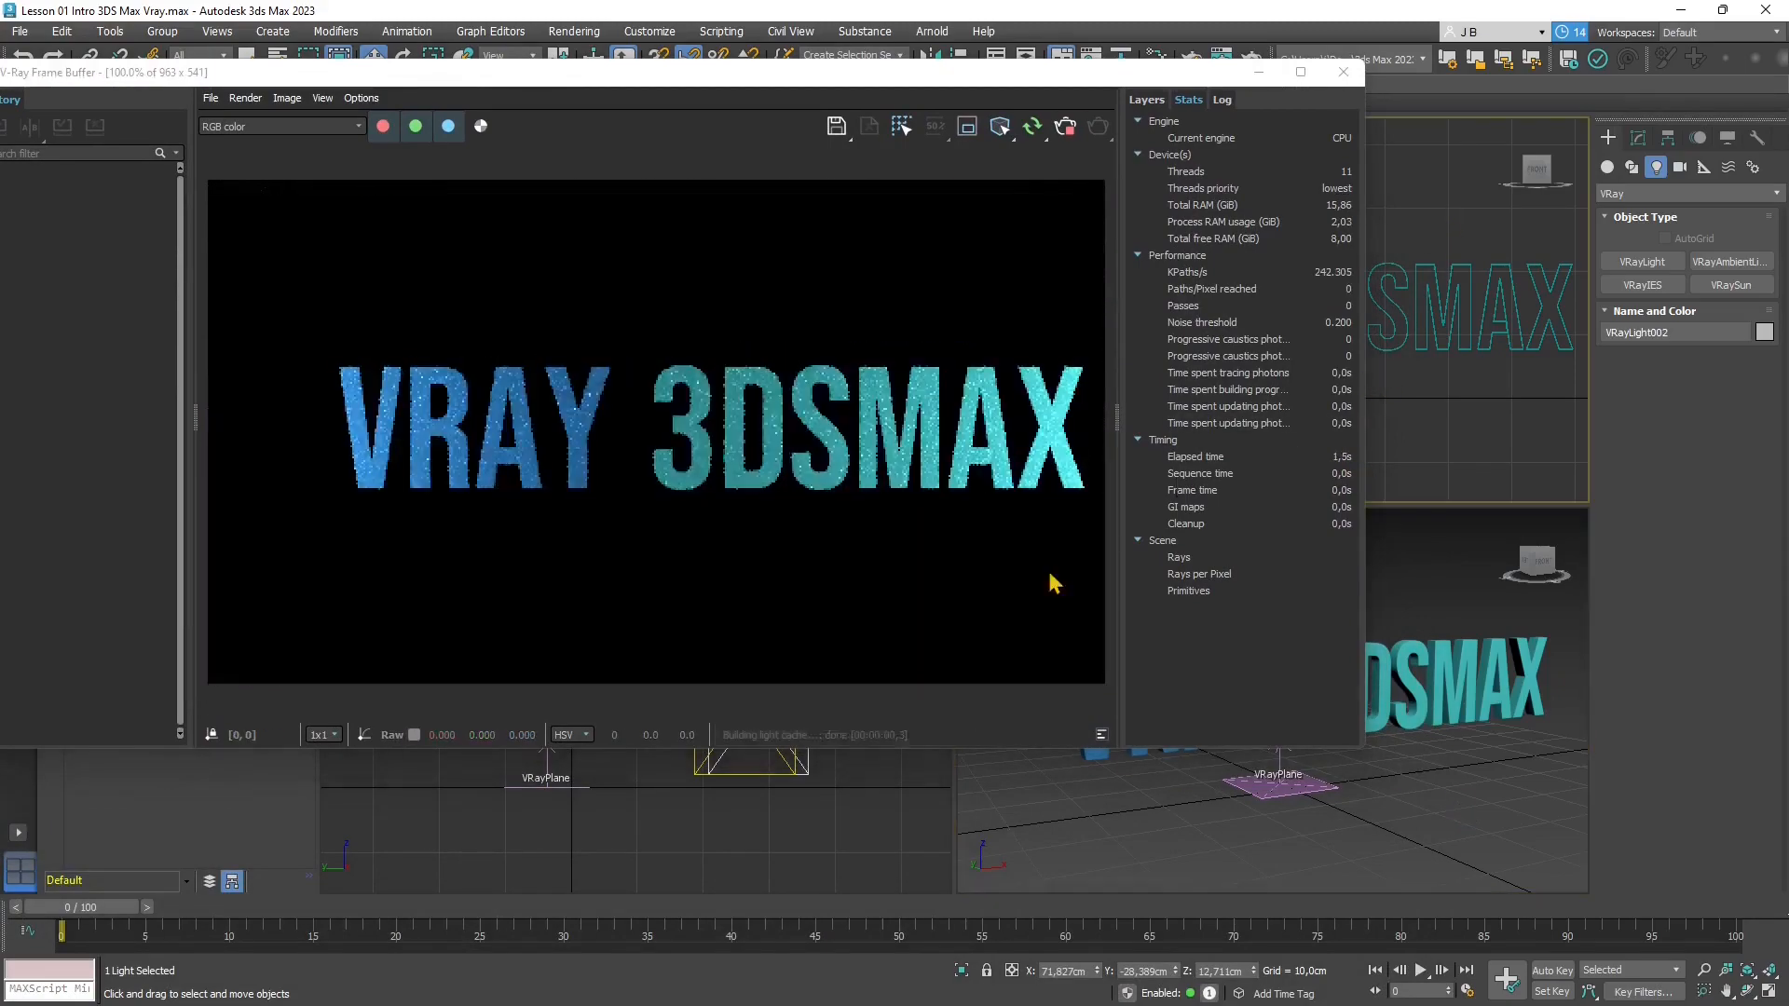
pyautogui.rightClick(847, 852)
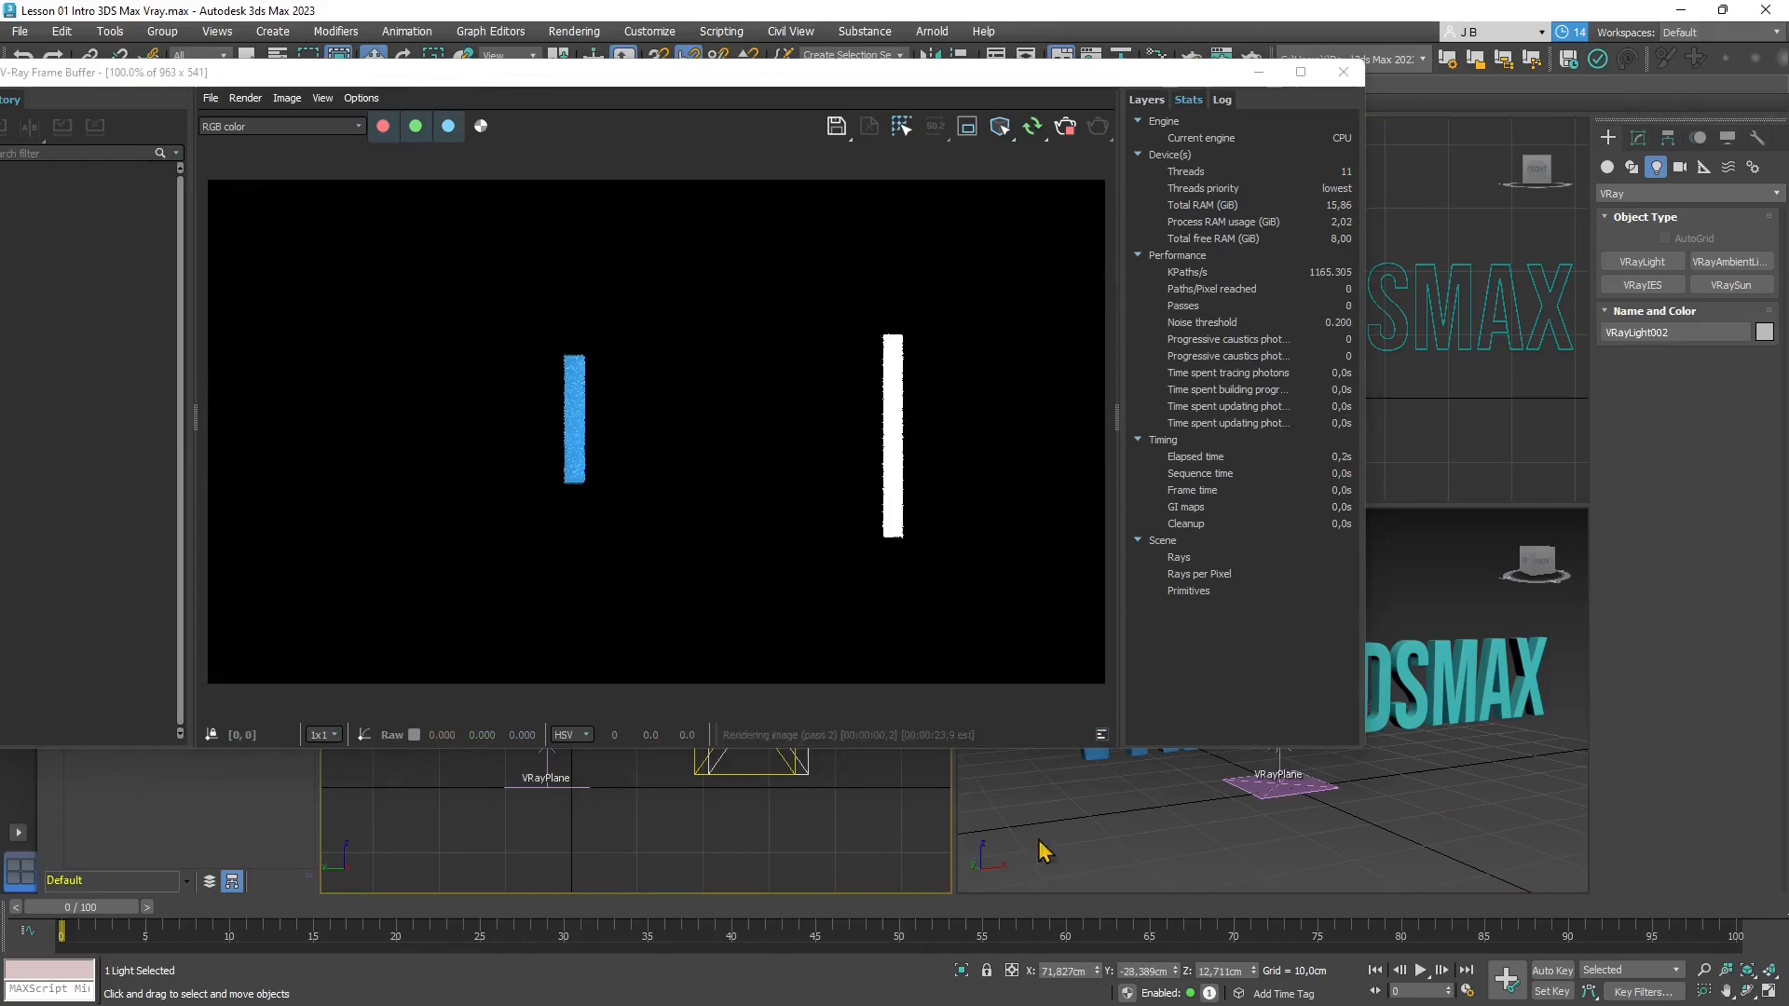
pyautogui.rightClick(1521, 795)
pyautogui.click(892, 83)
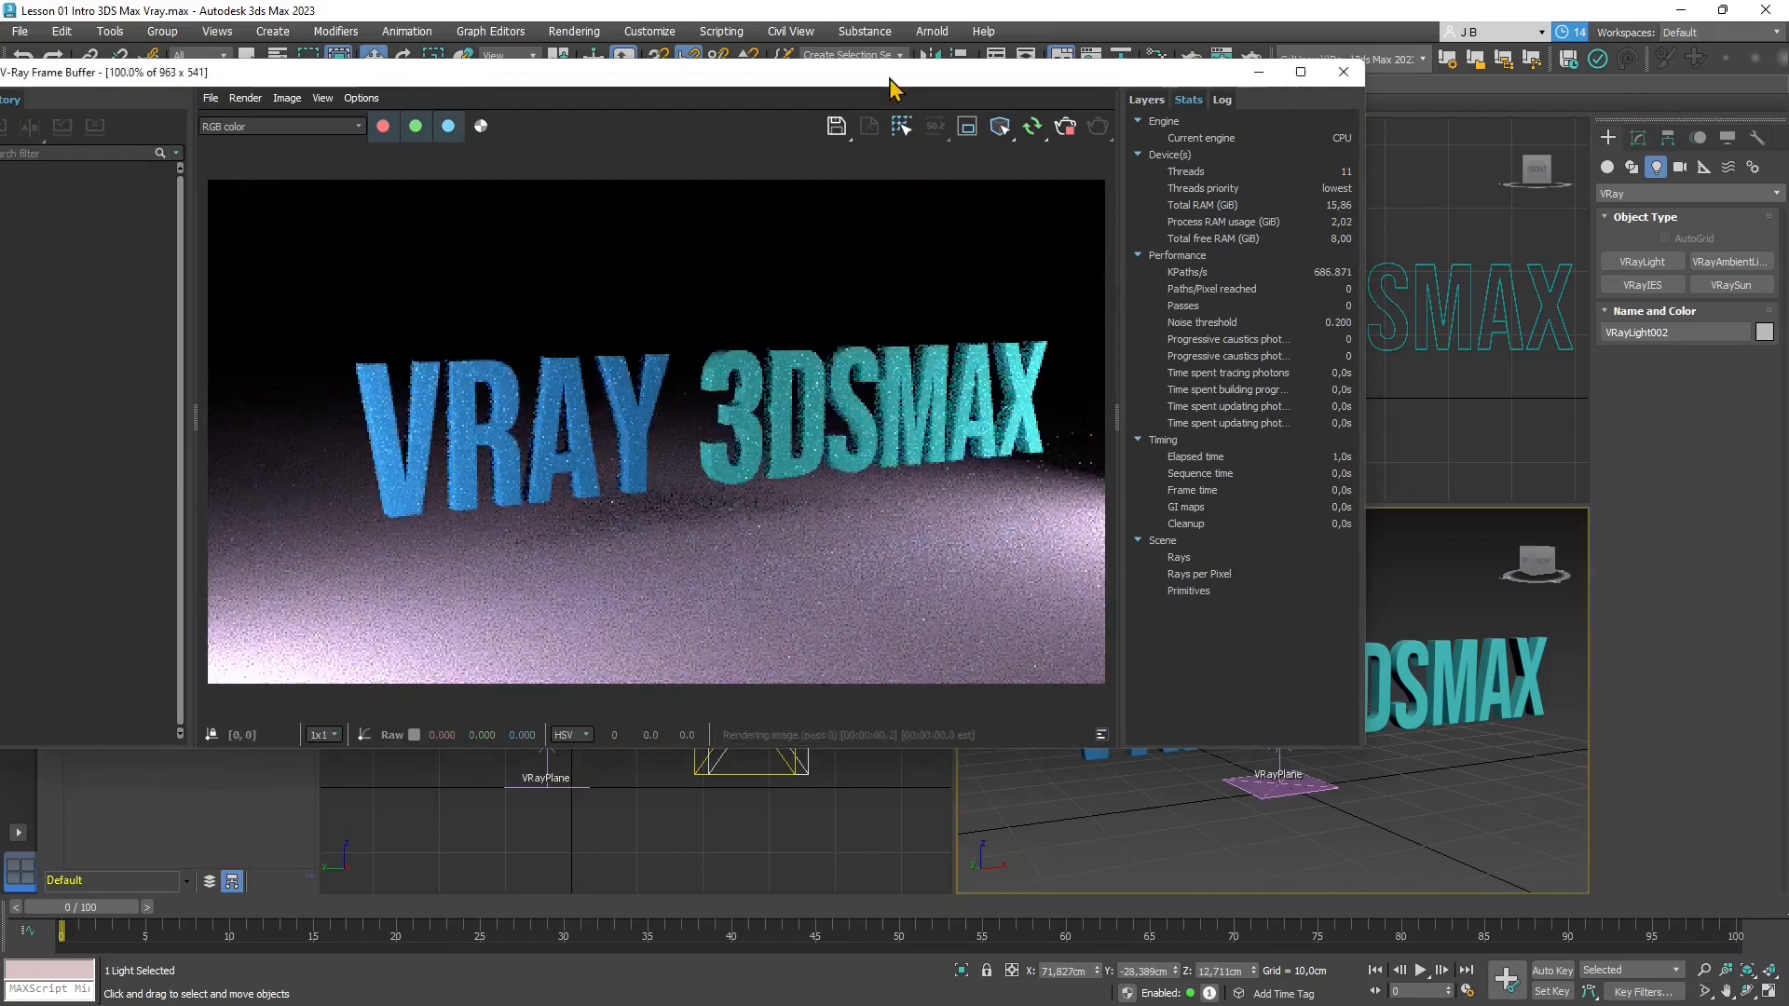
pyautogui.moveTo(891, 84); pyautogui.dragTo(981, 306)
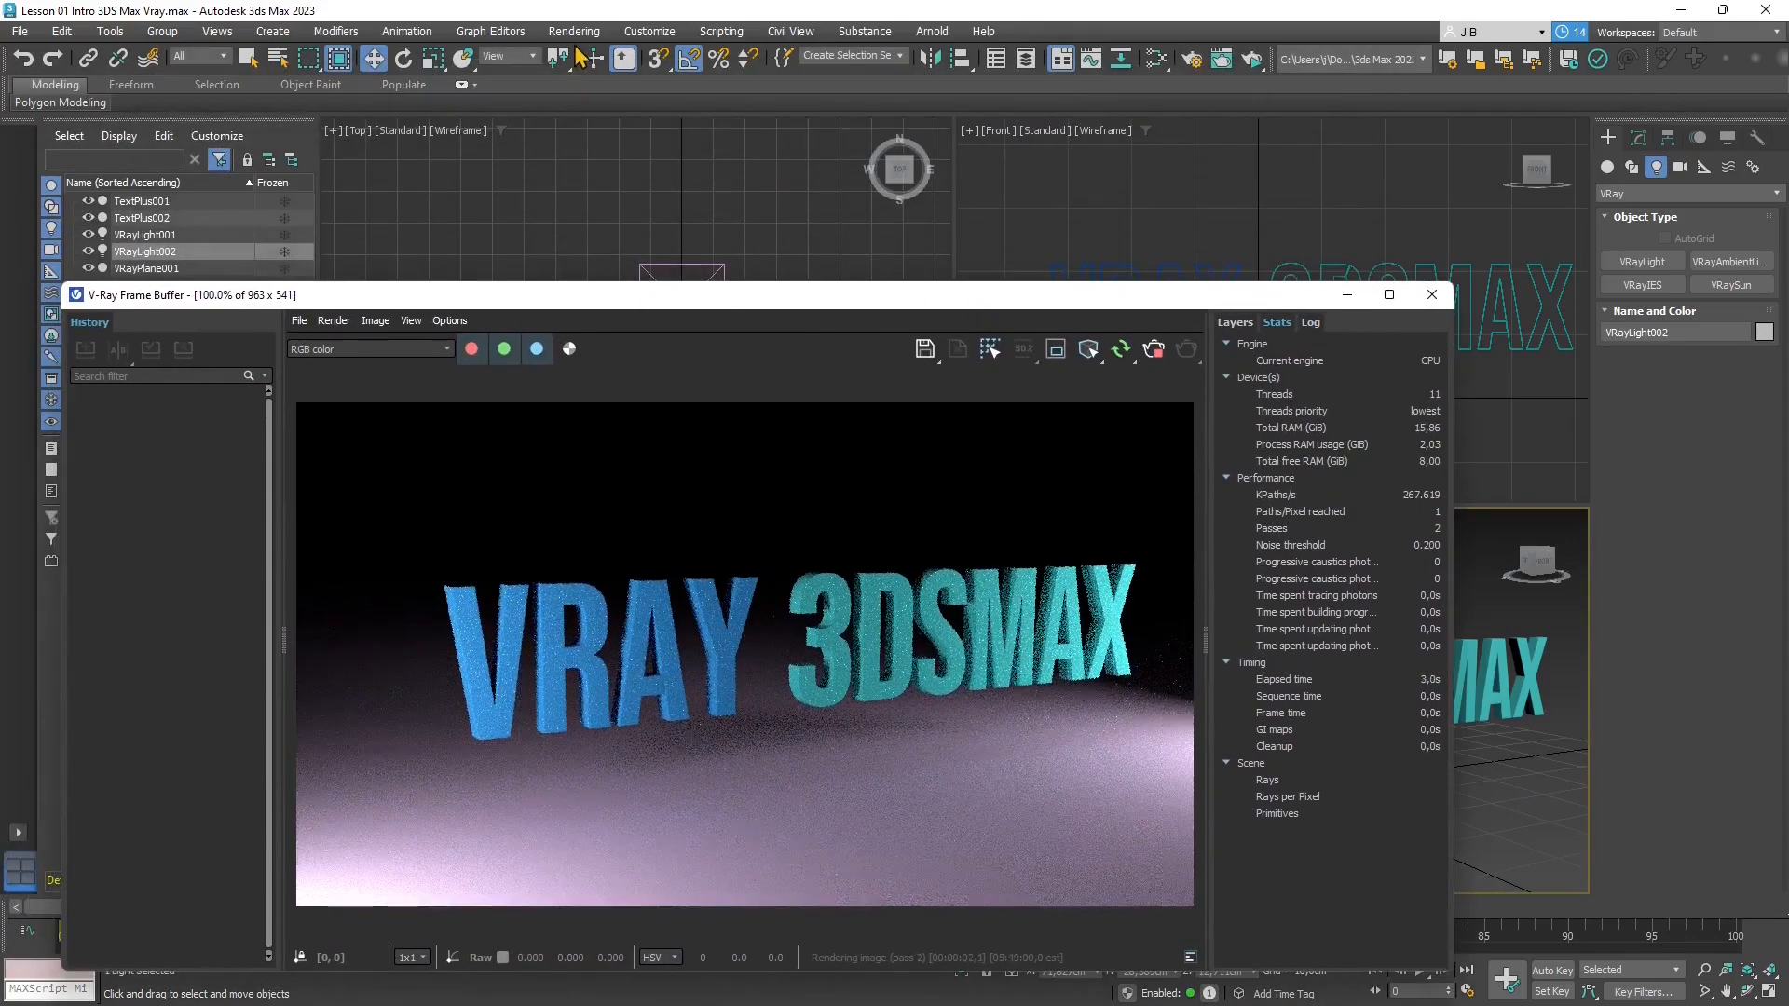
# Check the common ActiveShade settings for the Perspective view in Render Setup and minimize the dialog
pyautogui.click(574, 36)
pyautogui.click(578, 130)
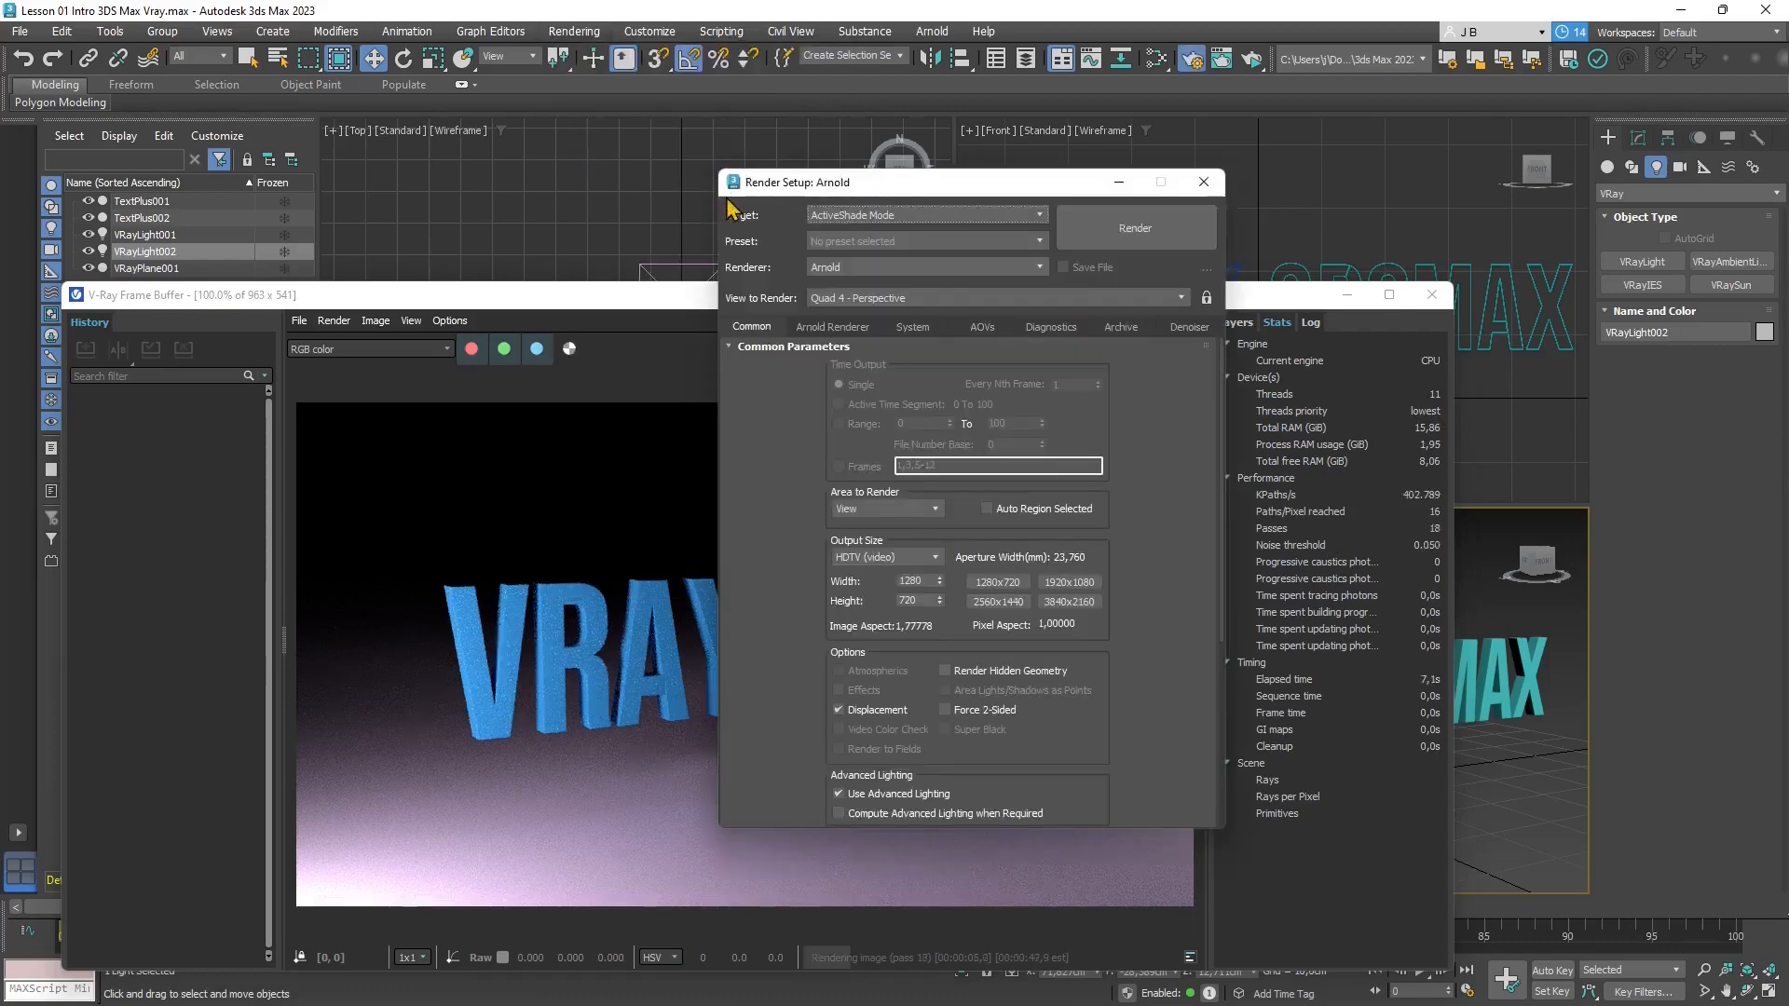
pyautogui.moveTo(793, 193); pyautogui.dragTo(745, 154)
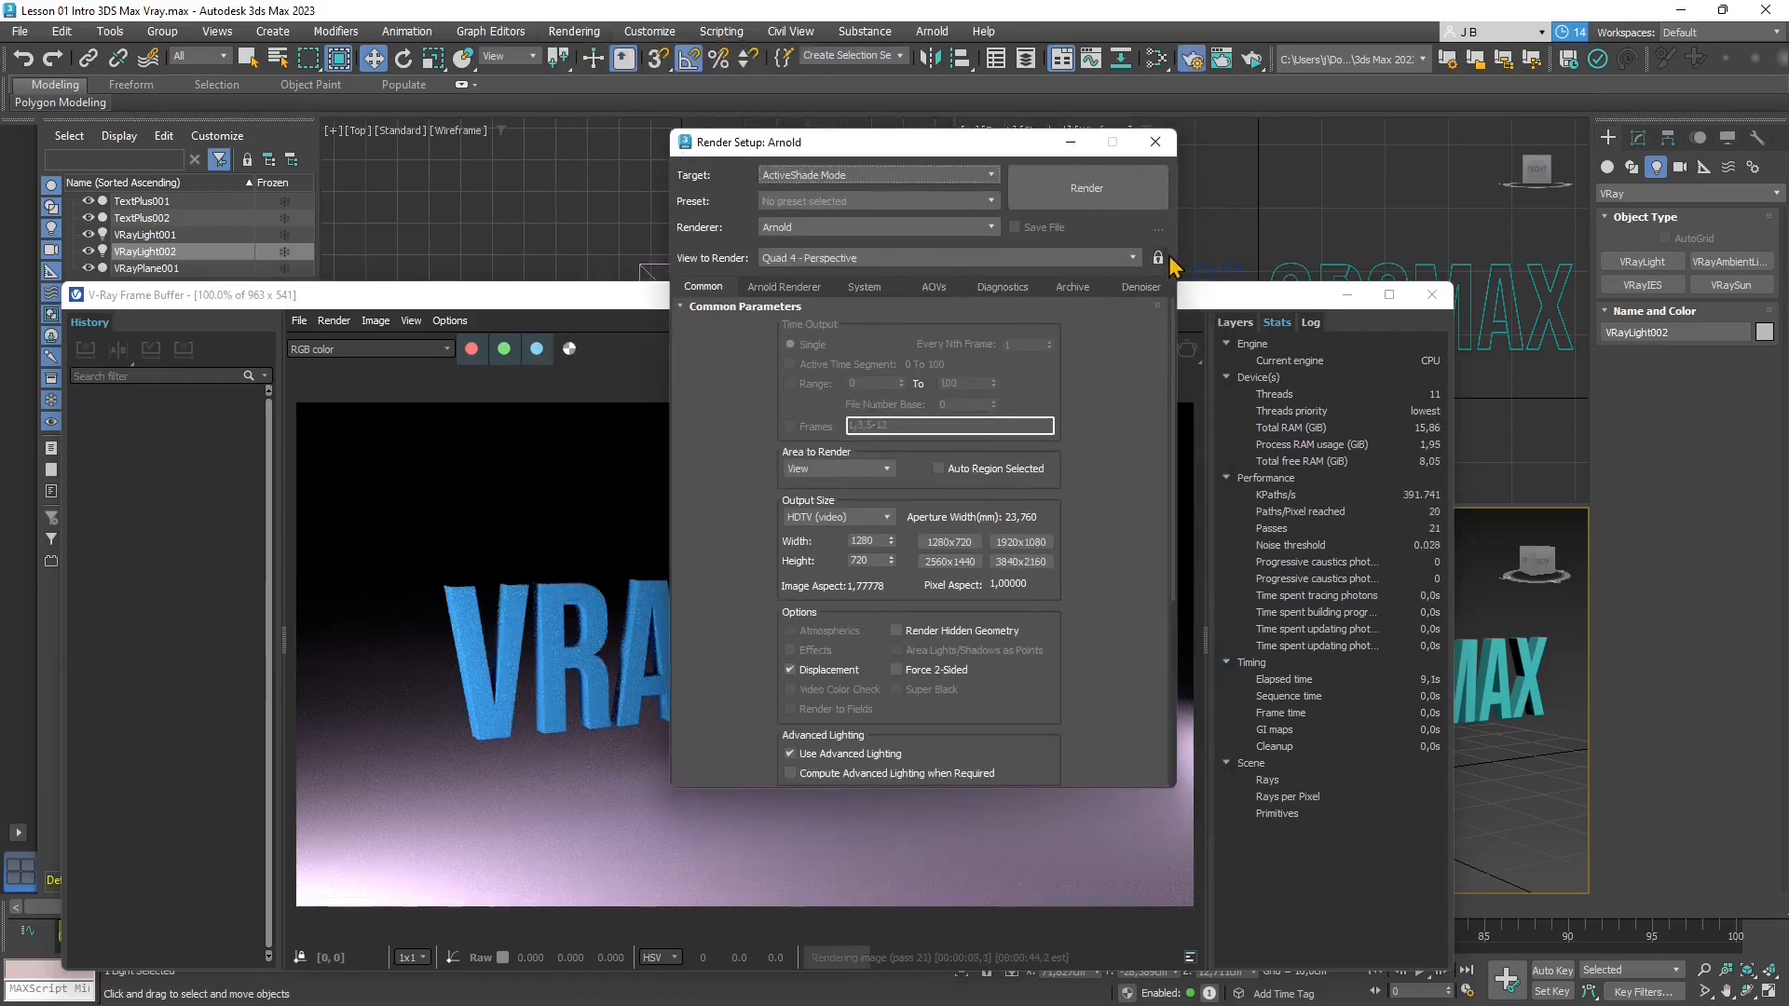
pyautogui.click(1071, 143)
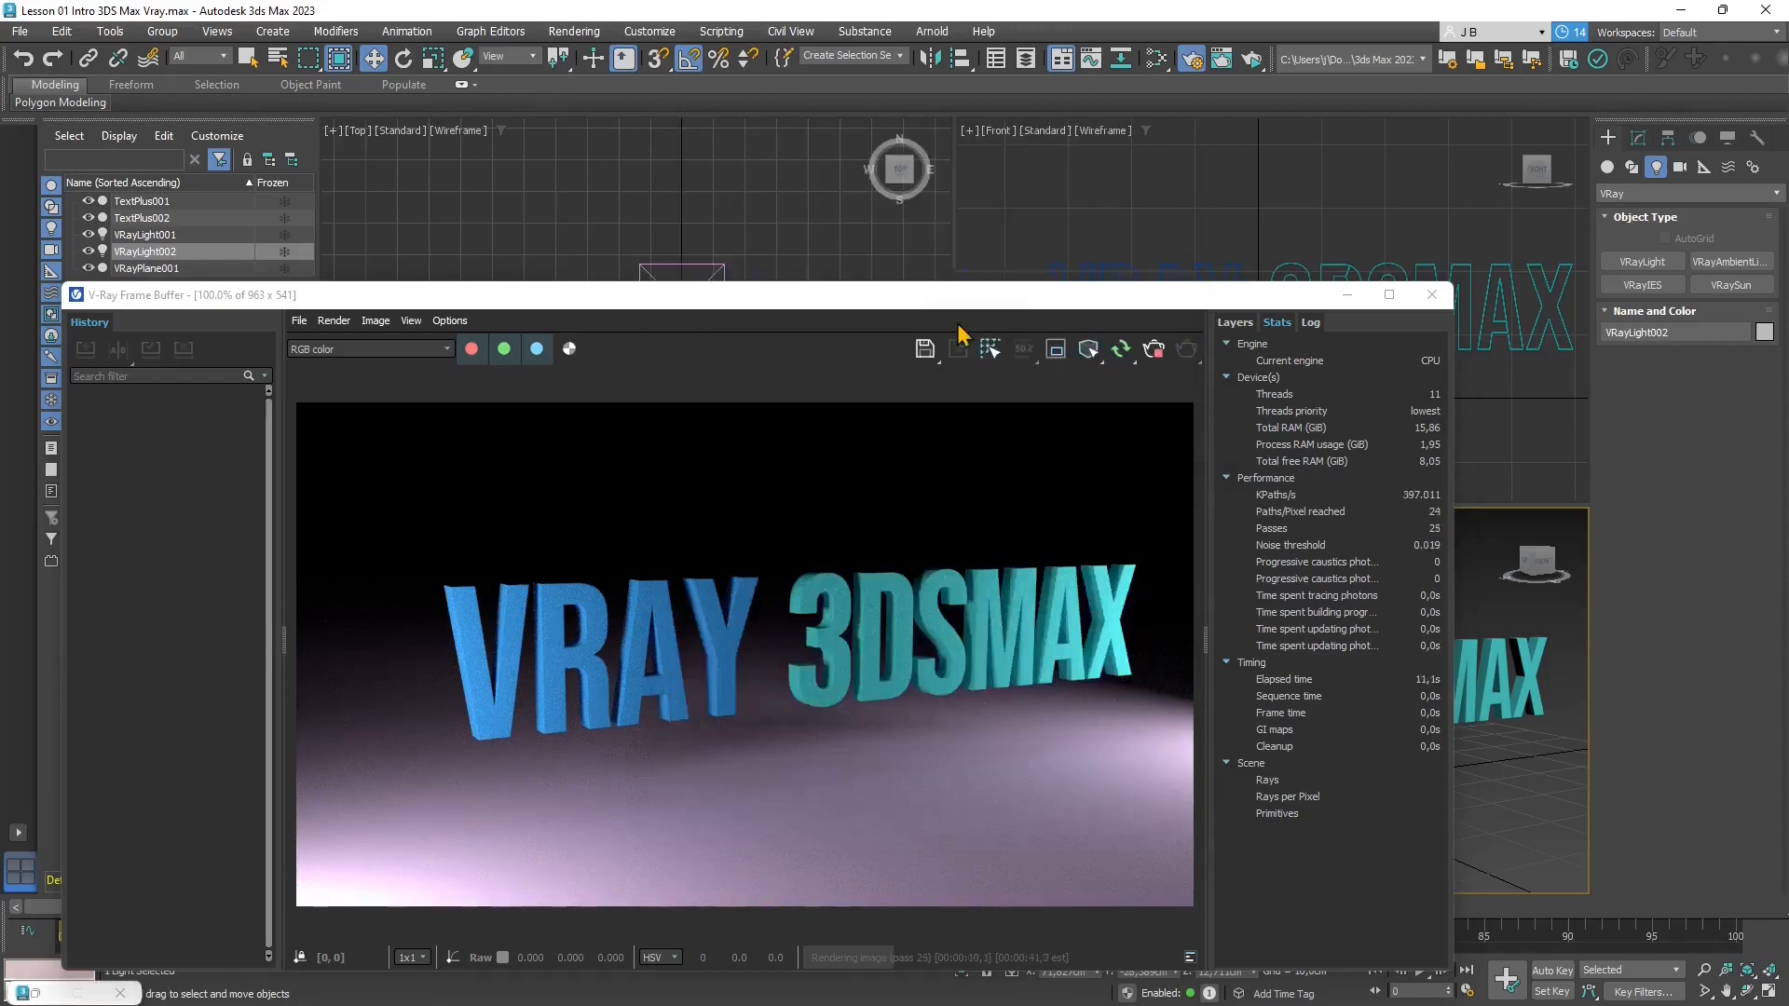
# Hide the frame buffer's history and statistics areas, and resize and reposition it to uncover the Front and Perspective views
pyautogui.moveTo(945, 300); pyautogui.dragTo(883, 125)
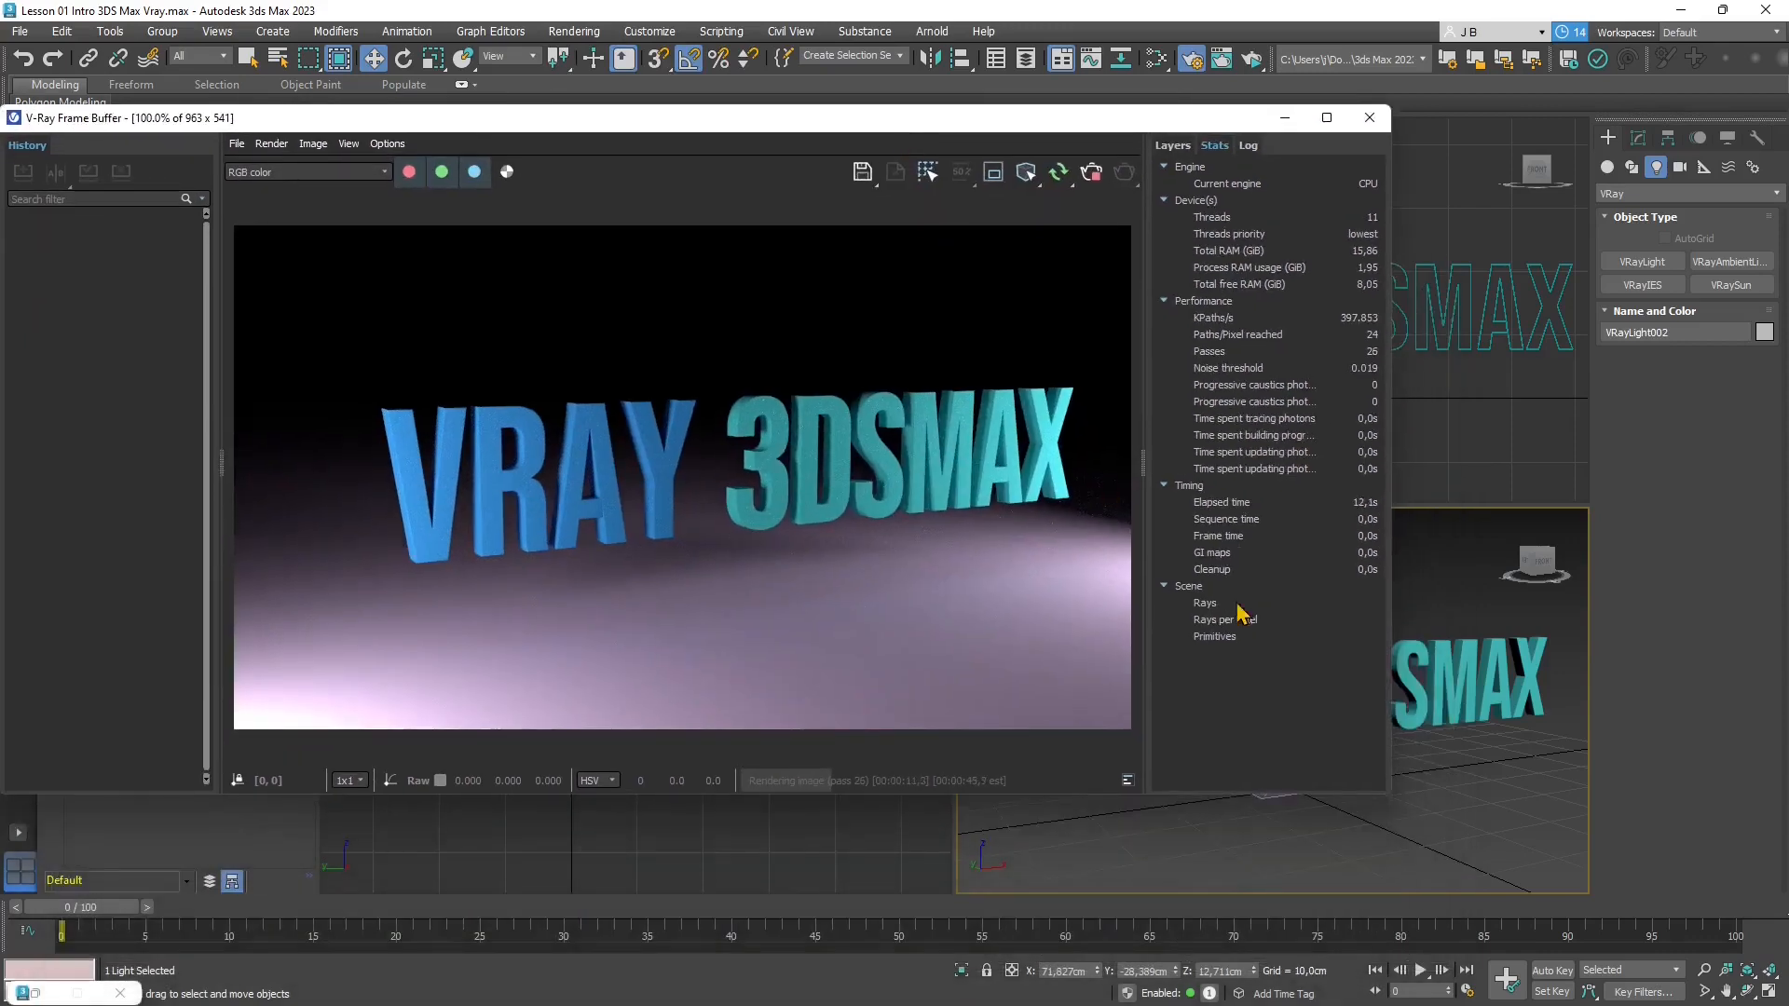
pyautogui.click(1473, 399)
pyautogui.moveTo(1236, 124)
pyautogui.mouseDown()
pyautogui.moveTo(1229, 139)
pyautogui.moveTo(1255, 106)
pyautogui.mouseUp()
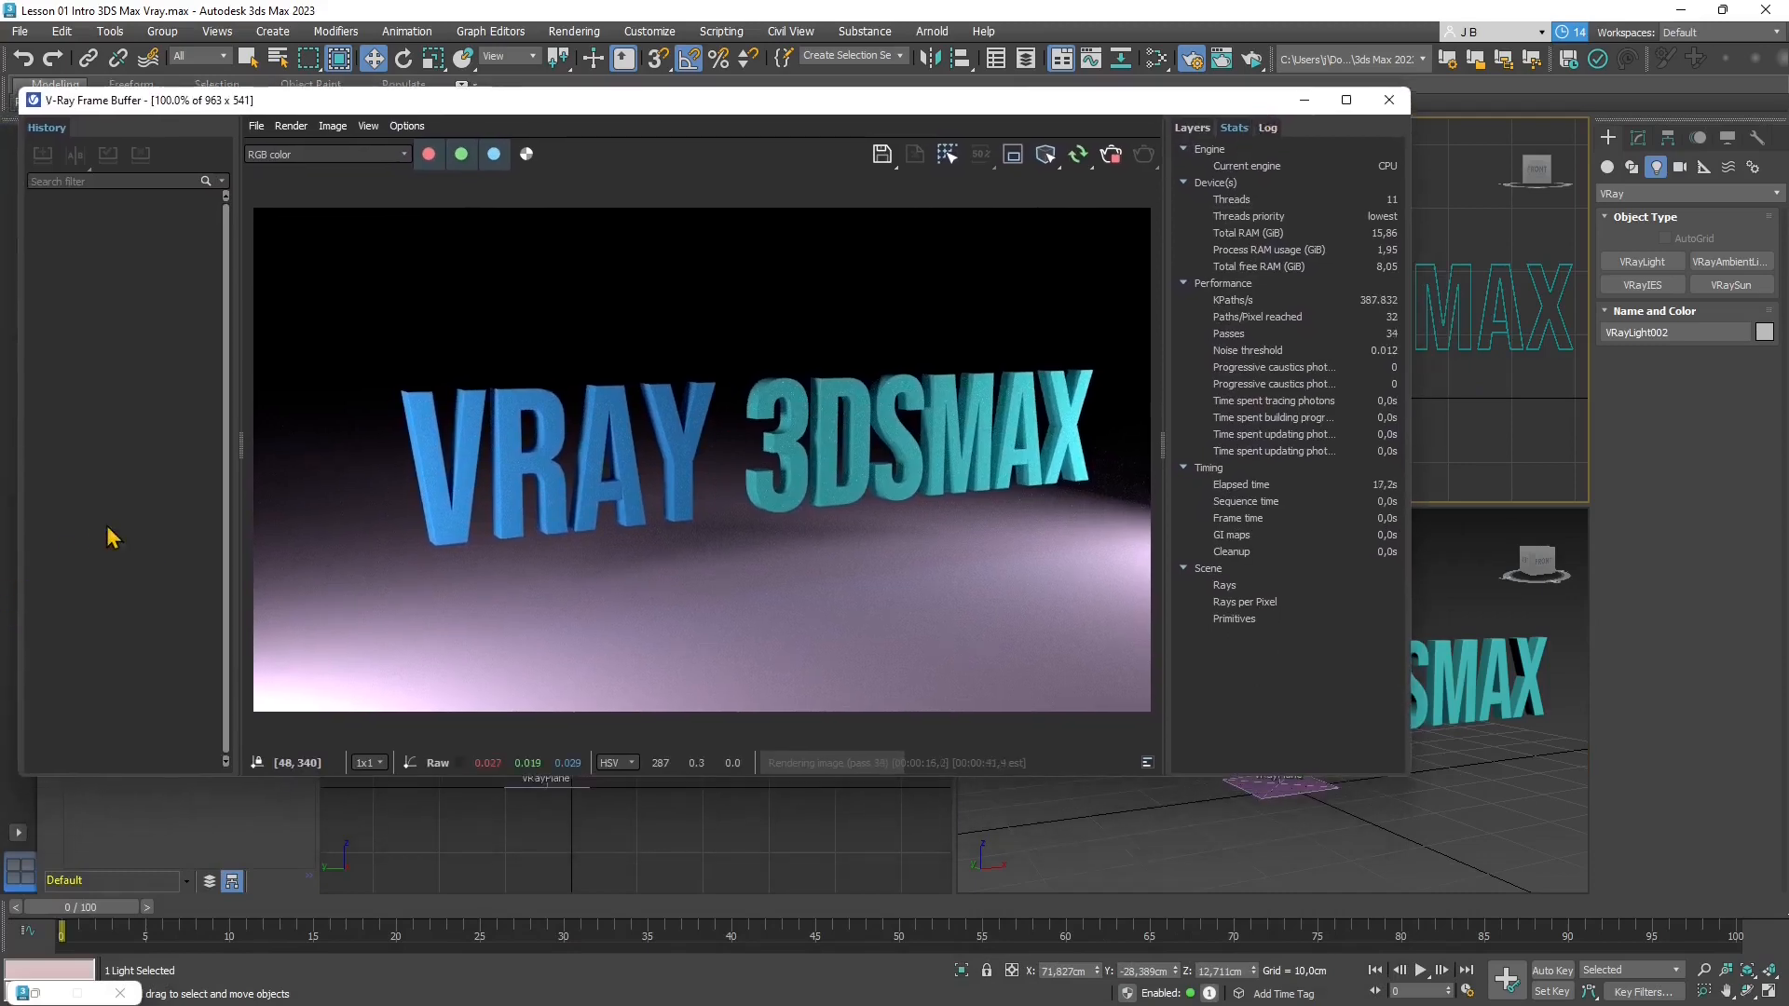
pyautogui.moveTo(243, 447); pyautogui.dragTo(72, 479)
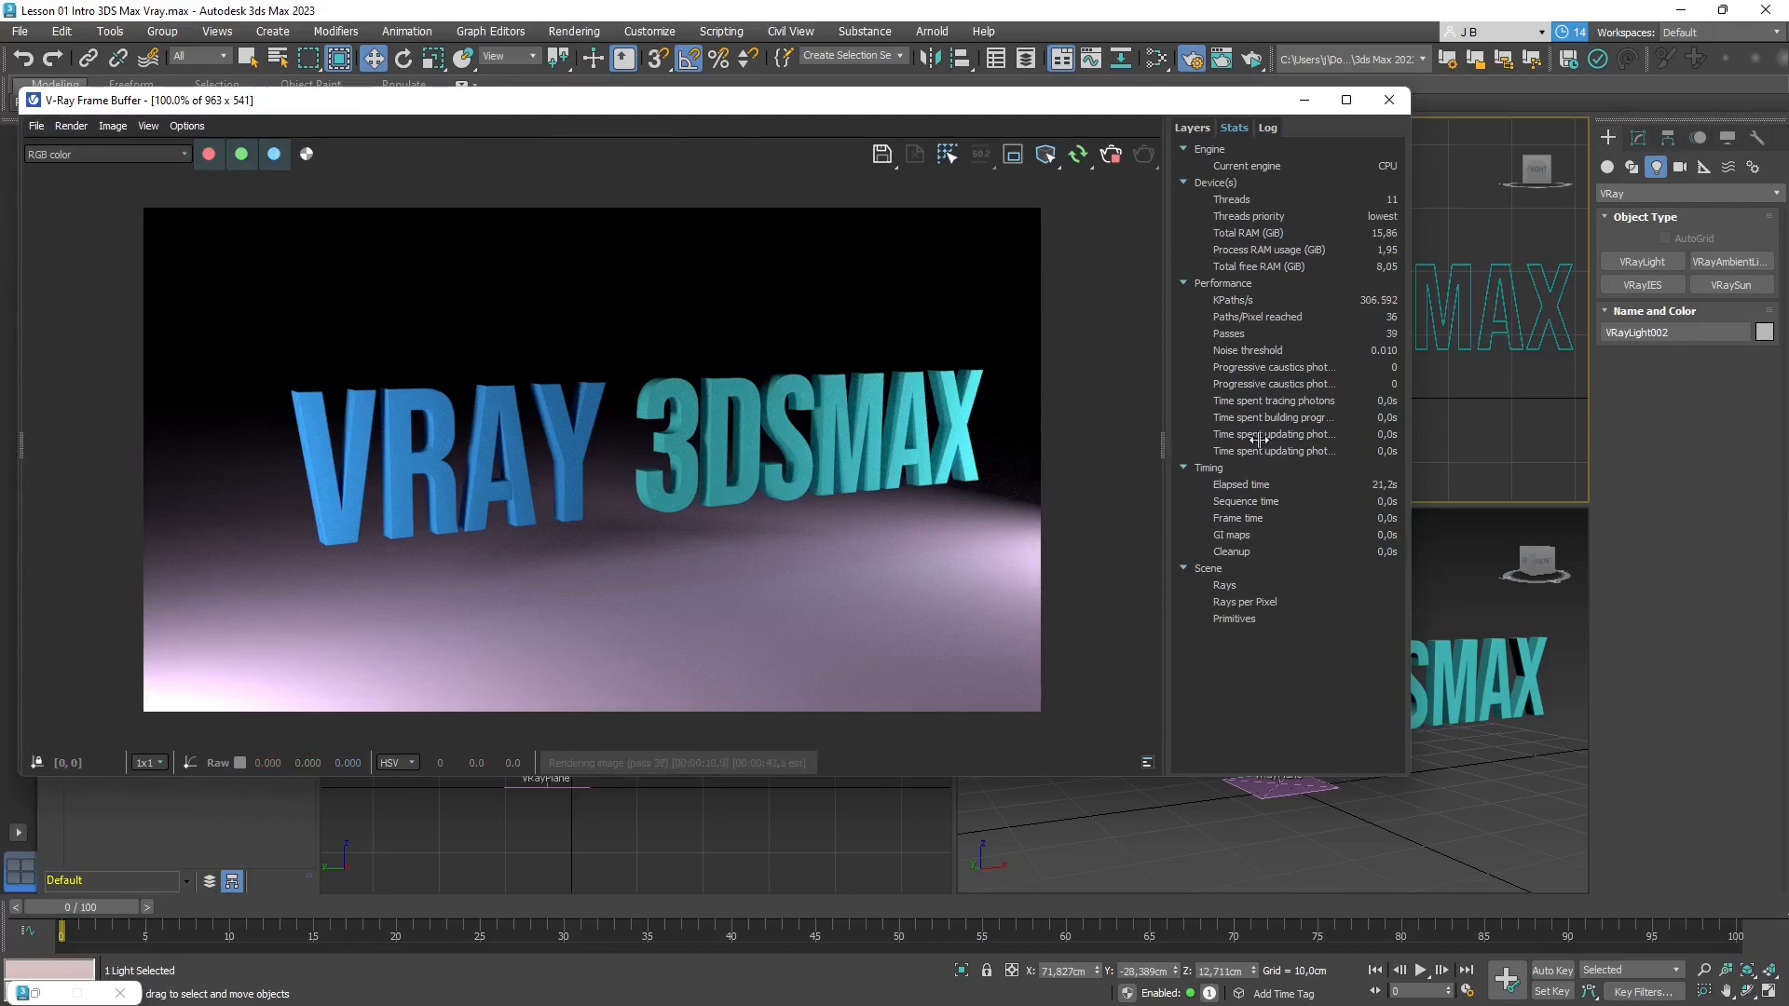
pyautogui.moveTo(1258, 440); pyautogui.dragTo(1385, 431)
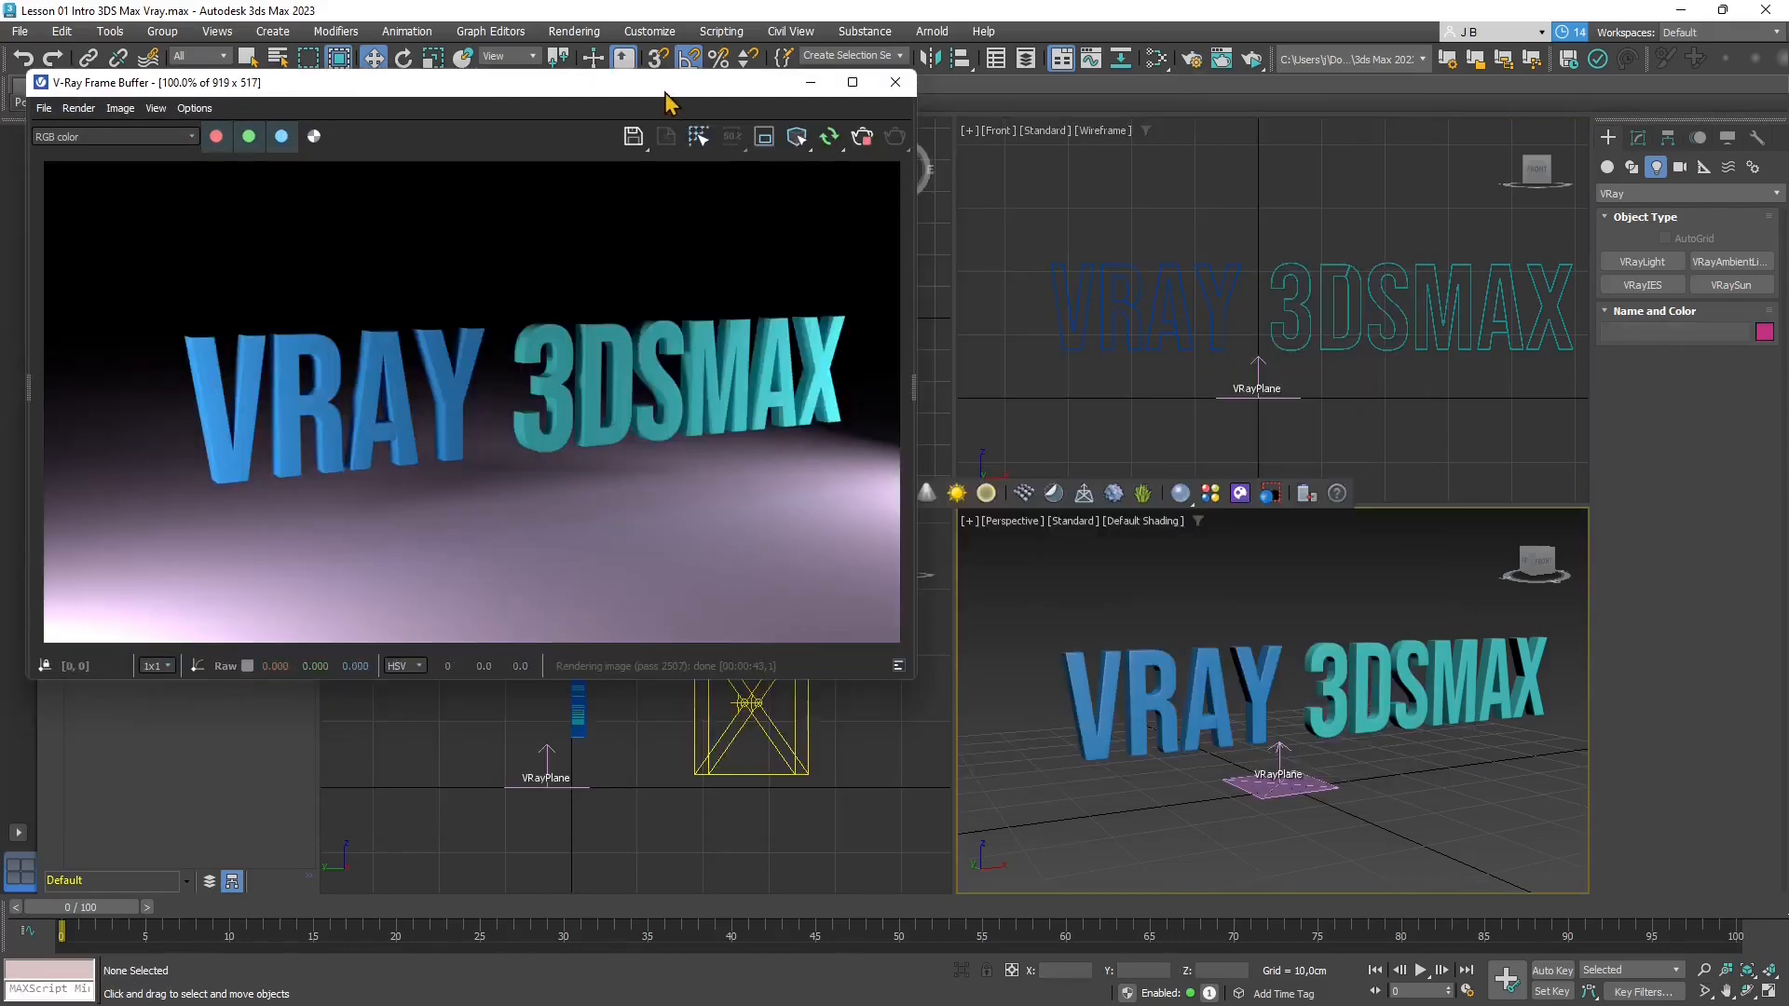
pyautogui.moveTo(665, 91); pyautogui.dragTo(661, 66)
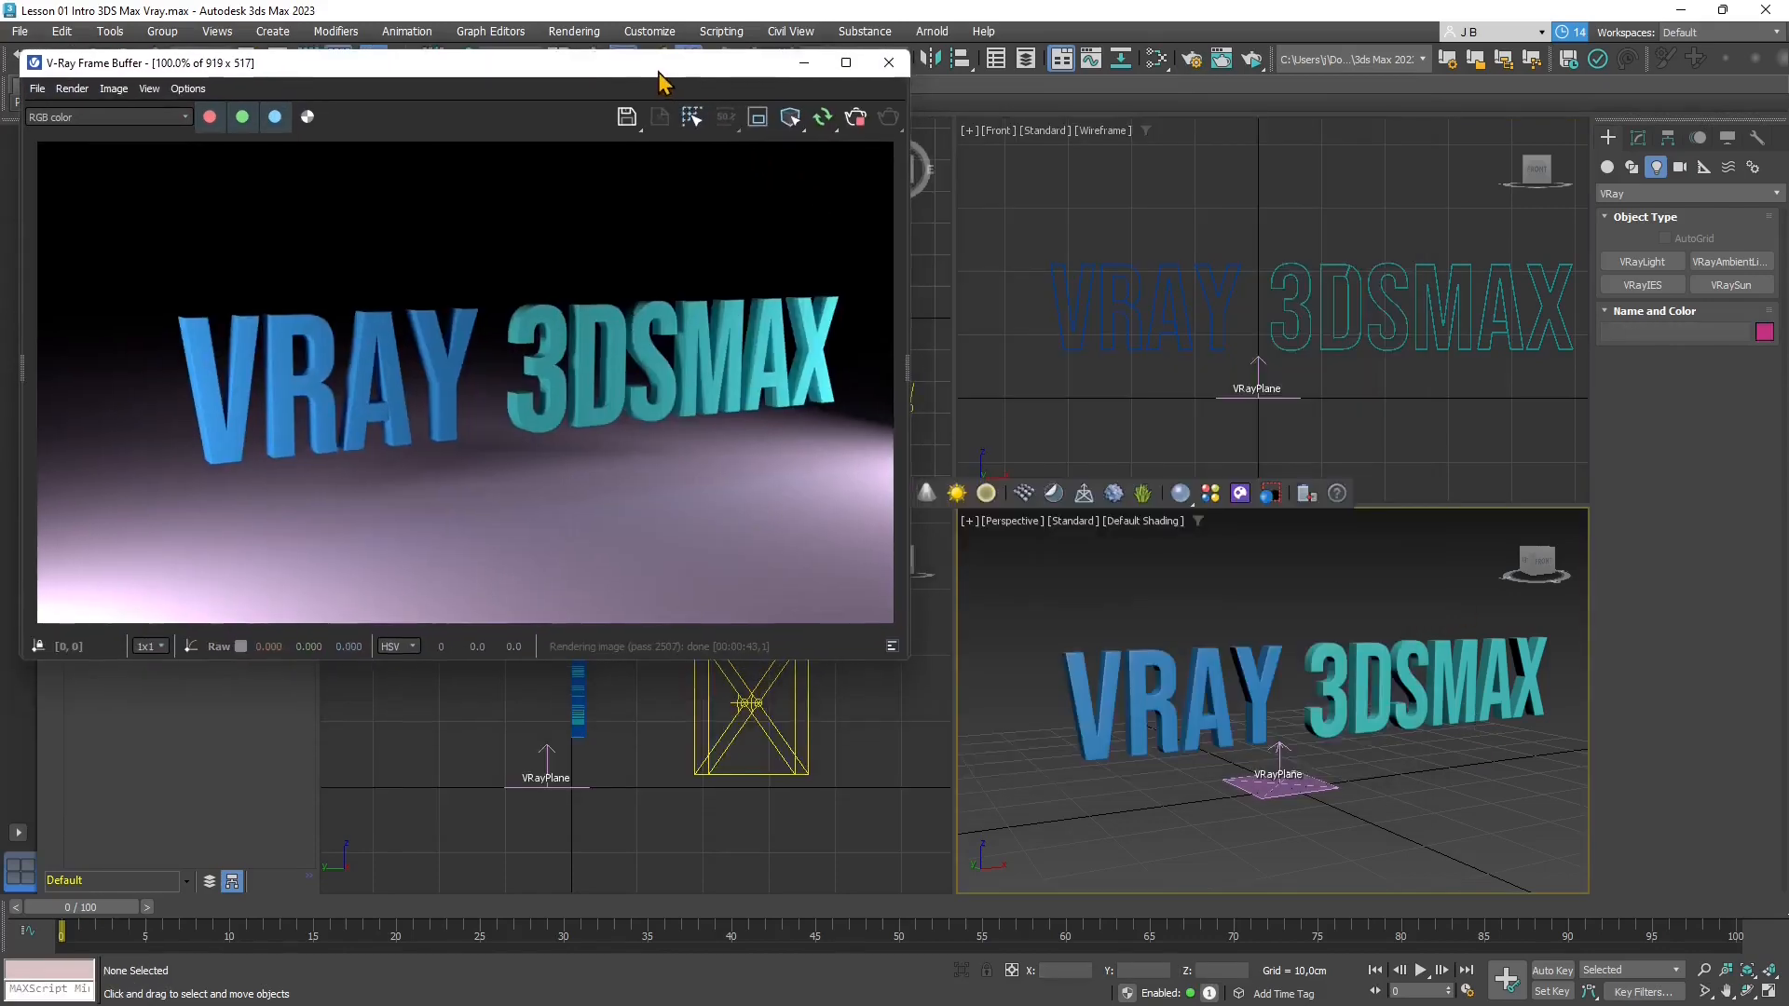
# Try the VRayPlane at different heights, from about Z -23.8 cm up to about Z 4.3 cm, in the interactive render
pyautogui.click(1277, 781)
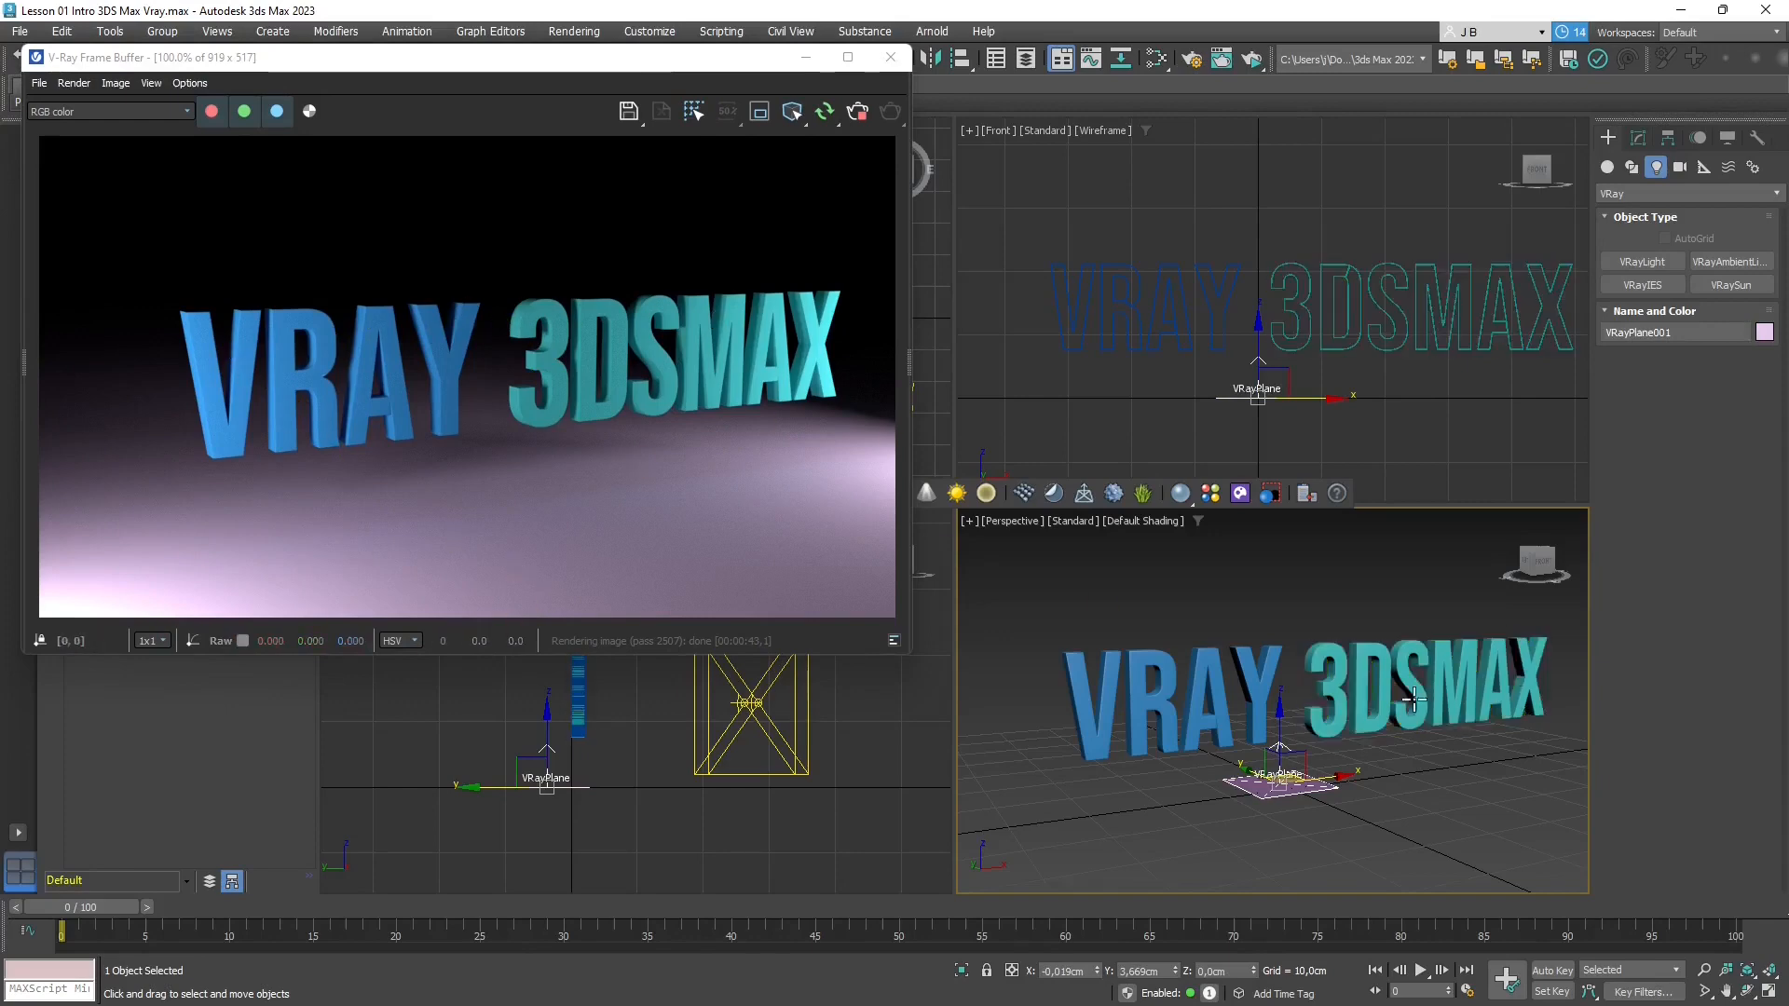
pyautogui.moveTo(1285, 732); pyautogui.dragTo(1289, 739)
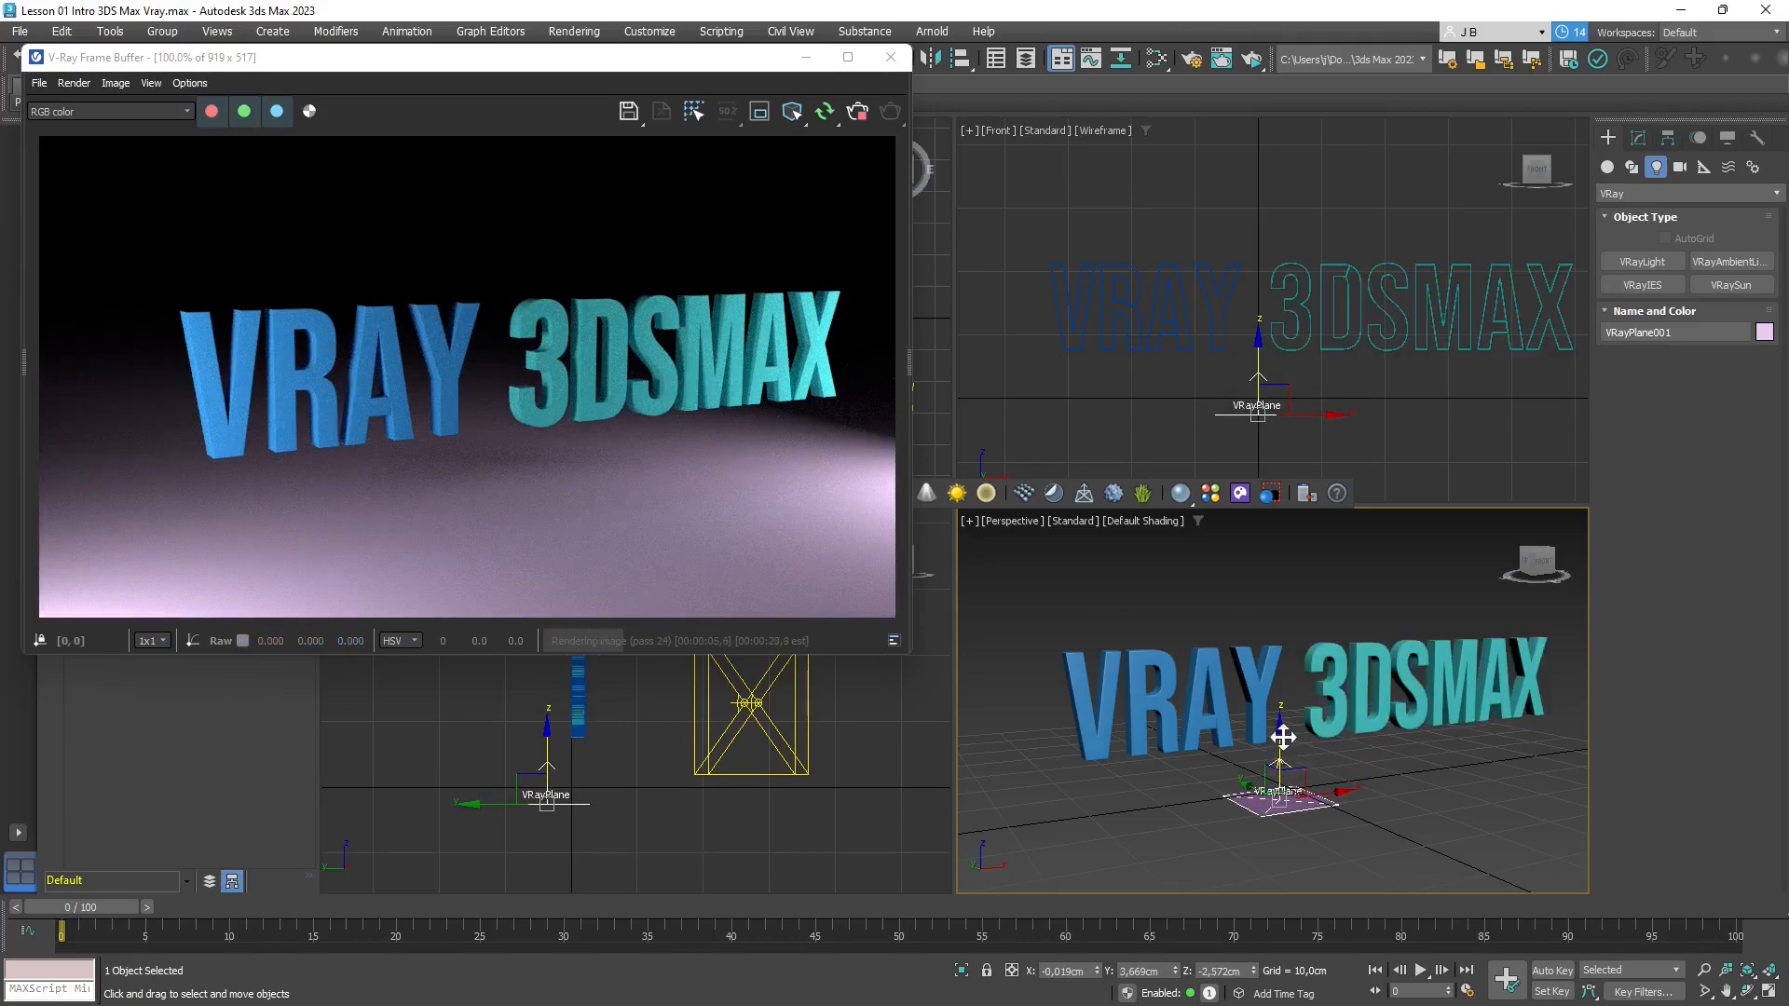
pyautogui.moveTo(1282, 730); pyautogui.dragTo(1286, 870)
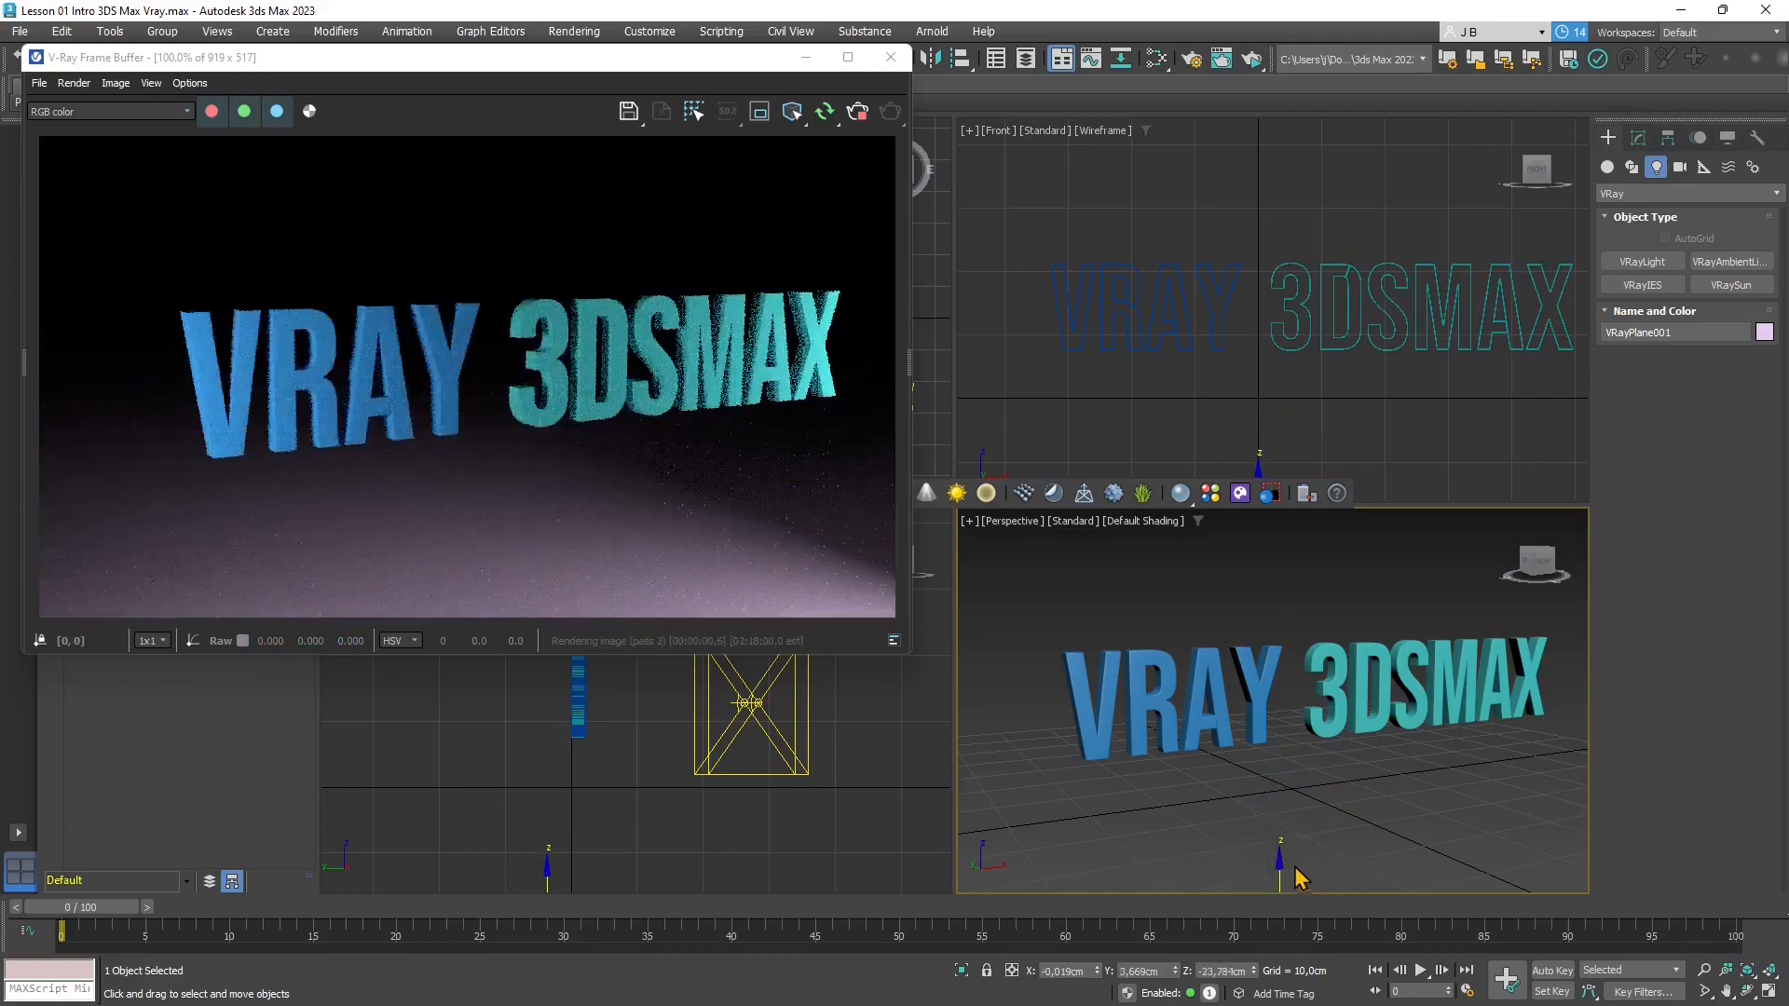
pyautogui.moveTo(1281, 863); pyautogui.dragTo(1274, 717)
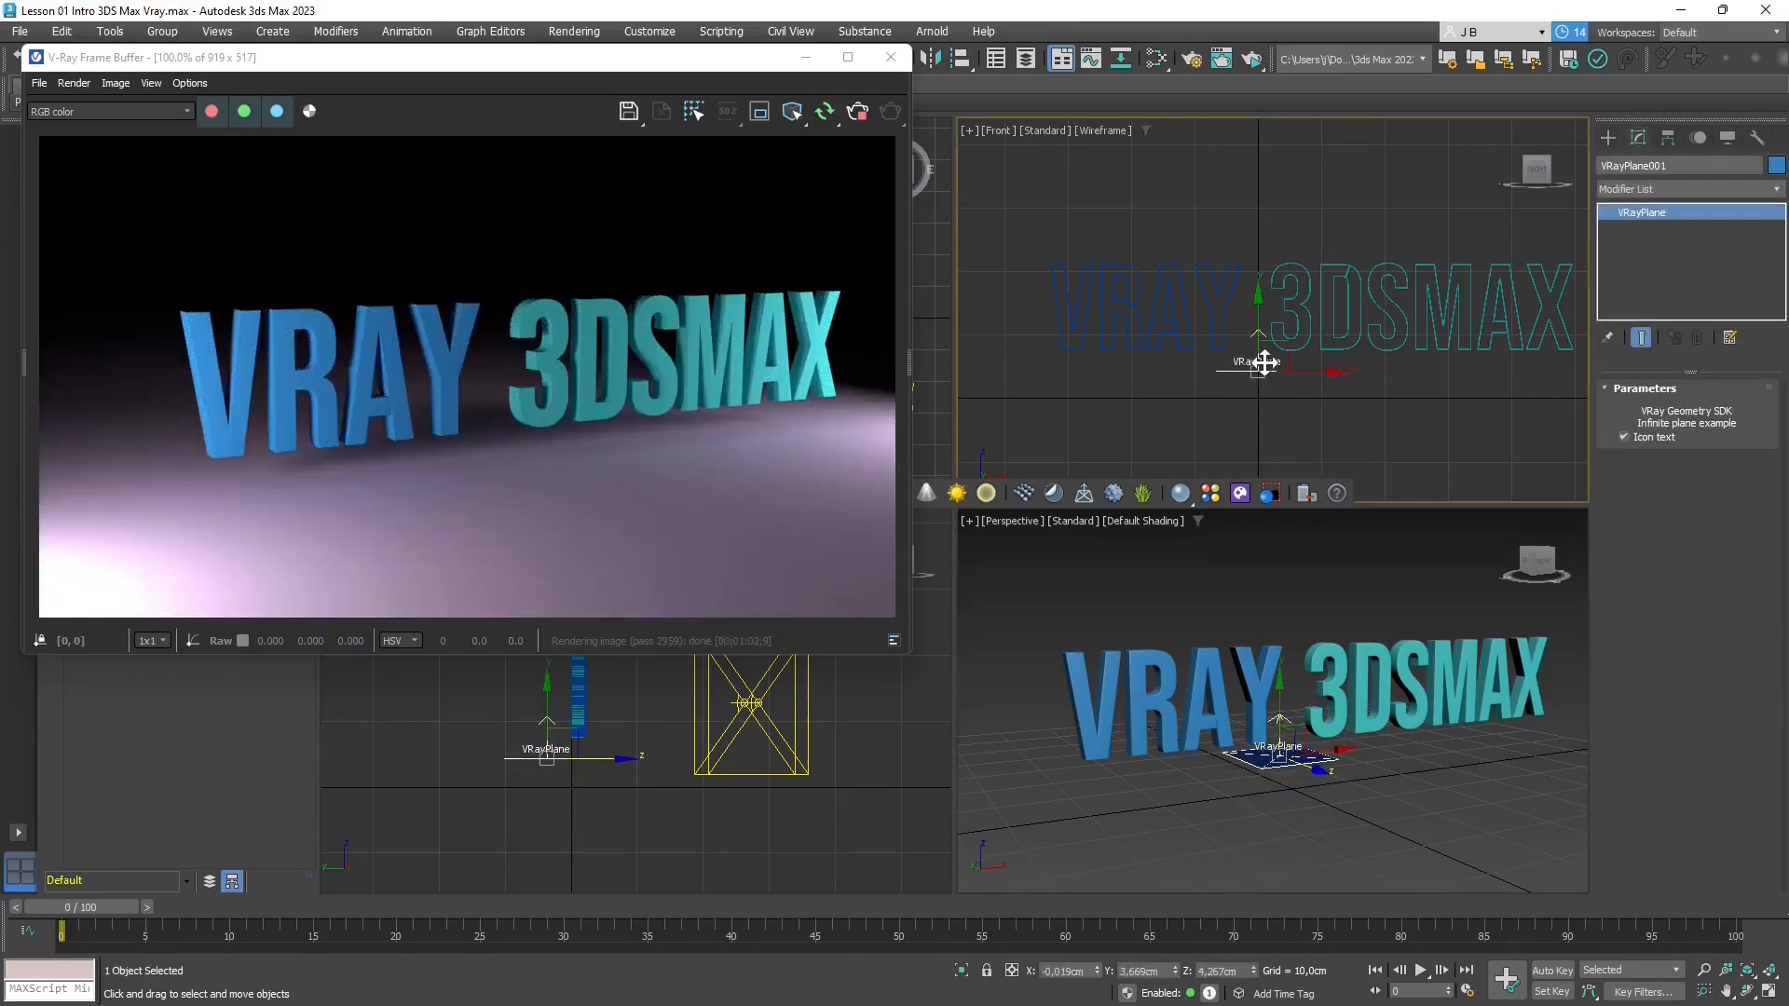
# Delete the VRayPlane and refresh the interactive render from the Perspective view
pyautogui.press('Delete')
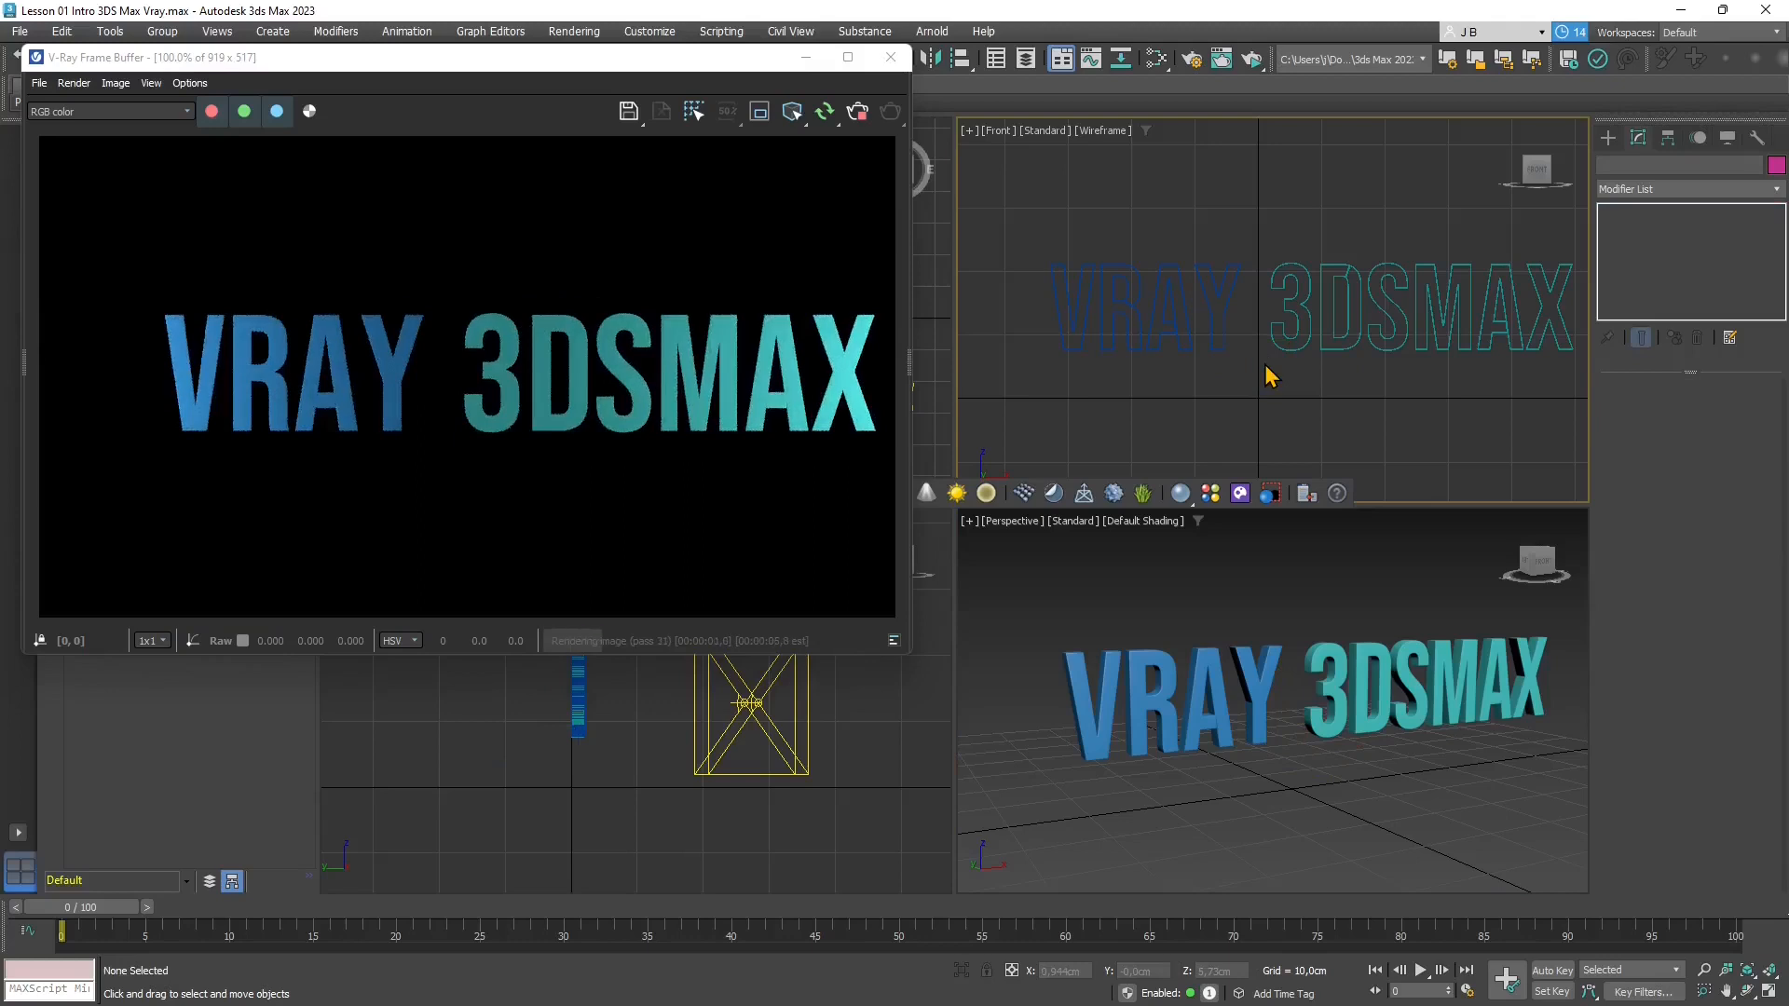
pyautogui.click(1171, 564)
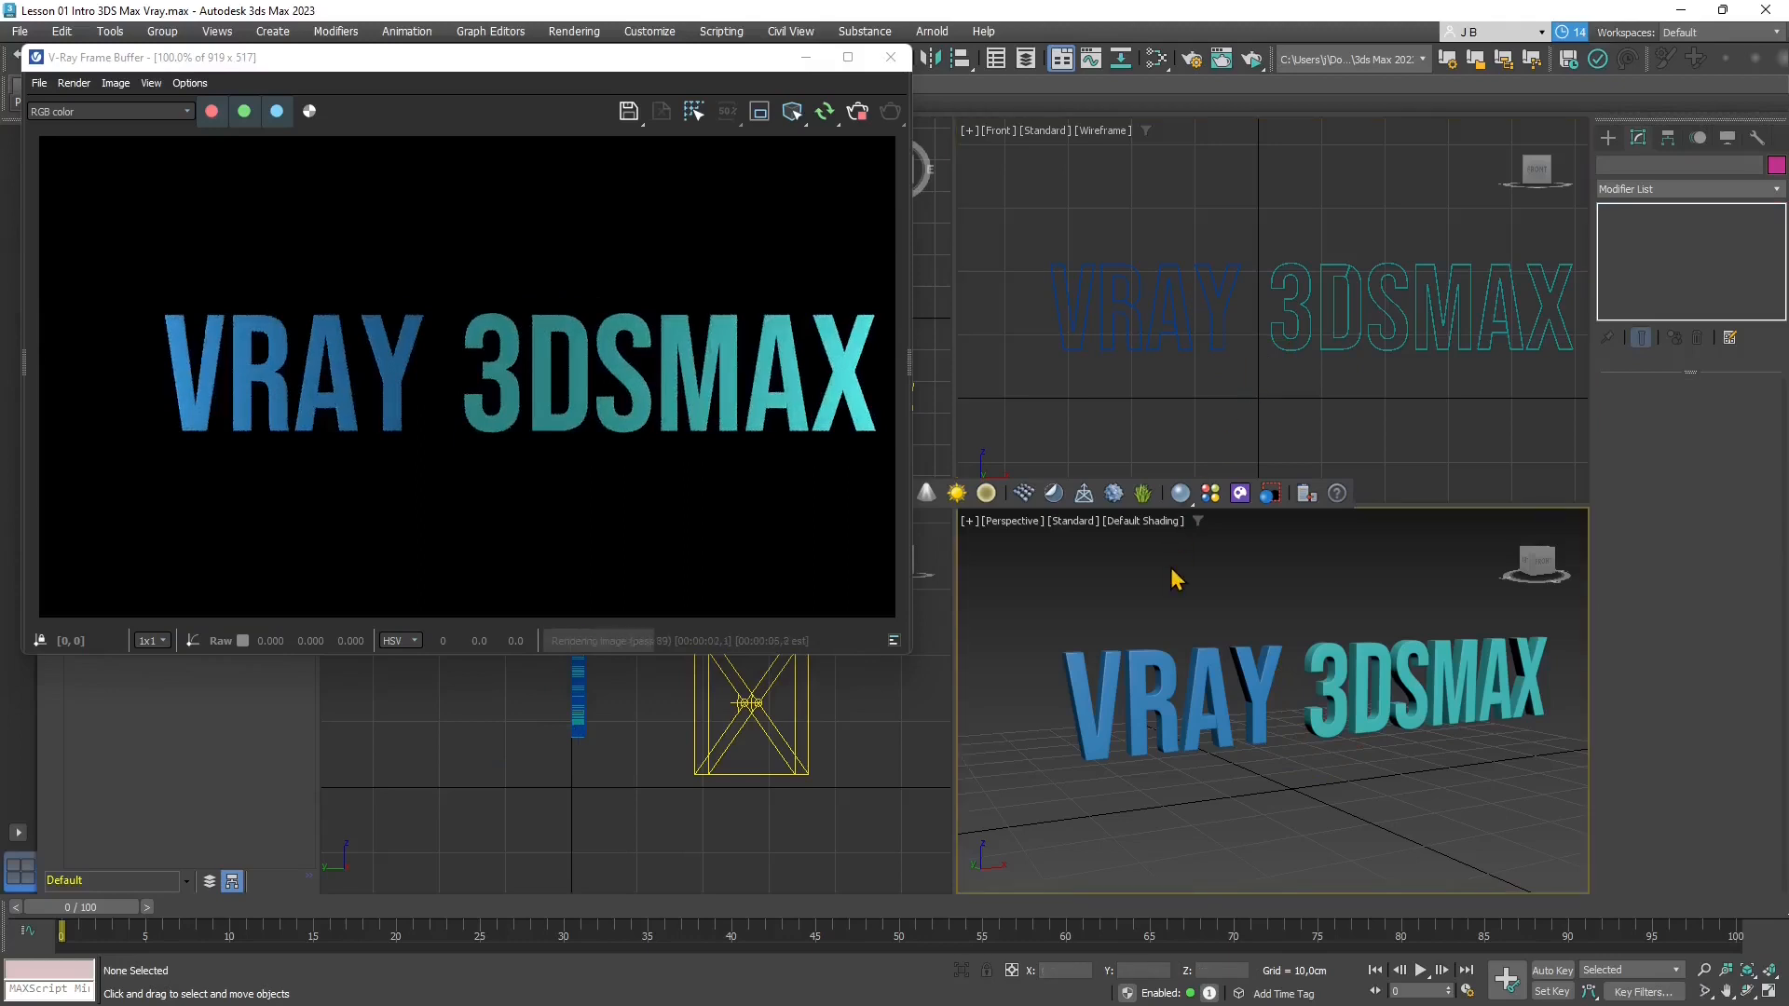
pyautogui.click(824, 111)
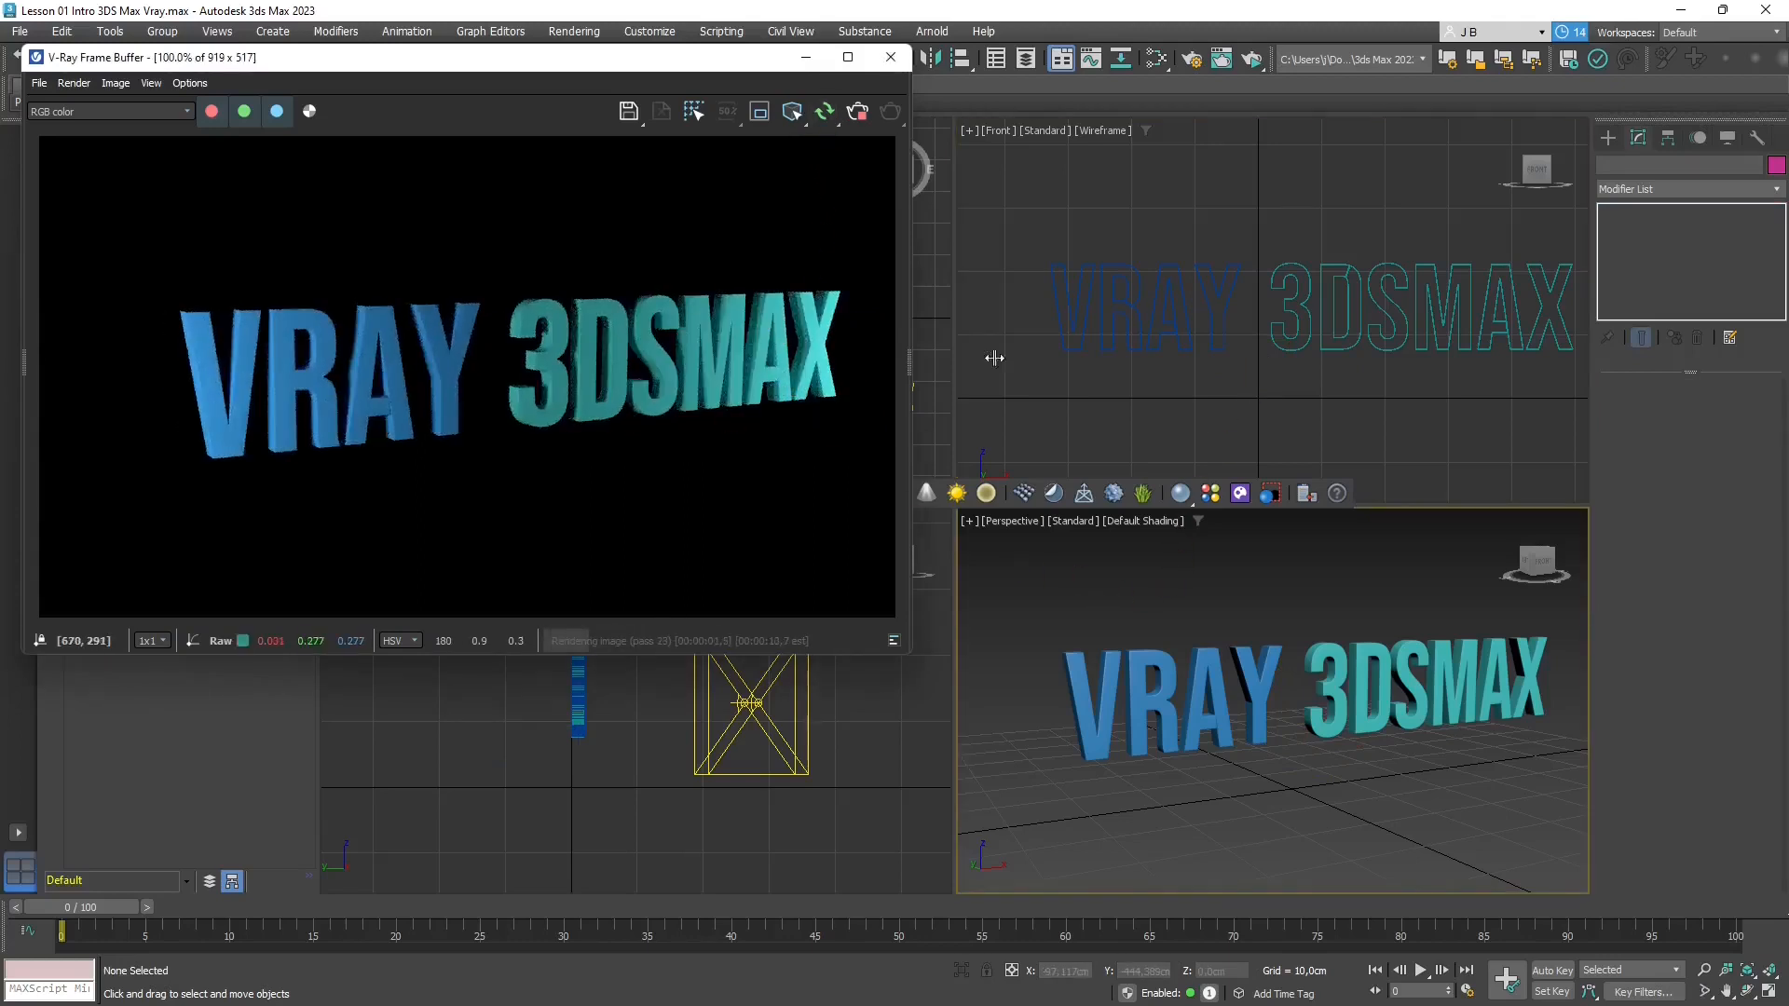
pyautogui.click(1130, 311)
pyautogui.click(905, 743)
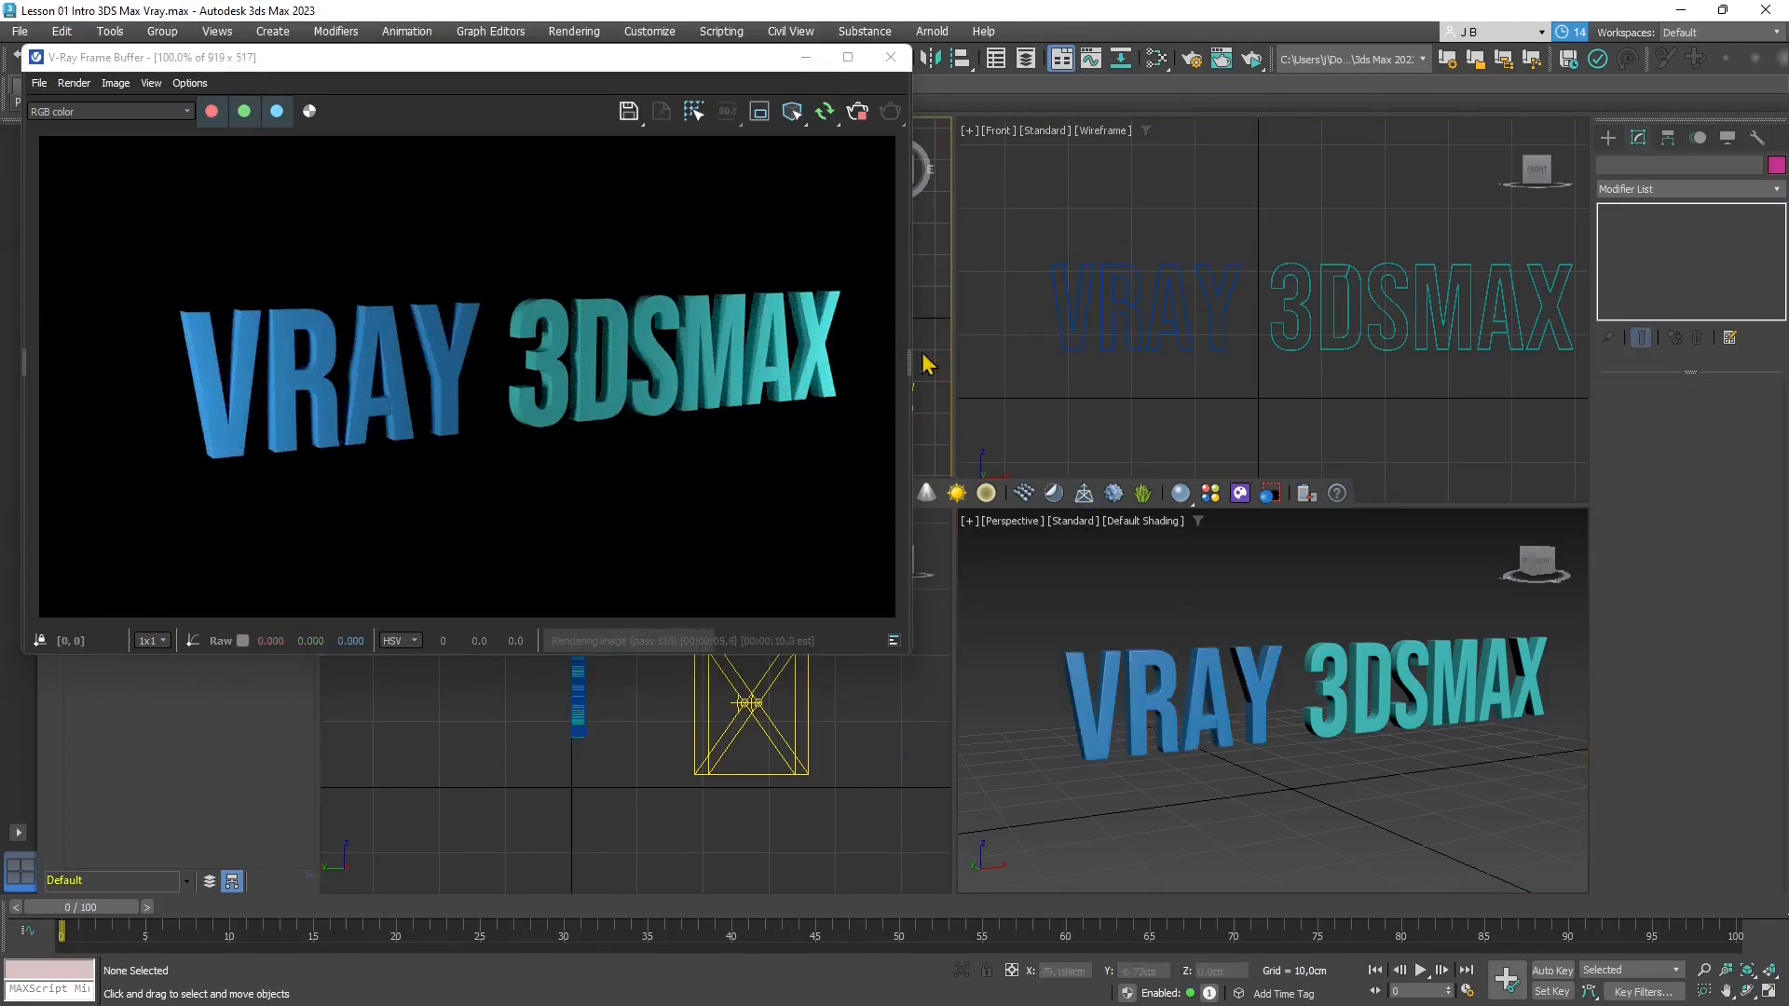
pyautogui.click(1057, 388)
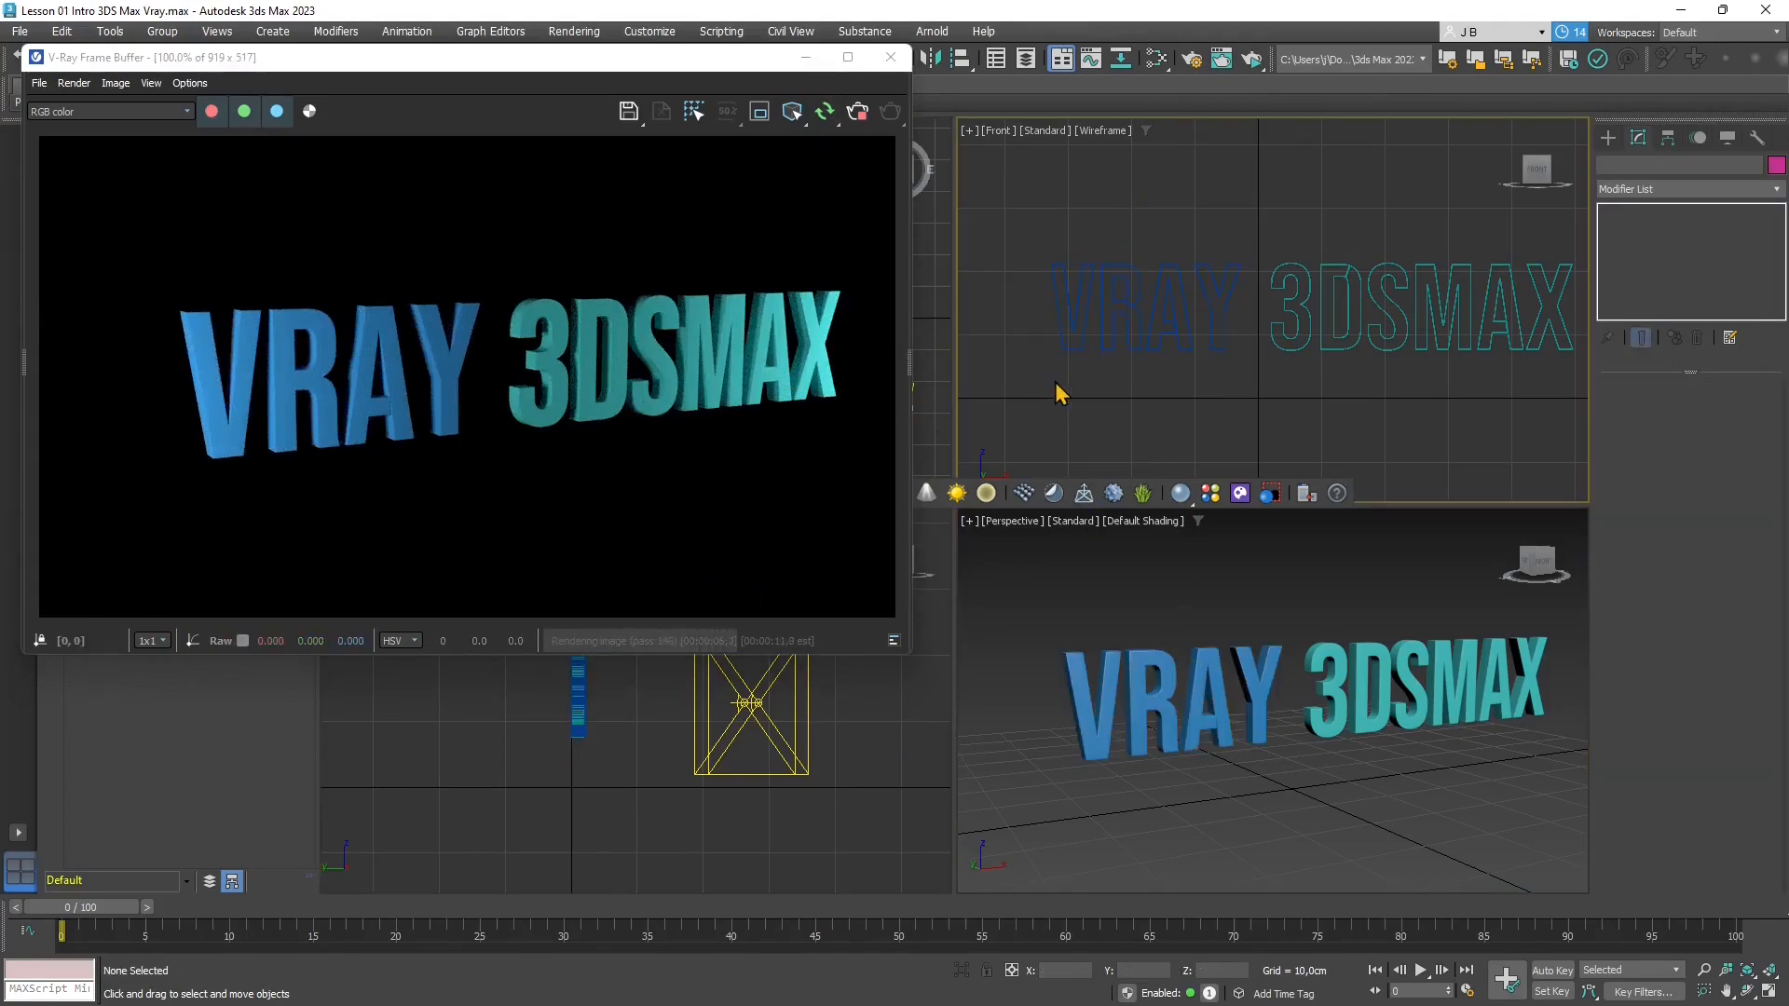
pyautogui.click(1084, 321)
pyautogui.click(1188, 296)
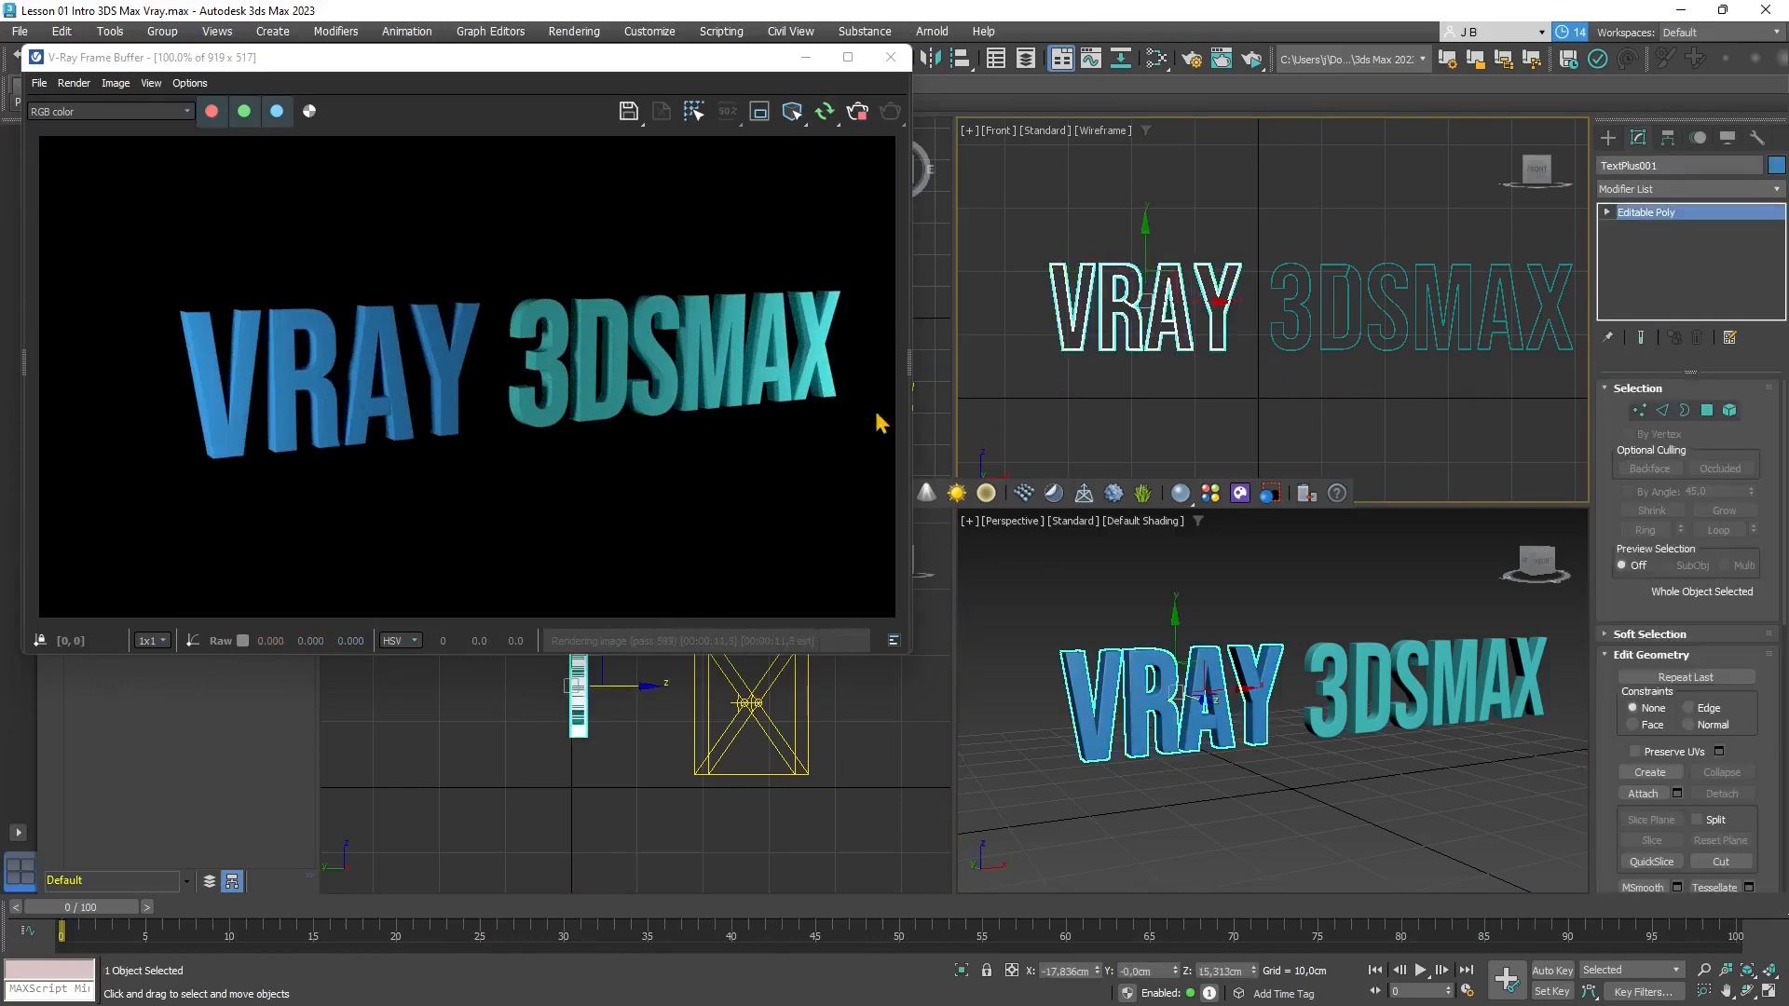
pyautogui.click(999, 223)
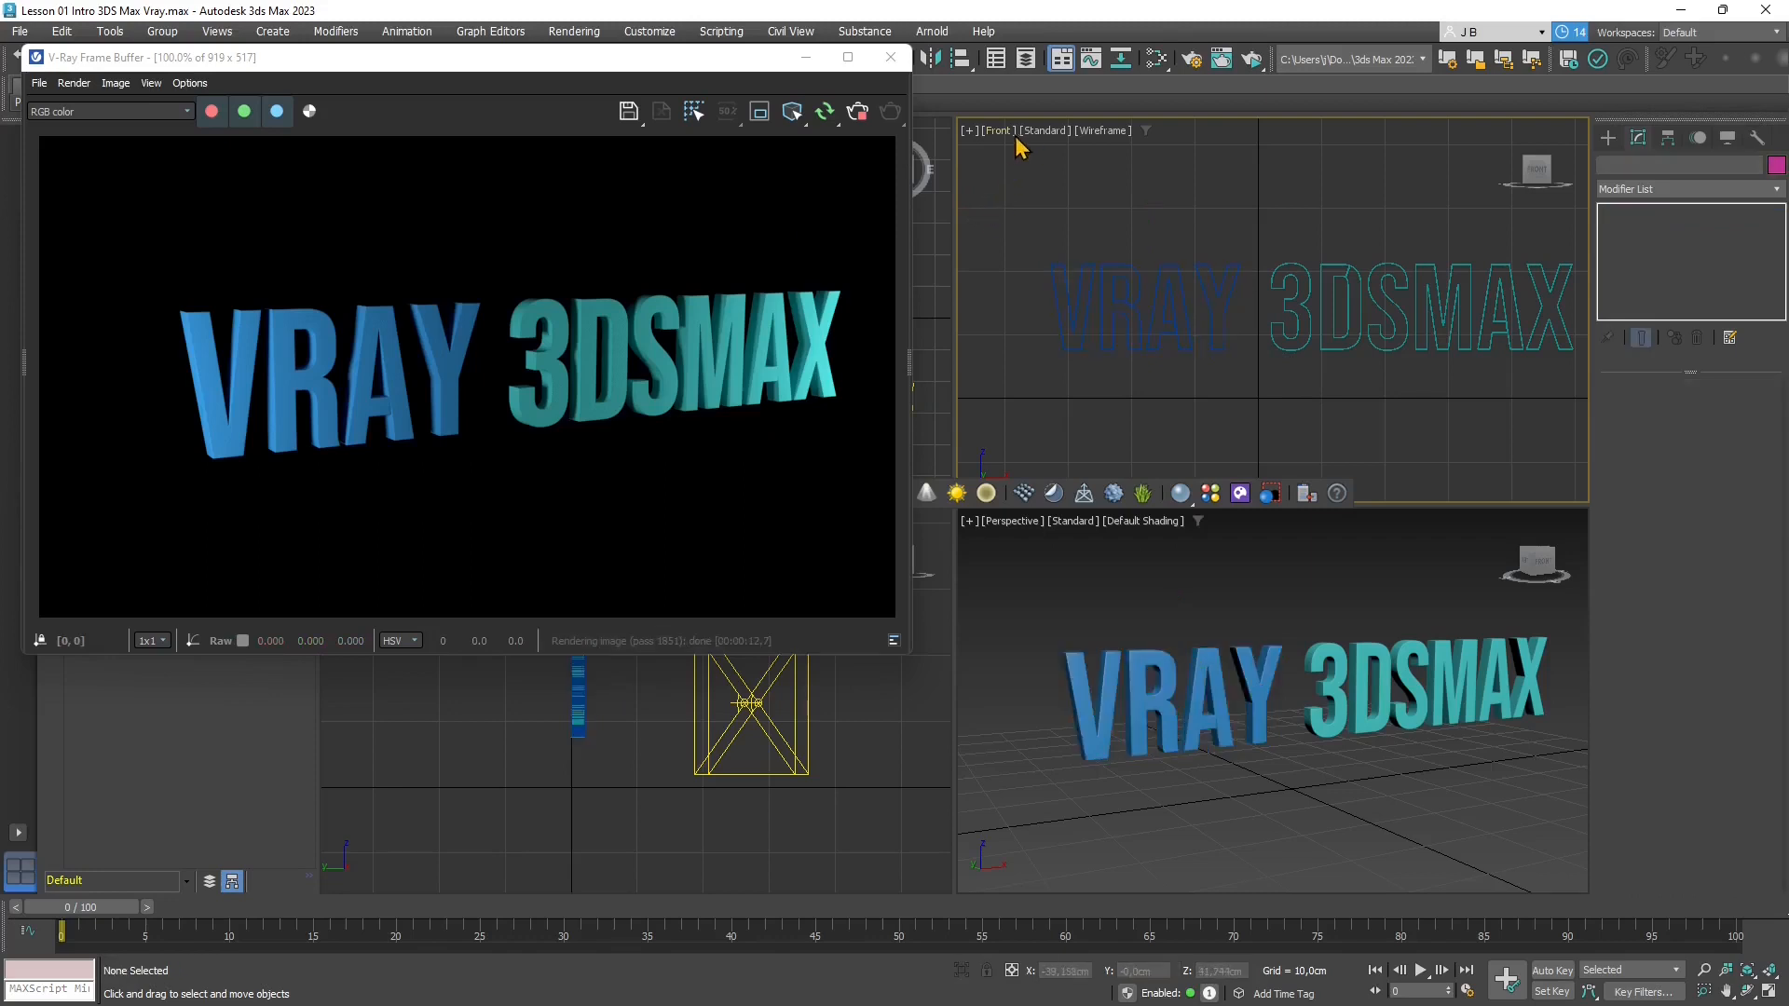
# Move the 3DSMAX text slightly away from VRAY to about X 26.3 cm and refresh the interactive render from the Perspective view
pyautogui.click(1278, 313)
pyautogui.moveTo(1478, 300); pyautogui.dragTo(1483, 301)
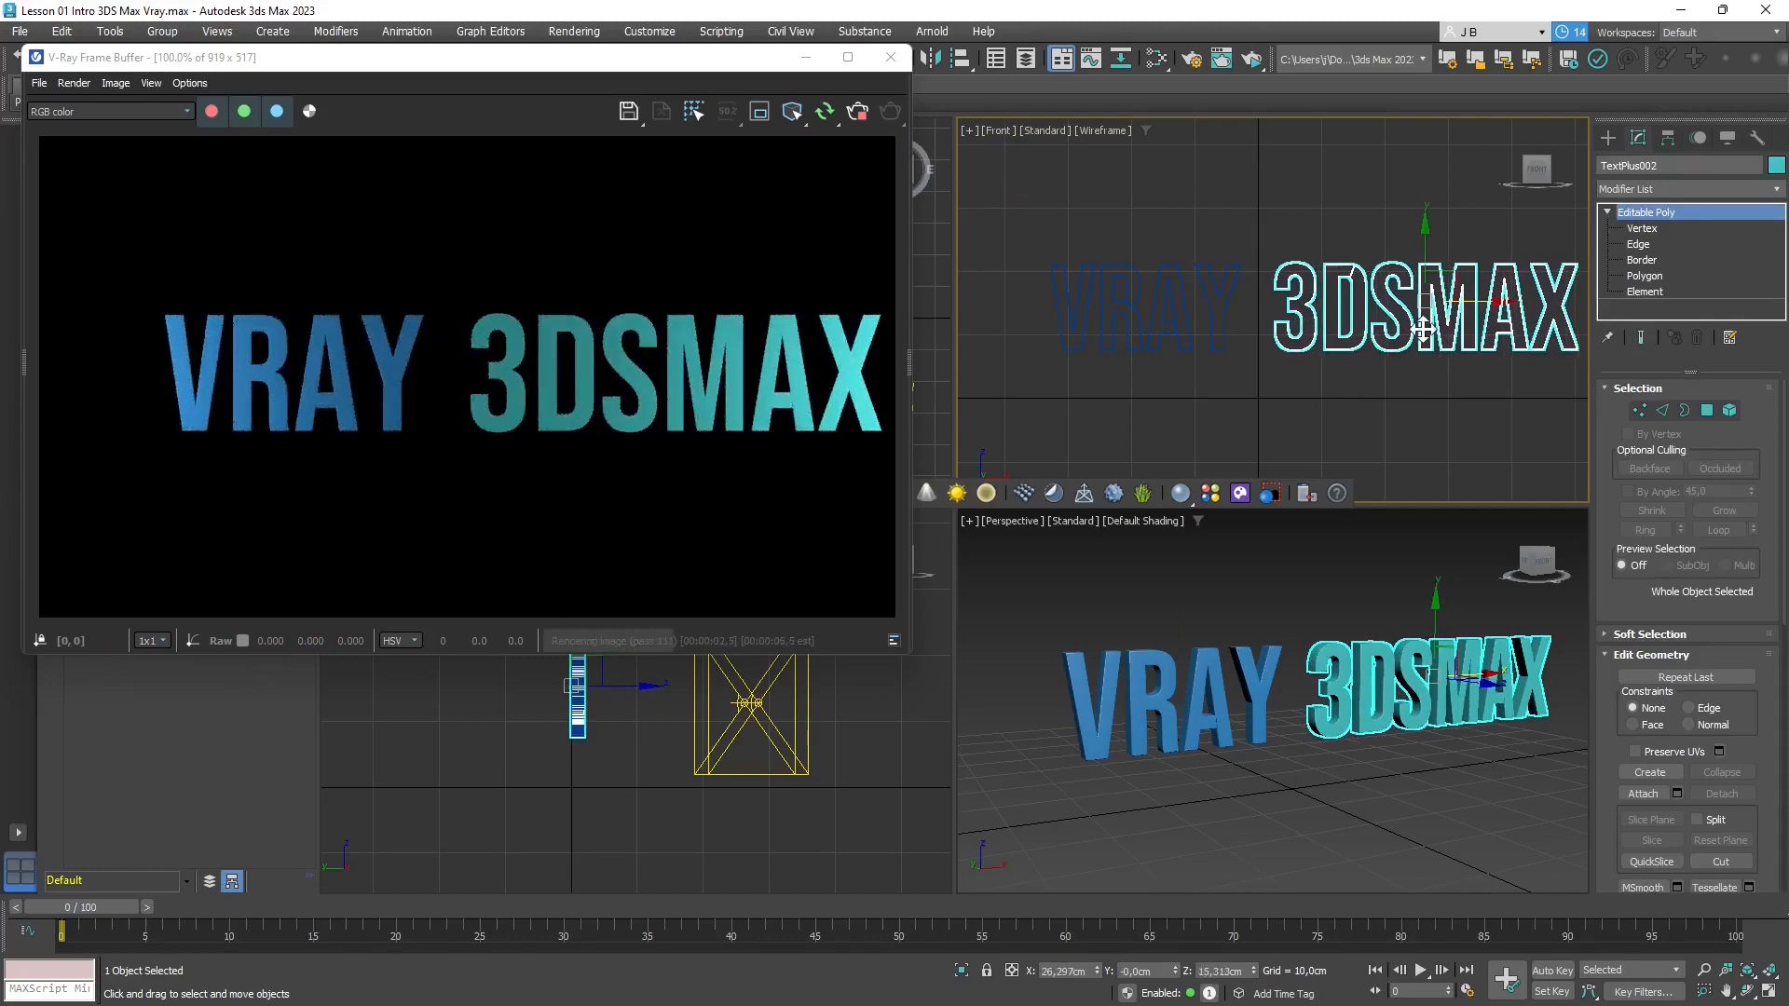
pyautogui.click(1343, 567)
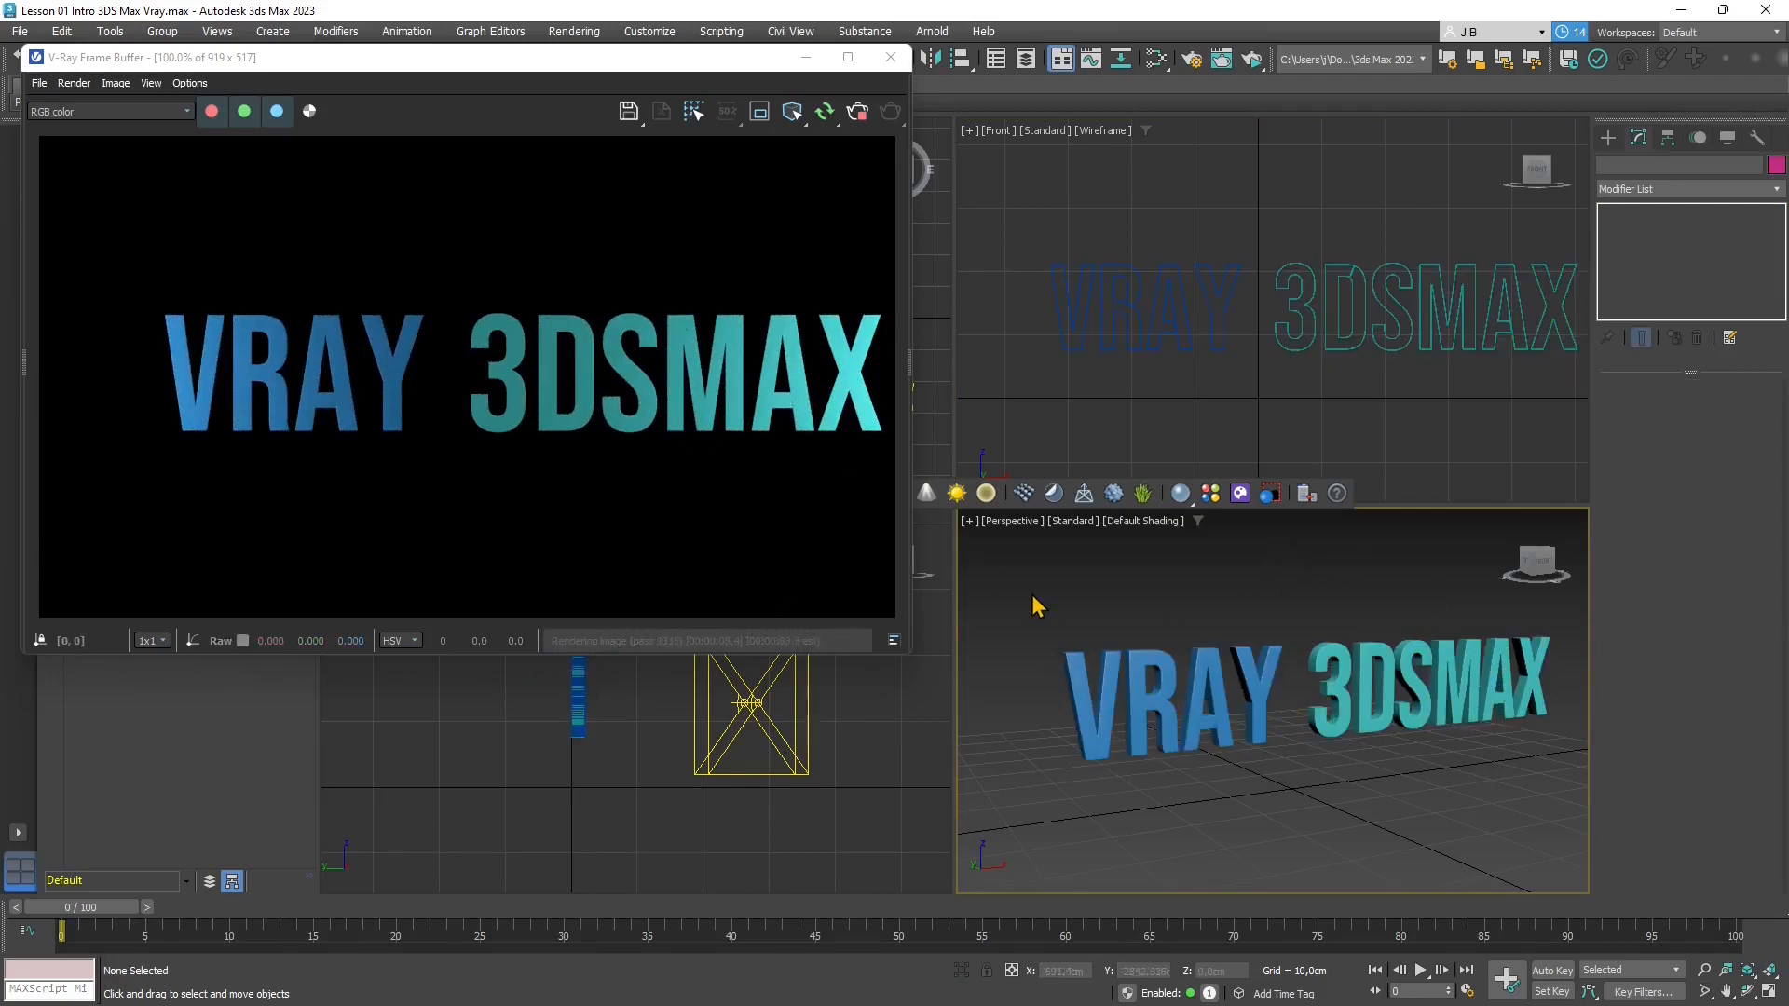
pyautogui.click(824, 114)
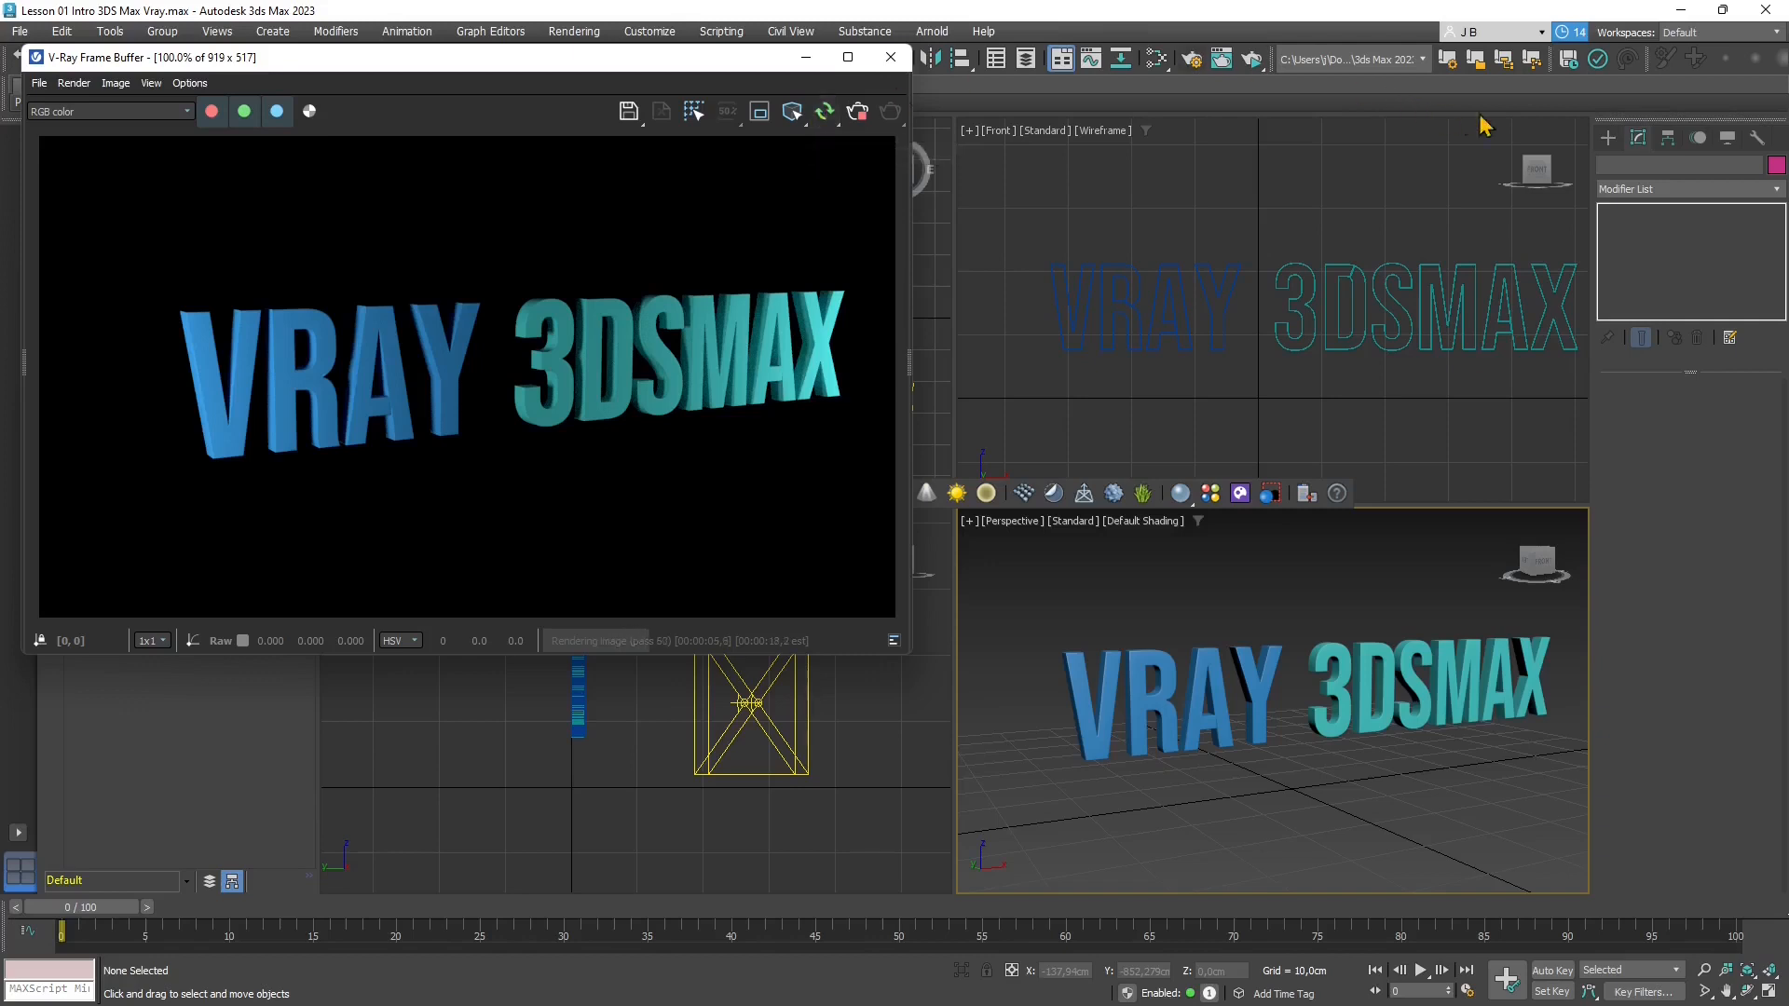
# Create a standard primitive sphere of about 644.7 cm radius in the Front view, enclosing both texts and lights
pyautogui.click(1609, 139)
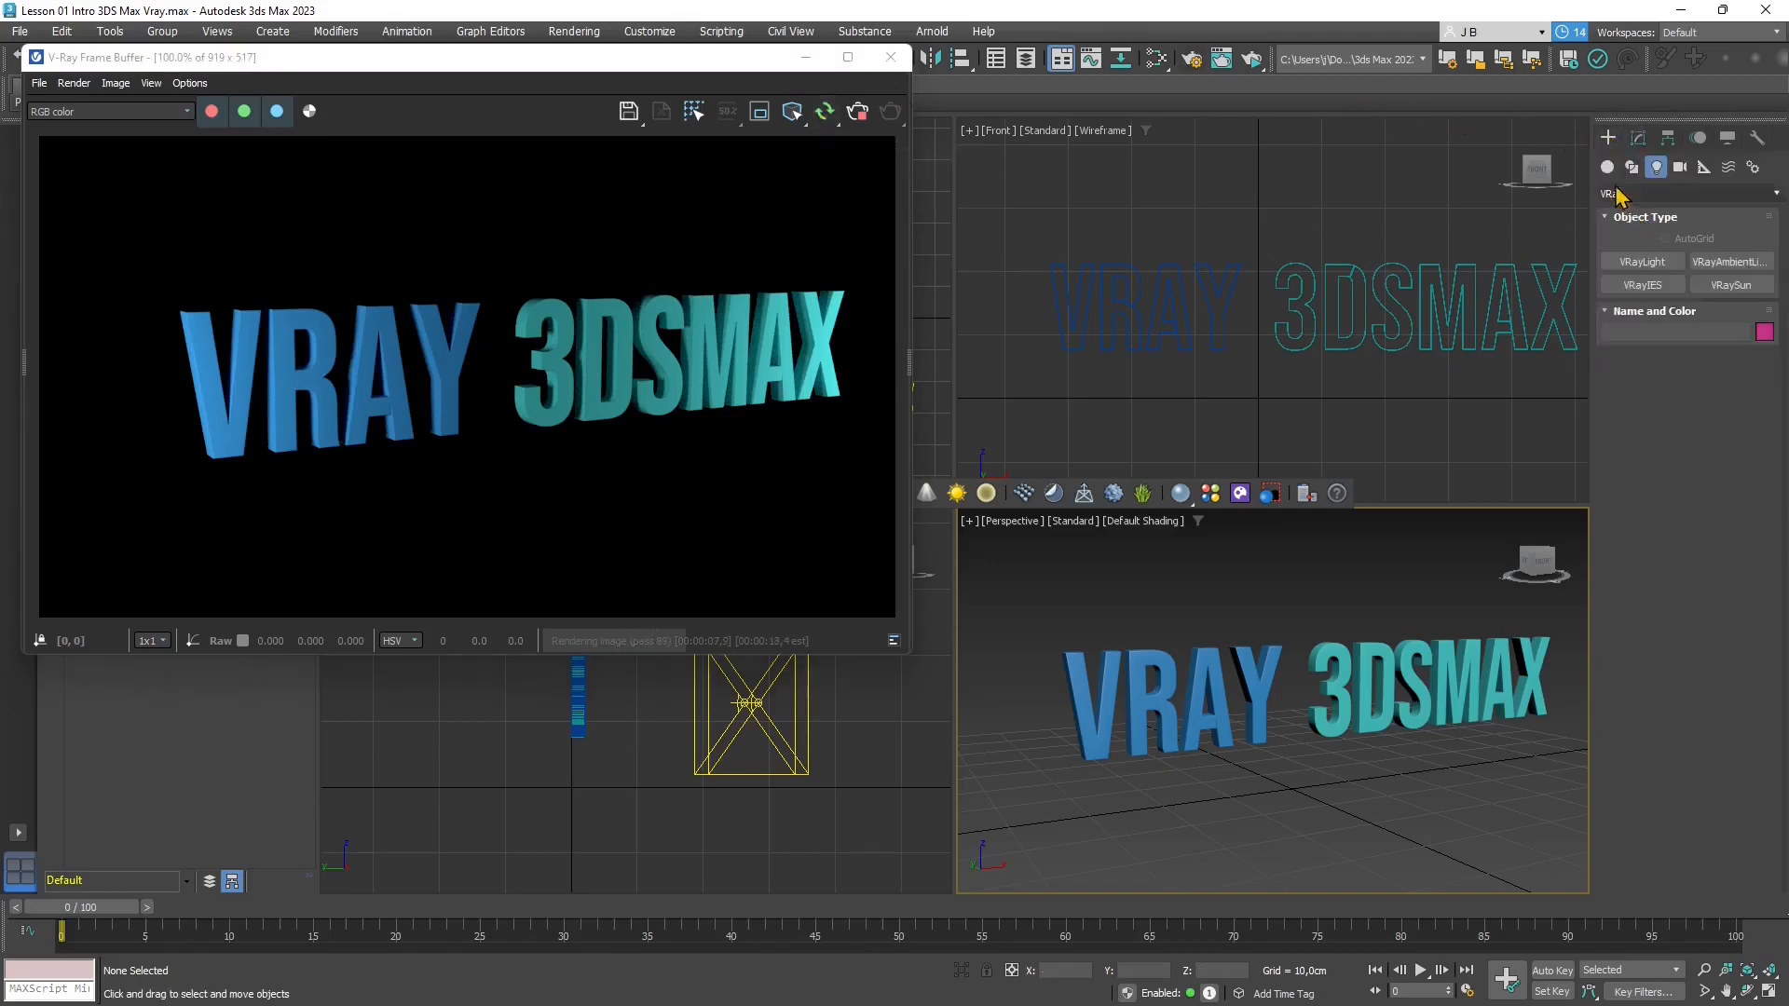
pyautogui.click(1607, 167)
pyautogui.click(1626, 194)
pyautogui.click(1630, 209)
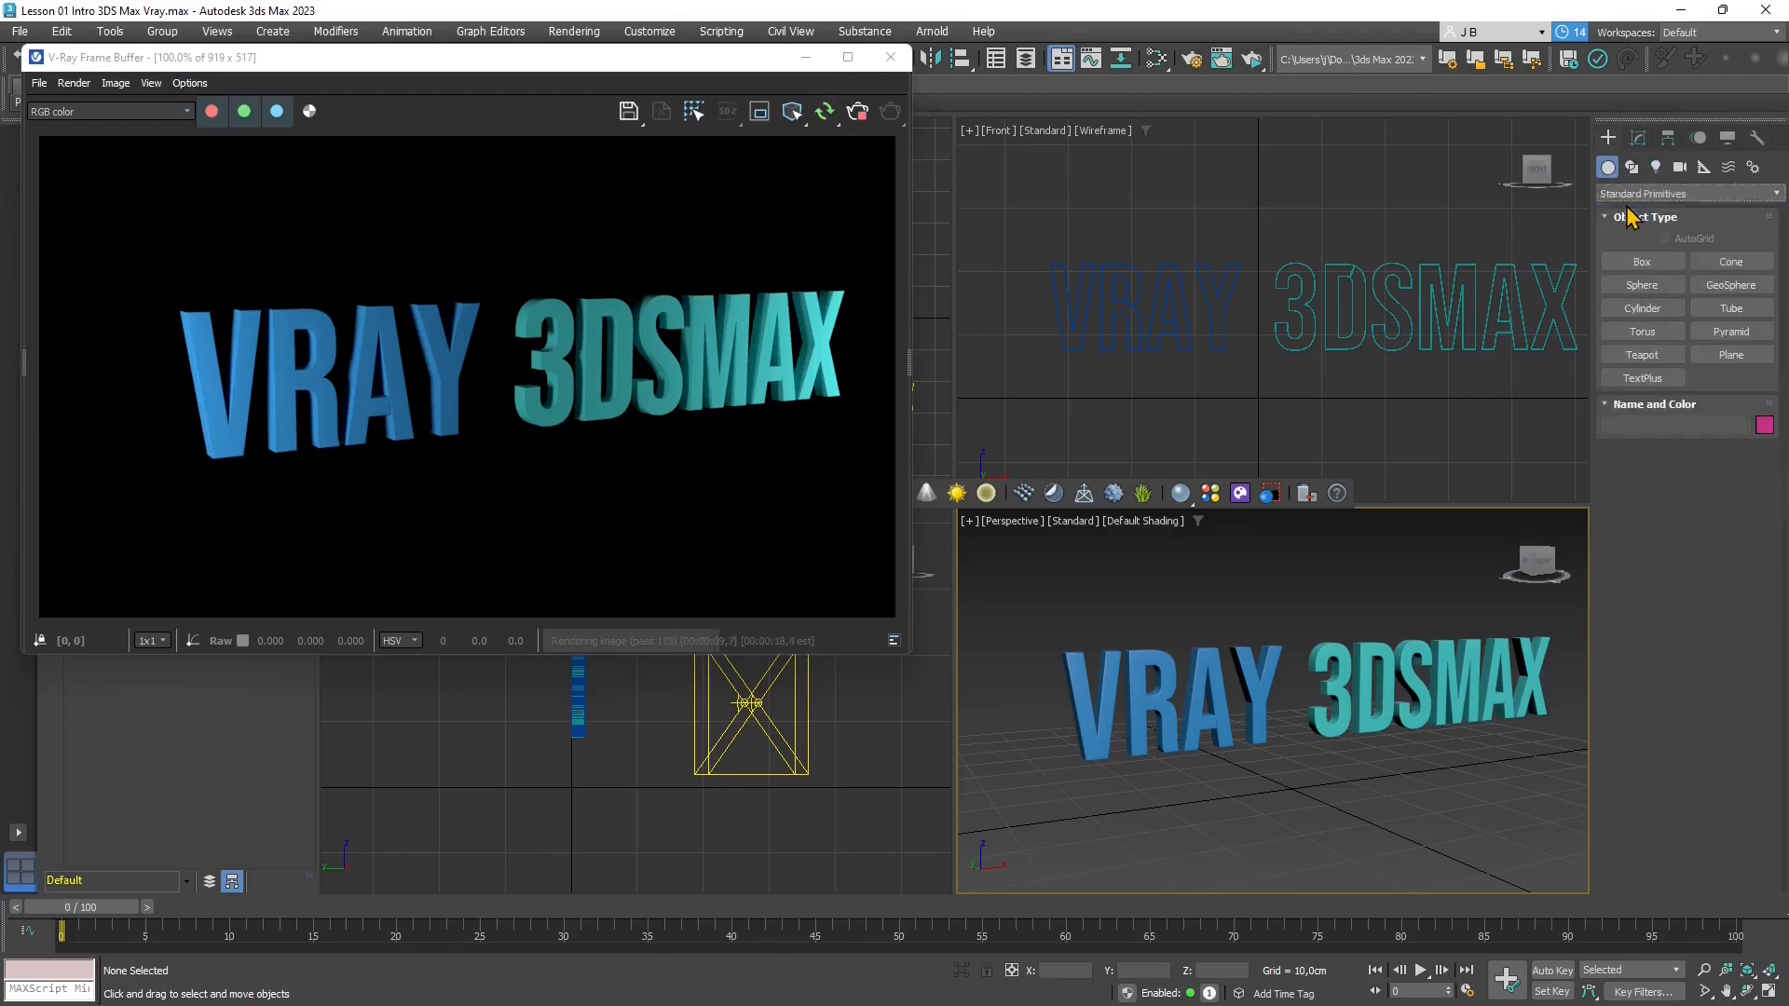
pyautogui.click(1642, 284)
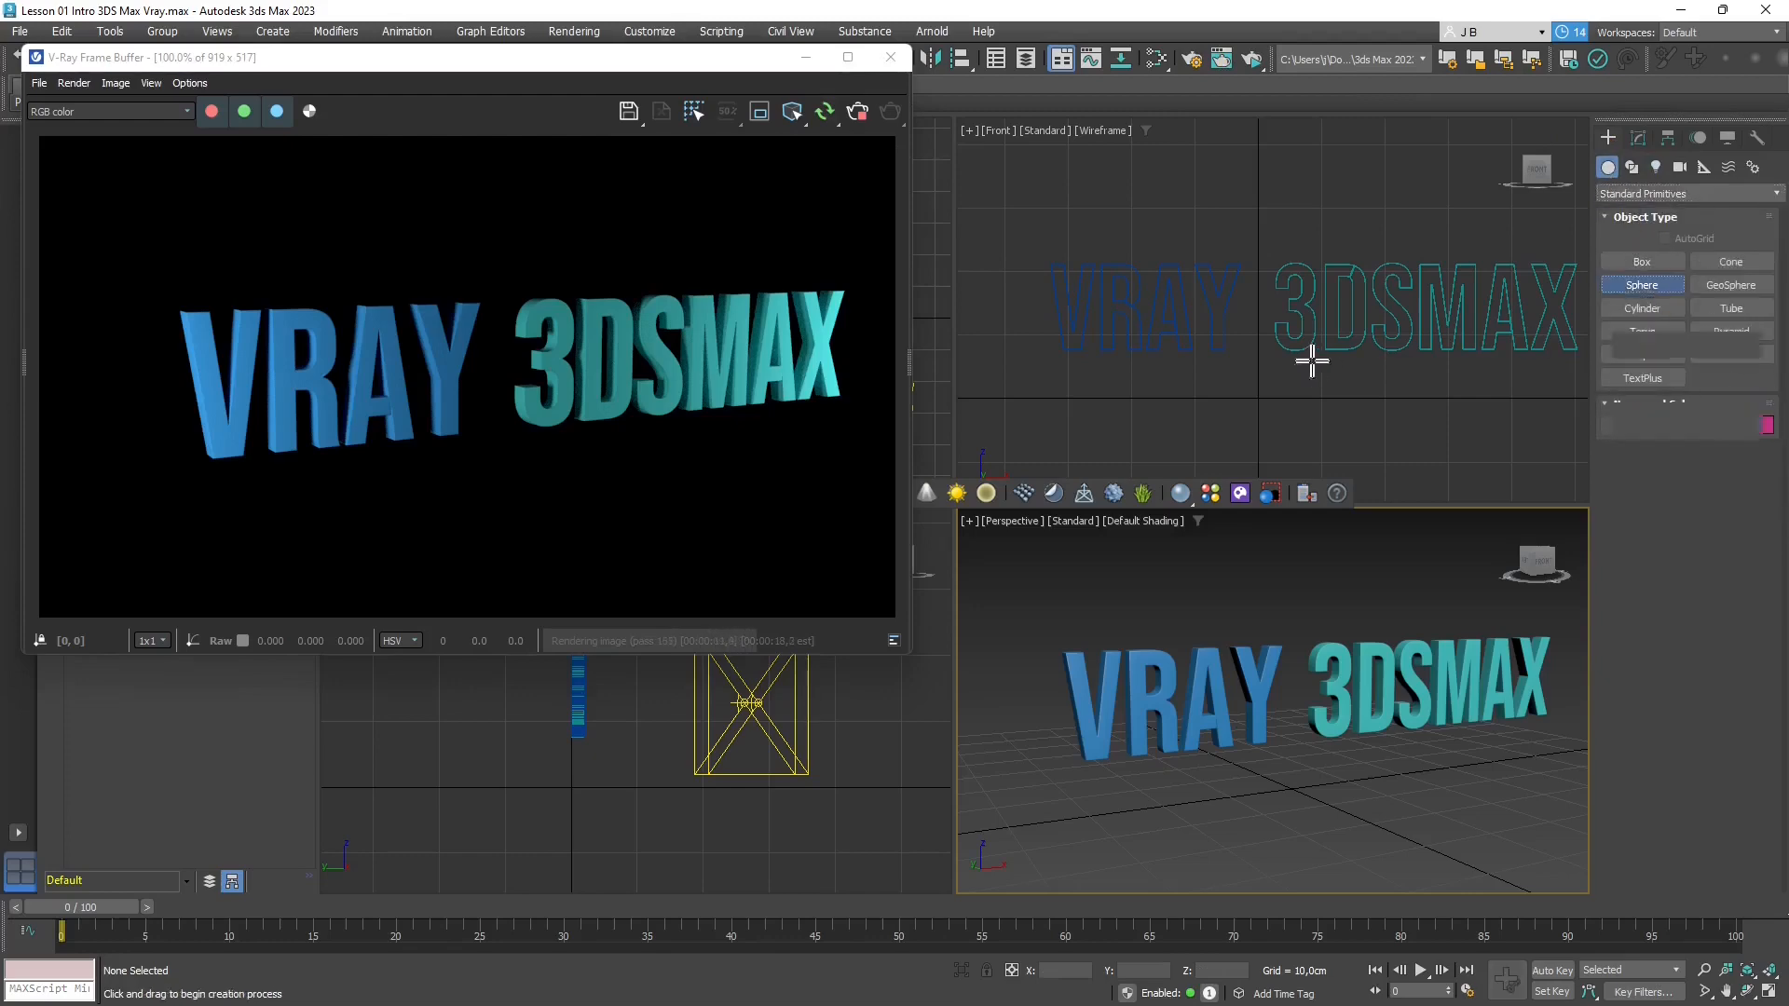
pyautogui.moveTo(1254, 396); pyautogui.dragTo(1478, 727)
pyautogui.scroll(-10, 1439, 261)
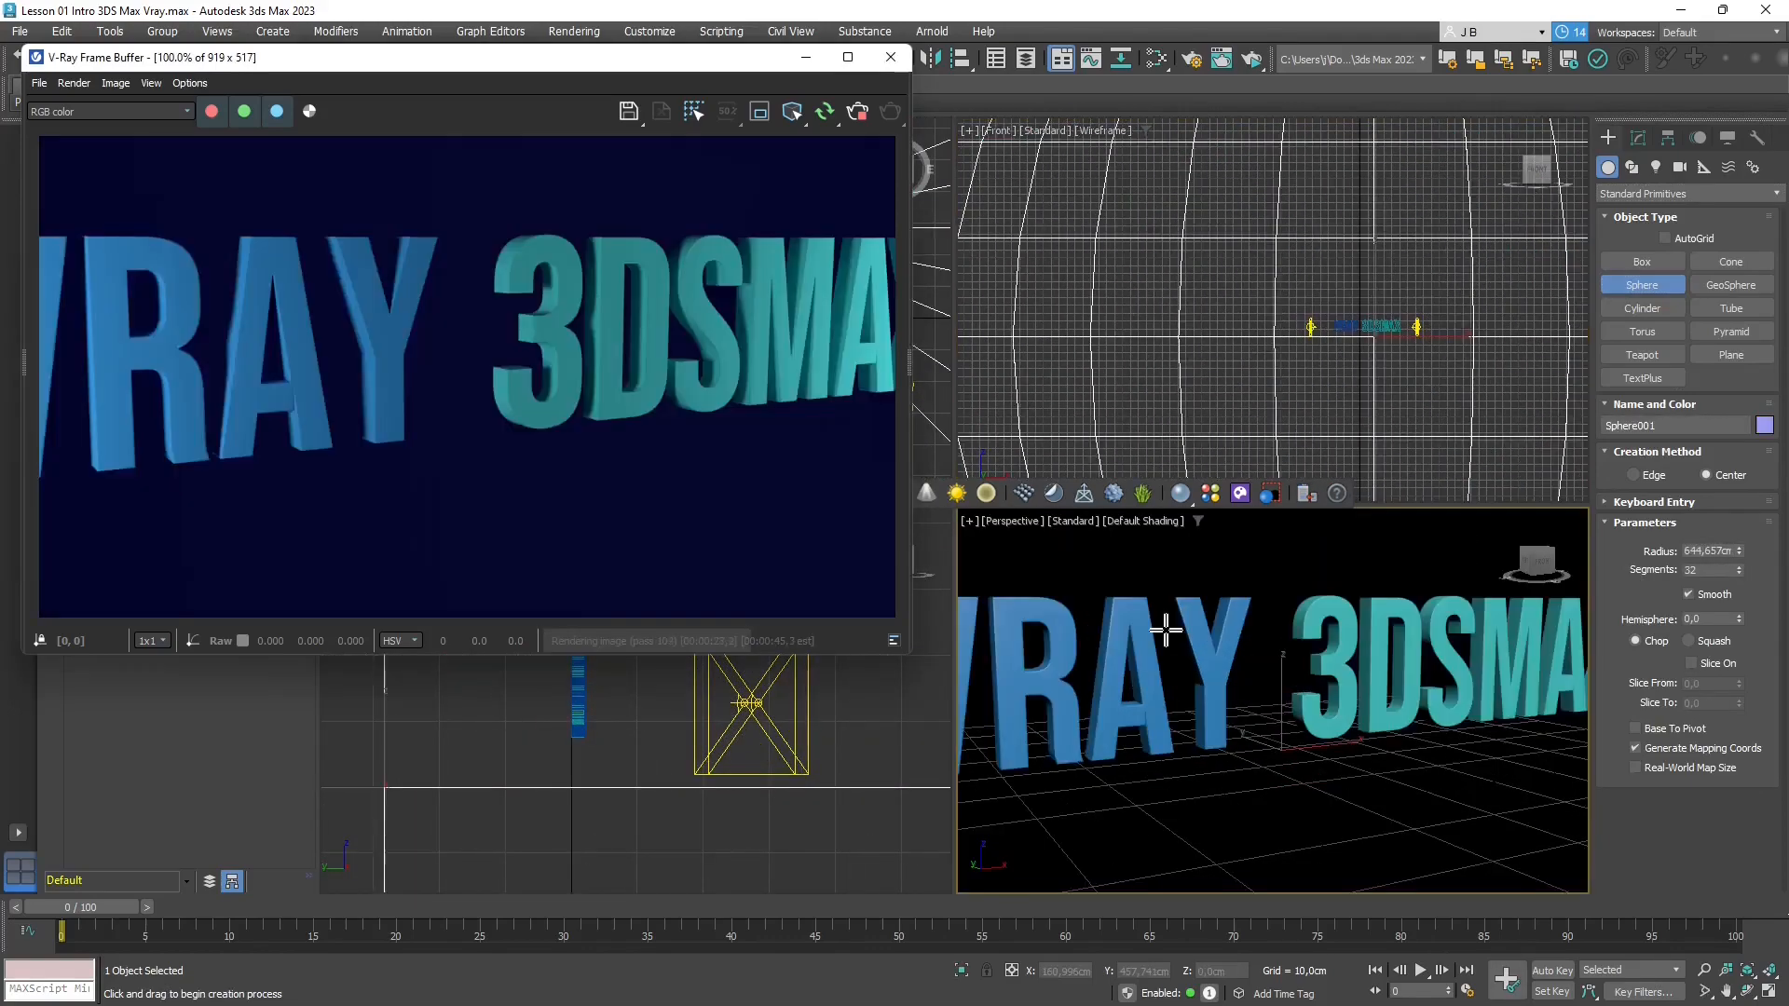
# Frame the complete VRAY and 3DSMAX texts in the Perspective view for the interactive render
pyautogui.click(1706, 971)
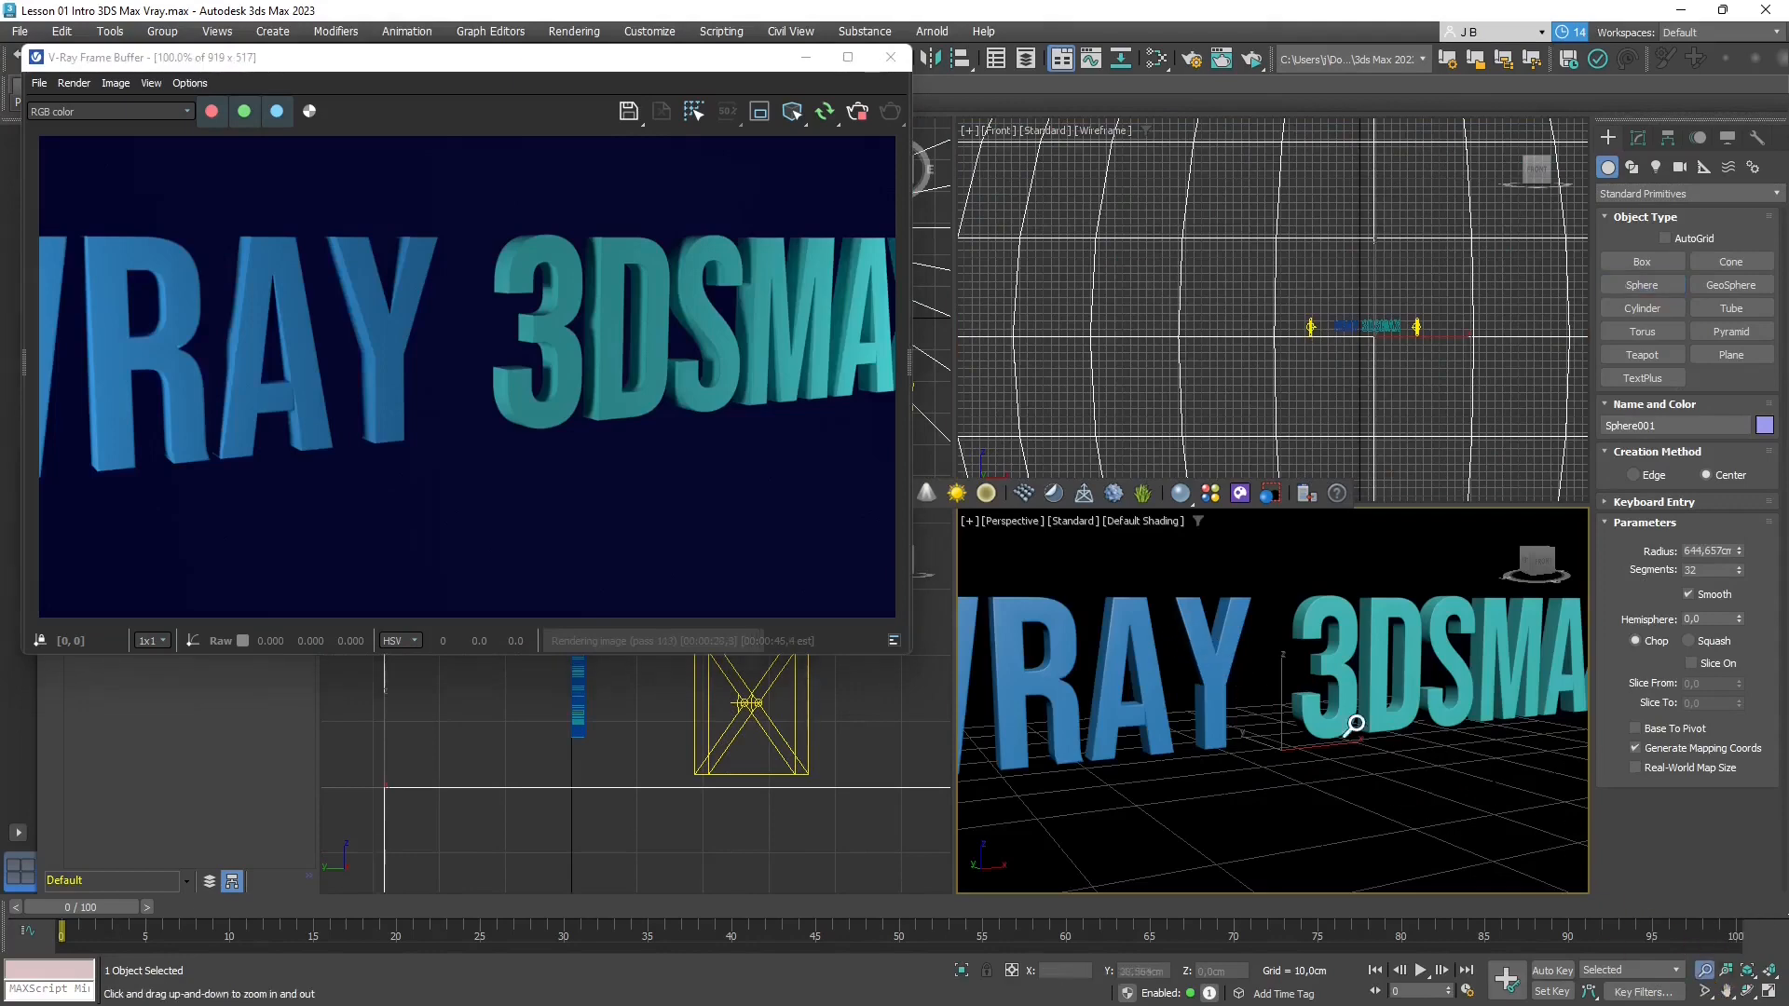
pyautogui.moveTo(1332, 669); pyautogui.dragTo(1330, 716)
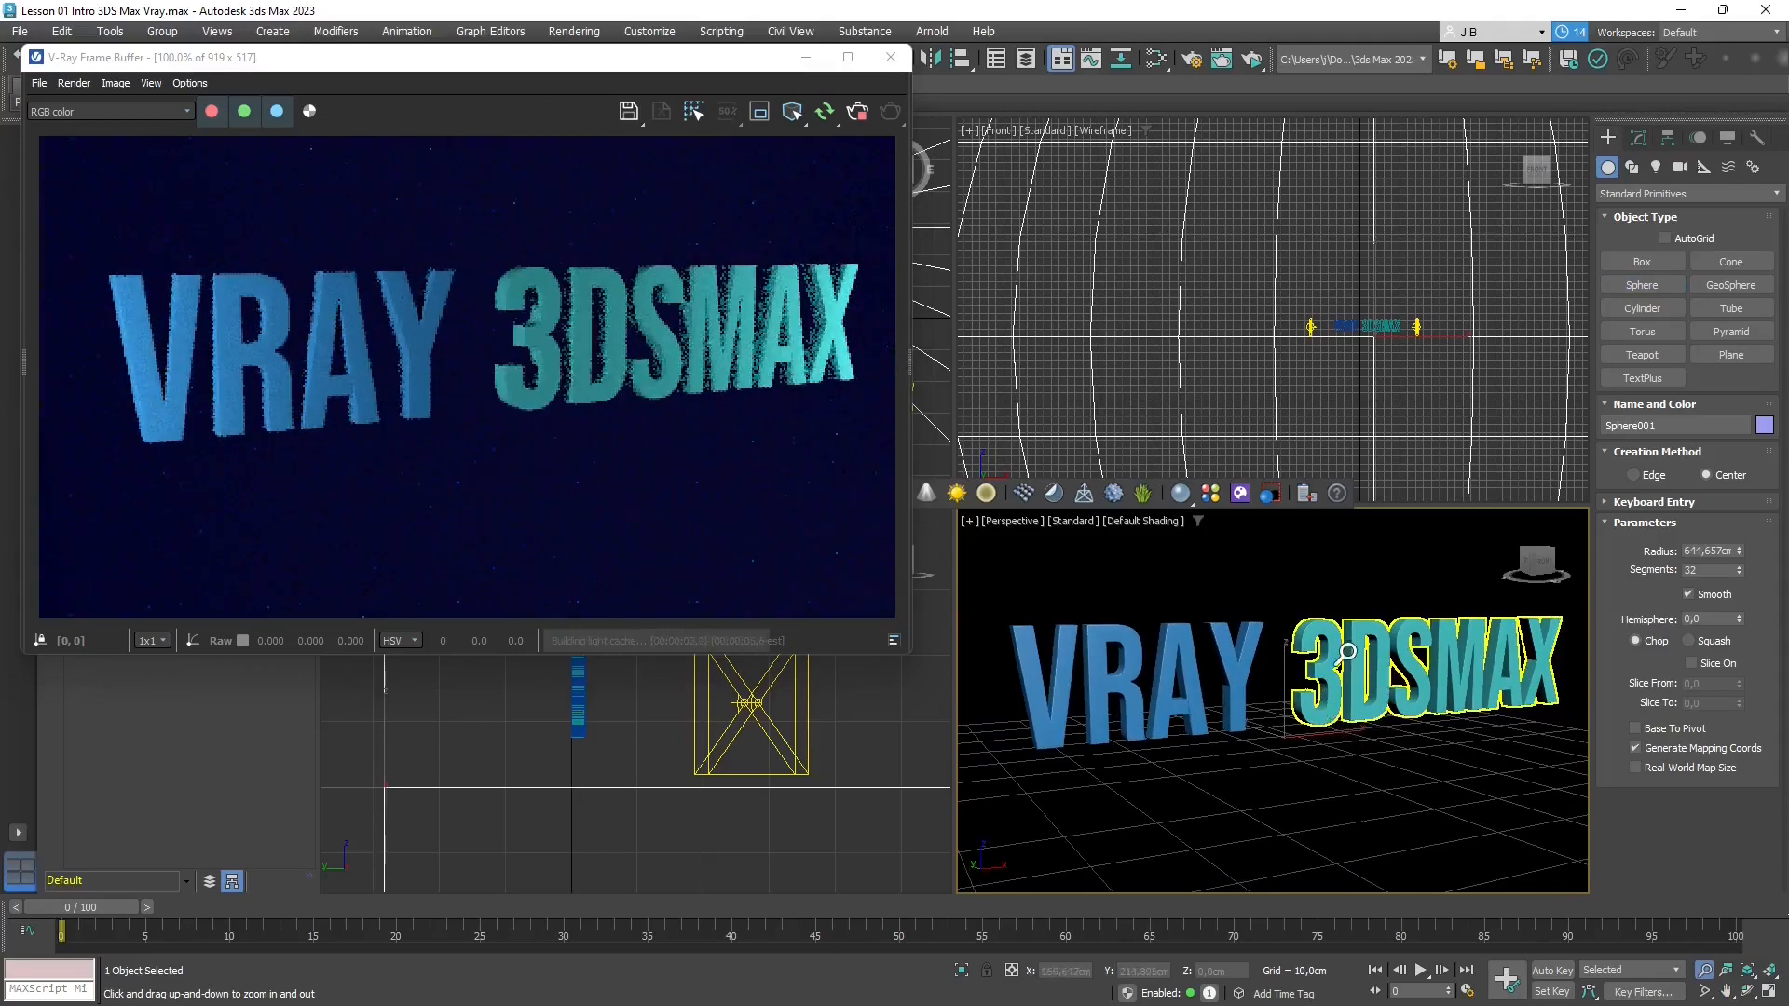
pyautogui.moveTo(1346, 652); pyautogui.dragTo(1339, 665)
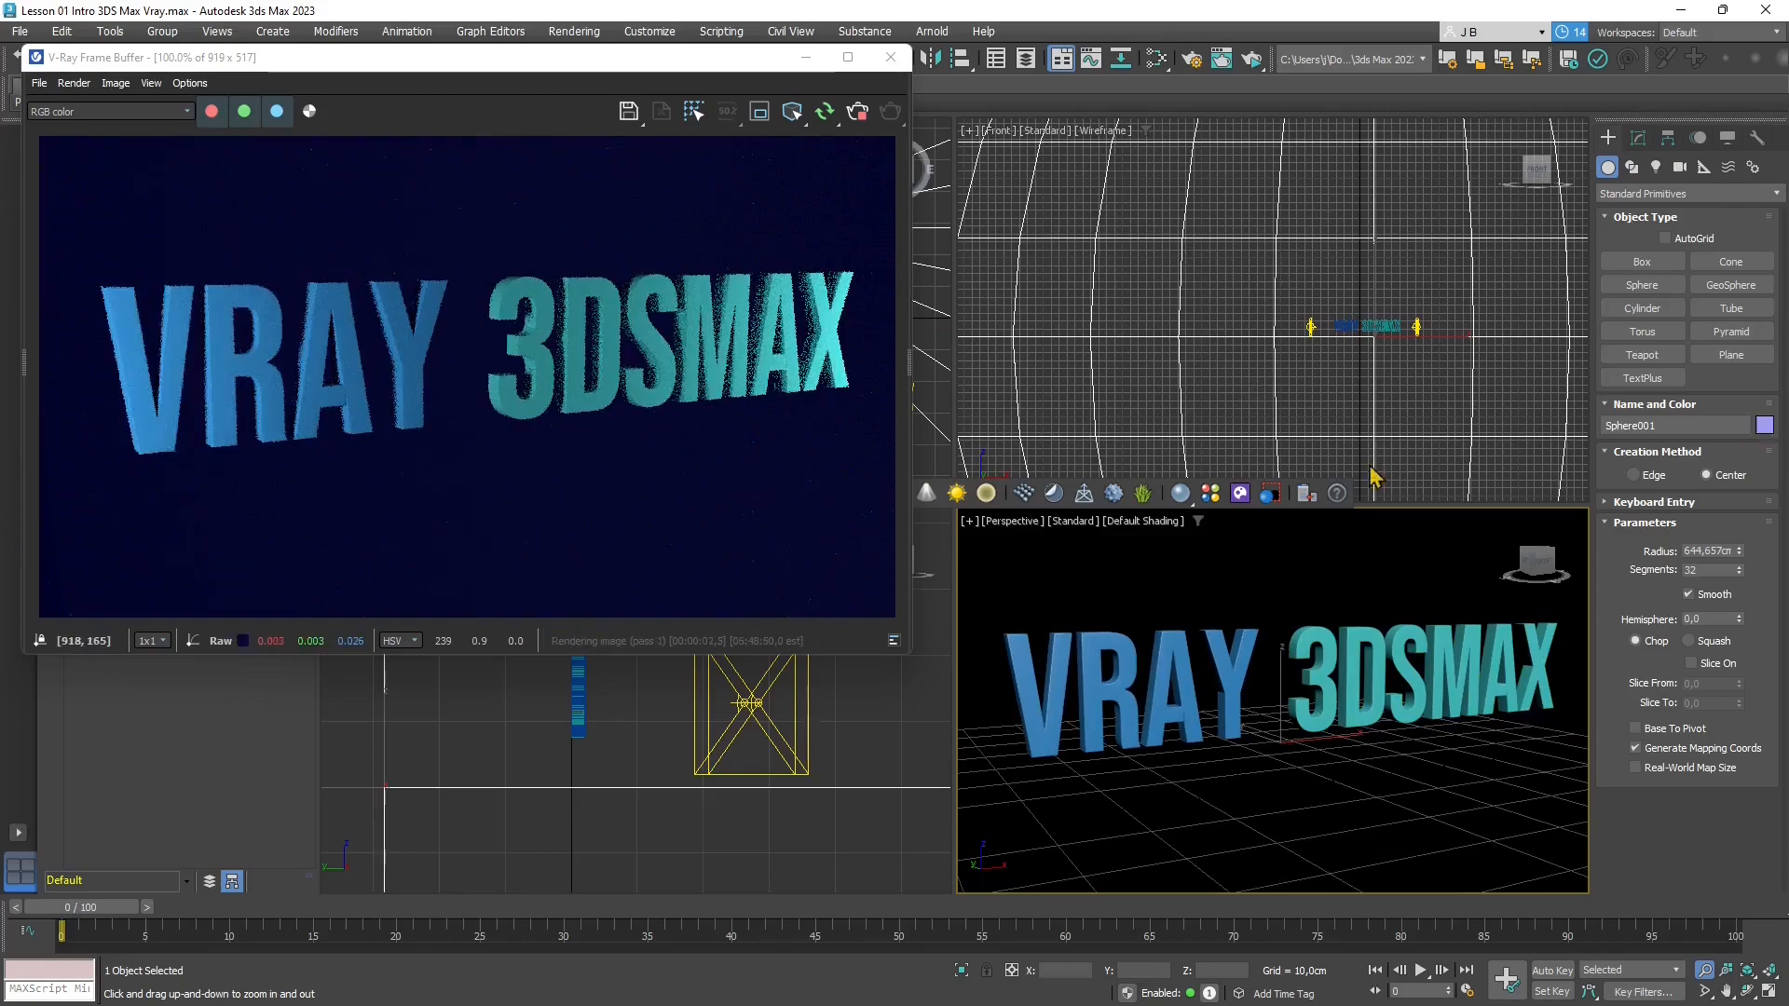
# Try teal as the enclosing sphere's object color
pyautogui.click(906, 481)
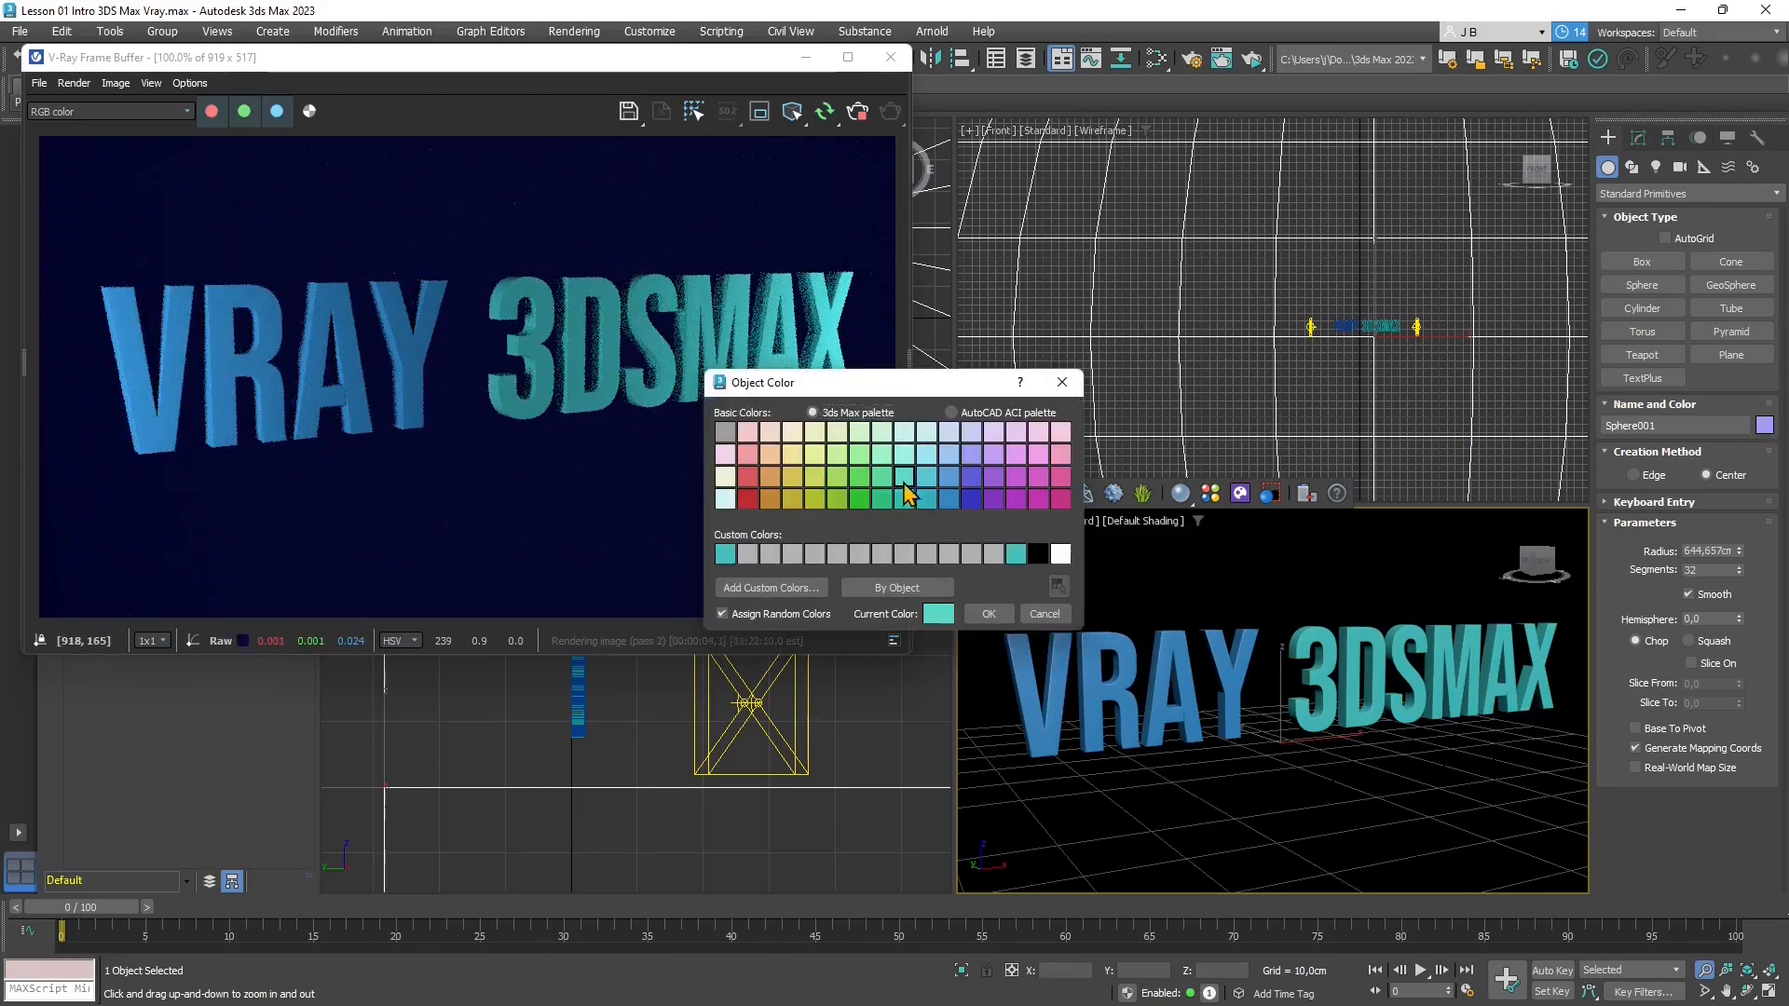
pyautogui.click(989, 613)
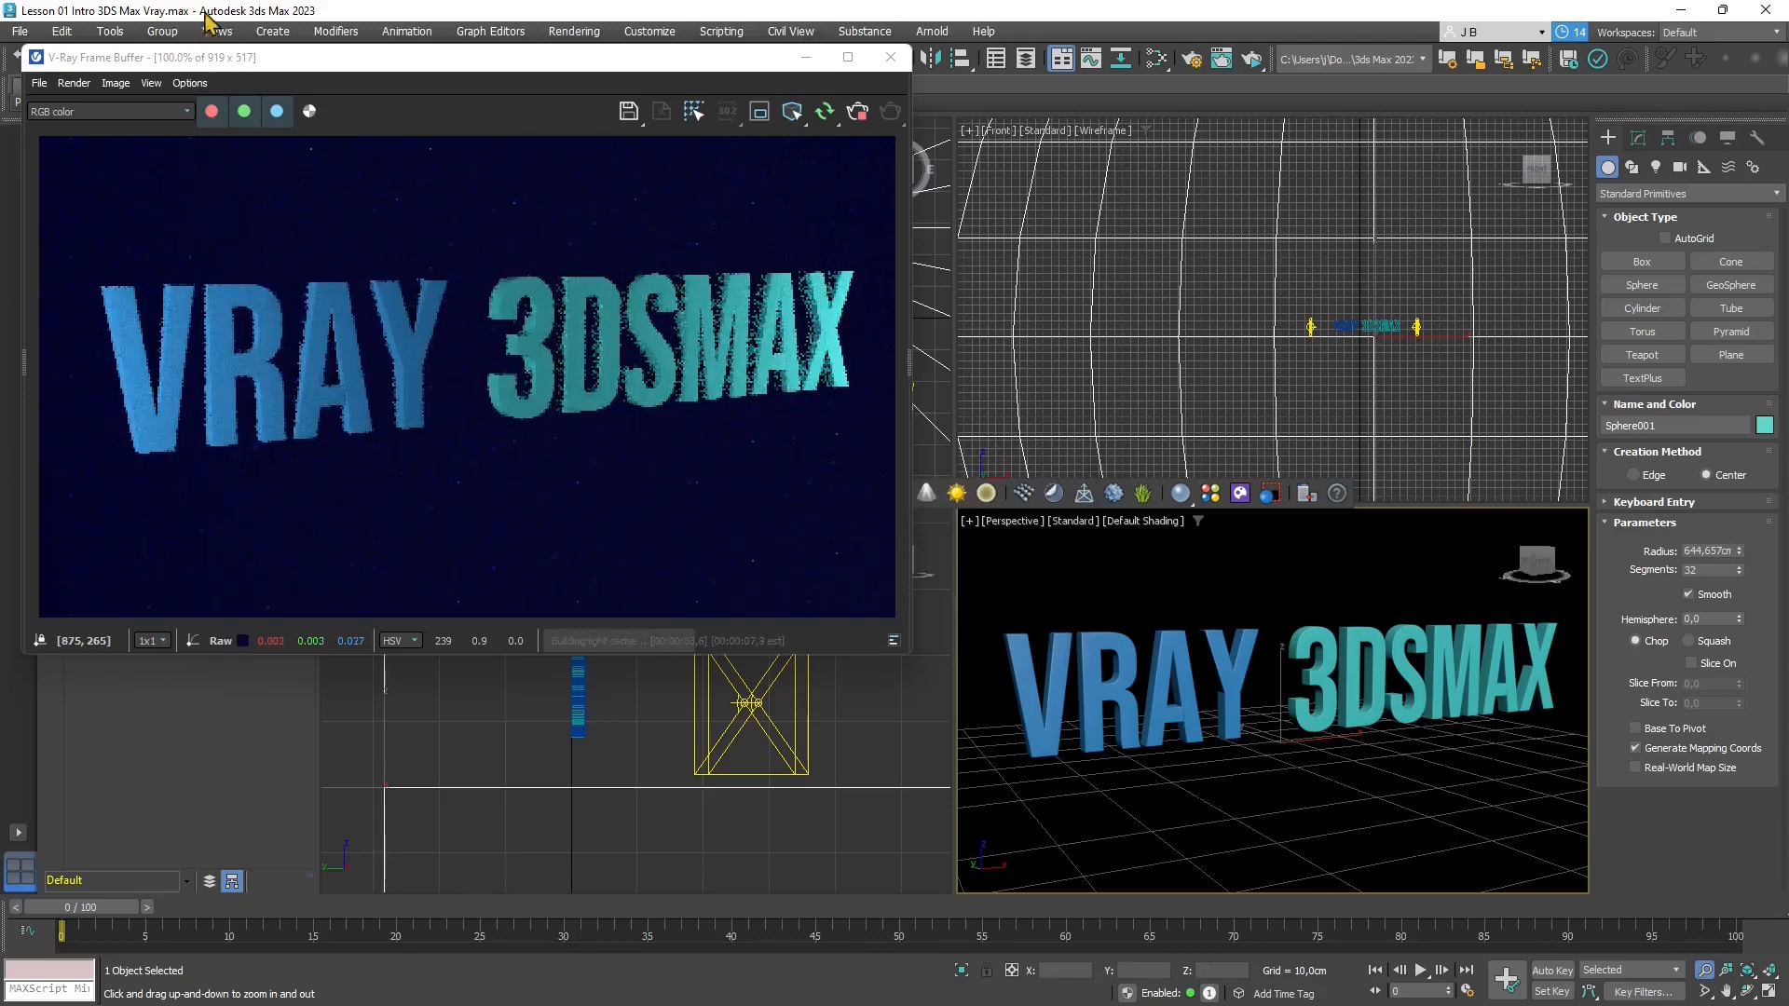
pyautogui.press('Escape')
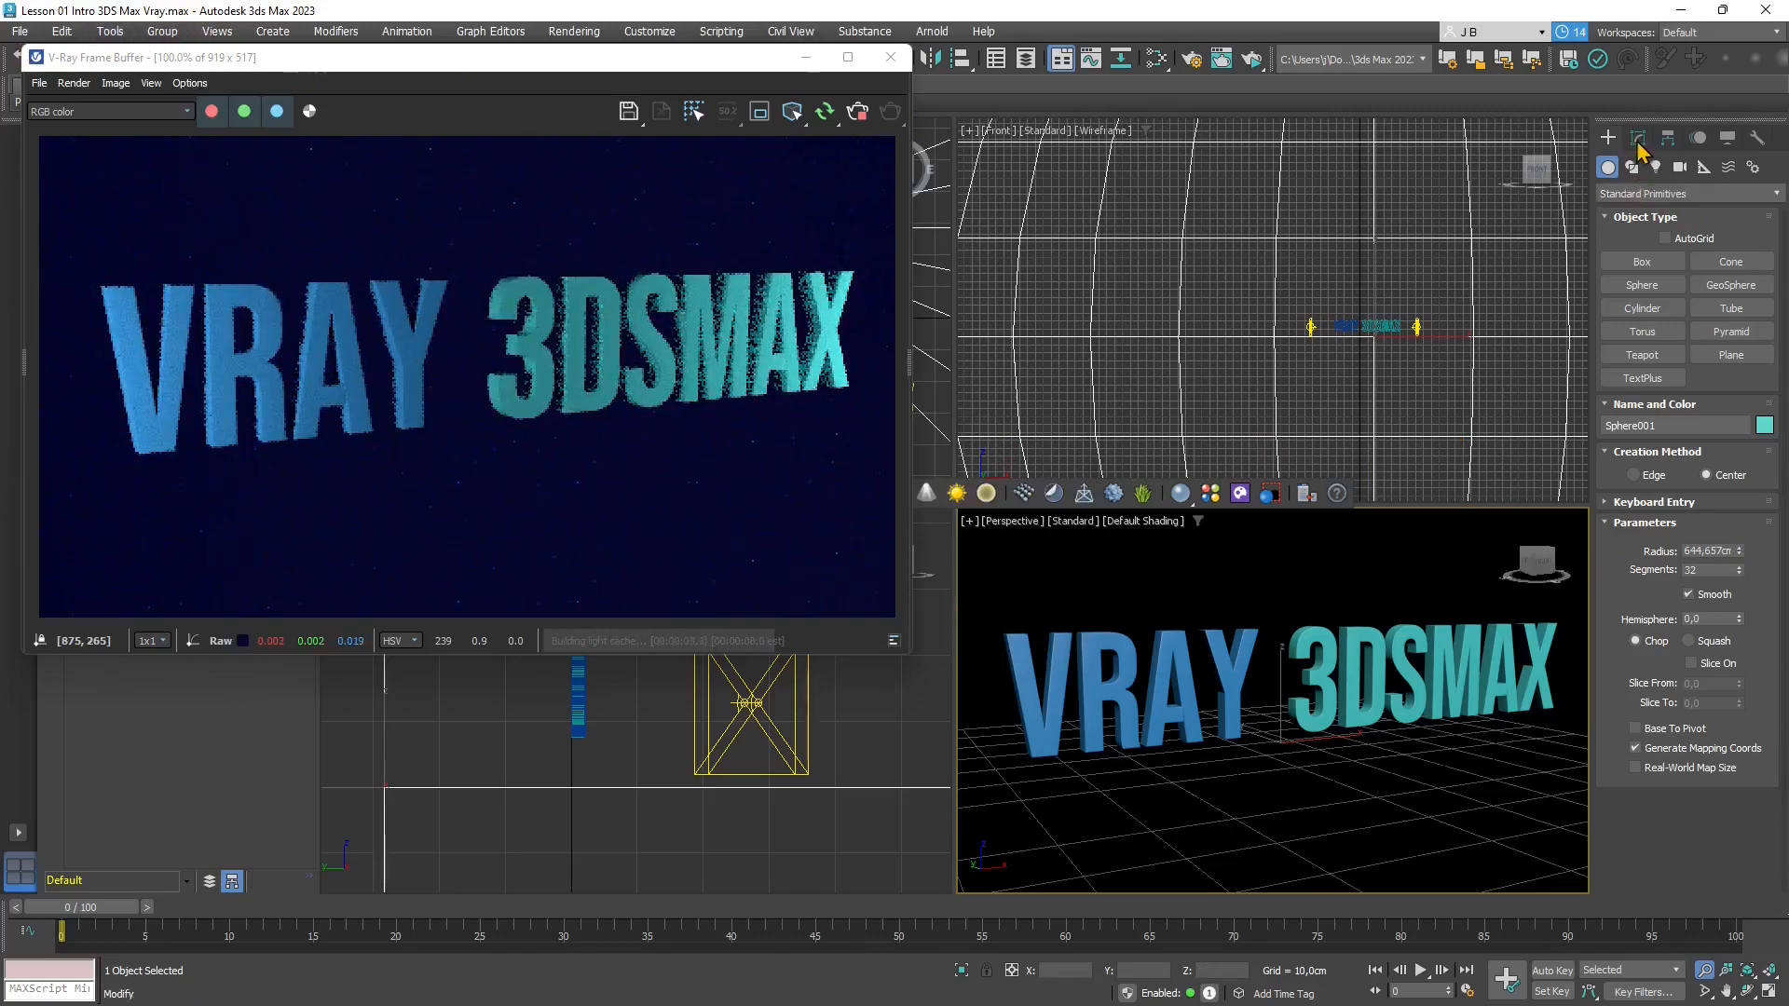
# Set the enclosing sphere's object color to medium blue from the 3ds Max palette
pyautogui.click(1638, 138)
pyautogui.click(1776, 166)
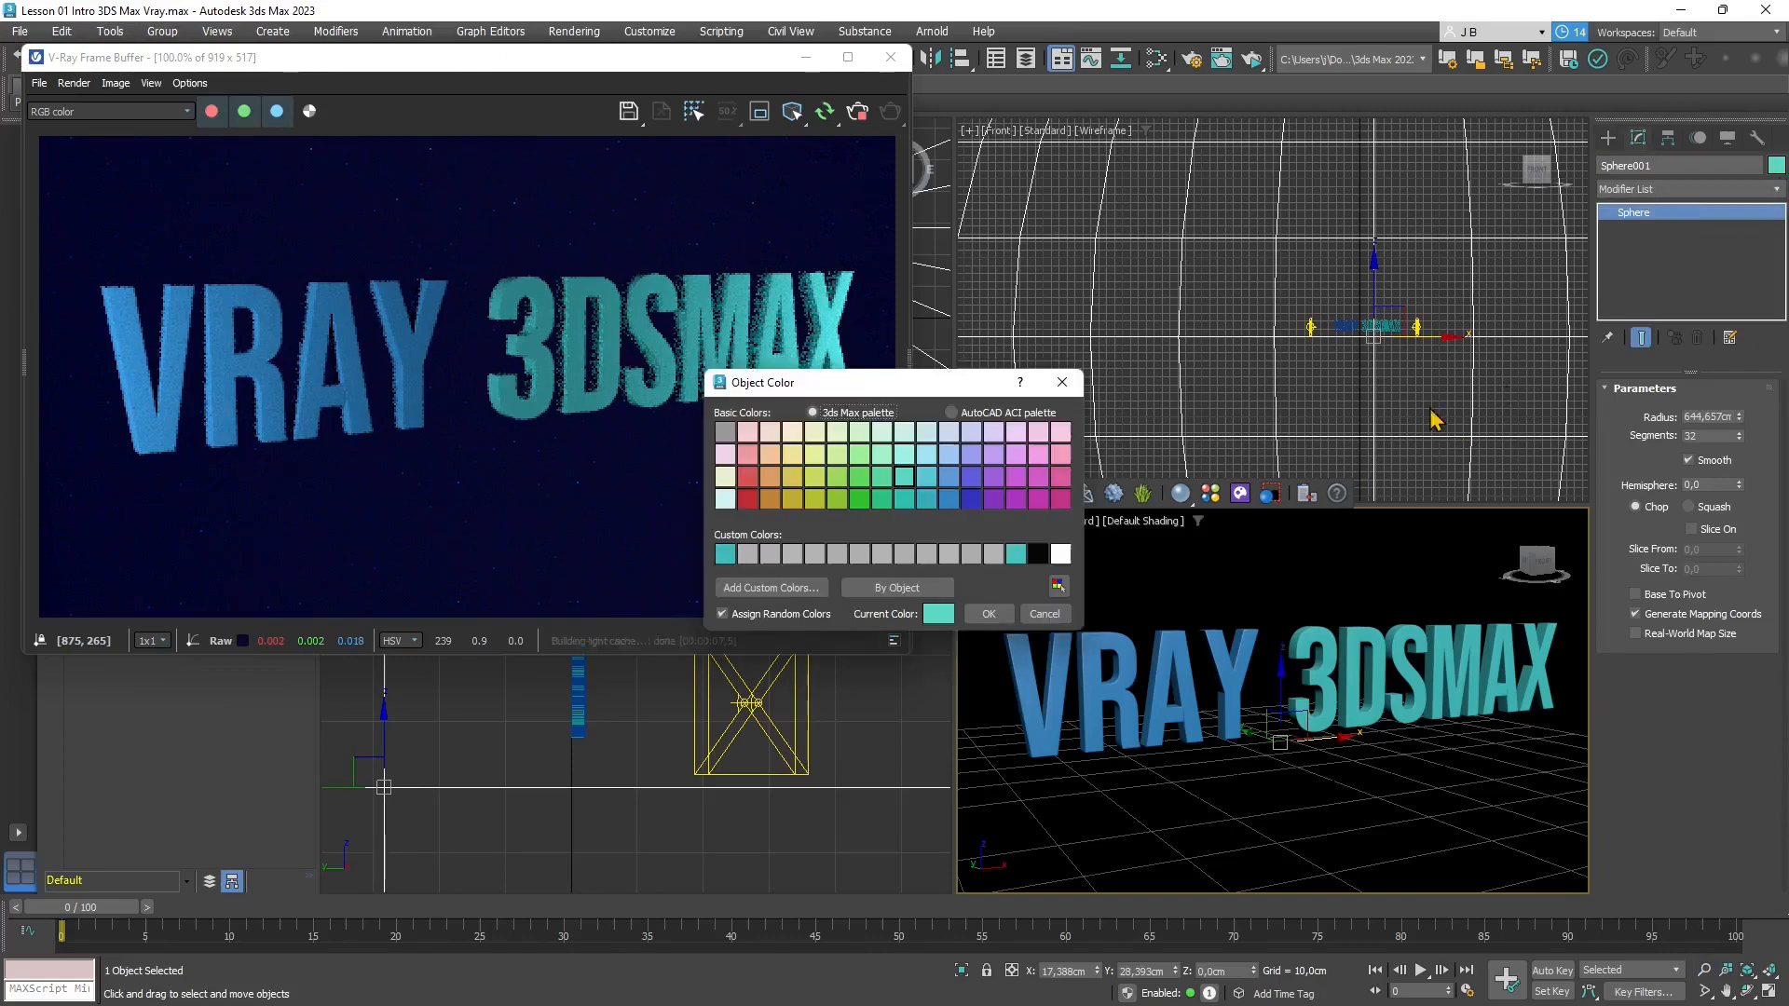
pyautogui.click(948, 502)
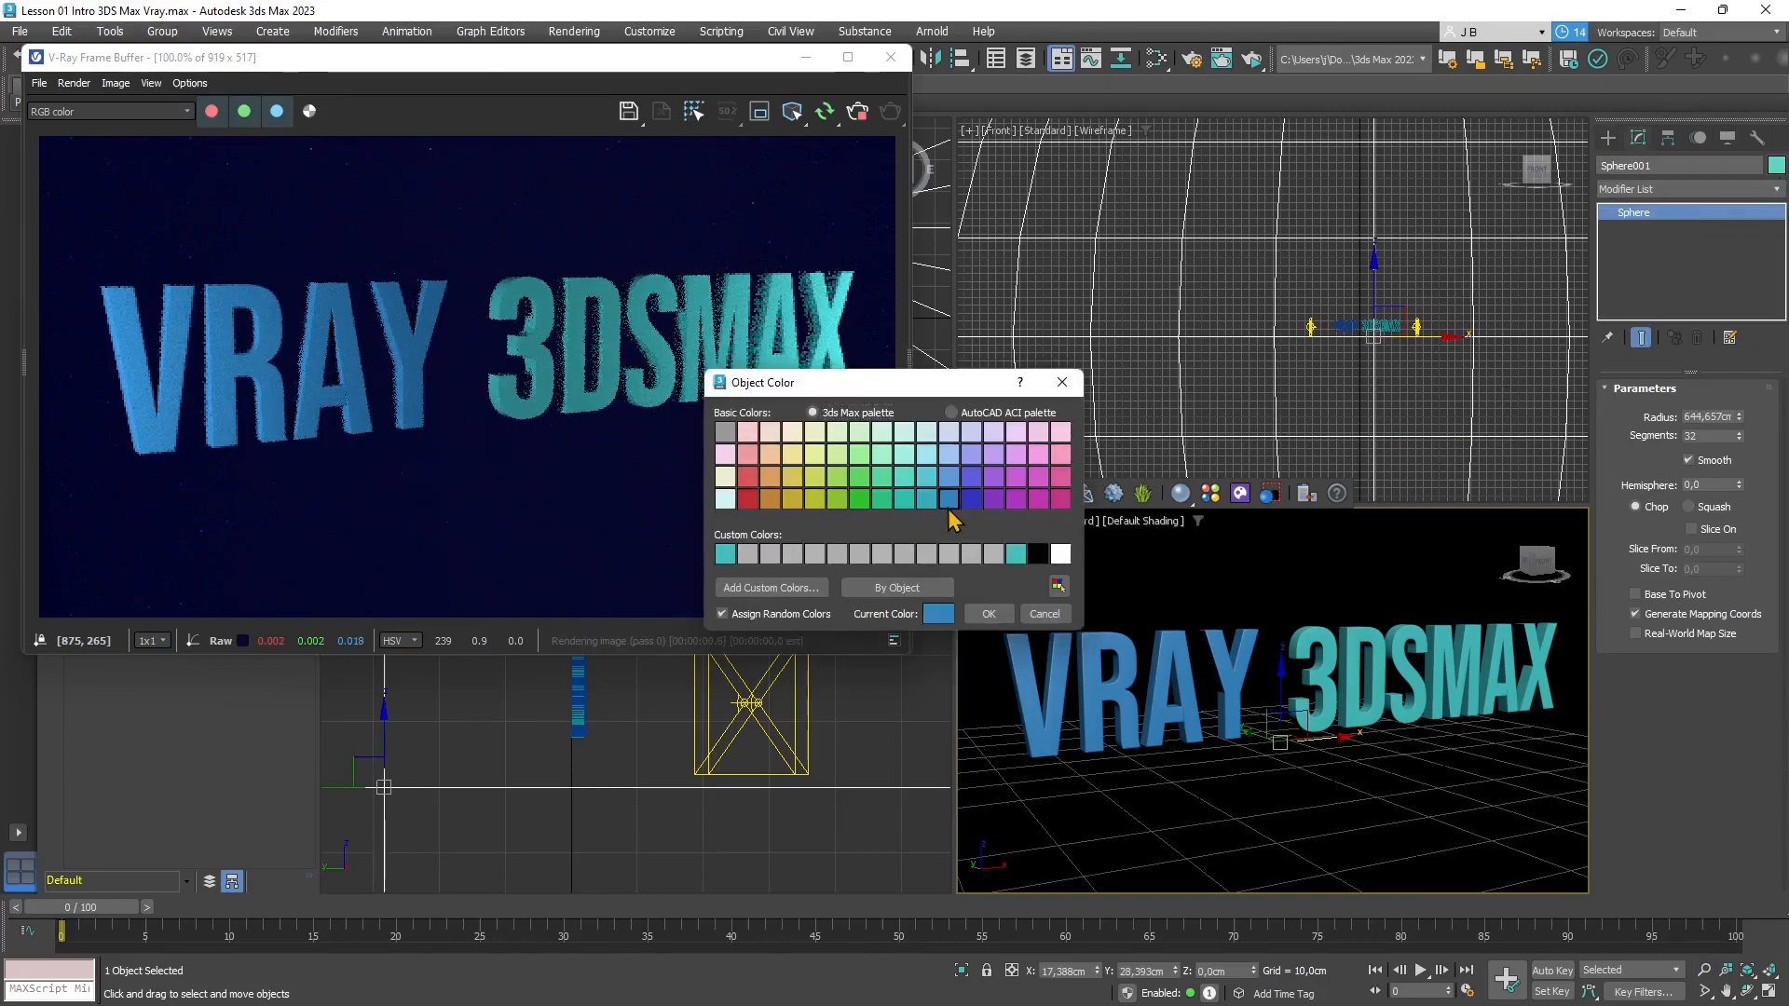
pyautogui.click(988, 614)
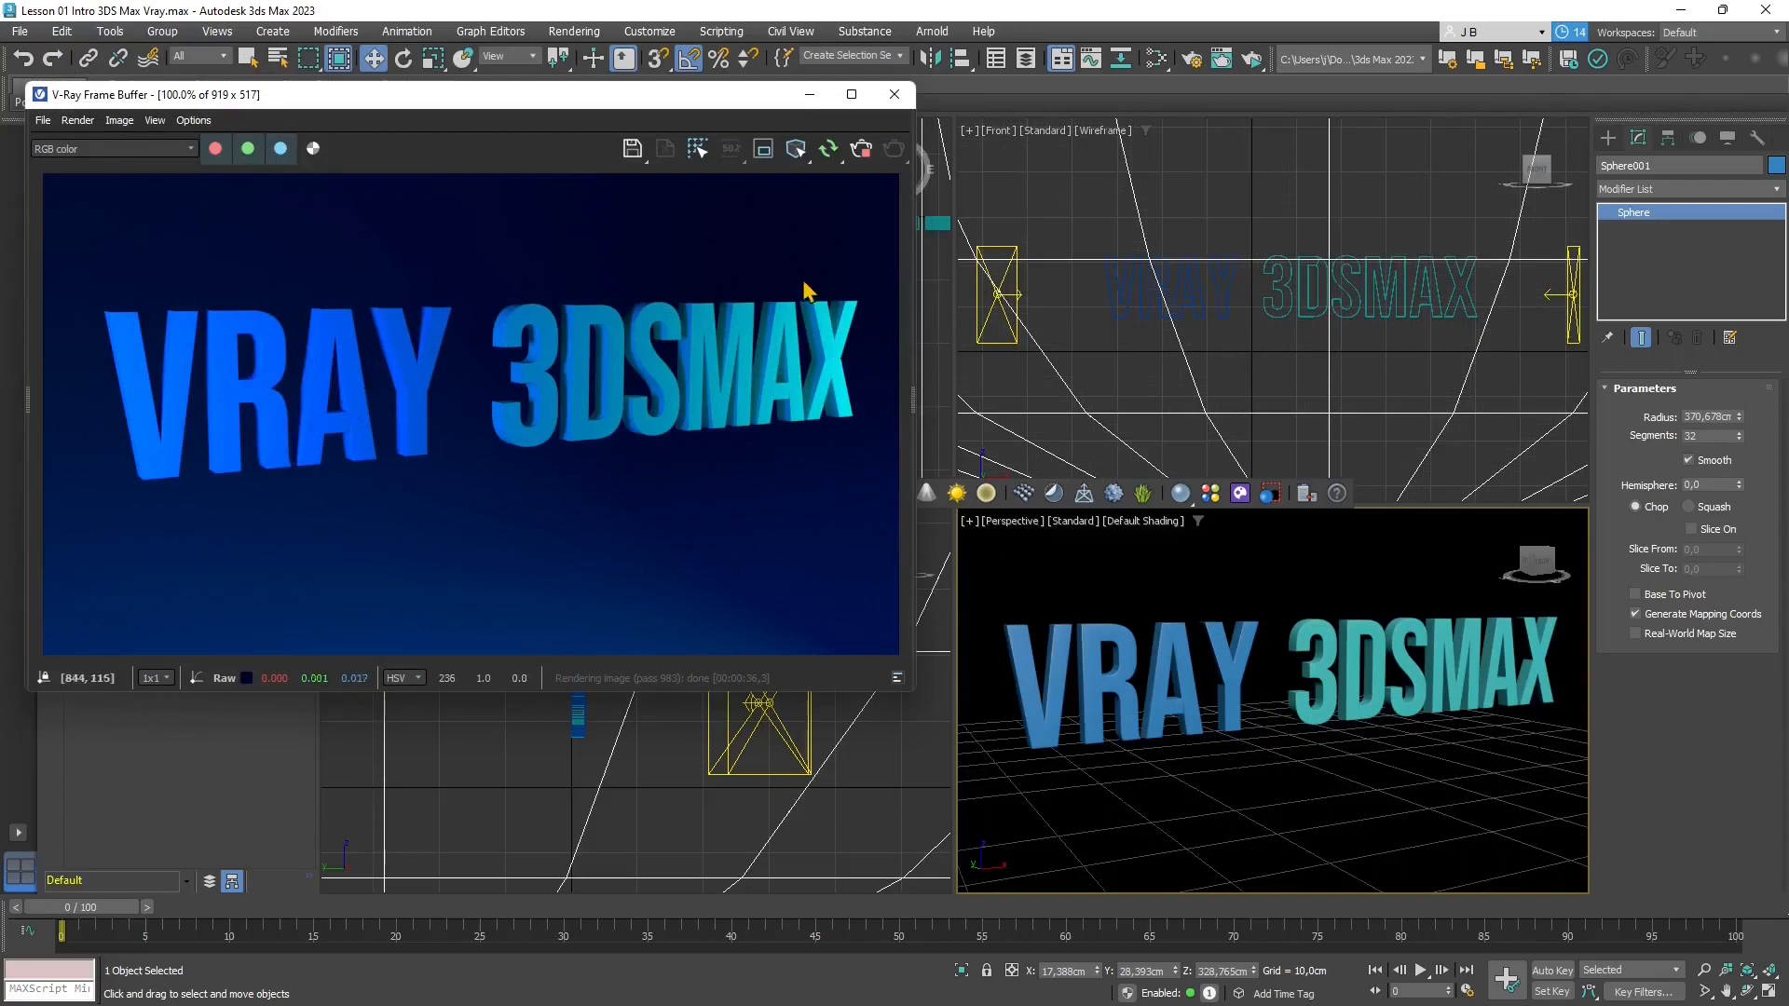
# Stop the interactive render and shift the frame buffer slightly toward the Perspective view
pyautogui.click(863, 150)
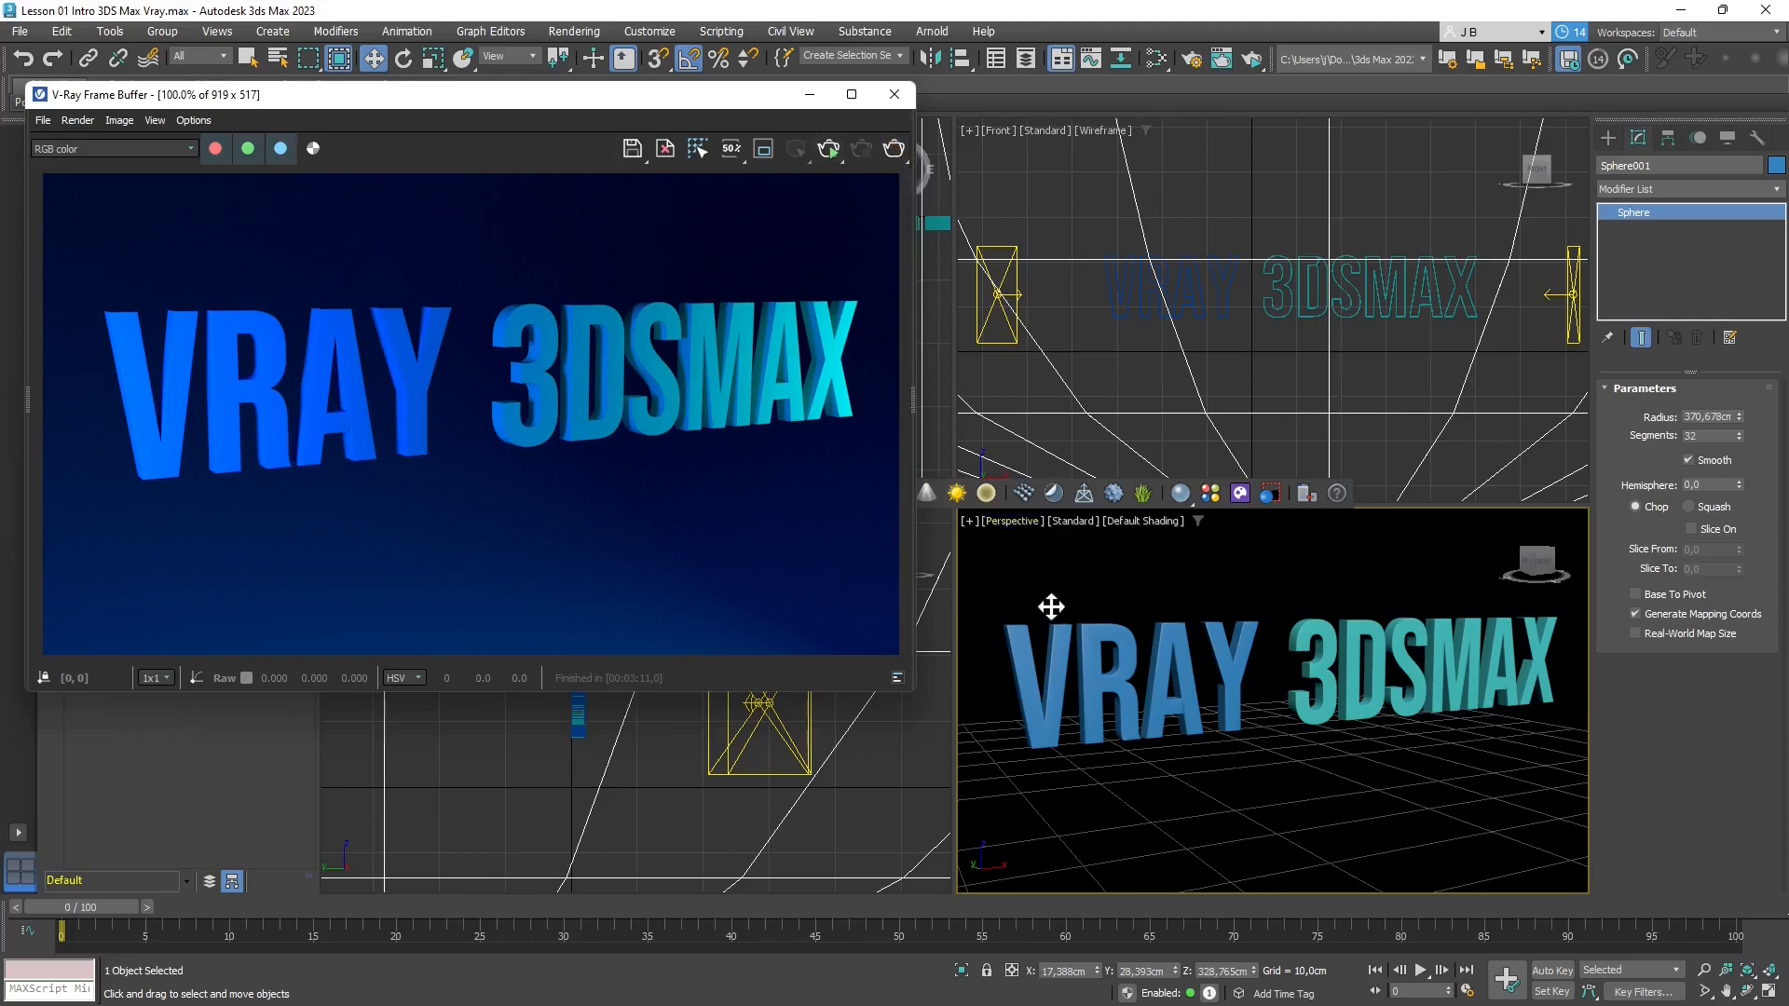
pyautogui.moveTo(750, 105); pyautogui.dragTo(803, 103)
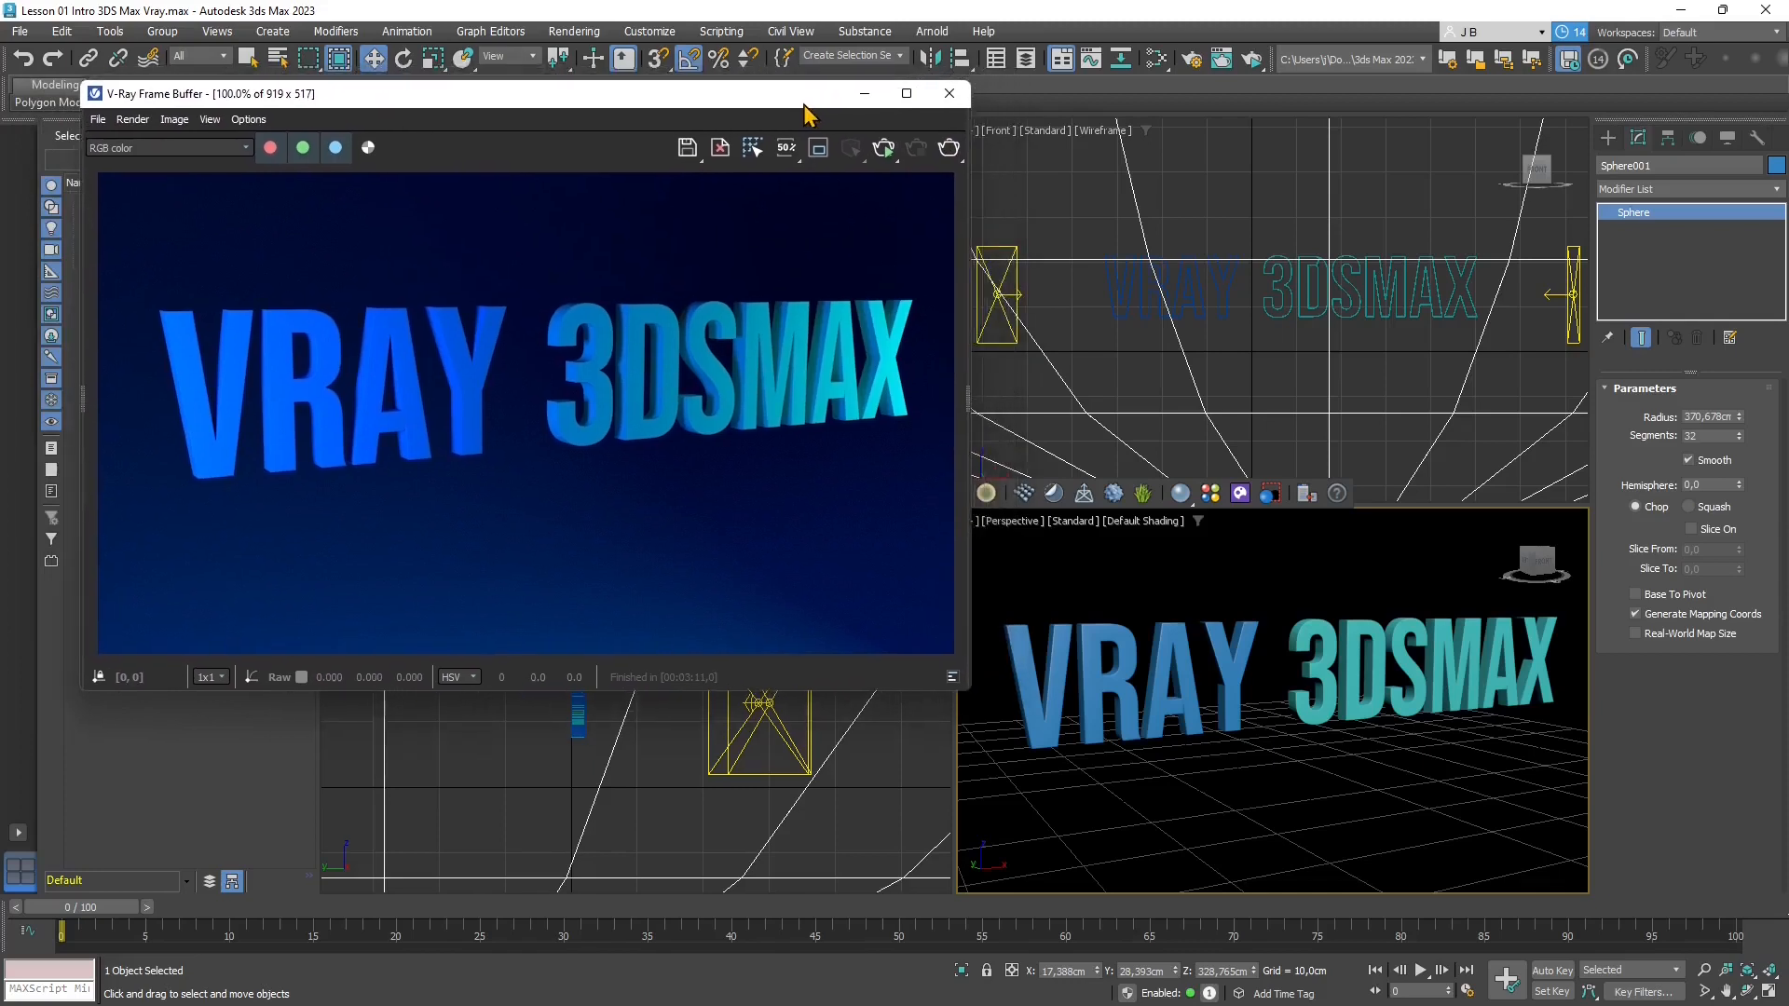